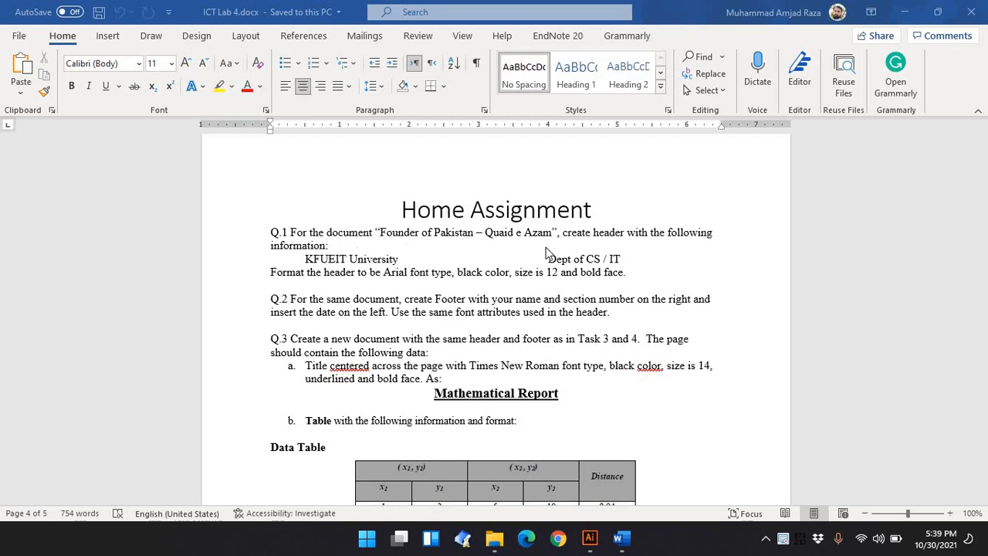
Open the Father of Nation Quaid e Azam.docx document from the Introduction to ICT Lab folder and maximize its window
left_click(494, 538)
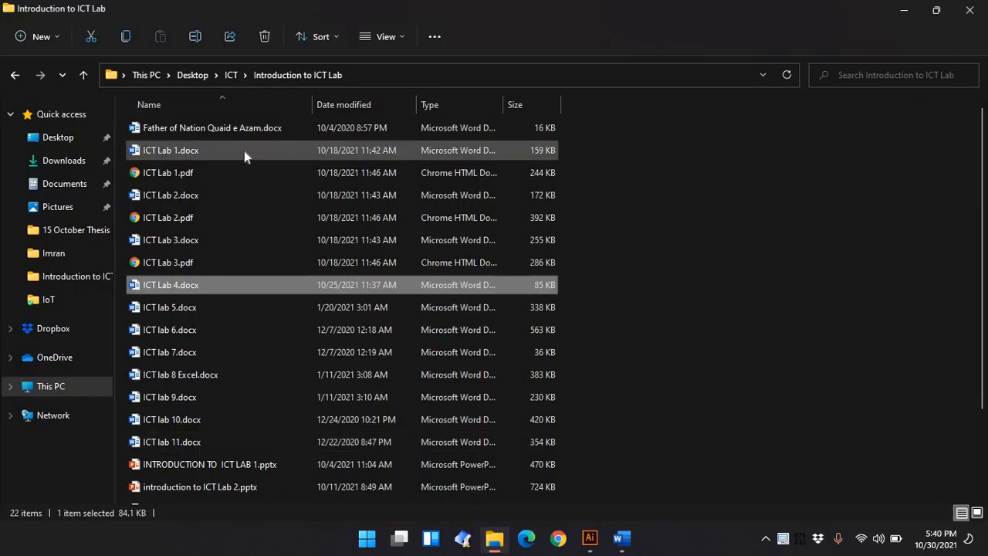
double_click(251, 128)
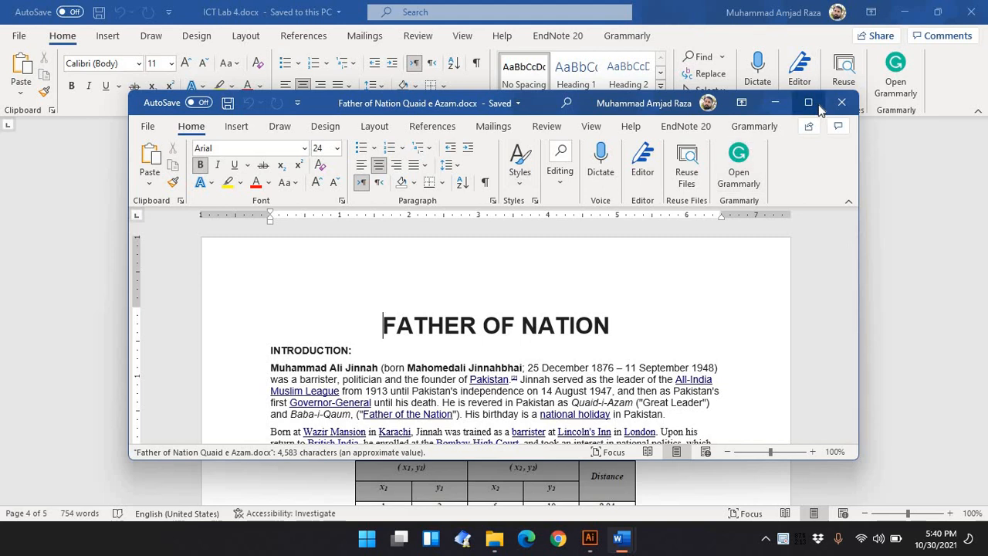
left_click(808, 102)
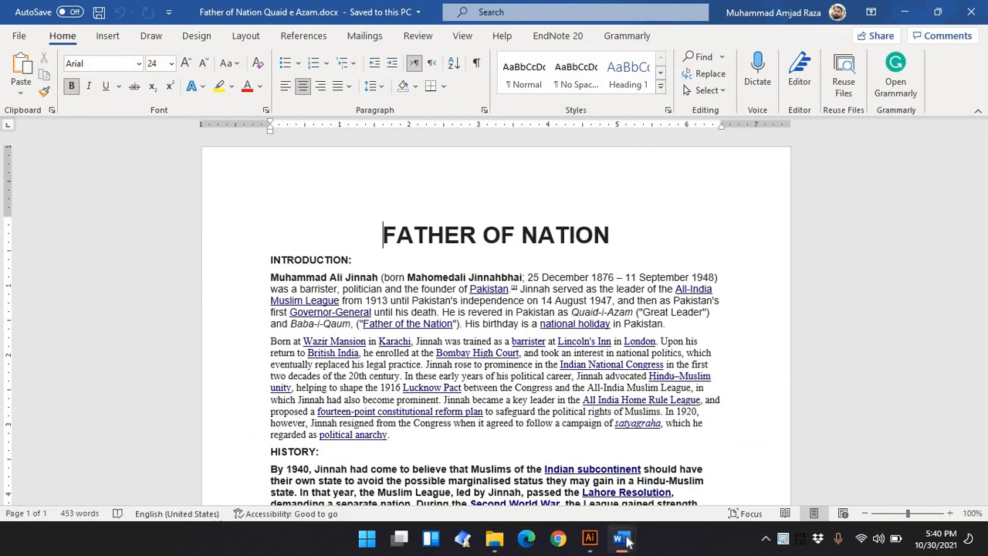
Return to ICT Lab 4 and select the 'KFUEIT University … Dept of CS / IT' header line for copying
mouse_move(627, 543)
left_click(632, 463)
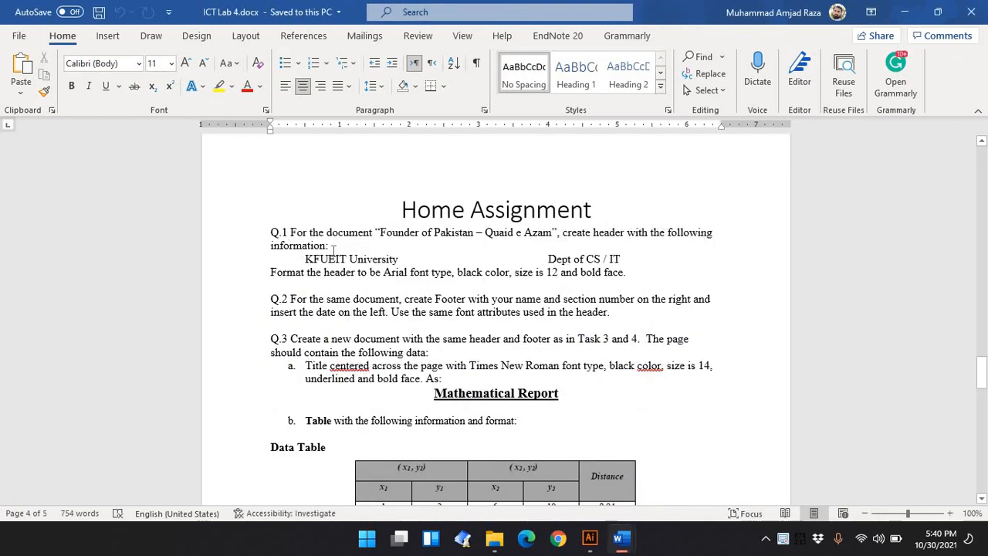
left_click_drag(305, 259, 640, 260)
key("ctrl+c")
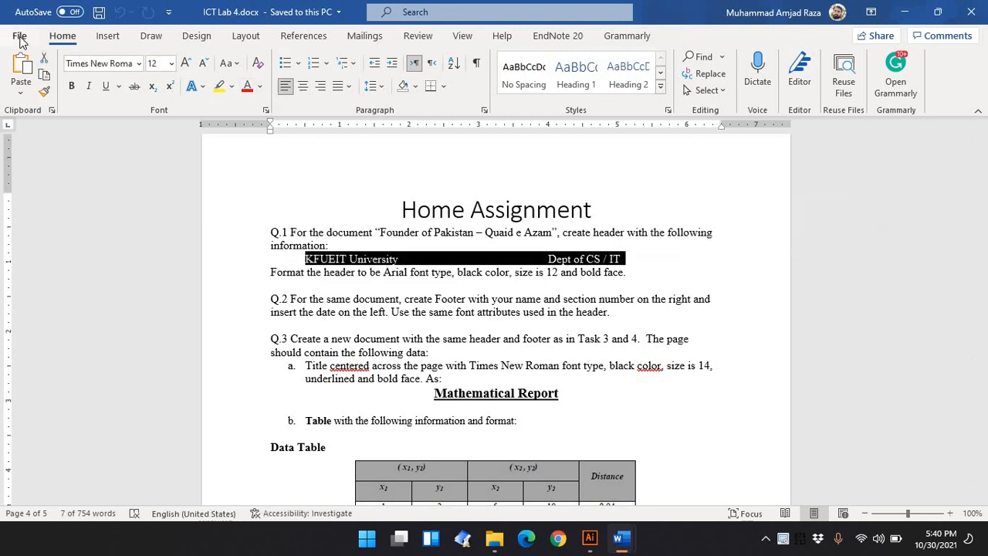
Create a new blank document, maximize its window, and open its header for editing
left_click(19, 37)
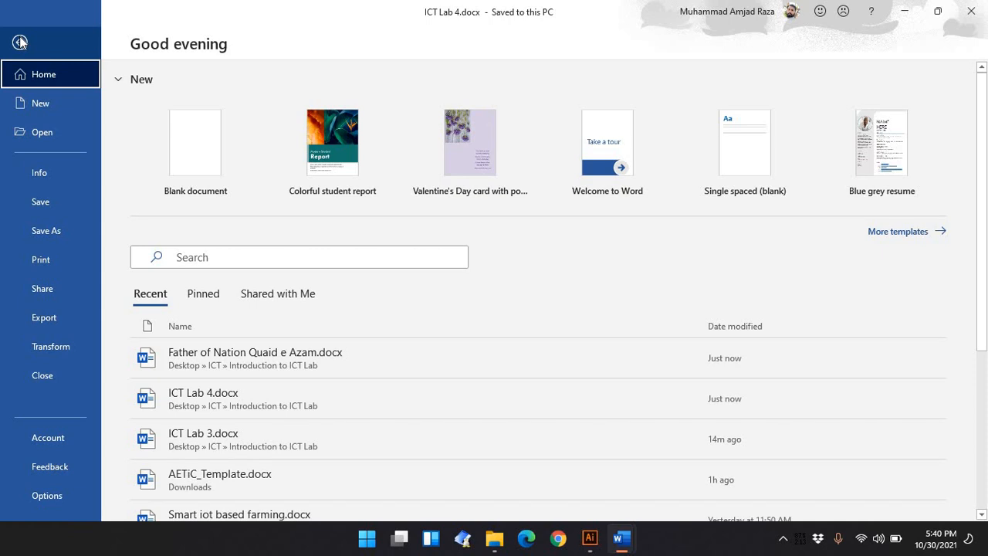
left_click(187, 152)
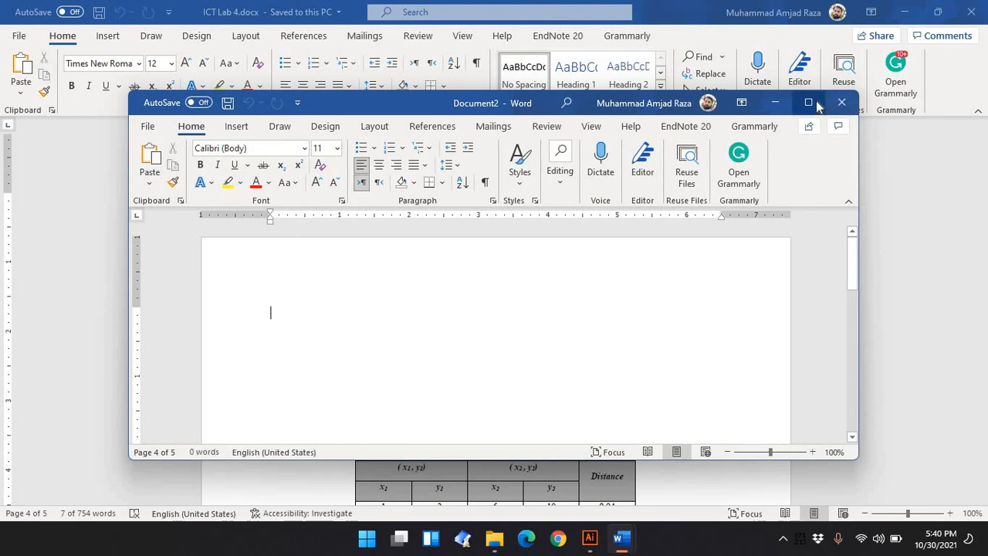
left_click(814, 101)
double_click(309, 177)
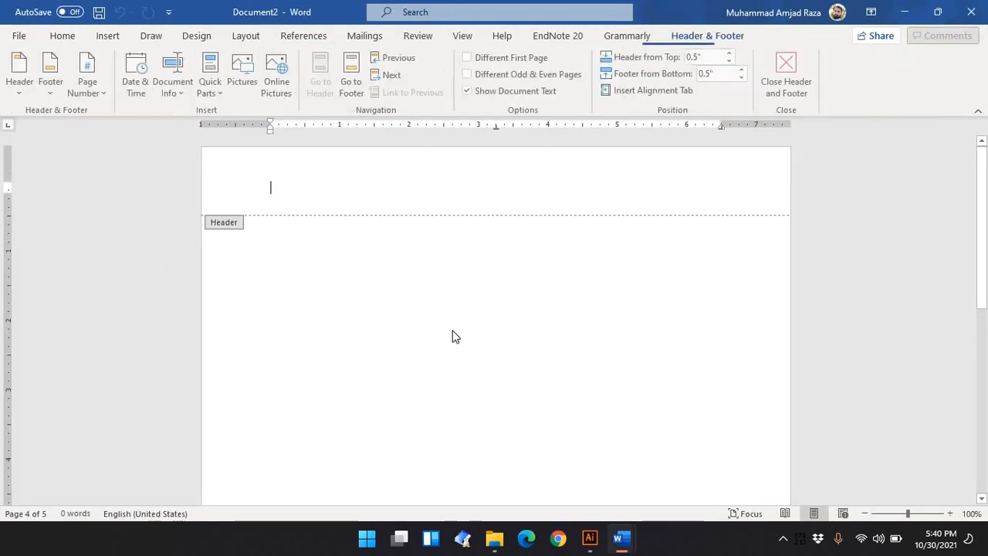
Paste the copied 'KFUEIT University … Dept of CS / IT' line into the new document's header
mouse_move(618, 544)
mouse_move(656, 460)
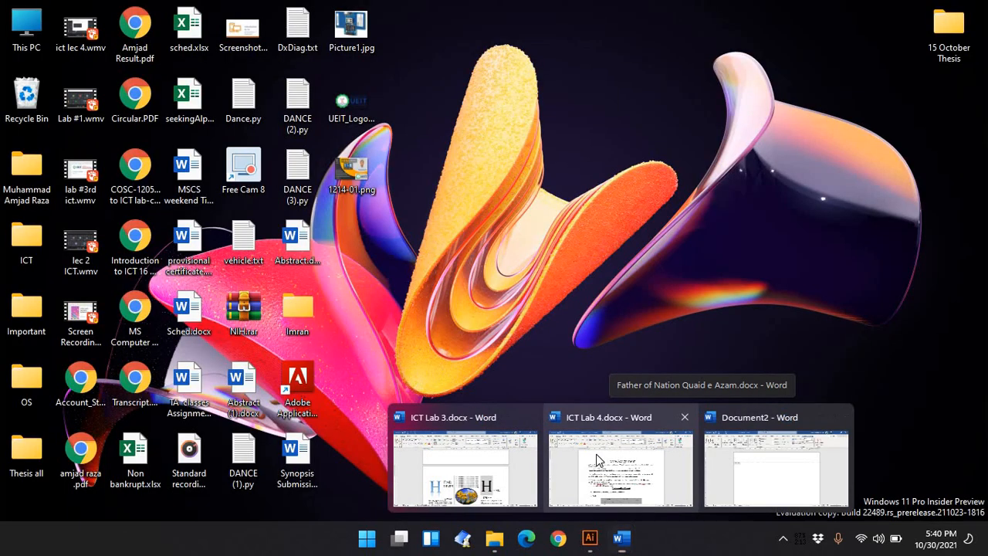
left_click(597, 454)
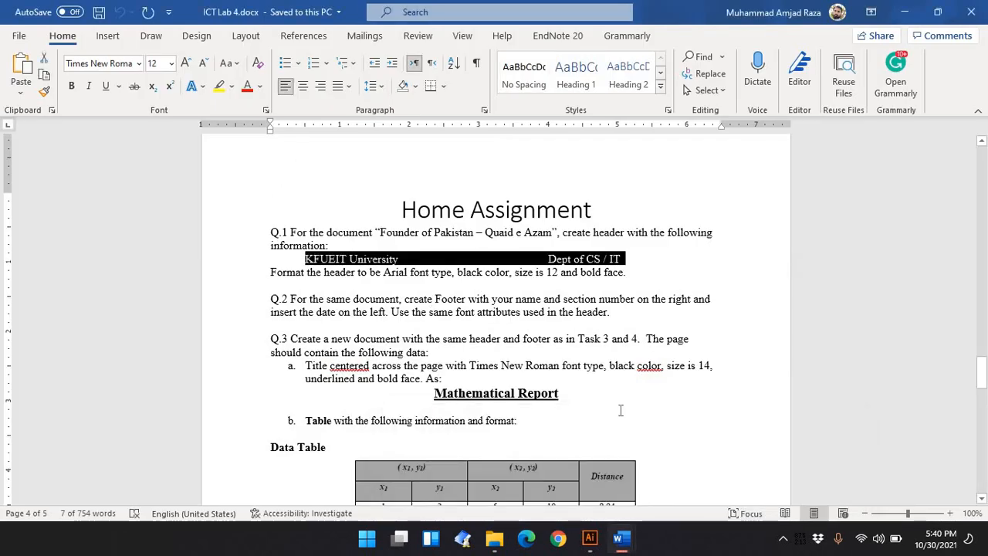
mouse_move(621, 538)
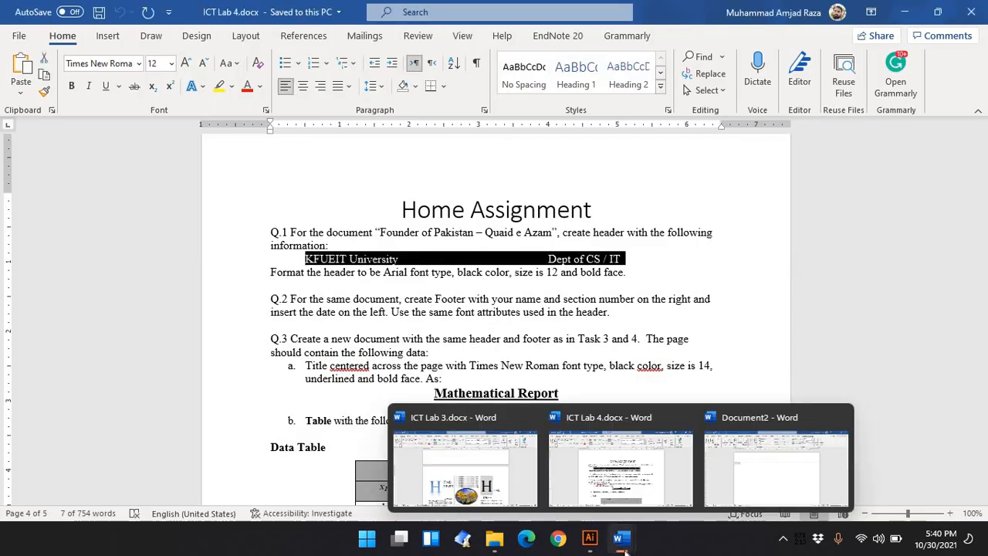
left_click(755, 491)
key("ctrl+v")
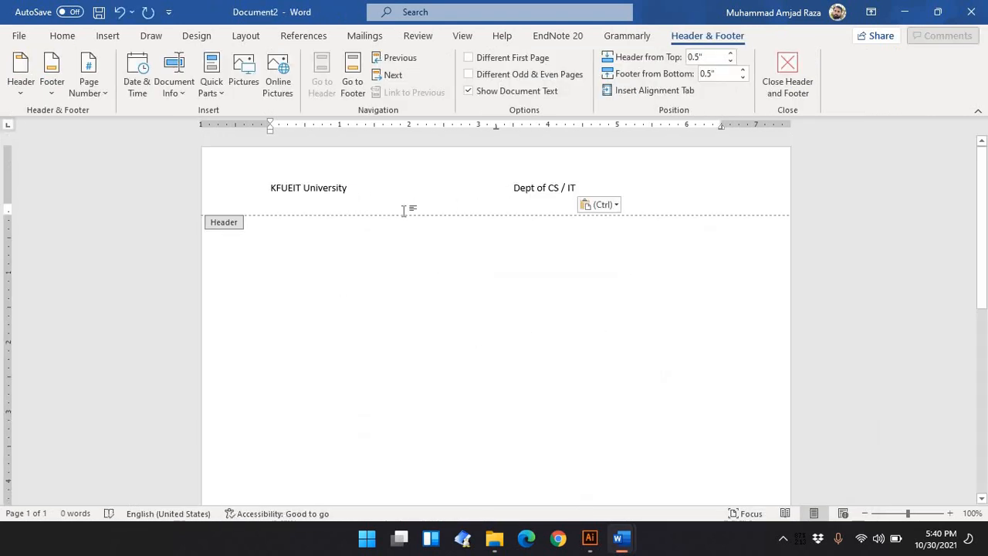
Adjust the tab spacing so 'Dept of CS / IT' sits near the header's right margin
key("BackSpace")
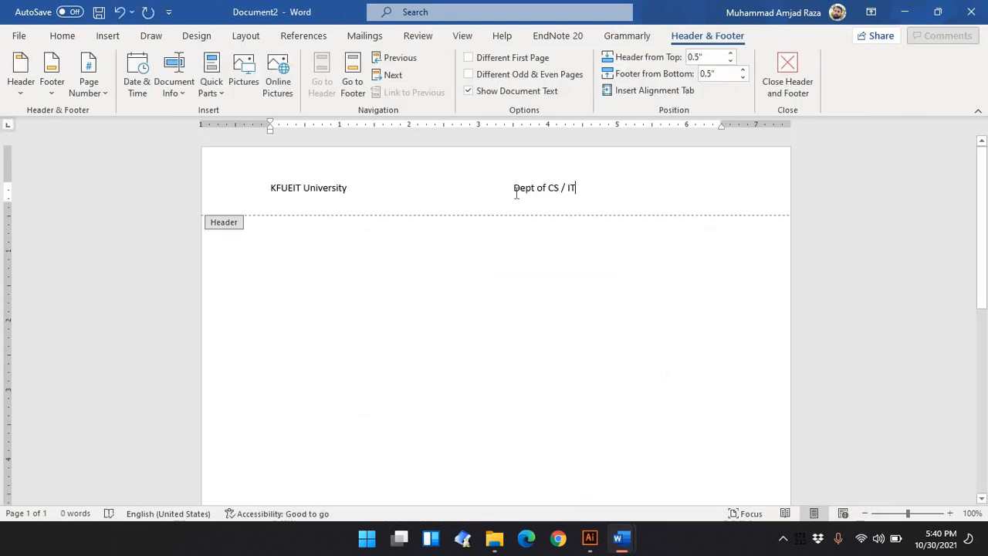
key("Tab")
key("Tab")
key("Tab")
key("Tab")
key("Tab")
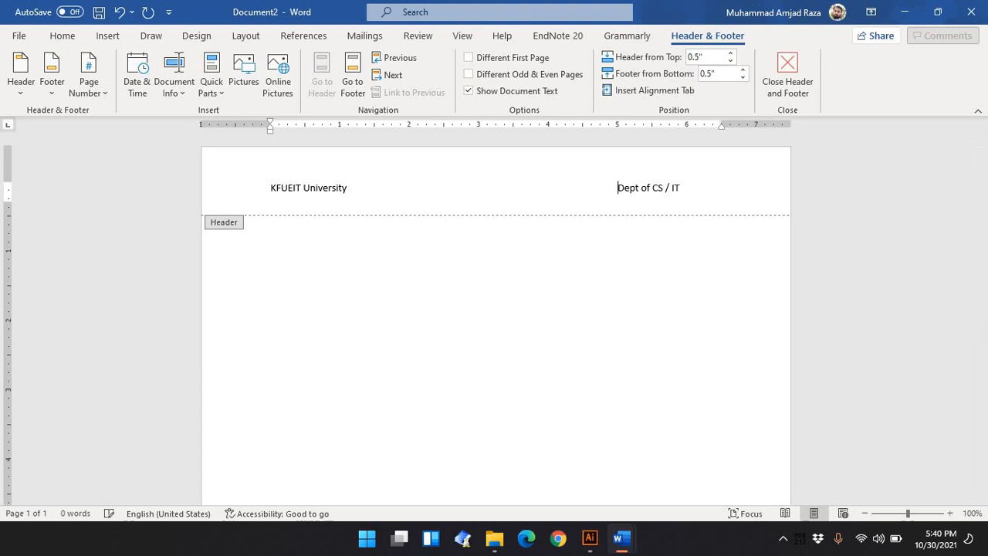
key("BackSpace")
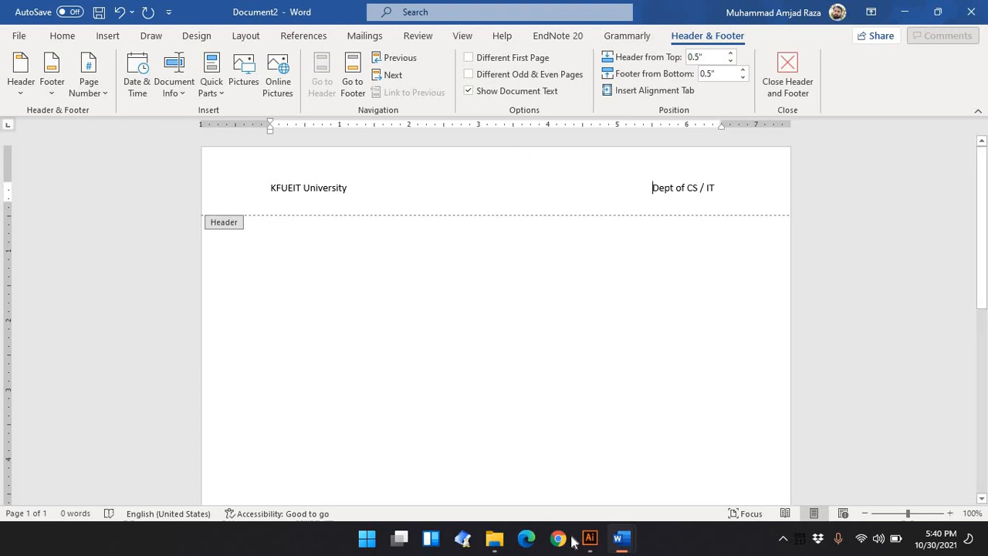
Review the header font requirements in the ICT Lab 4 assignment and return to the new document
mouse_move(627, 543)
left_click(632, 478)
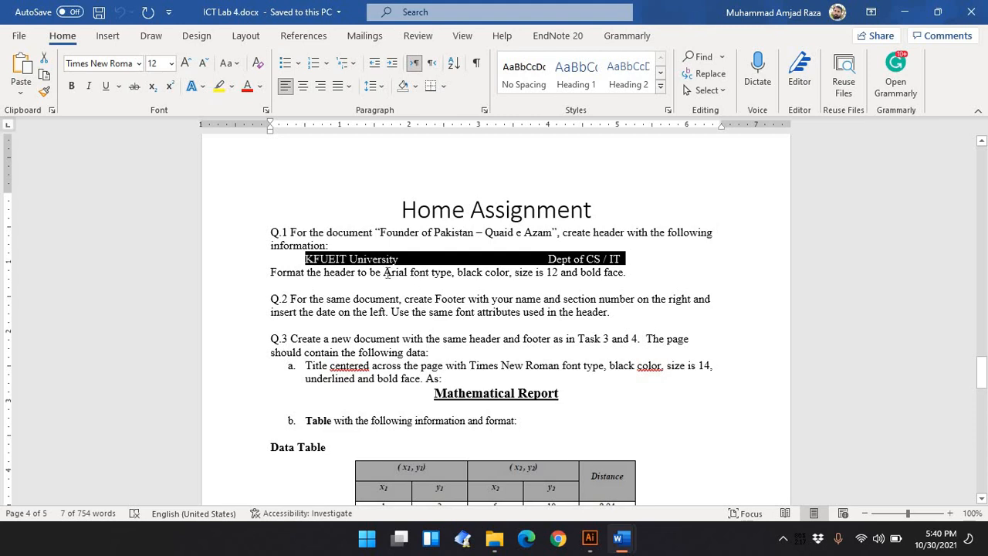
left_click_drag(383, 272, 559, 274)
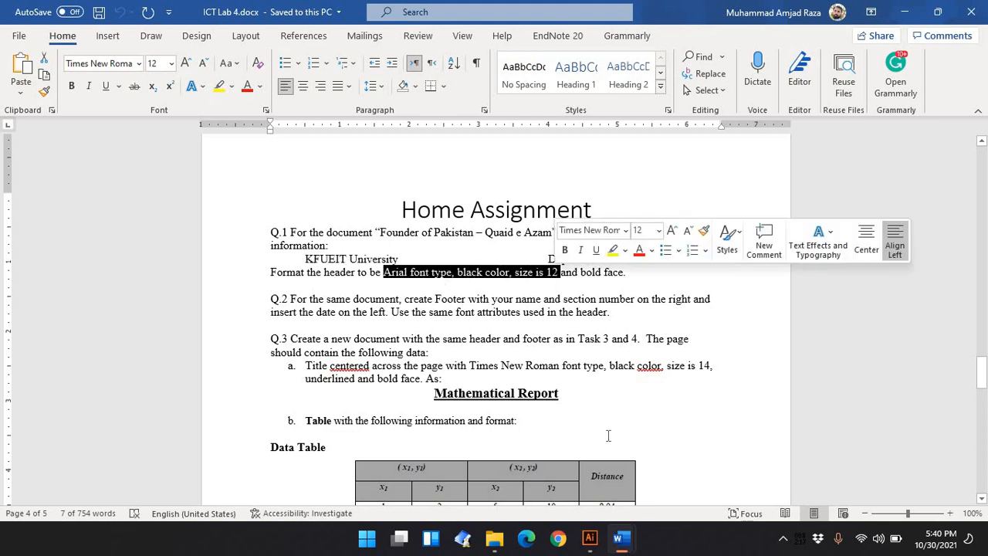
mouse_move(623, 545)
left_click(776, 475)
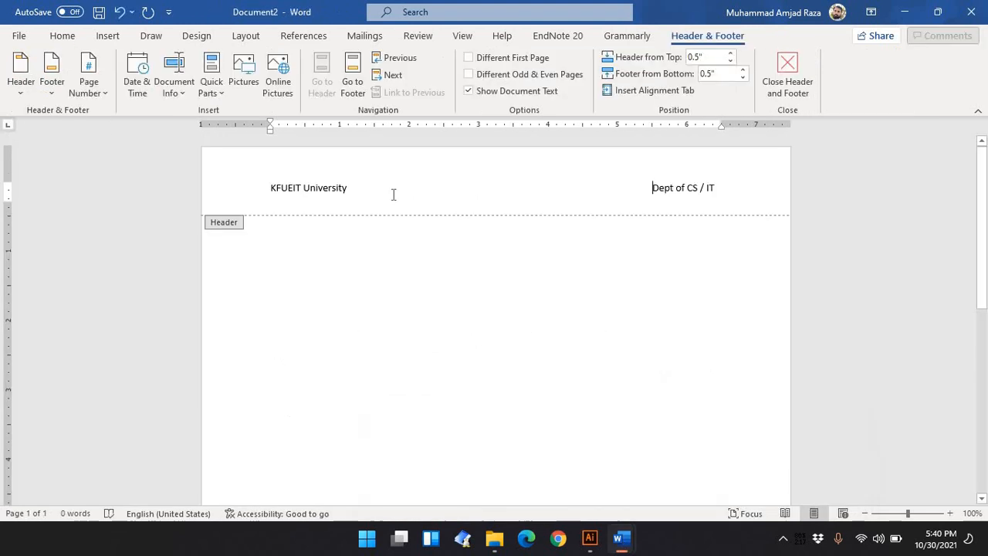
Select the whole header text and format it as Arial, size 12, bold
left_click_drag(718, 189, 260, 194)
left_click(60, 36)
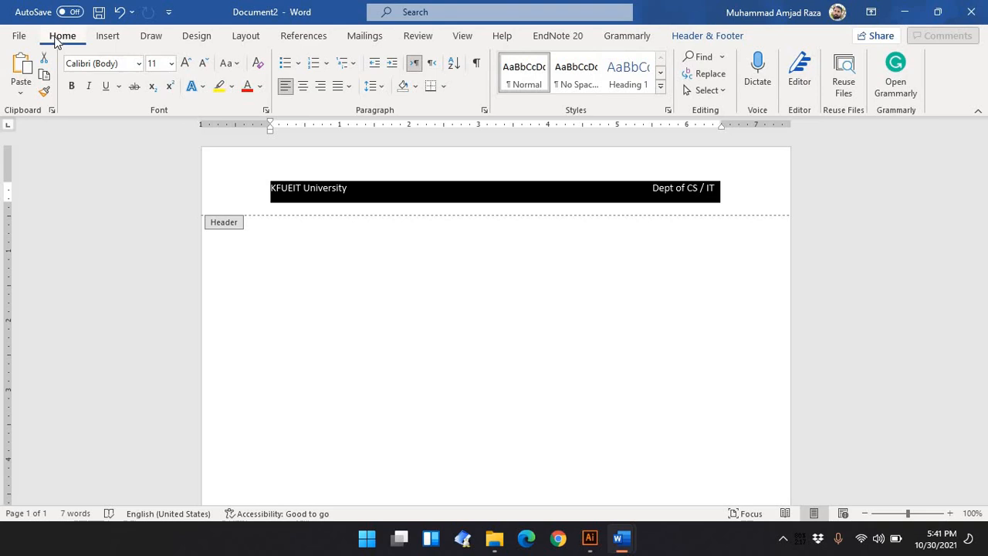
left_click(118, 63)
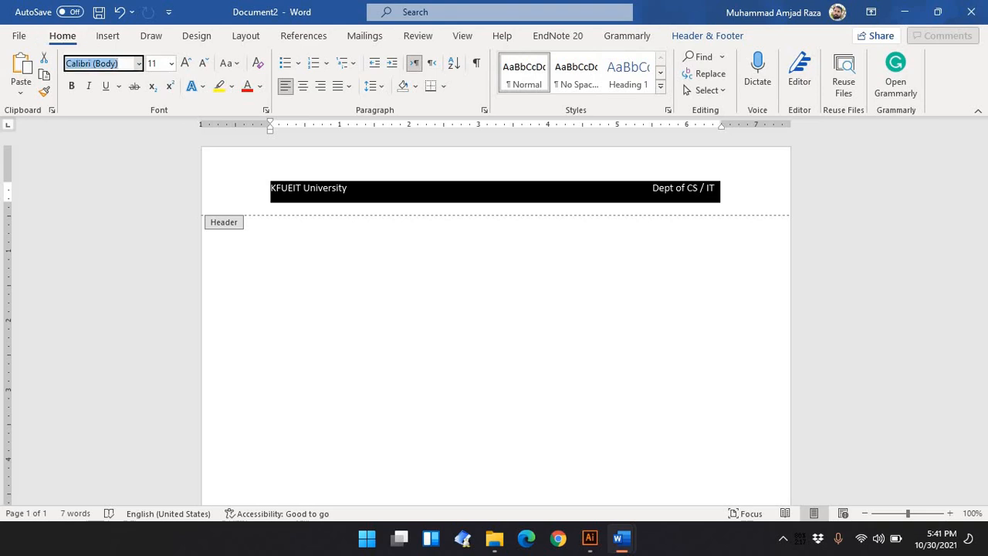
type("Arial")
key("Return")
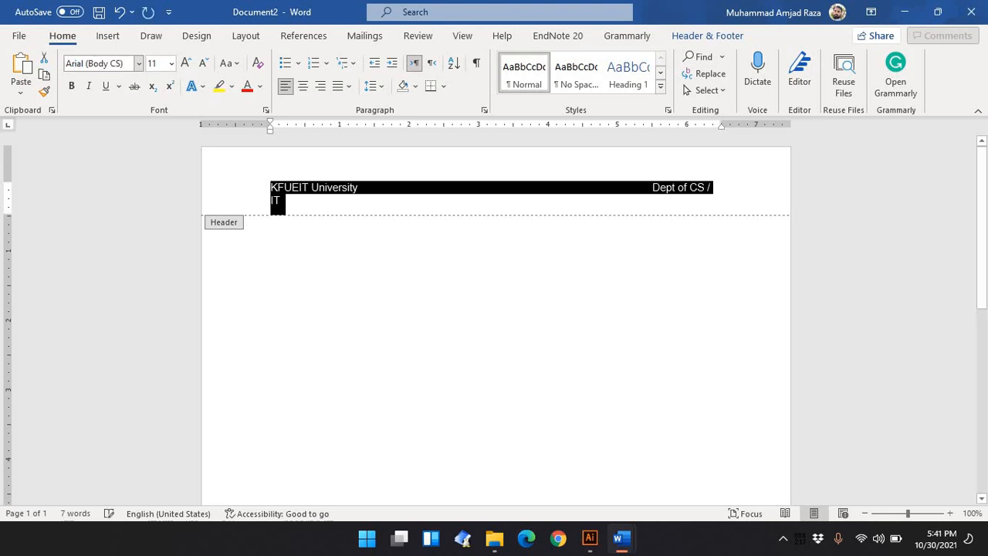
left_click(171, 64)
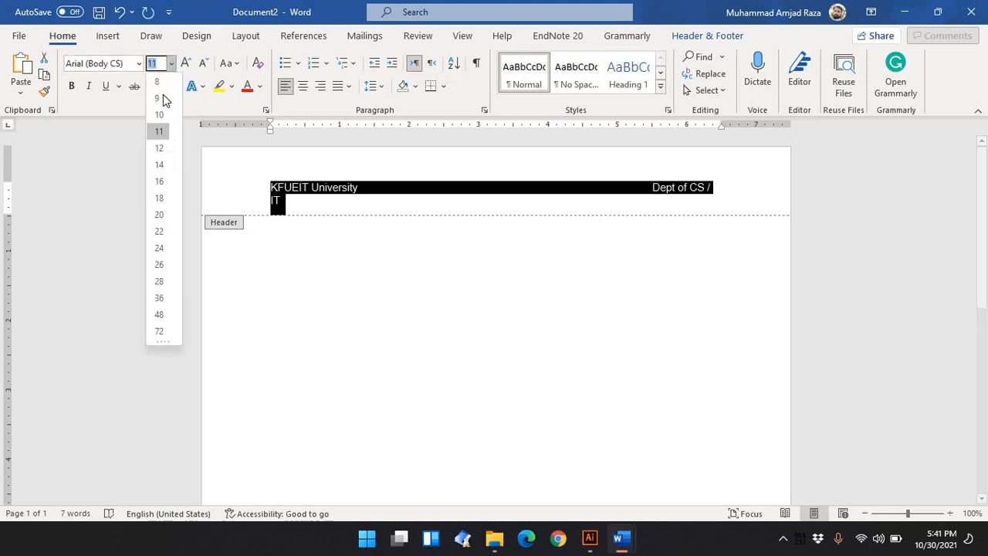
left_click(159, 148)
left_click(71, 85)
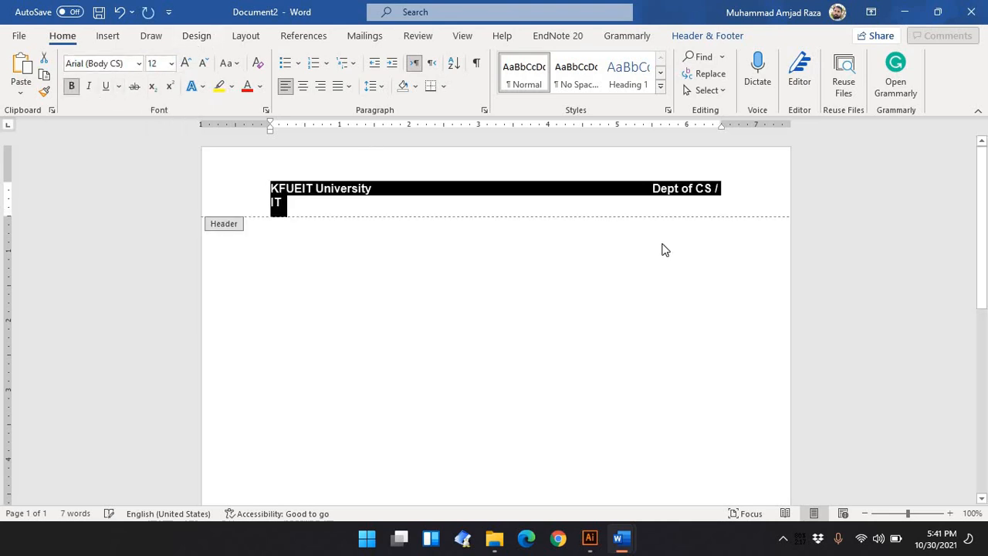
Remove spacing before 'Dept of CS / IT' so it fits on one header line, then leave the header
left_click(653, 188)
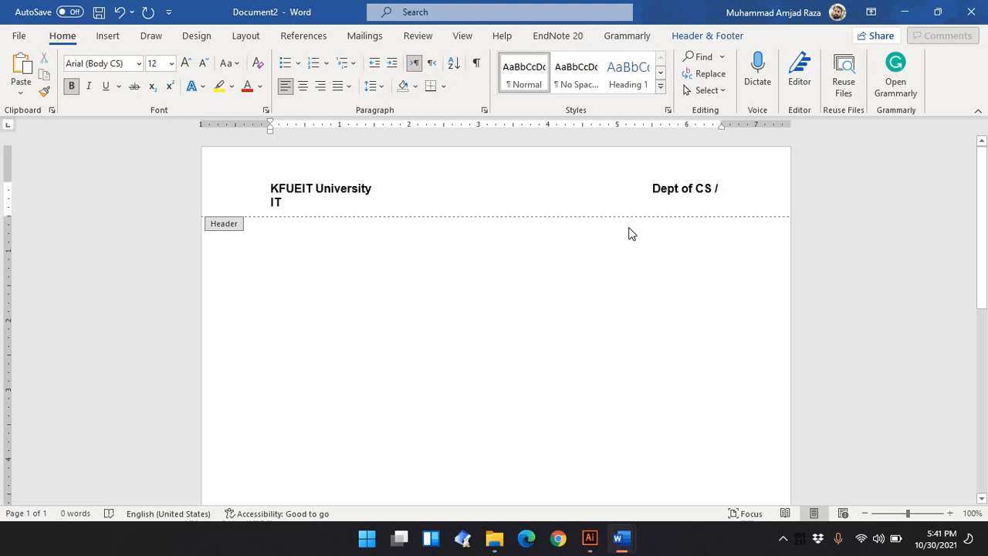
key("BackSpace")
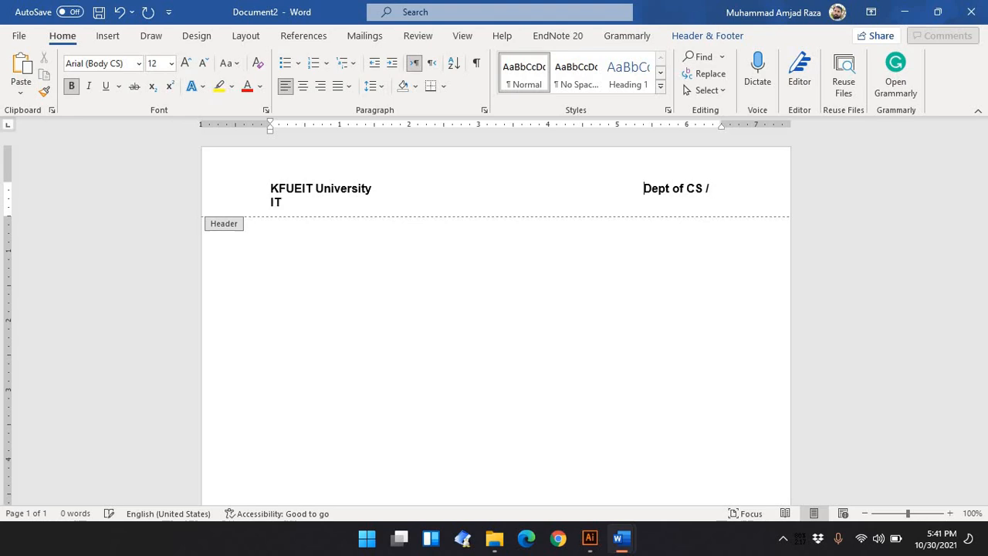
key("BackSpace")
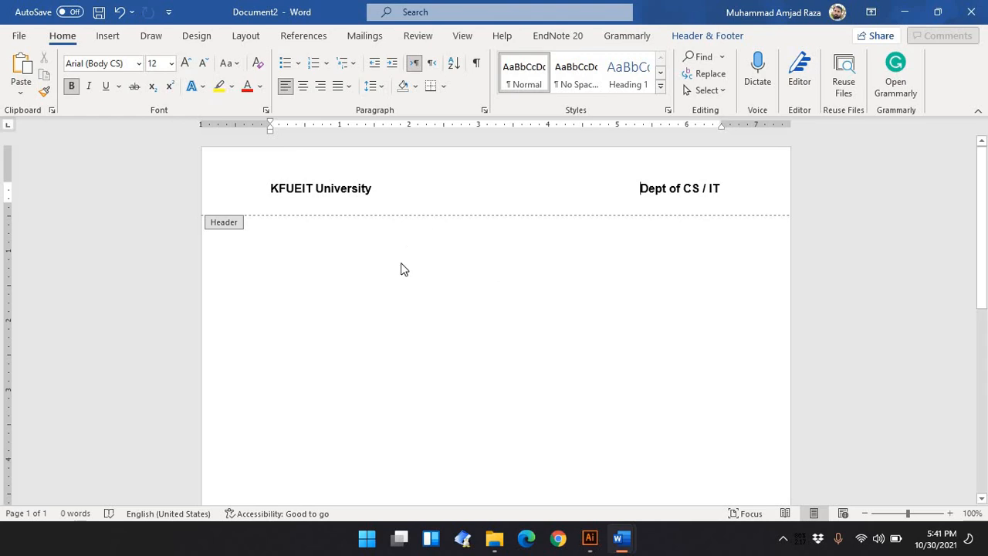
double_click(345, 256)
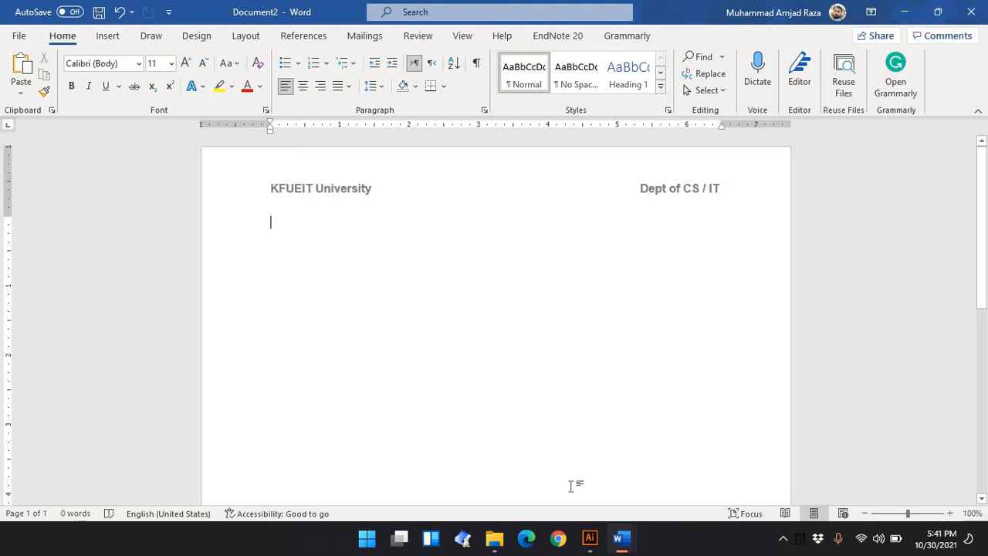
Re-check the header font requirements in the ICT Lab 4 assignment and return to the new document
mouse_move(622, 538)
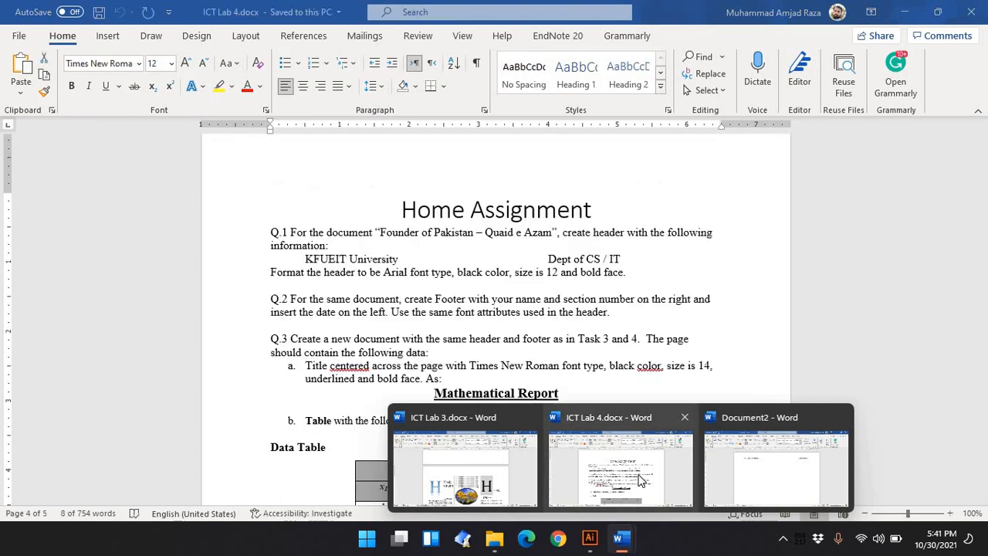
left_click(639, 480)
left_click_drag(560, 272, 384, 272)
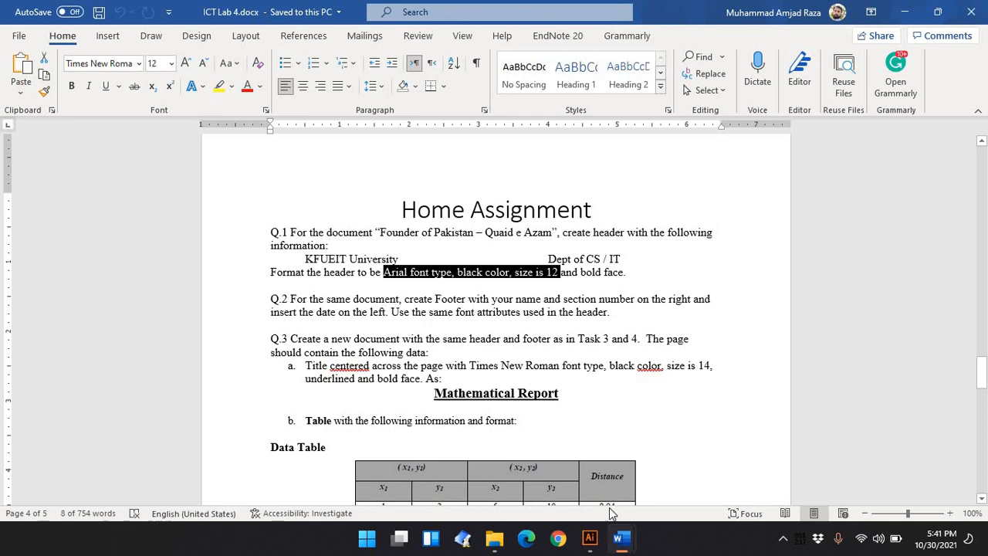
mouse_move(618, 545)
left_click(762, 466)
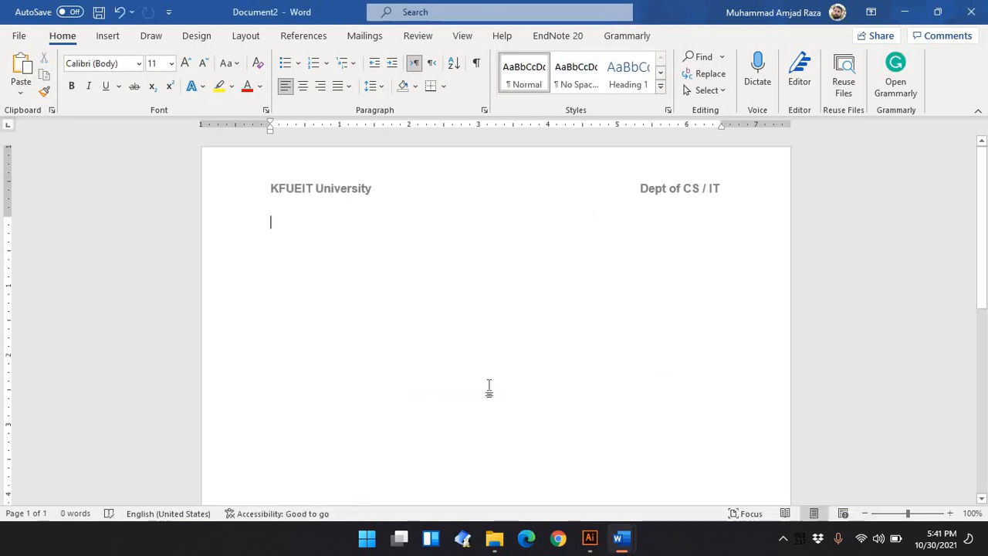
Open the footer, insert the date in the 'Saturday, October 30, 2021' format on its left, and tab onward
scroll(490, 389, "down", 5)
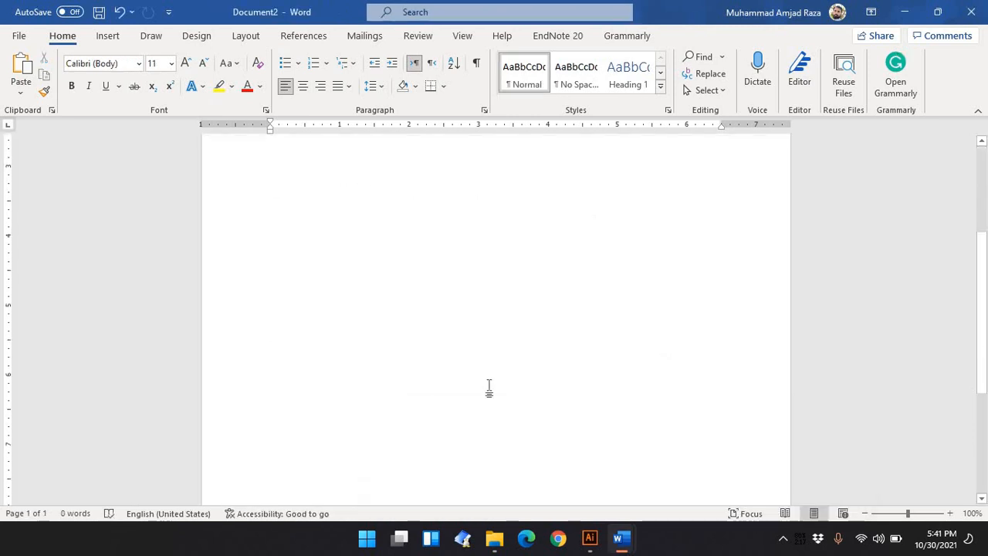
double_click(256, 481)
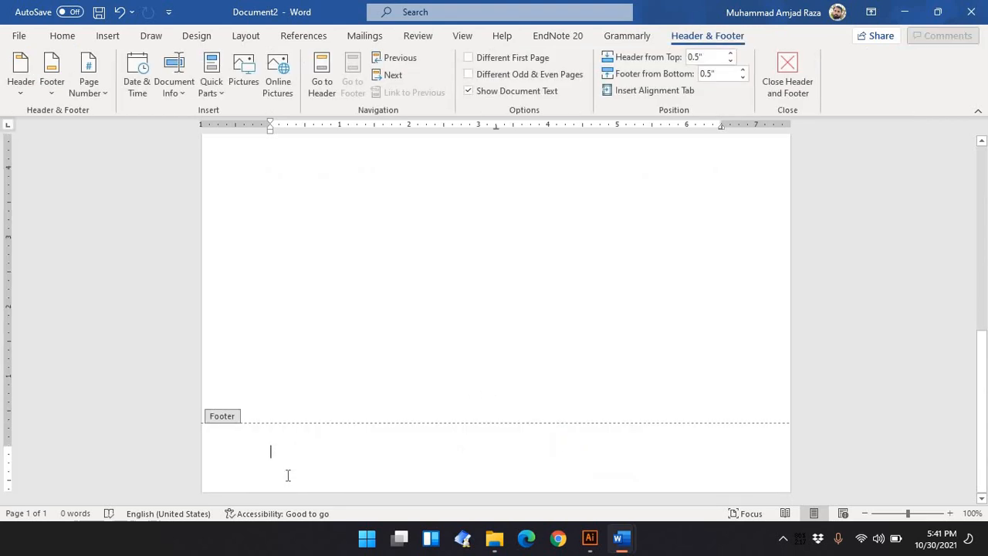
left_click(137, 85)
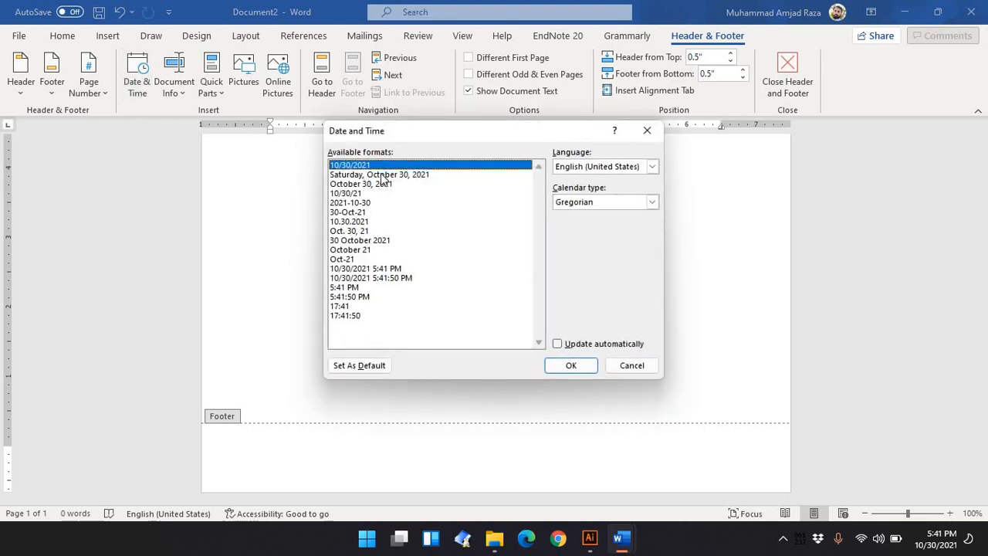
left_click(382, 175)
left_click(571, 366)
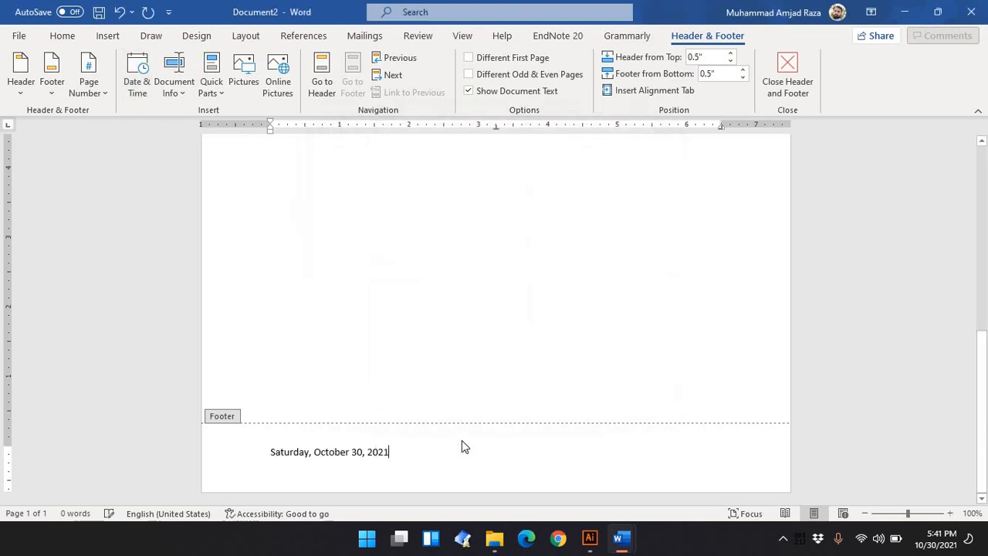
key("Tab")
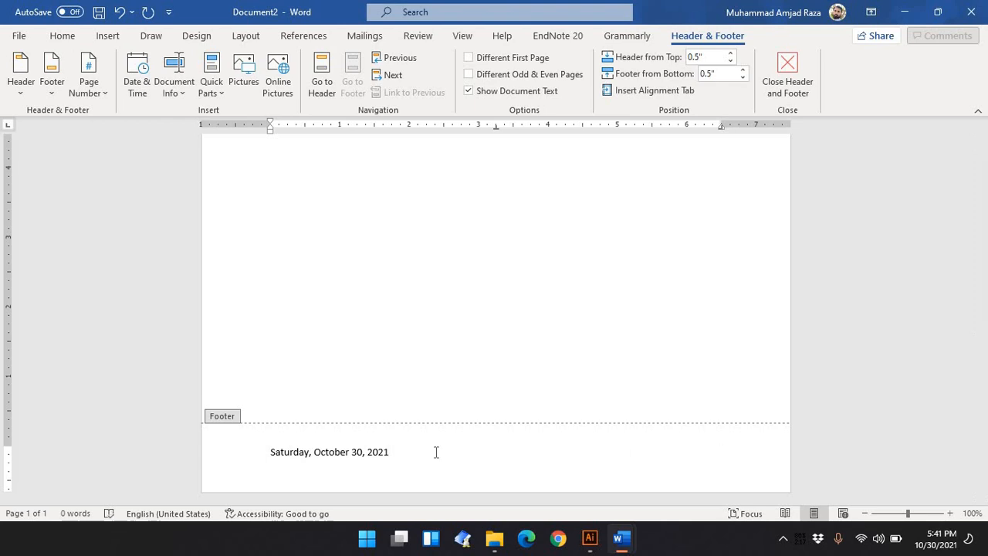
Type the author's full name in the footer and move it to the right-hand tab stop
type("Muhammad AMjad")
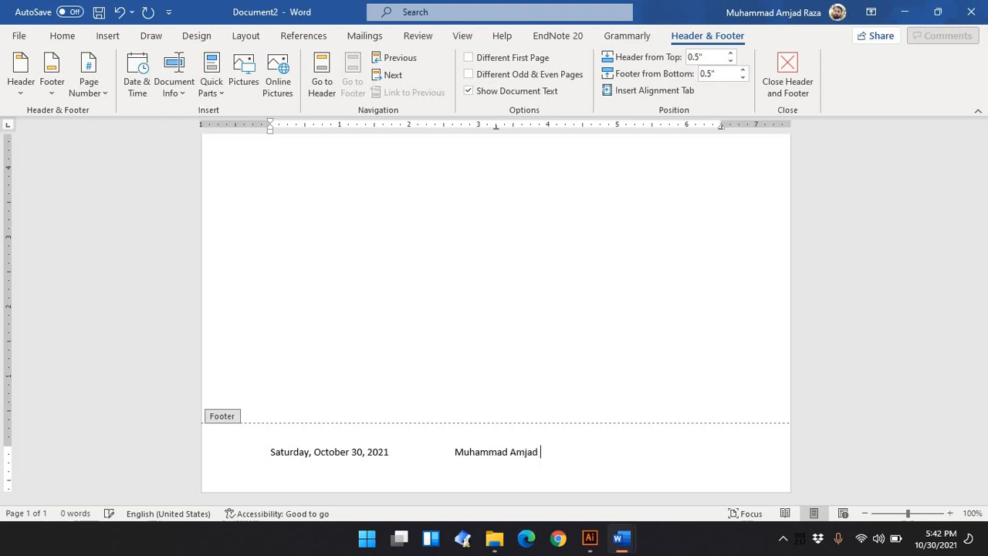
key("BackSpace")
key("BackSpace")
type("d Raza")
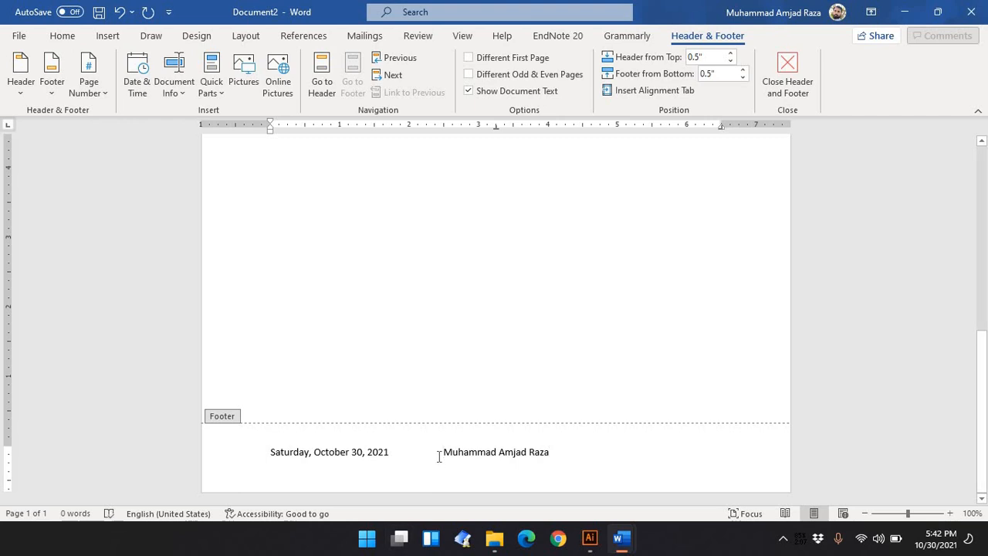
key("Tab")
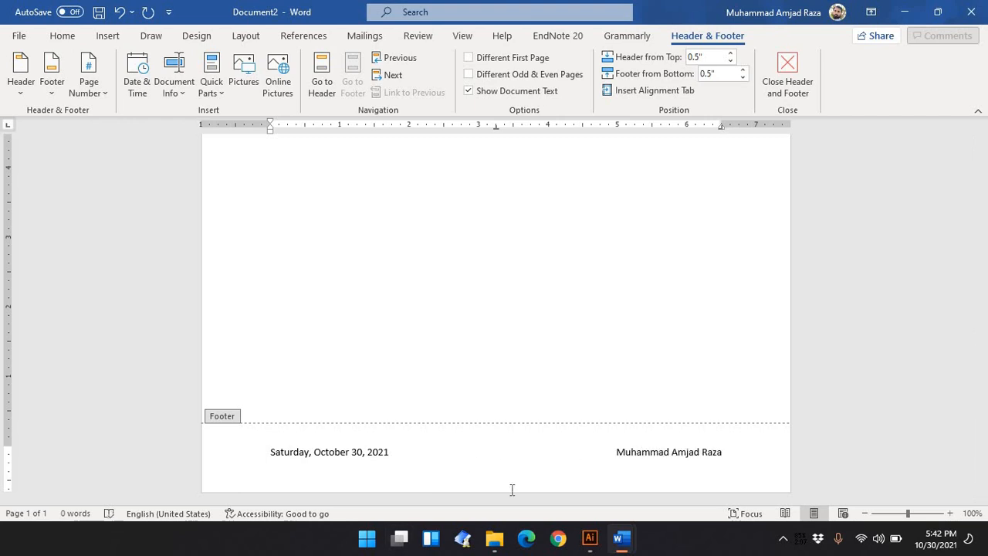
Select all footer text, format it as Arial, size 12, bold, and leave the footer
key("ctrl+a")
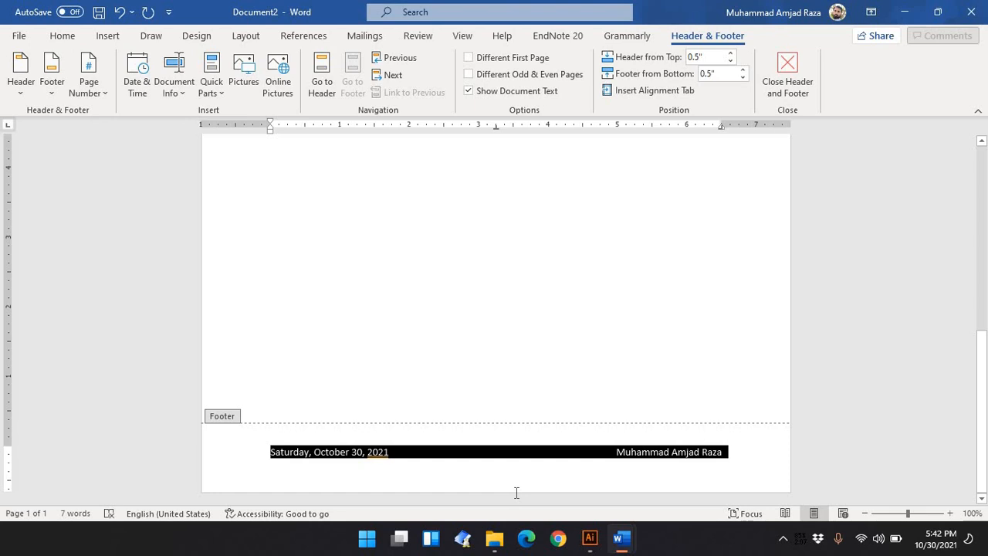
left_click(65, 36)
double_click(90, 62)
type("ar(Body")
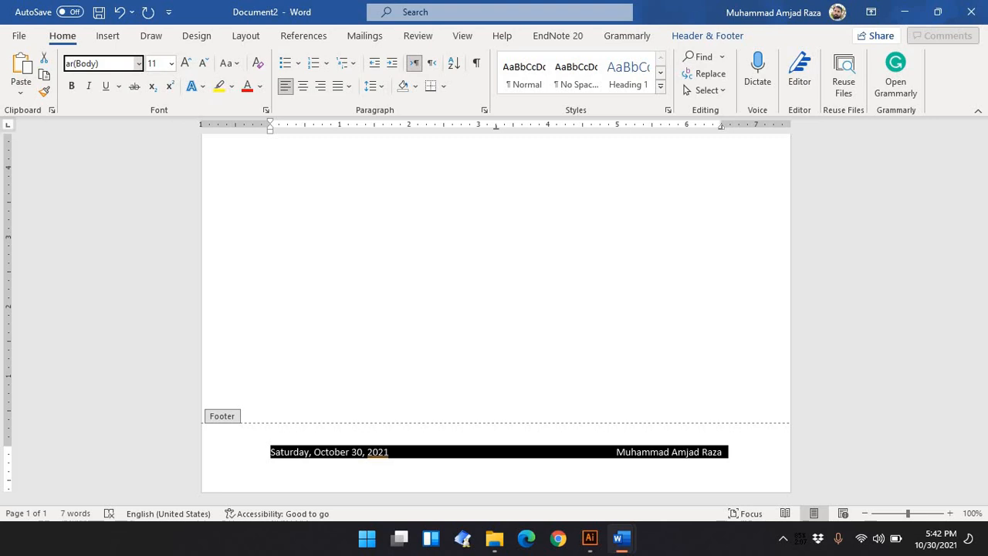
key("ctrl+a")
type("A")
key("Return")
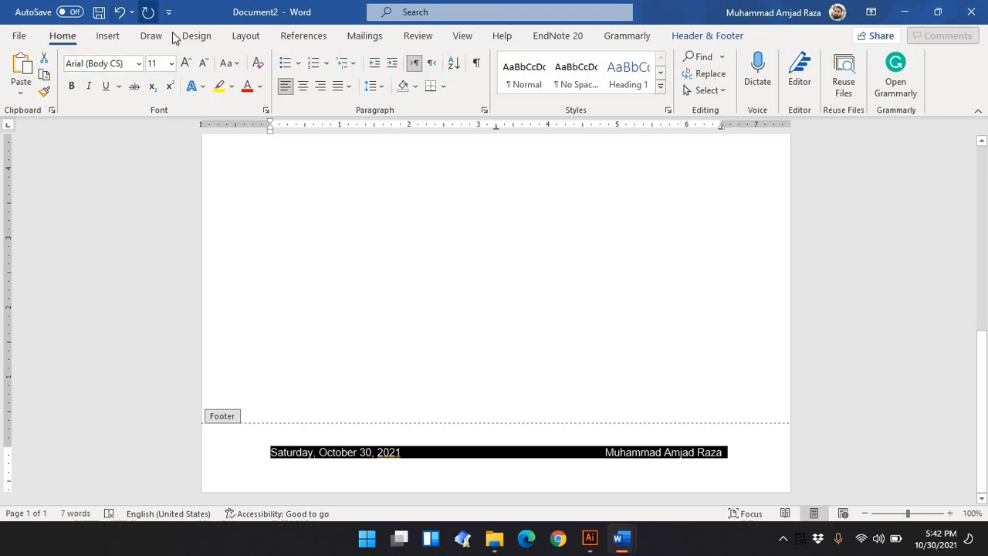
left_click(172, 64)
left_click(160, 147)
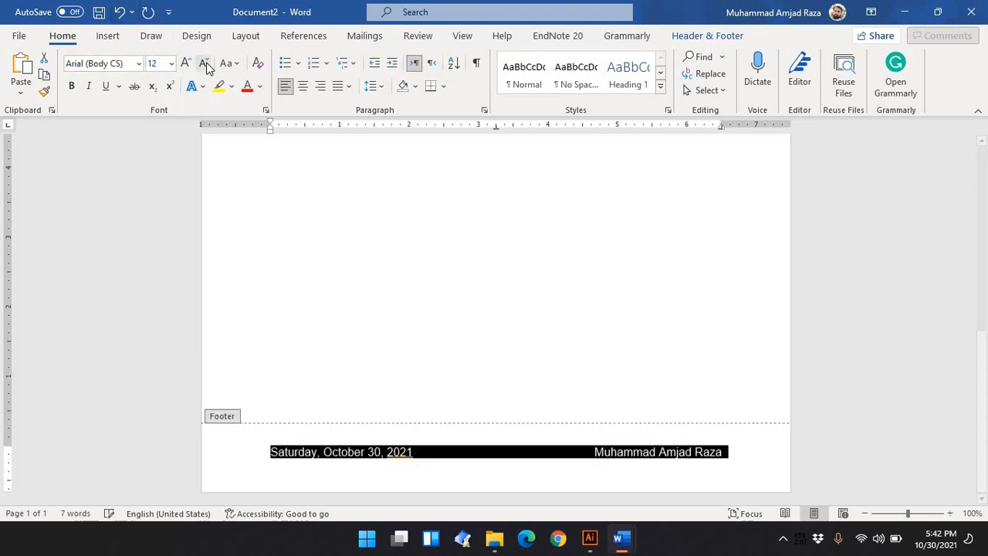
left_click(72, 86)
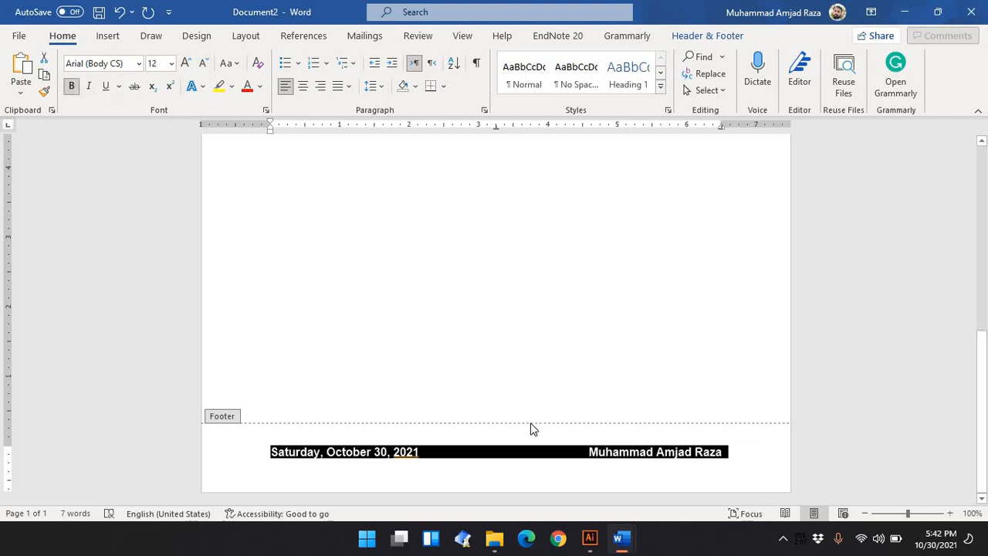
double_click(533, 358)
scroll(512, 402, "down", 6)
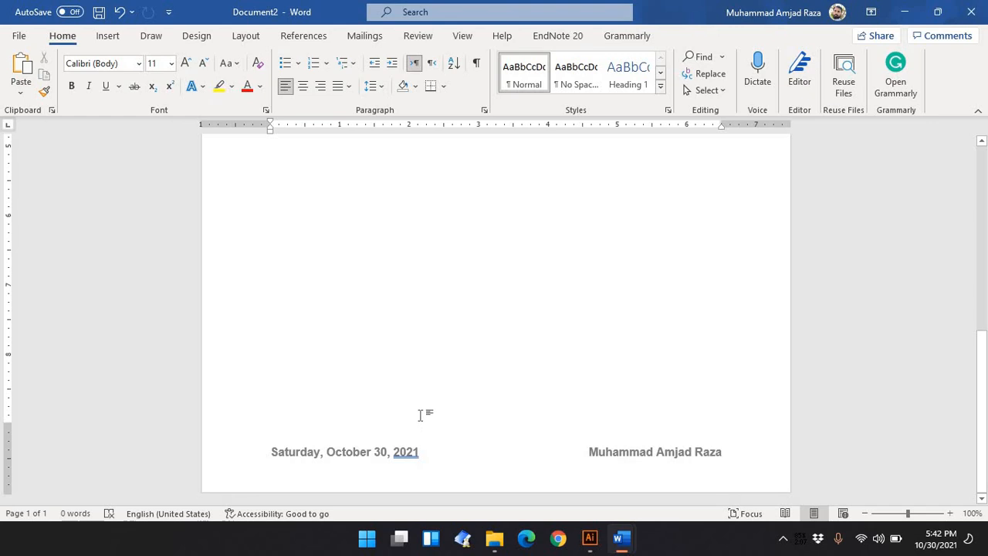
scroll(422, 414, "up", 6)
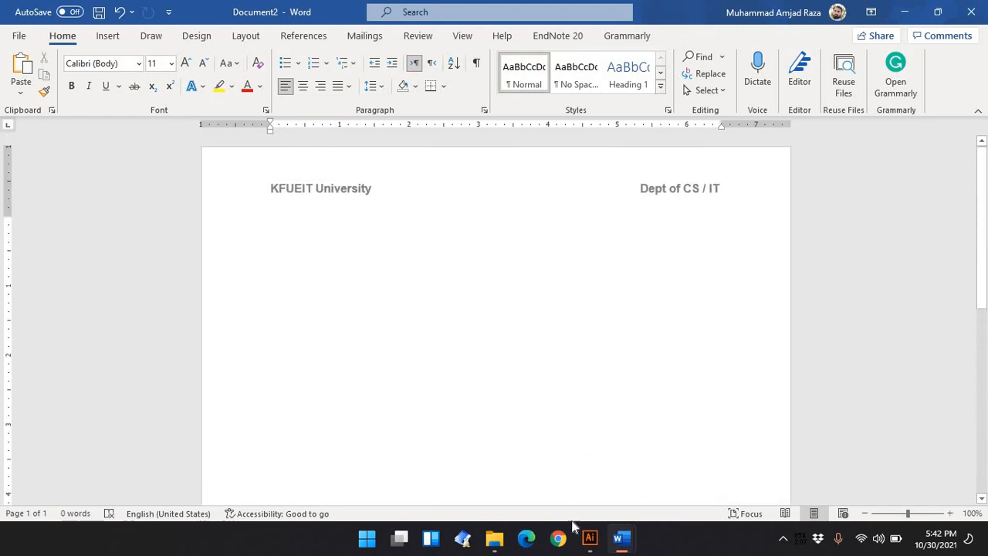
Switch to the ICT Lab 4 assignment and accept the spelling suggestion 'cantered' for 'centered' in Q.3
mouse_move(629, 547)
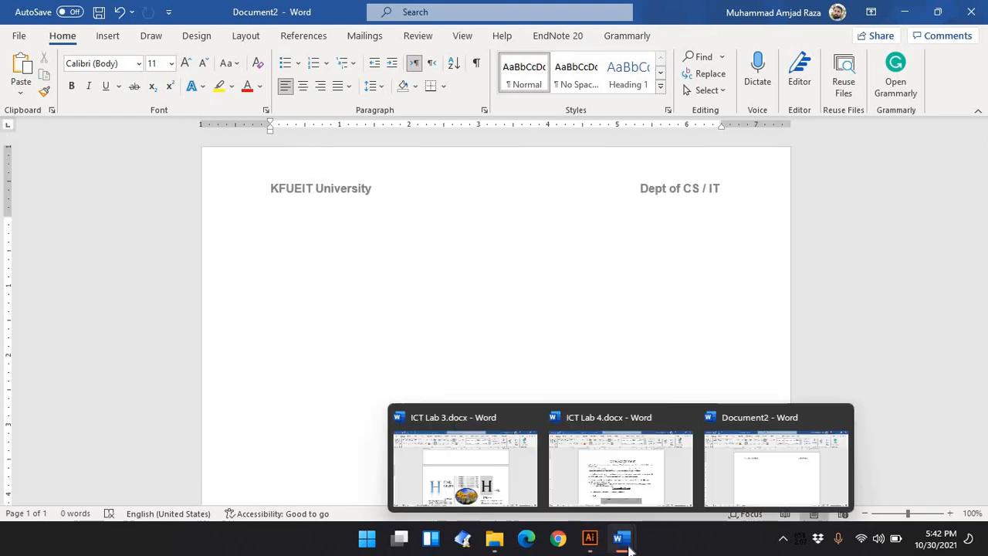
left_click(641, 479)
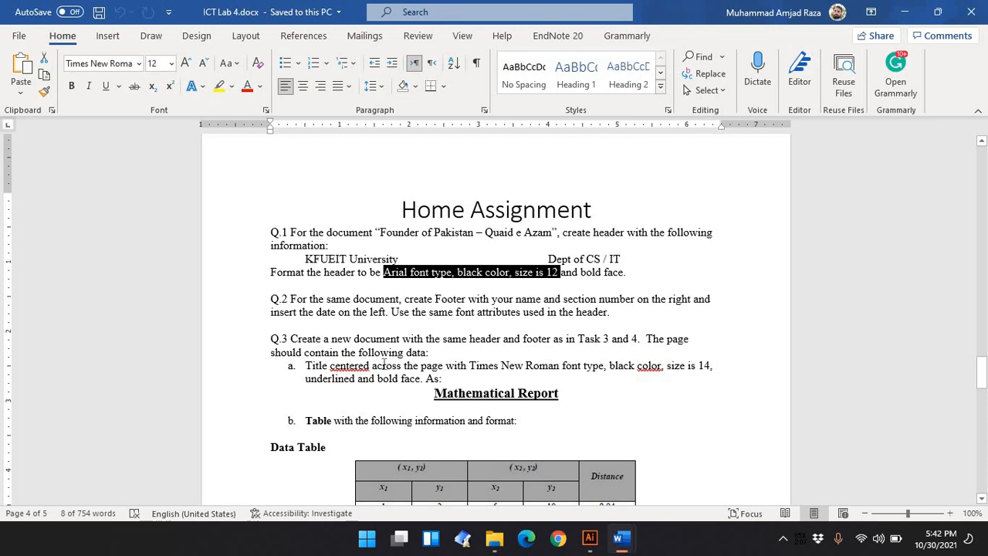
scroll(417, 366, "down", 1)
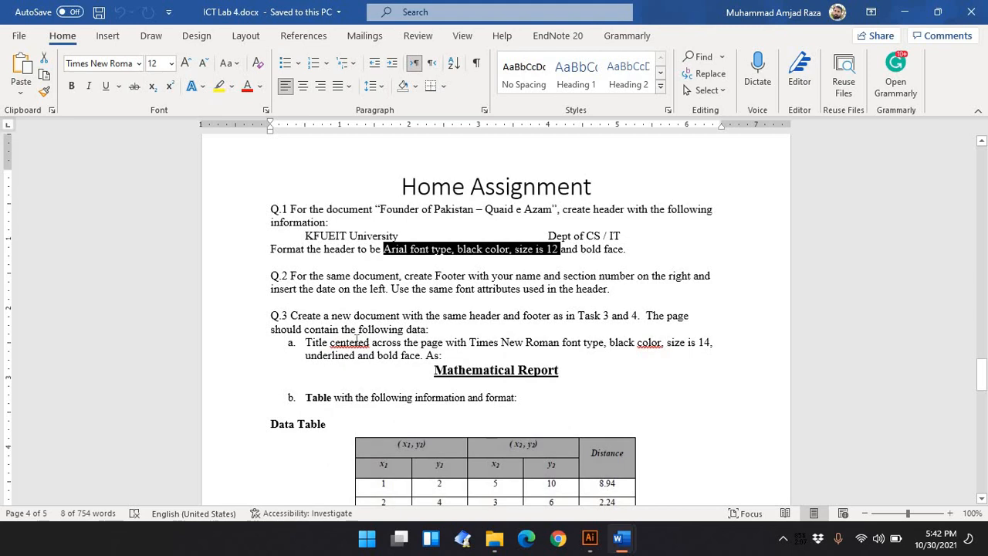
right_click(357, 340)
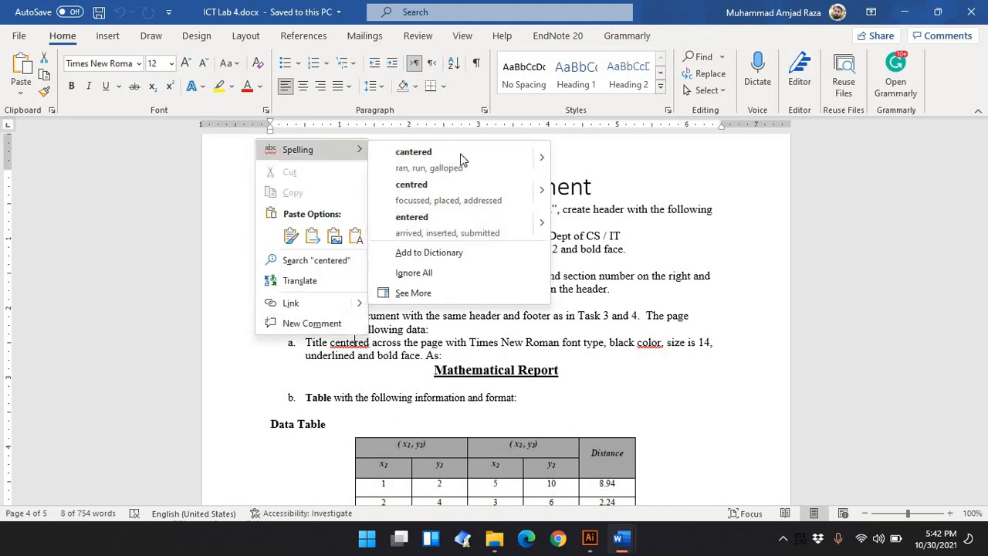
left_click(460, 157)
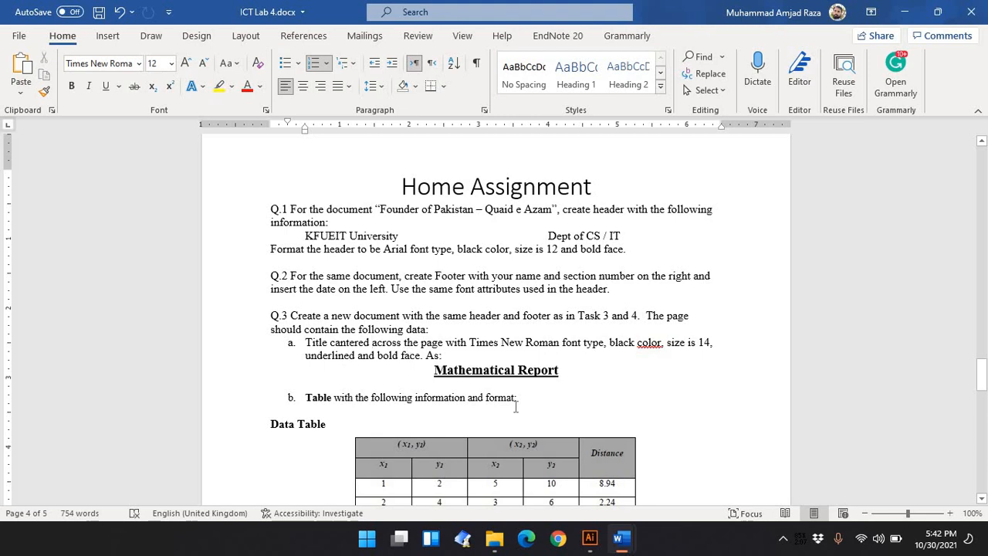
scroll(515, 407, "down", 2)
scroll(515, 408, "down", 1)
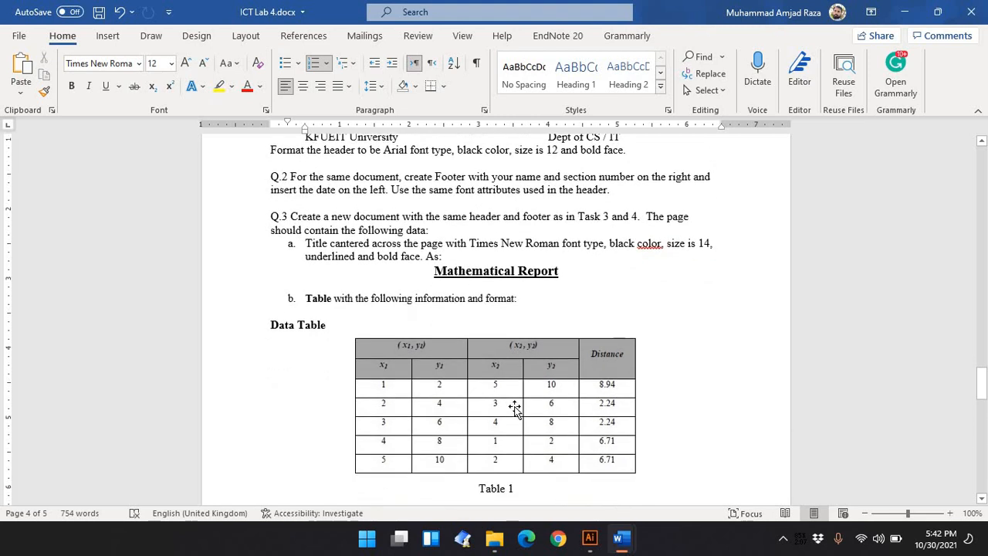
mouse_move(622, 539)
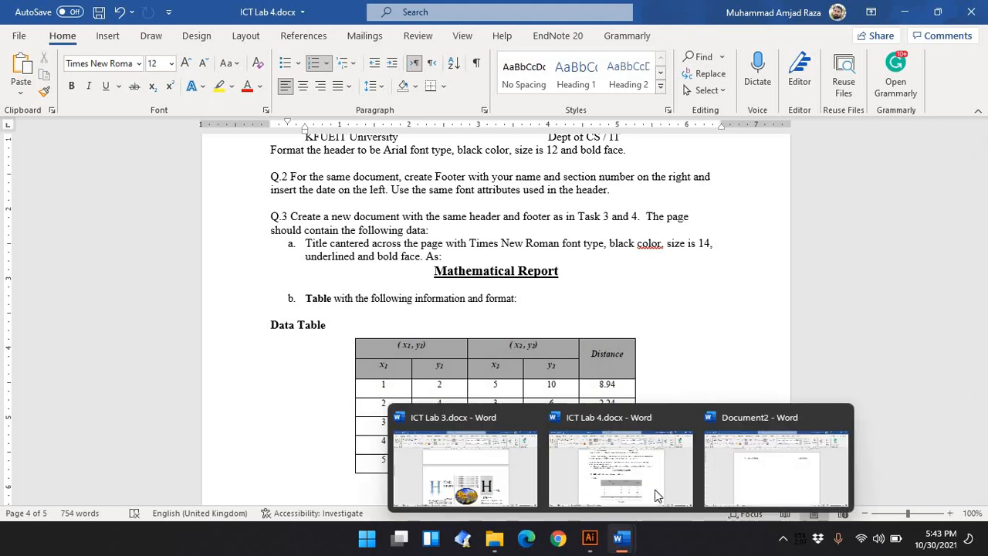
left_click(774, 469)
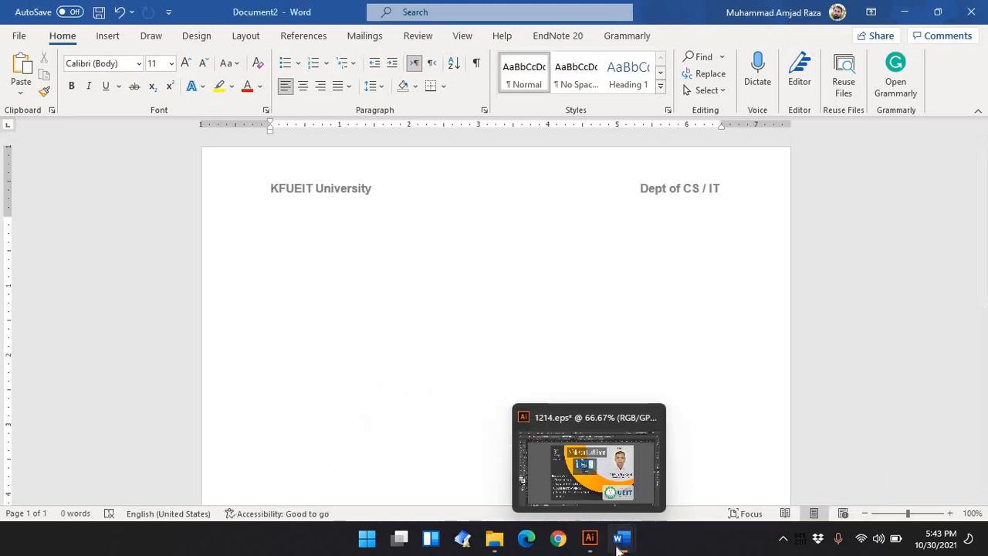
mouse_move(621, 538)
left_click(640, 474)
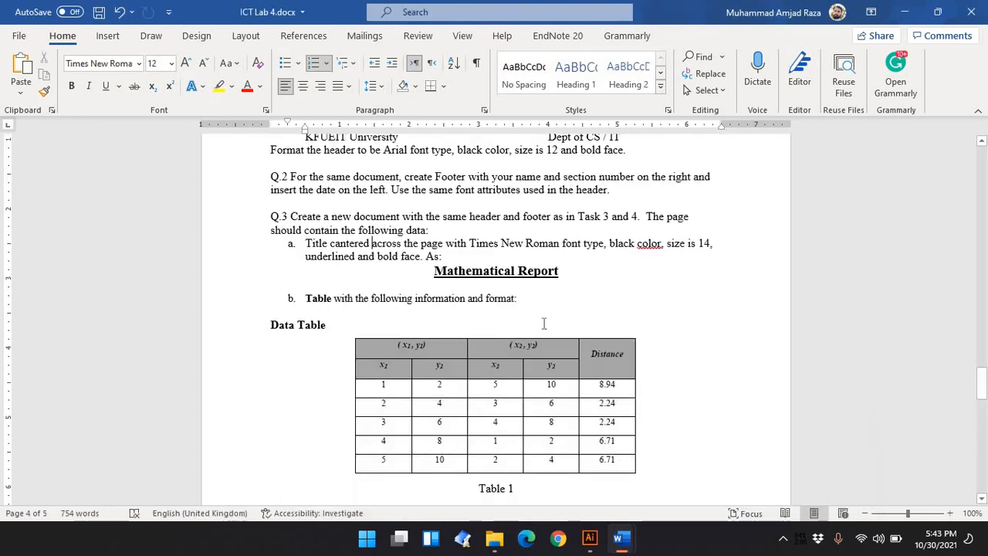
Copy the 'Mathematical Report' title from the assignment and paste it into the new document's body
left_click_drag(566, 270, 443, 257)
left_click(568, 274)
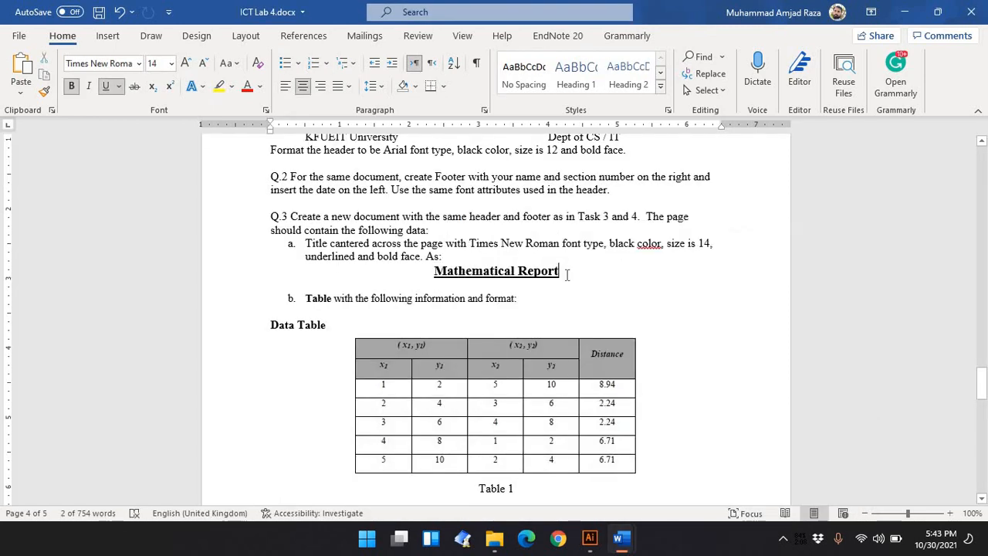
left_click_drag(567, 273, 439, 276)
key("ctrl+c")
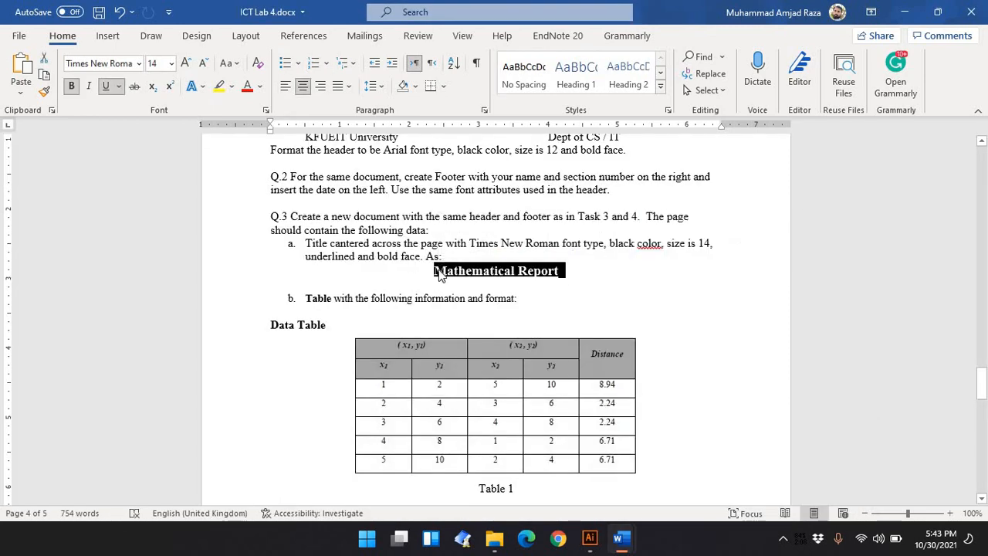
mouse_move(620, 538)
left_click(757, 483)
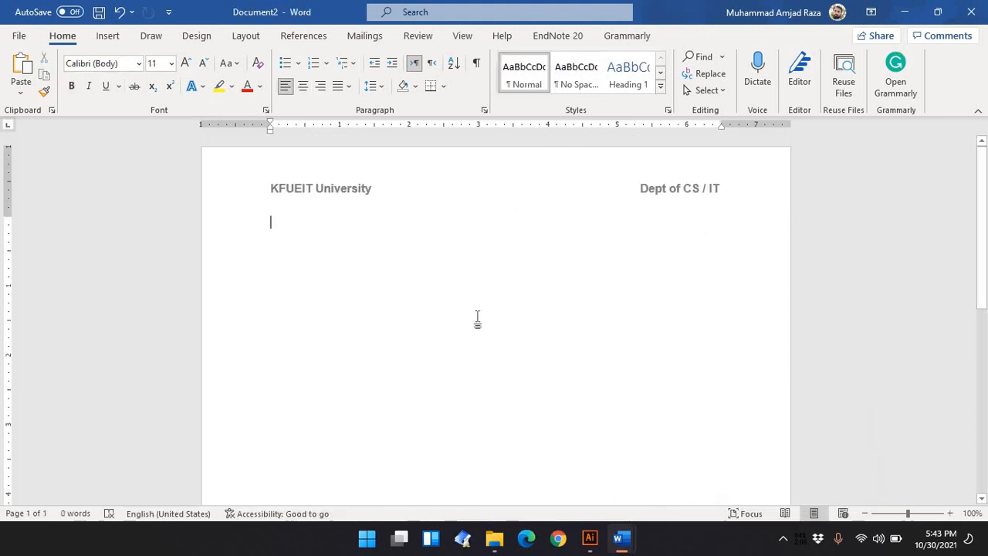
key("ctrl+v")
key("BackSpace")
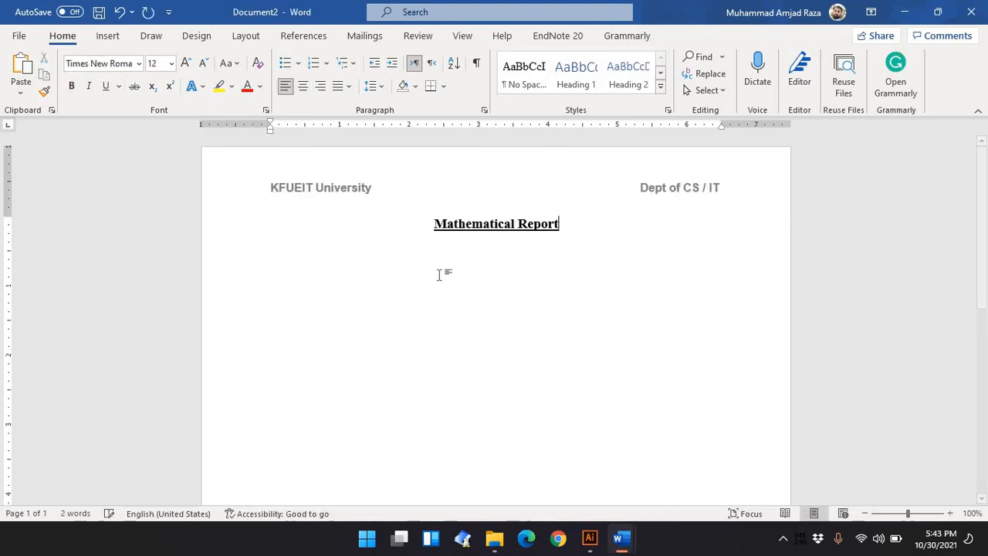
Apply the No Spacing style to the pasted title and set its font to Times New Roman
left_click_drag(583, 230, 407, 250)
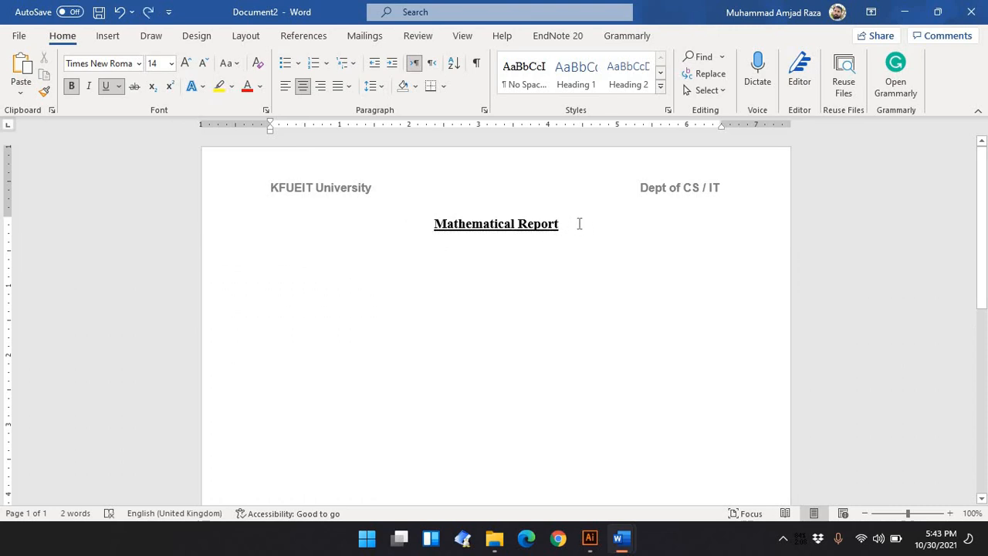
left_click_drag(579, 224, 399, 237)
left_click(524, 75)
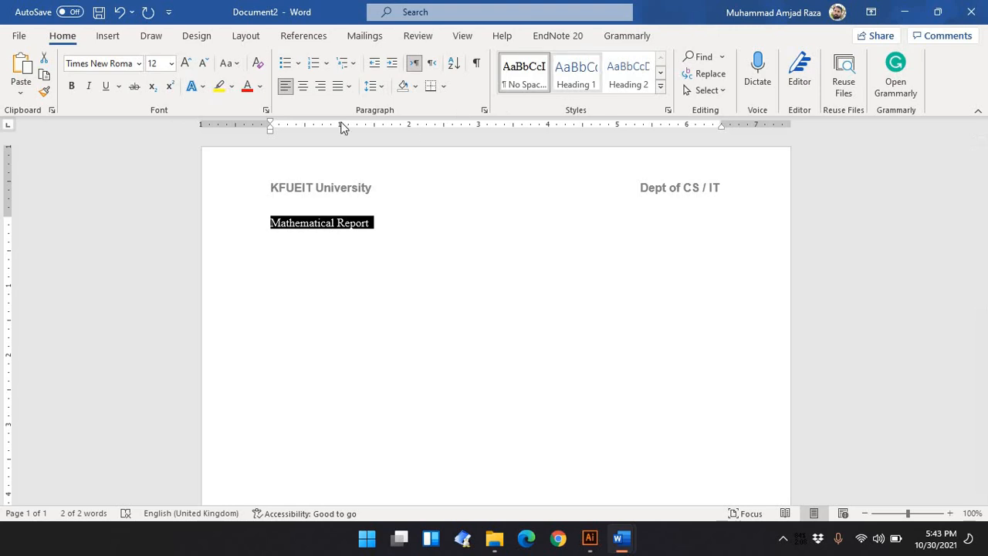
left_click(126, 68)
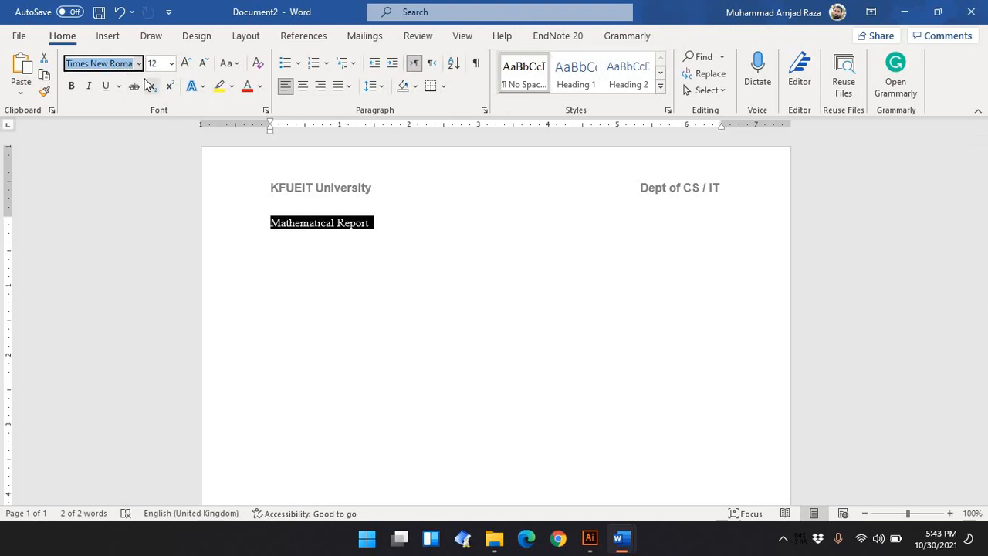
left_click(139, 64)
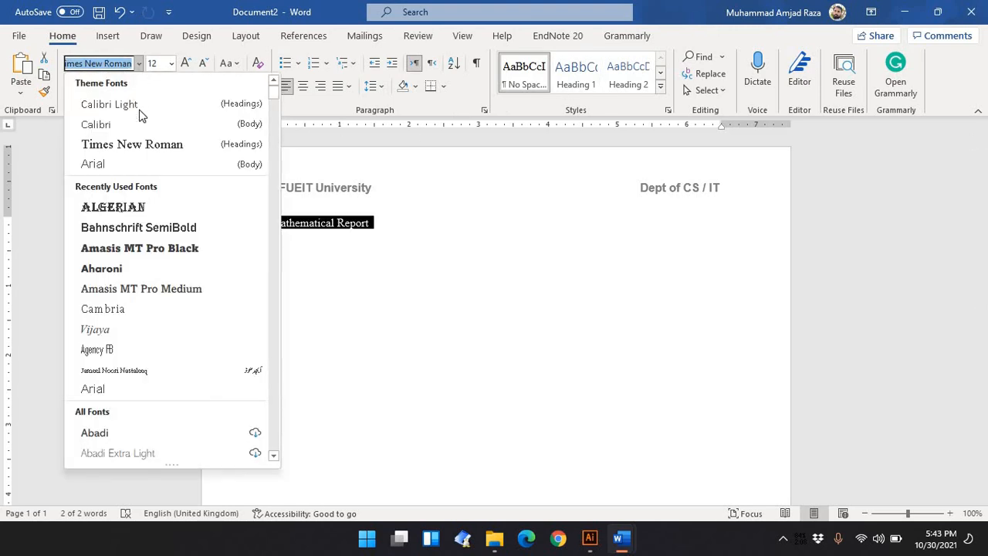
left_click(132, 146)
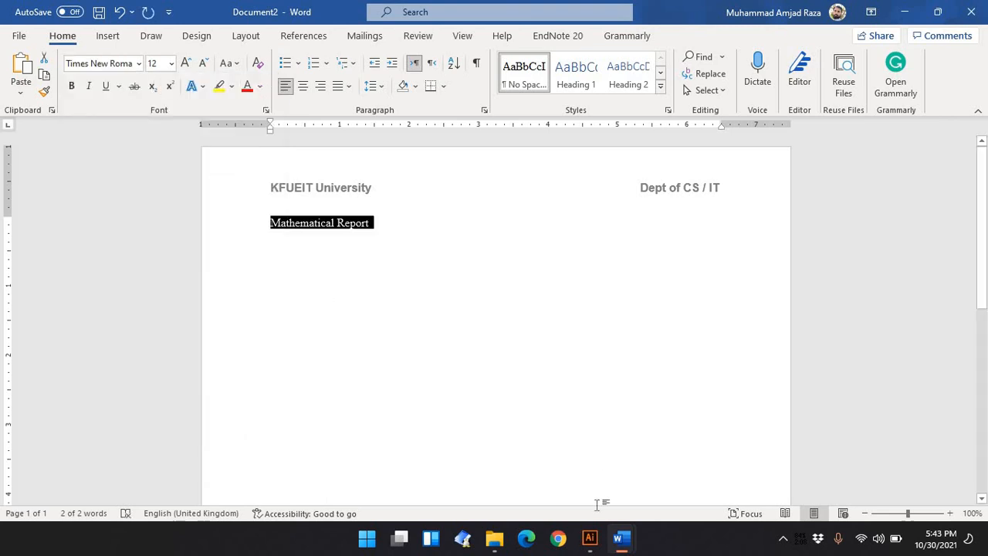
Re-check the title requirements in the ICT Lab 4 assignment and return to the new document
mouse_move(621, 538)
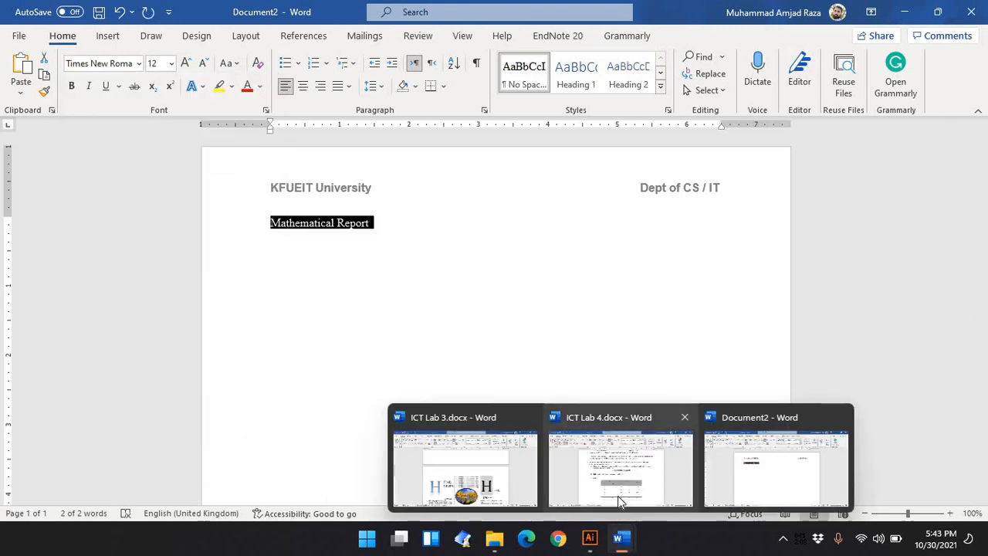
left_click(618, 496)
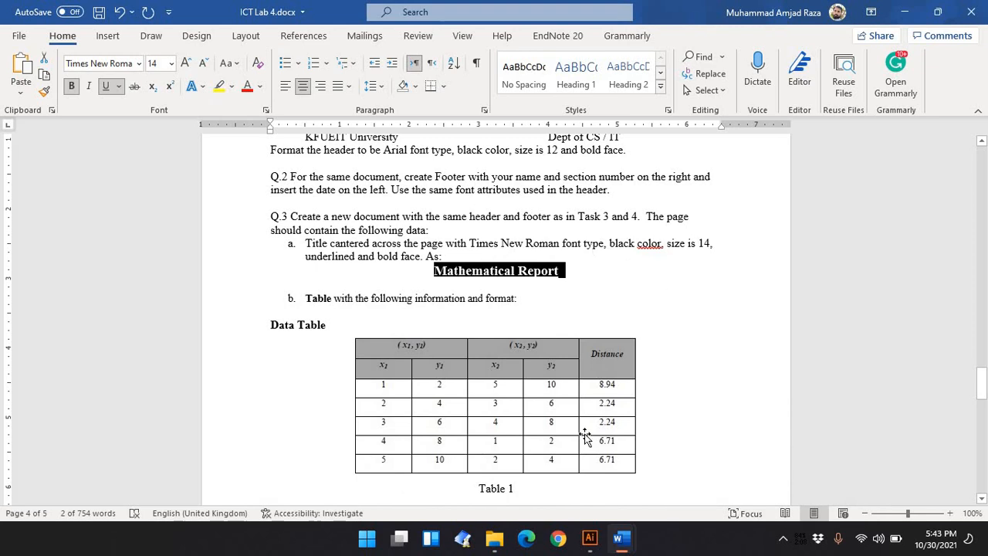
mouse_move(621, 538)
left_click(760, 460)
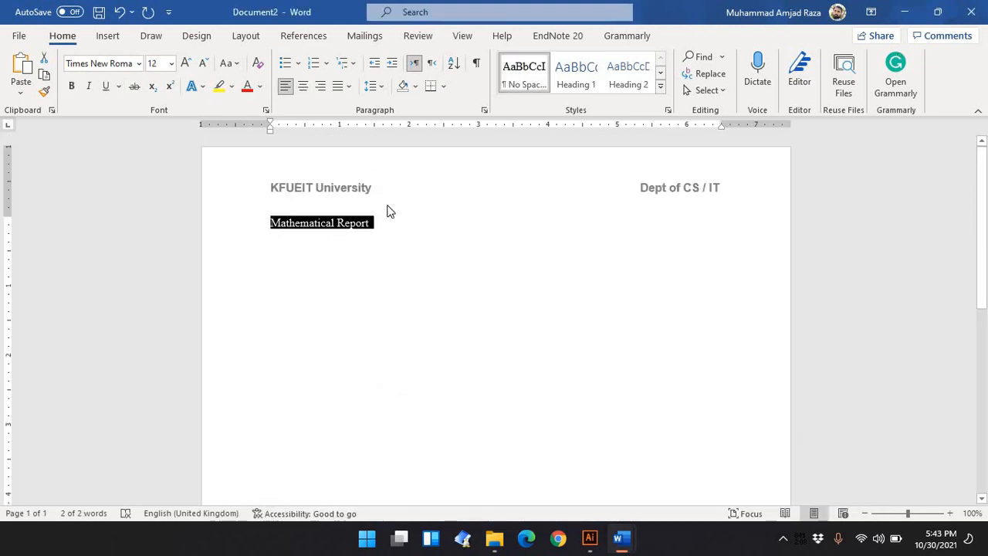
Set the title's font size to 14 and its font colour to black
left_click(171, 63)
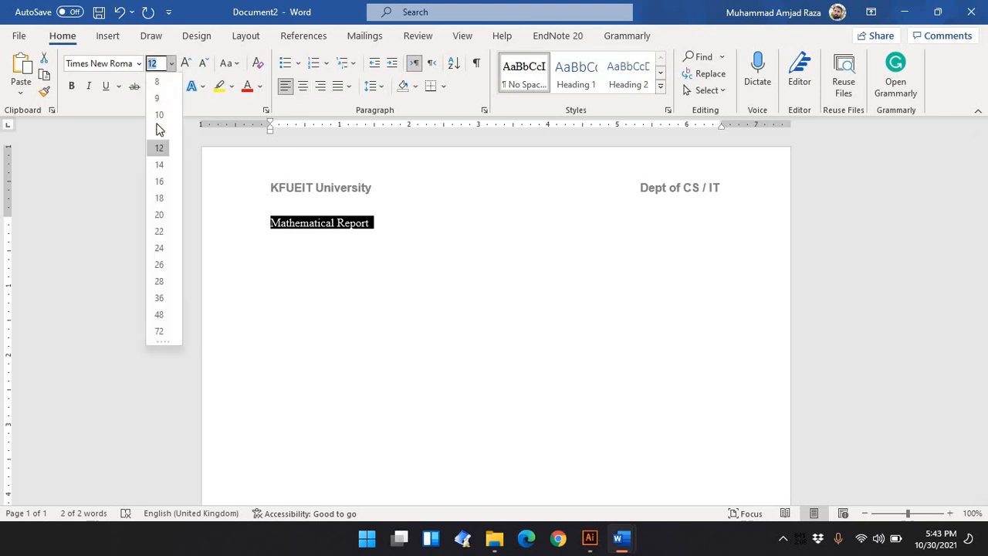
left_click(159, 164)
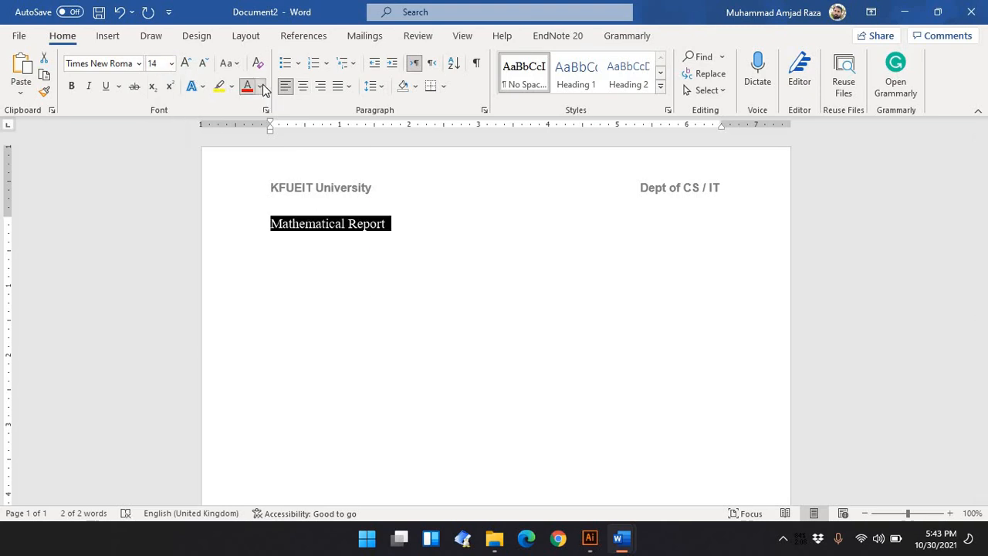
left_click(260, 86)
left_click(258, 146)
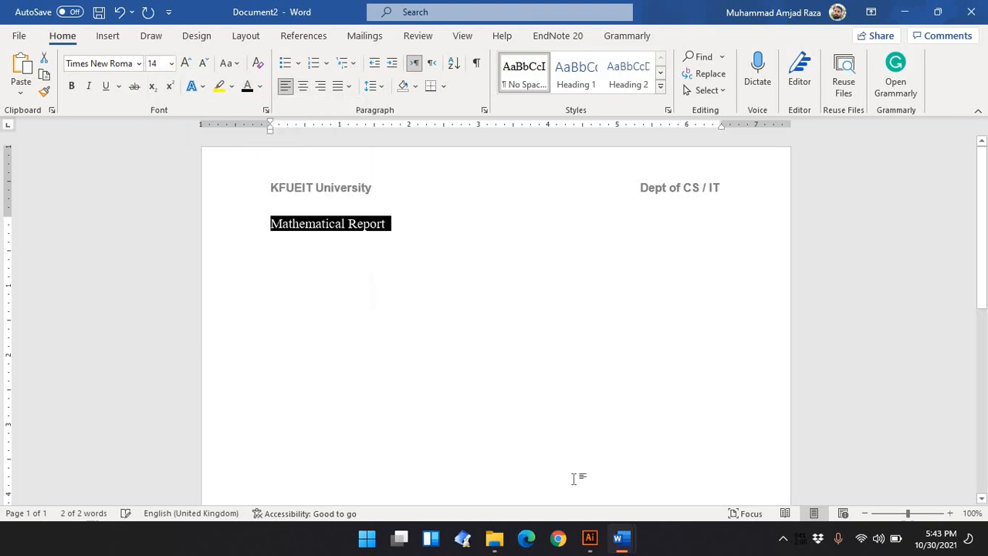
Switch back to the ICT Lab 4 assignment to review the title requirements
mouse_move(613, 550)
left_click(587, 467)
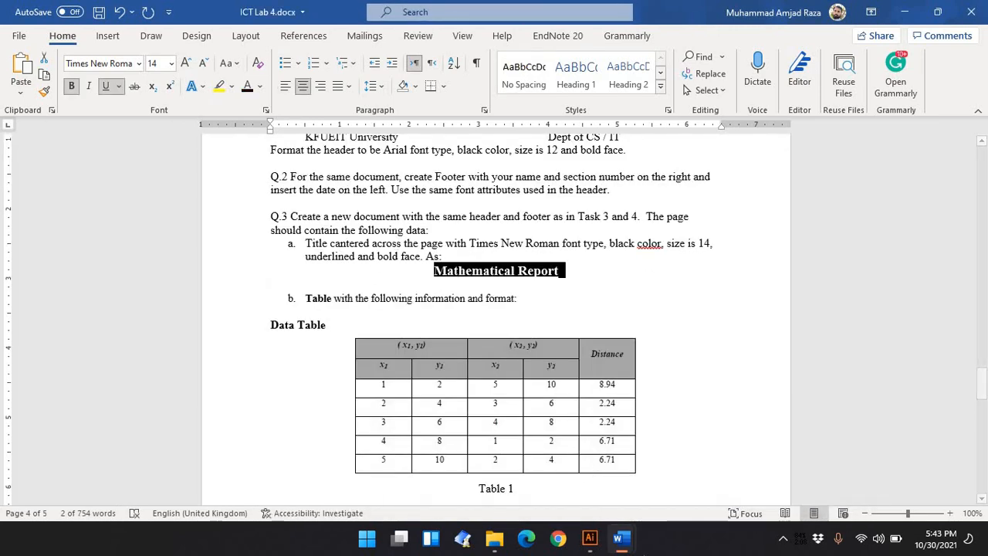
In the new document, make the Mathematical Report title bold, underlined and centred, and give the following line the No Spacing style
mouse_move(628, 541)
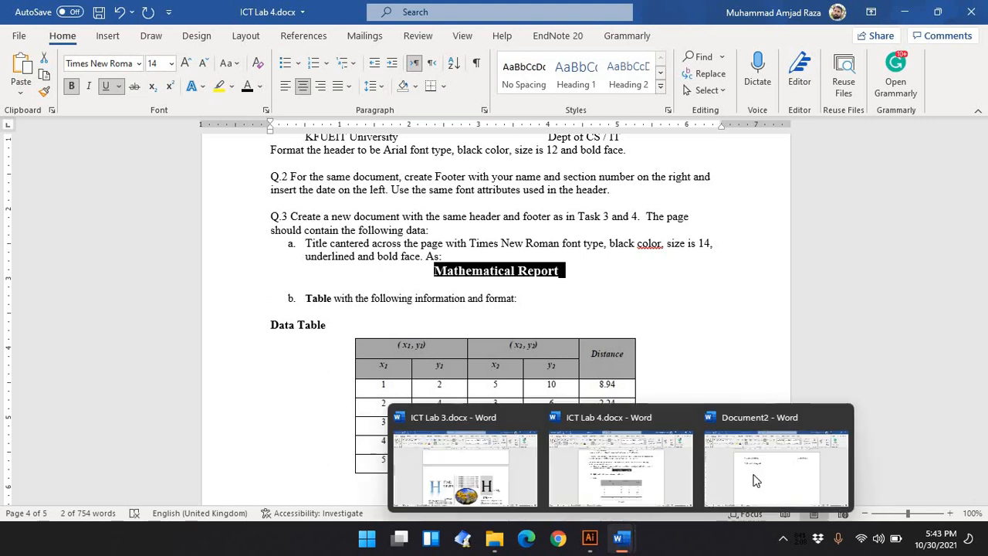
left_click(826, 464)
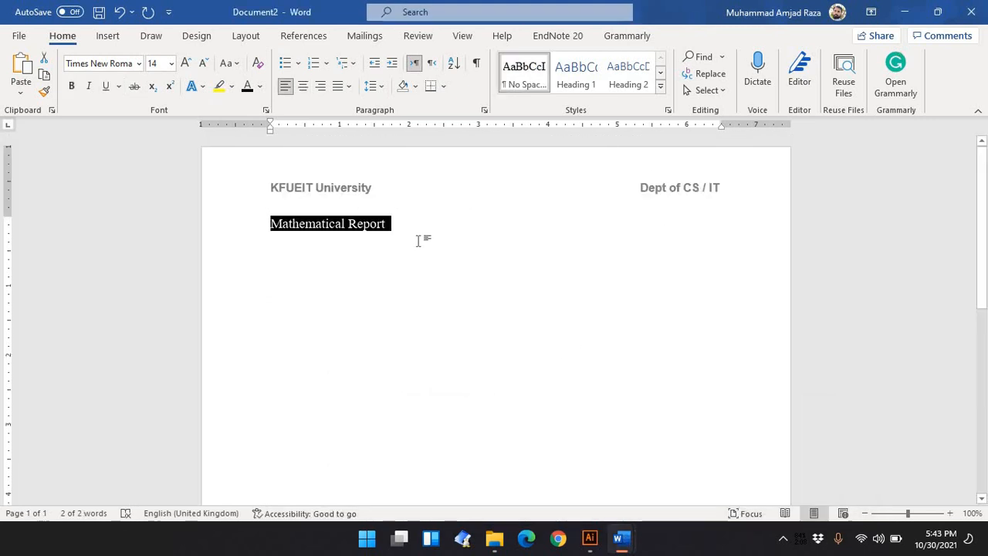
left_click(72, 86)
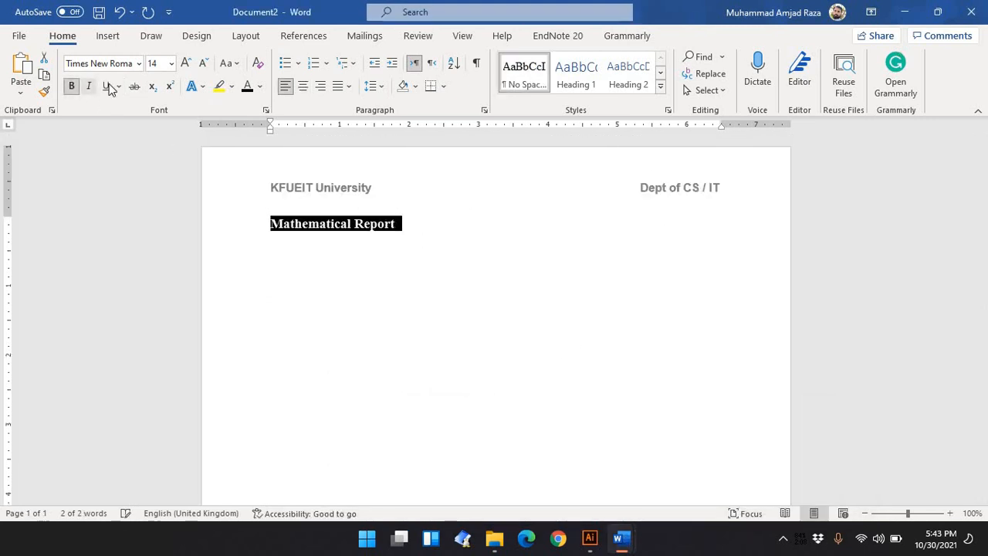
left_click(107, 86)
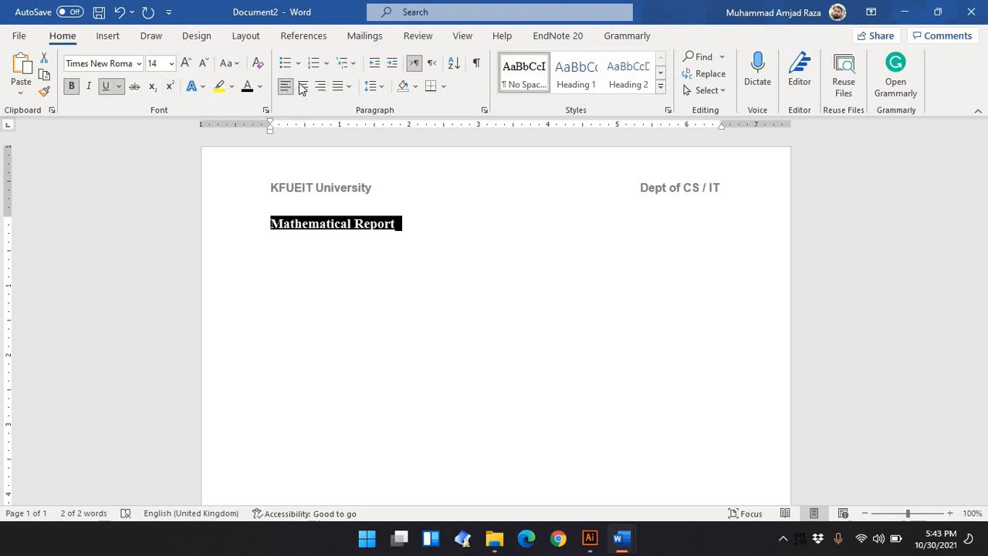
left_click(303, 87)
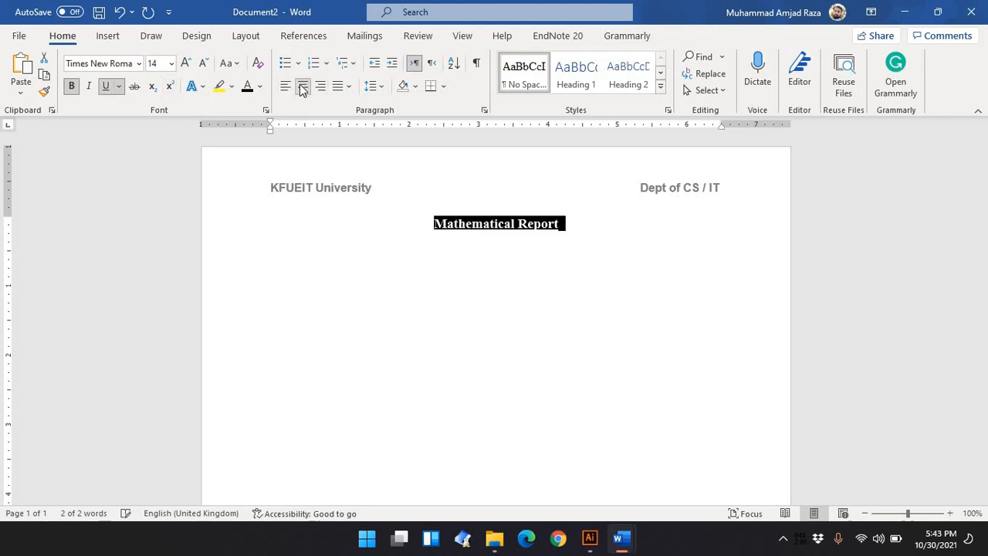
left_click(571, 229)
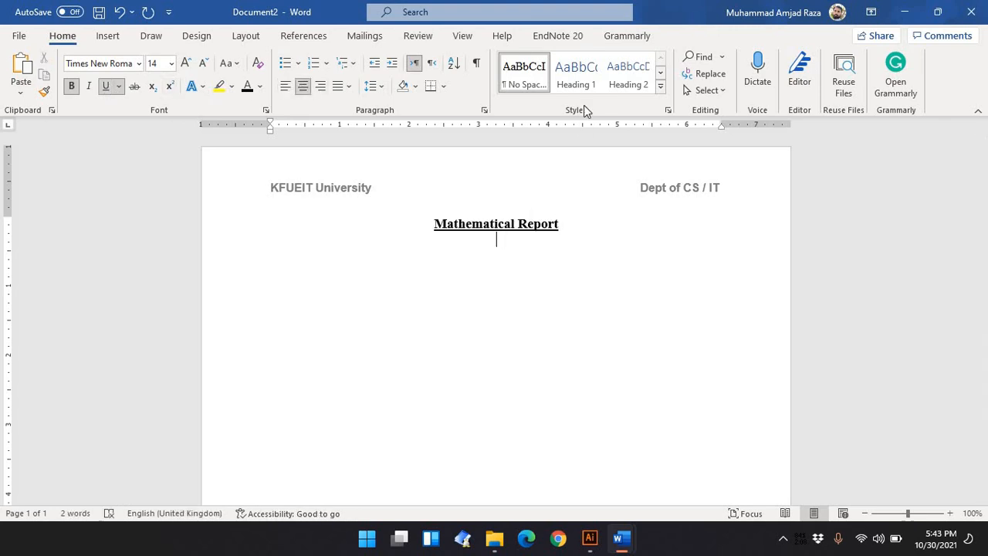
left_click(534, 83)
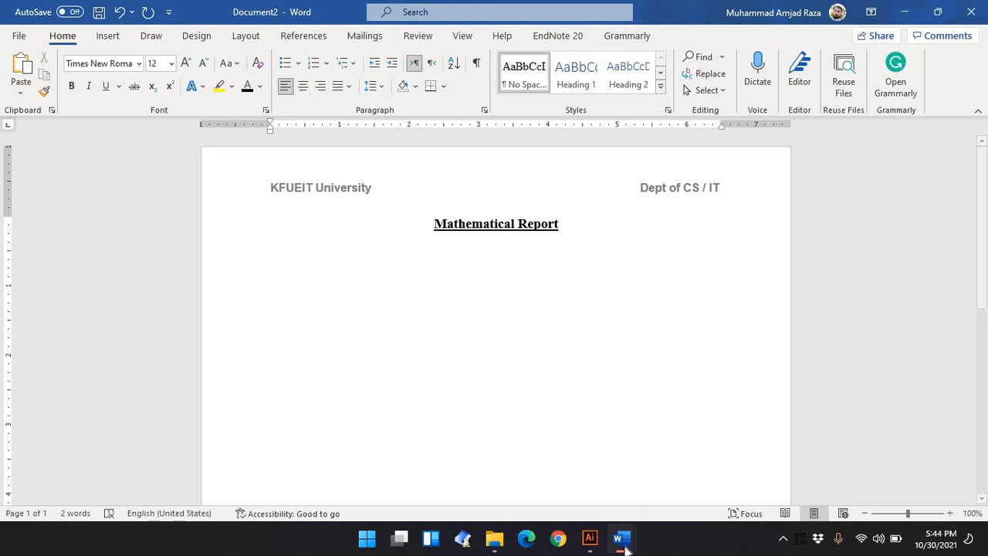
Examine the Data Table layout in the ICT Lab 4 assignment and return to the new document
mouse_move(627, 544)
mouse_move(645, 461)
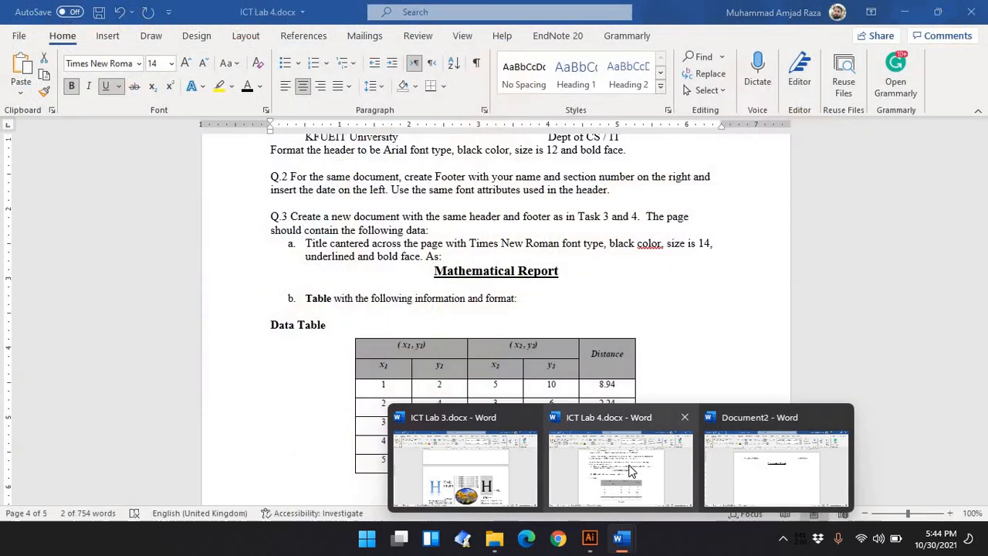
left_click(632, 471)
scroll(342, 313, "down", 2)
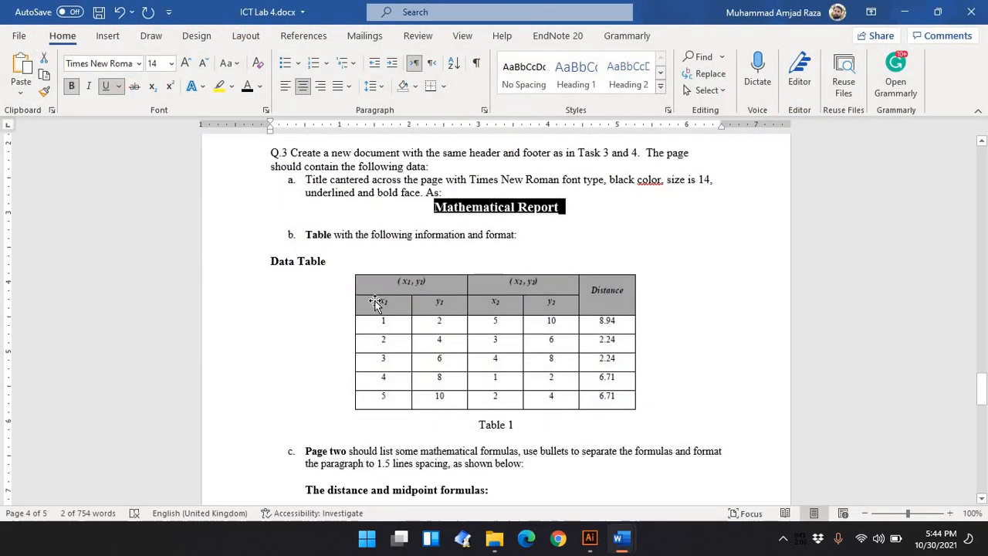
left_click(386, 283)
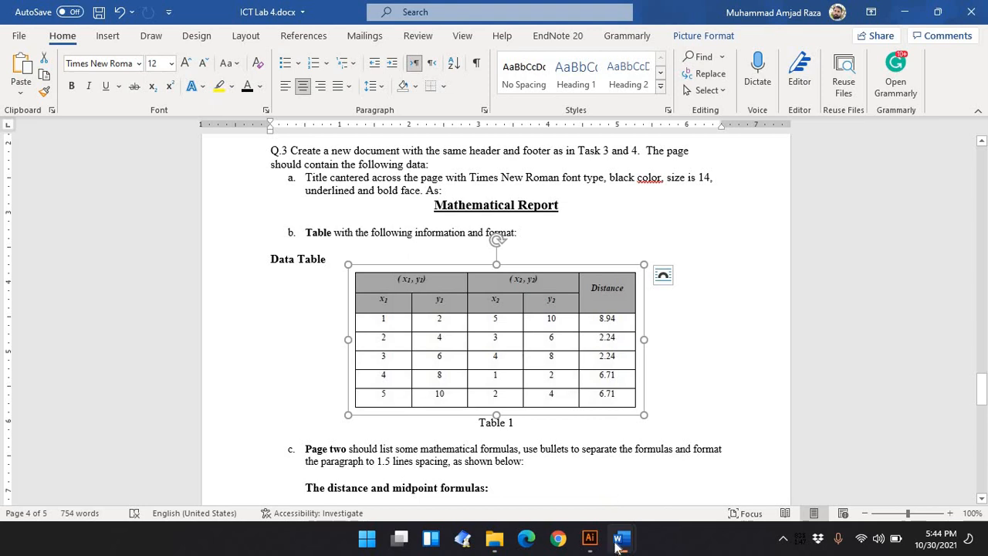
mouse_move(618, 545)
left_click(744, 487)
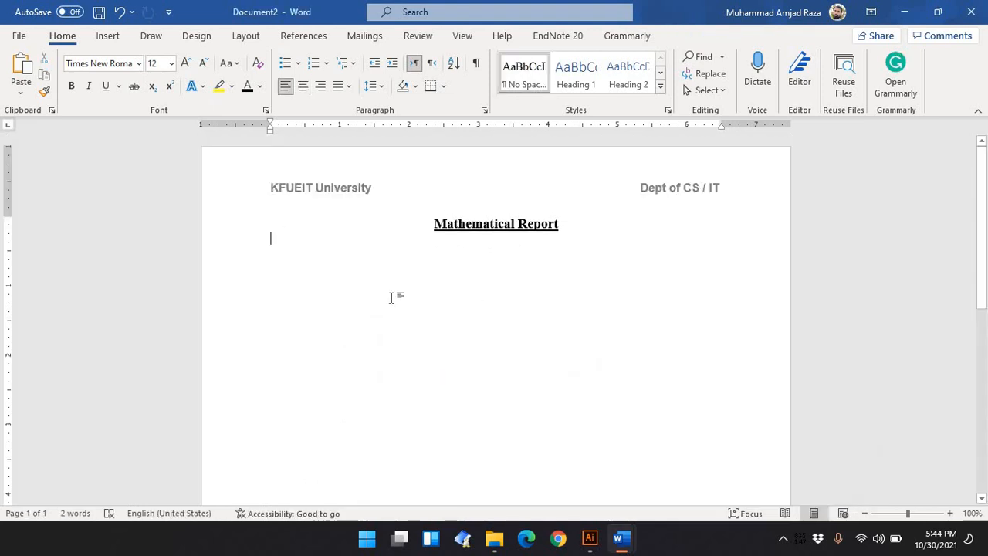
Insert a table of 5 columns and 7 rows below the title
left_click(107, 36)
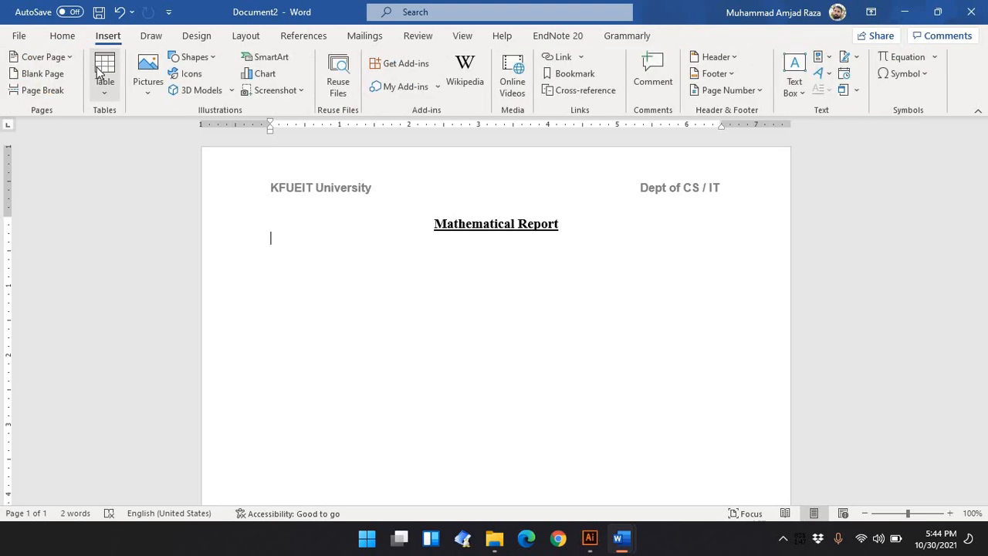
left_click(98, 70)
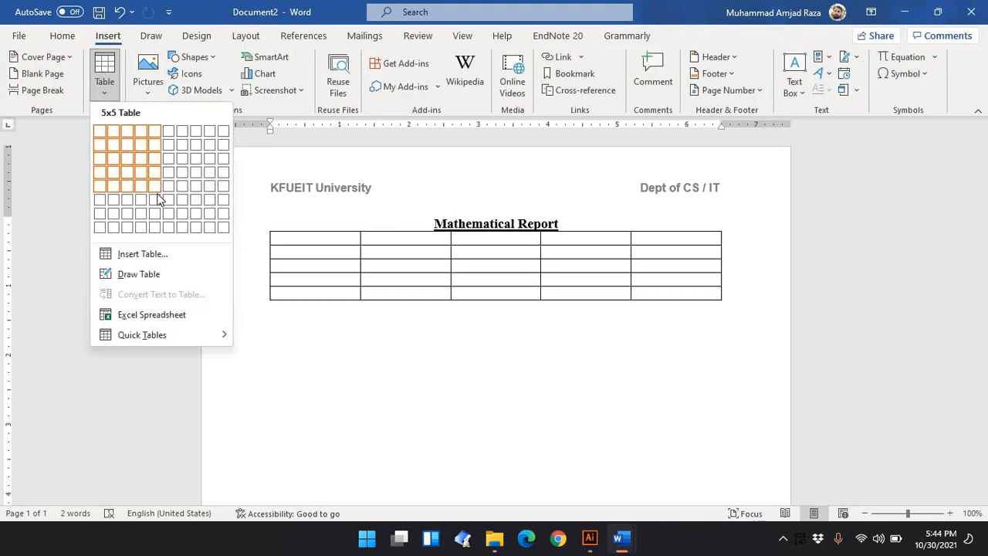
left_click(157, 215)
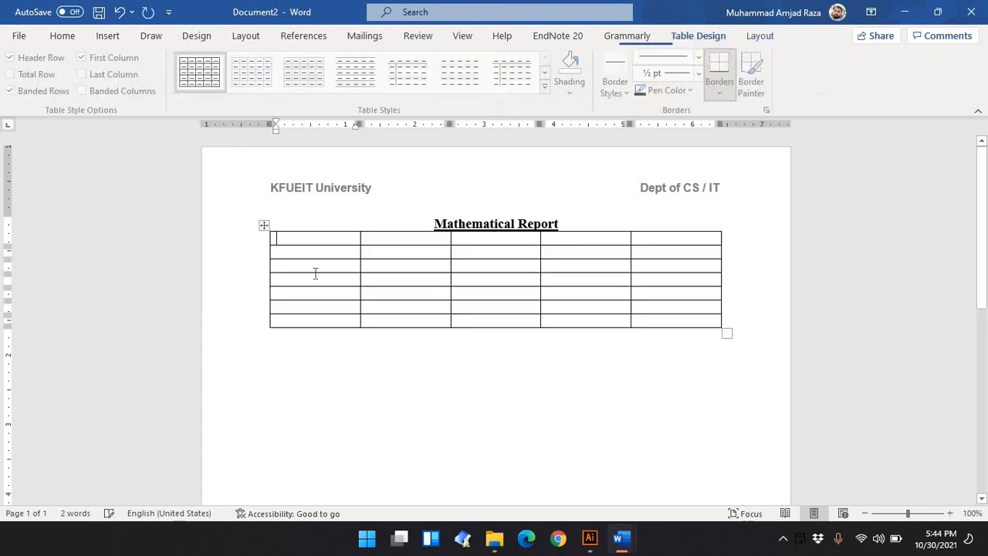
Compare the assignment's data table with the new table by switching between the two documents
mouse_move(621, 537)
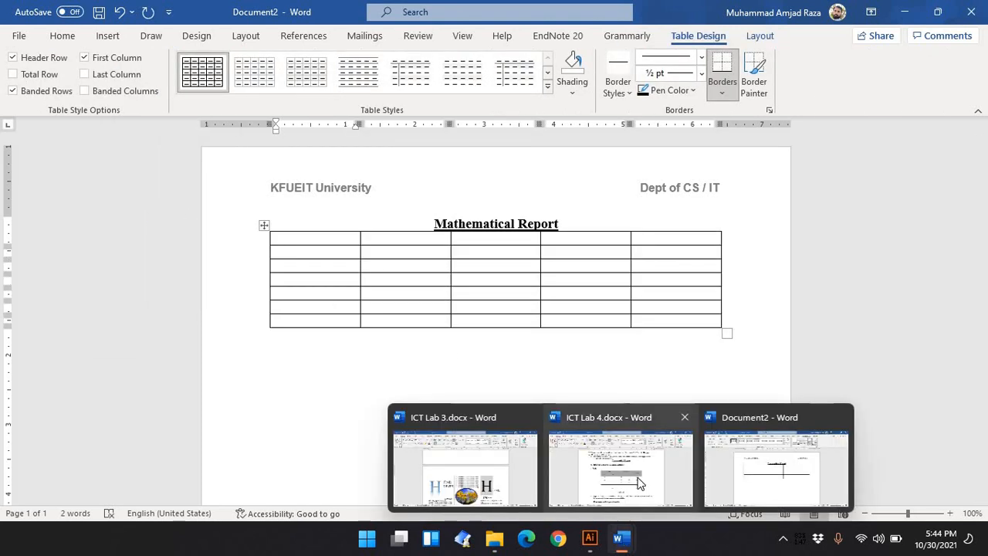
left_click(629, 500)
left_click(392, 278)
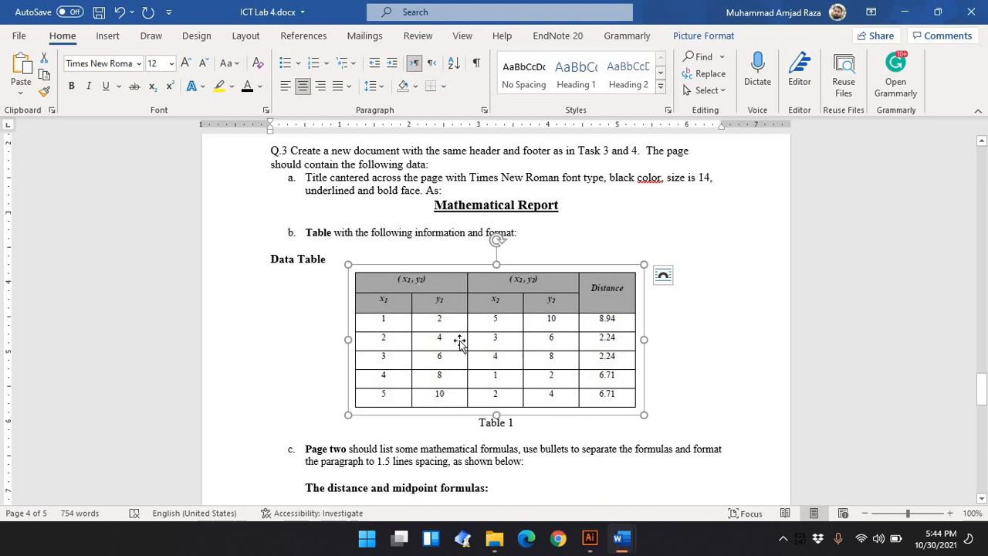
mouse_move(618, 542)
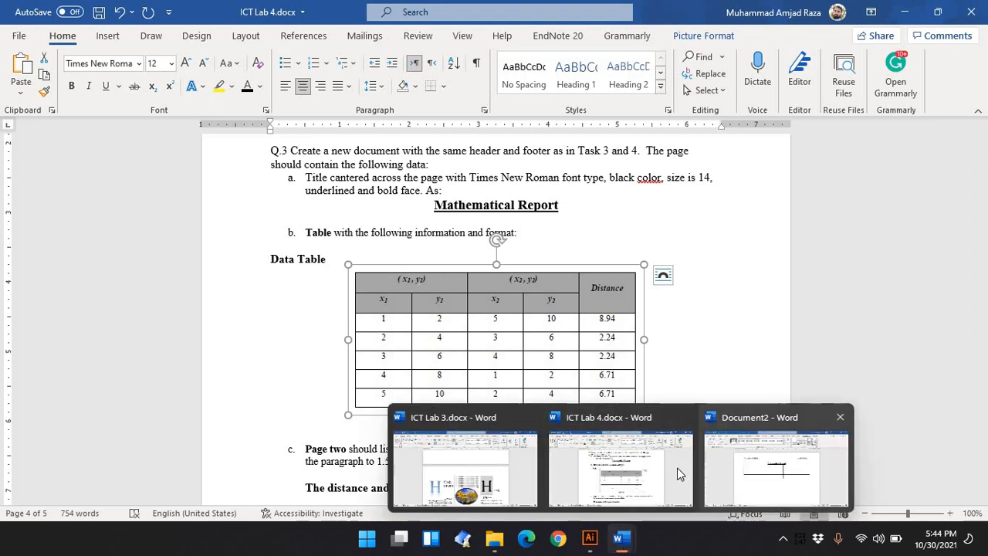
left_click(775, 467)
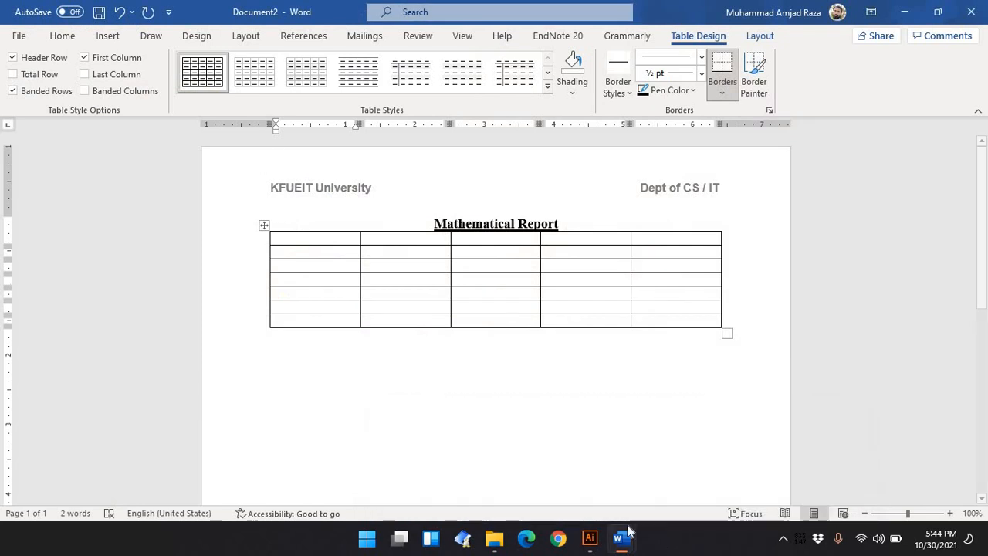
mouse_move(622, 537)
left_click(613, 479)
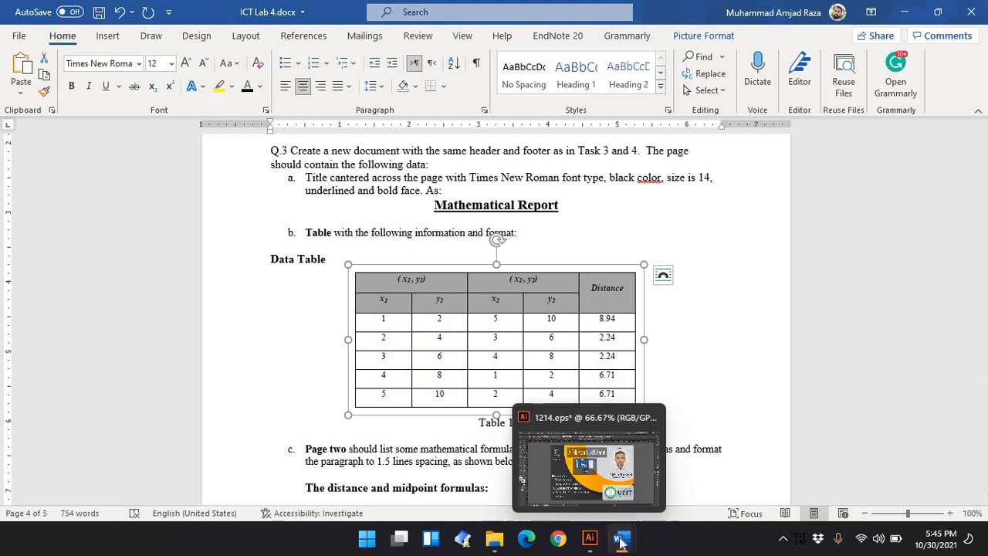
mouse_move(622, 537)
left_click(772, 455)
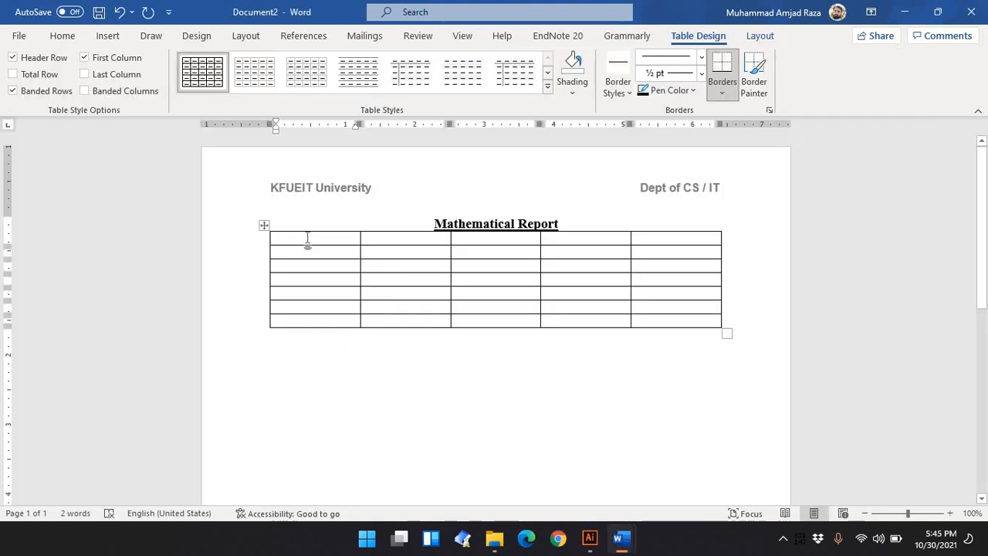
Merge the first two cells of the table's top row
left_click_drag(307, 239, 415, 245)
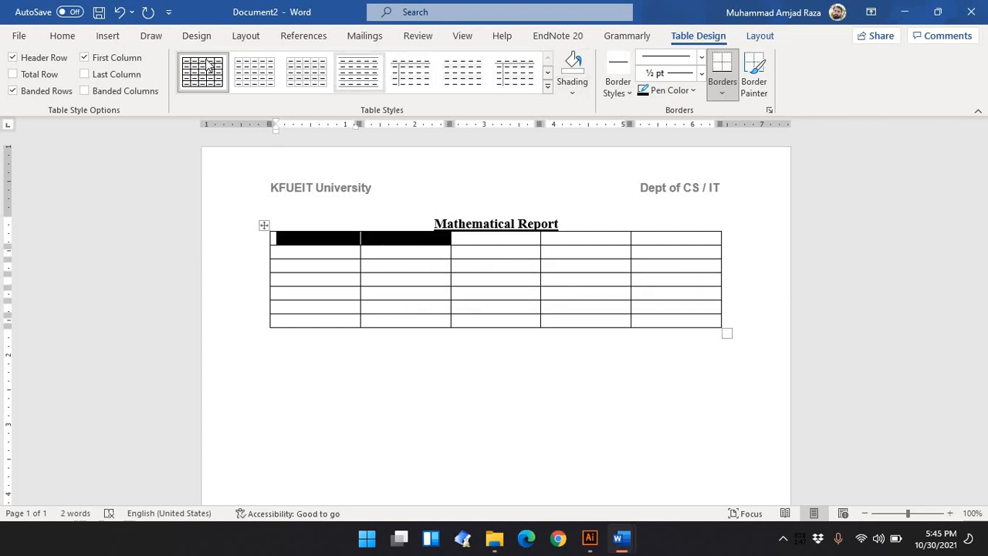
left_click(62, 36)
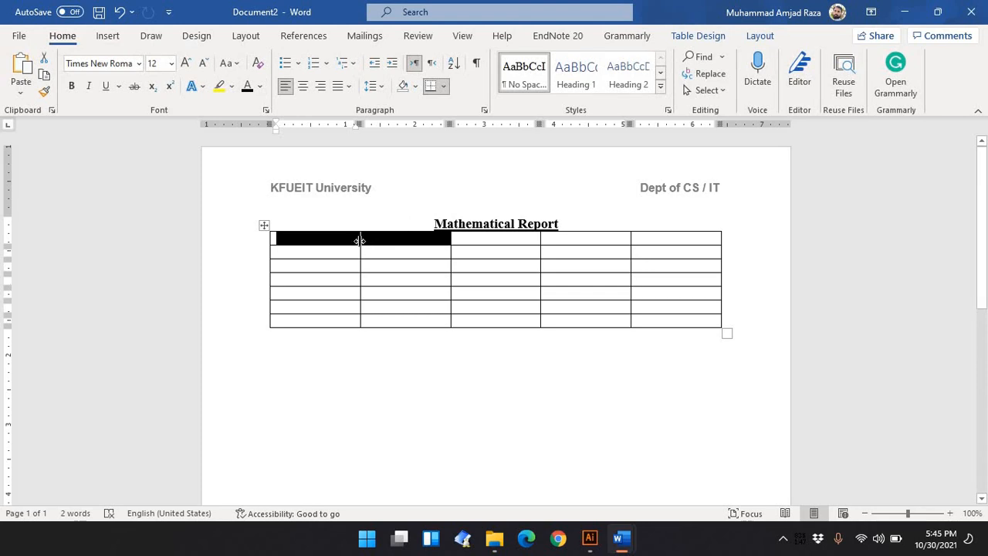
left_click(305, 239)
left_click(382, 241, "shift")
right_click(384, 242)
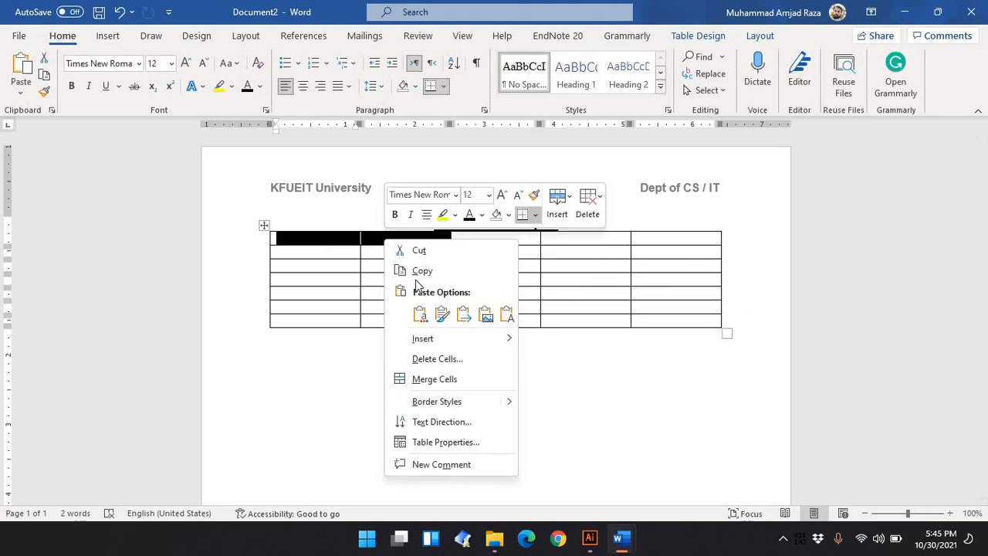
left_click(432, 382)
Merge the third and fourth cells of the table's top row
left_click(479, 239)
left_click_drag(541, 238, 587, 238)
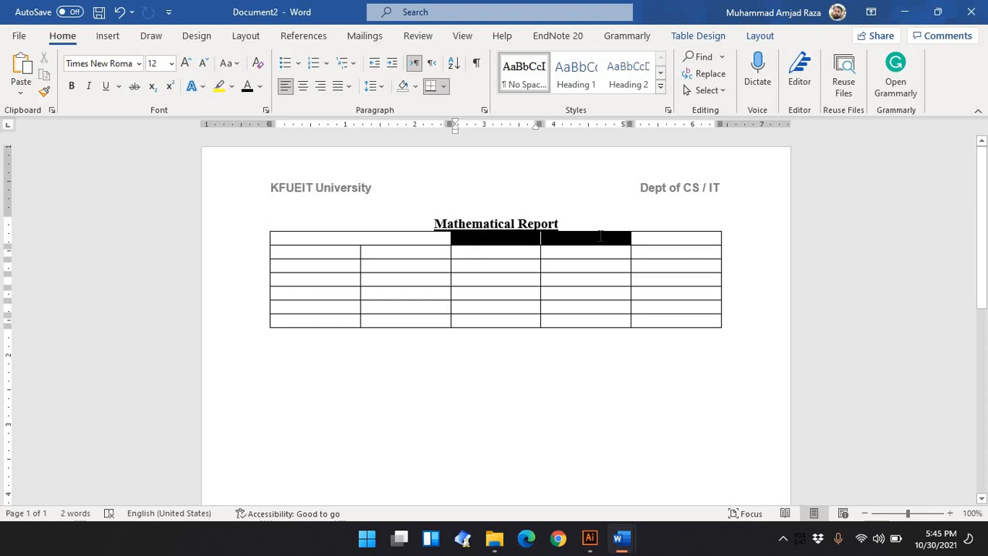
right_click(600, 237)
left_click(640, 376)
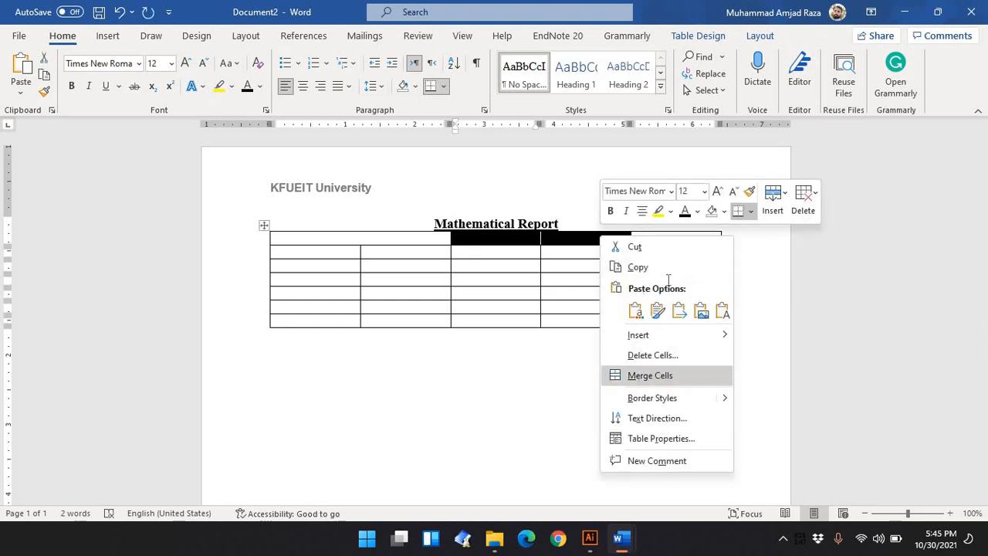
Merge the top two cells of the table's last column
left_click_drag(674, 238, 675, 255)
right_click(674, 255)
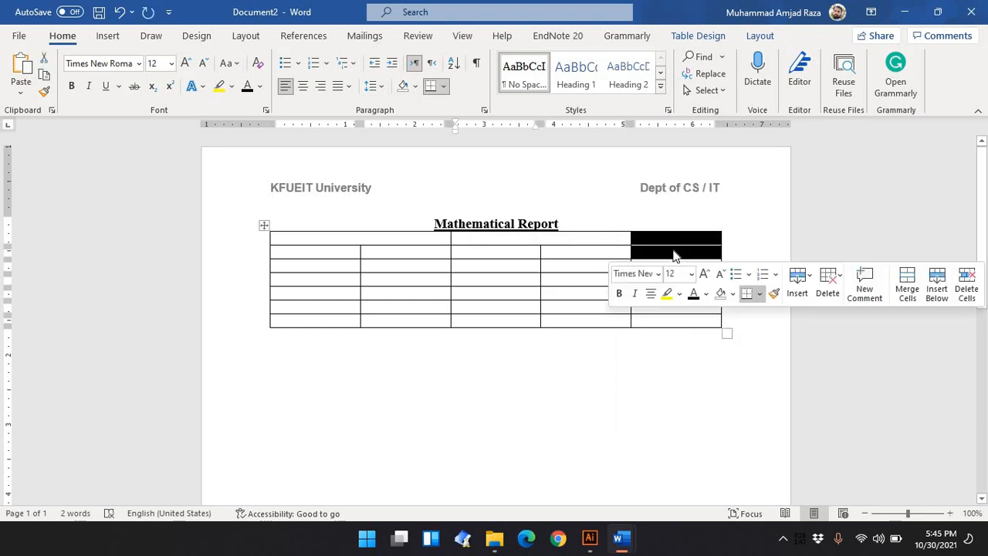
left_click(726, 390)
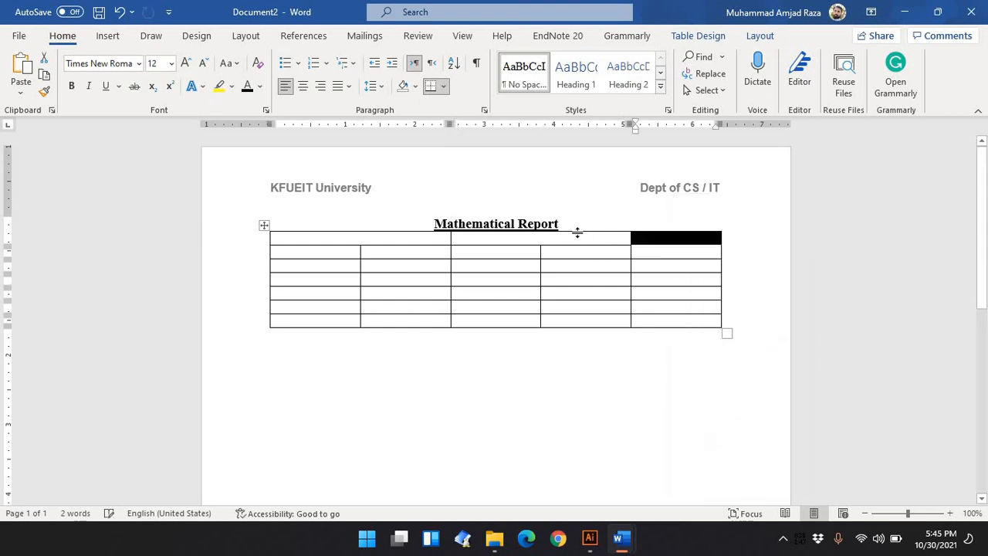
Add a blank No Spacing line between the title and the table
left_click(575, 225)
key("Return")
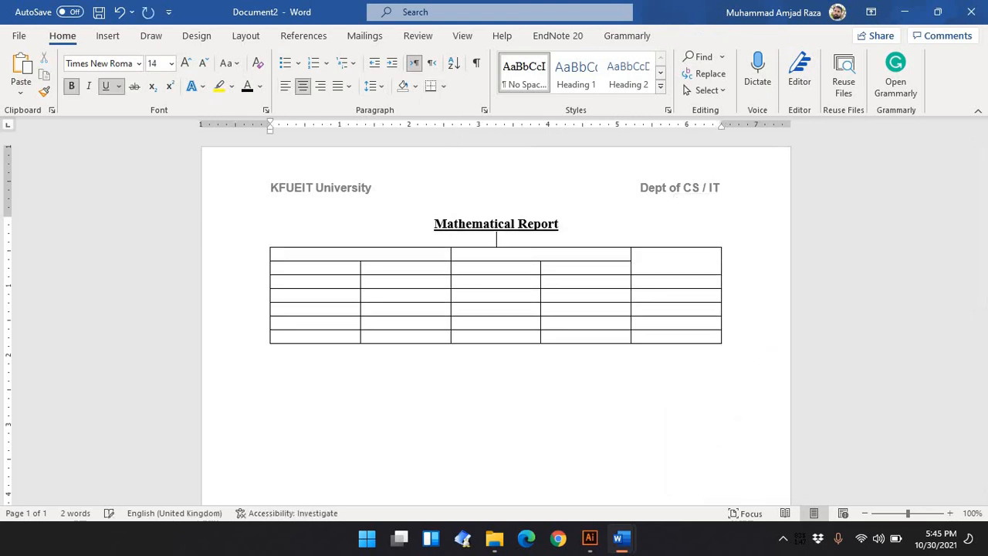
left_click(524, 71)
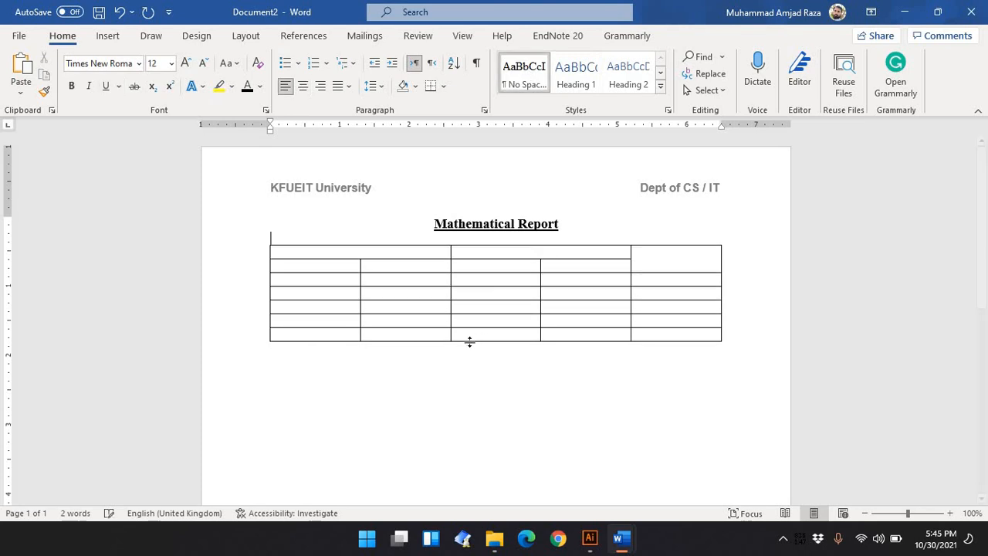
Shade the first four columns of the two header rows grey
left_click(608, 265)
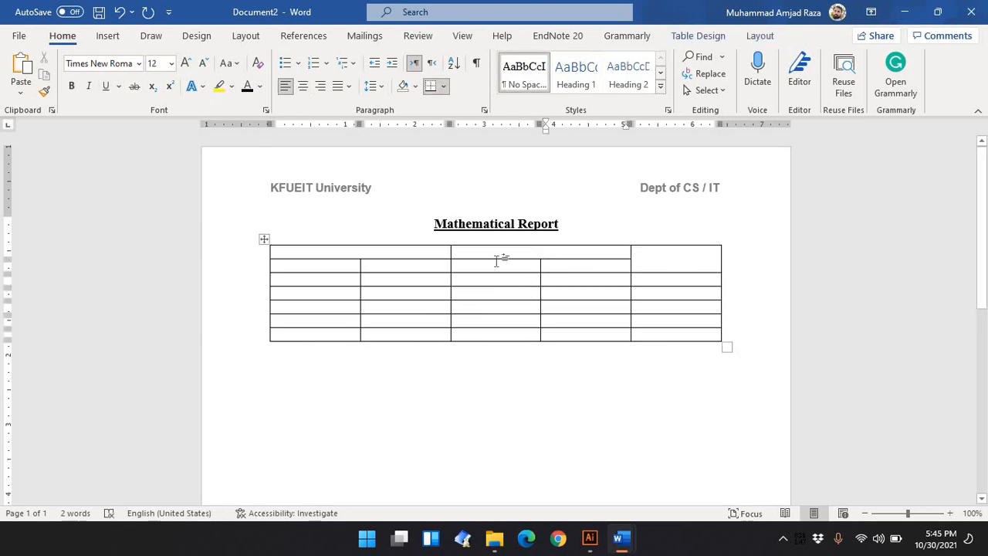
left_click_drag(498, 261, 688, 260)
left_click(679, 256)
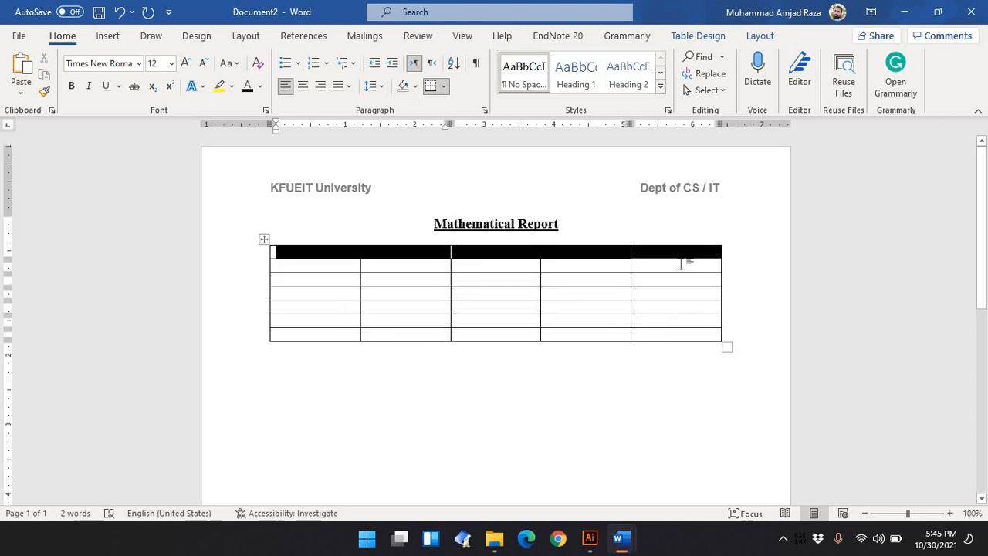
left_click_drag(292, 253, 620, 276)
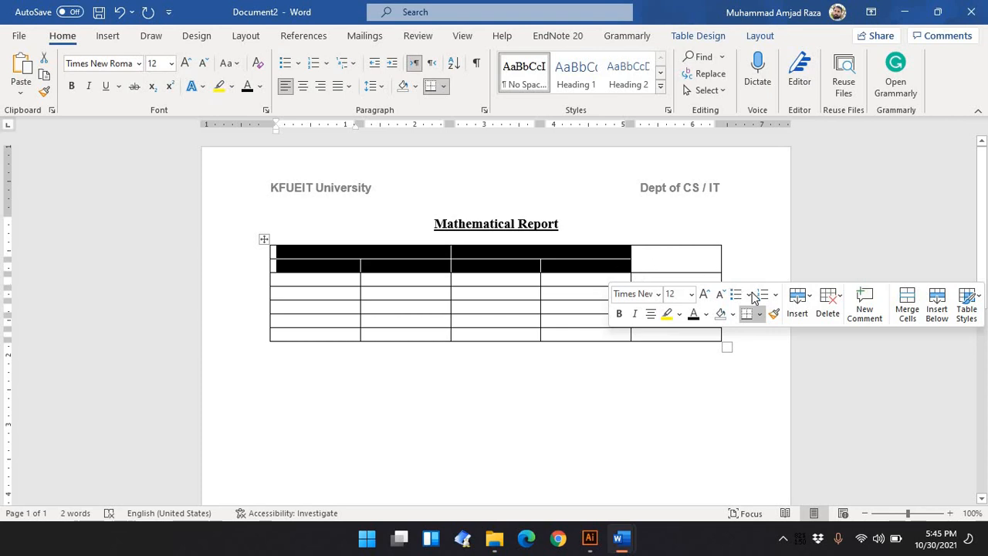
left_click(732, 314)
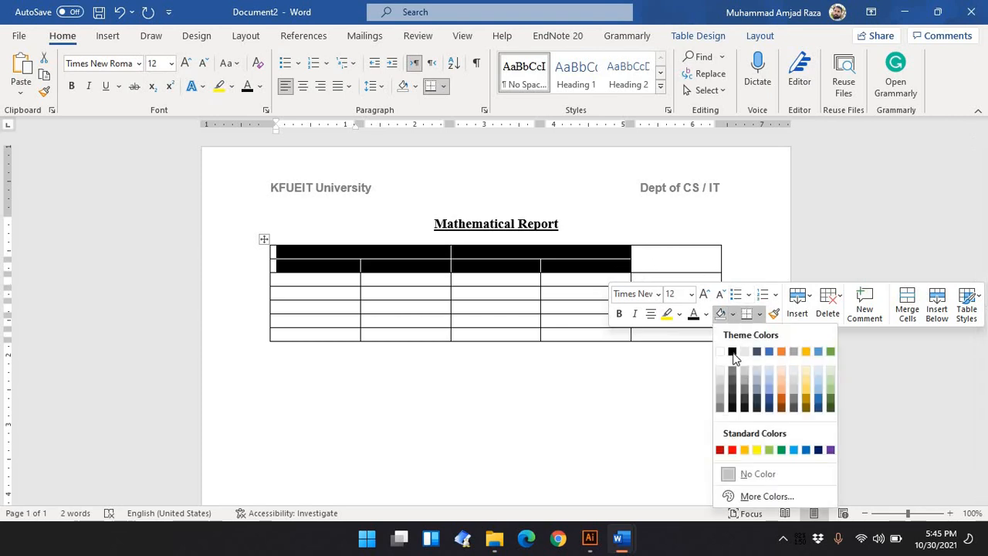
left_click(734, 404)
left_click(715, 386)
left_click(690, 259)
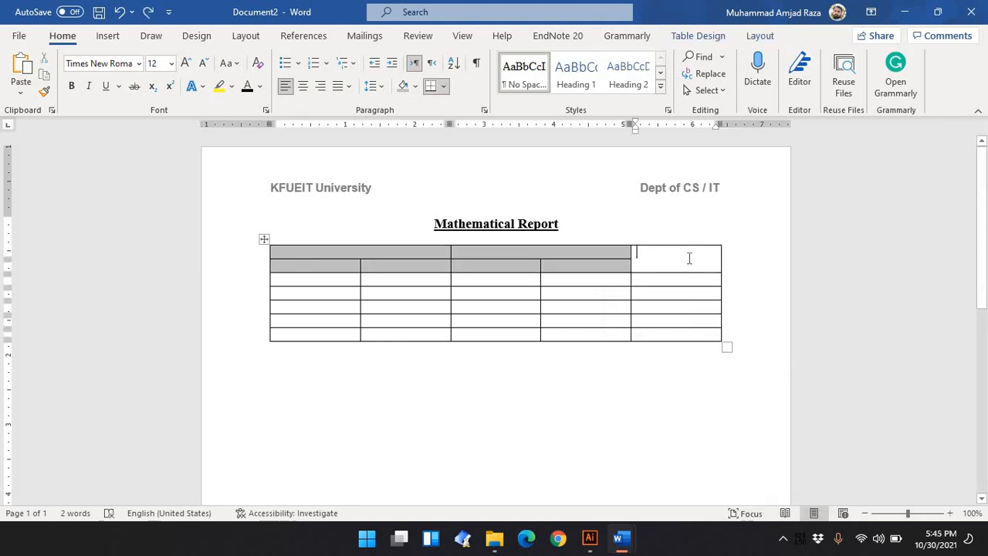
Shade the merged header cell of the last column grey
right_click(652, 263)
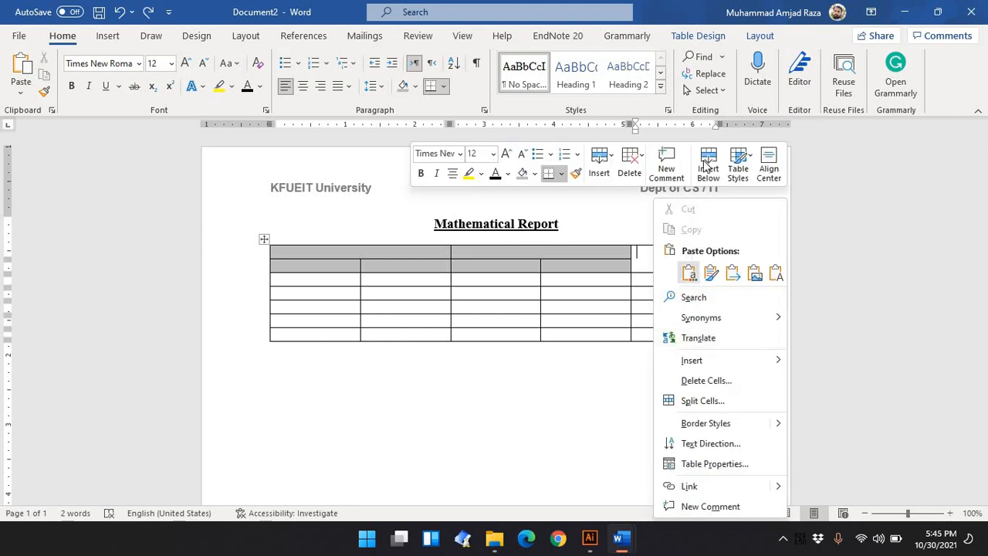
left_click(591, 332)
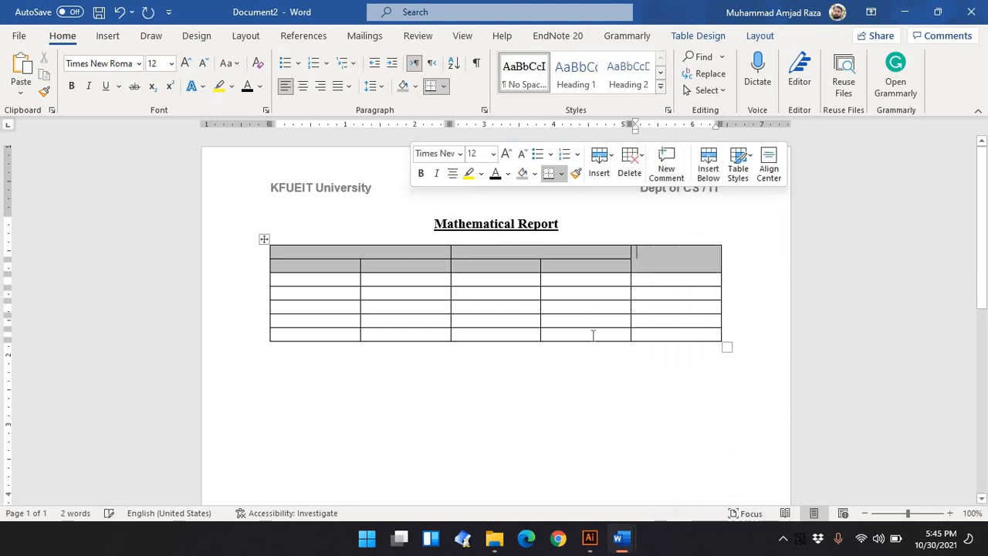
Type an opening bracket in the first merged header cell, checking the reference table in ICT Lab 4
left_click(357, 254)
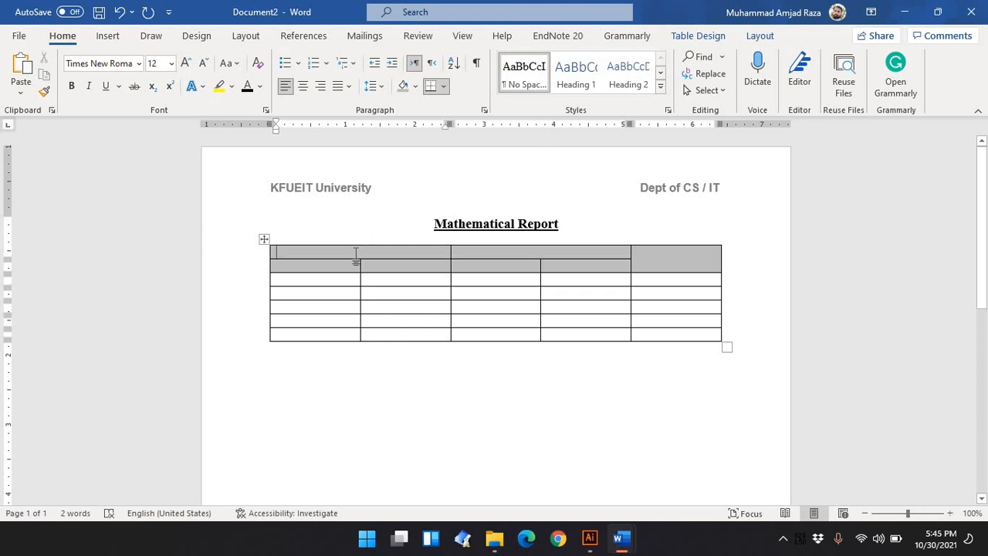
type("(")
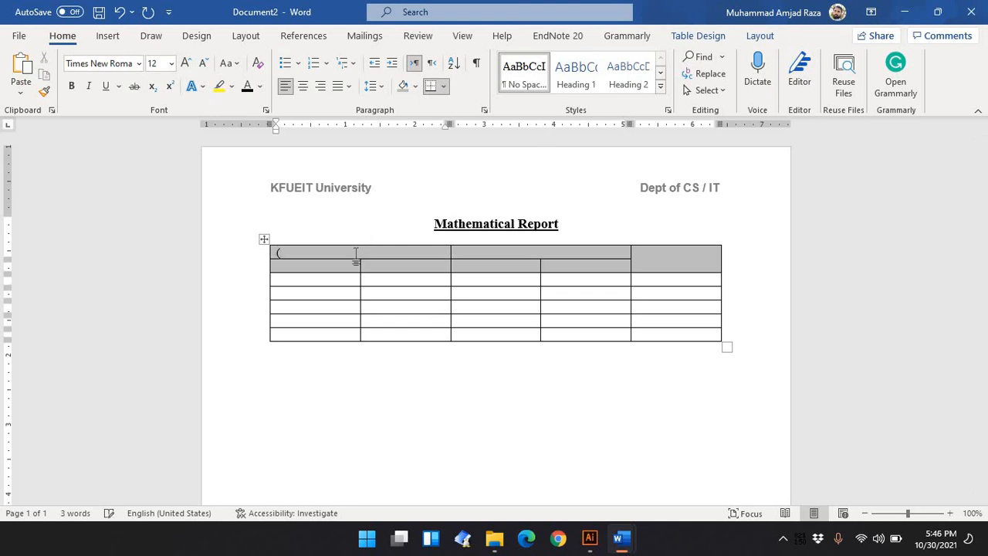
type("X")
key("BackSpace")
mouse_move(622, 538)
left_click(574, 499)
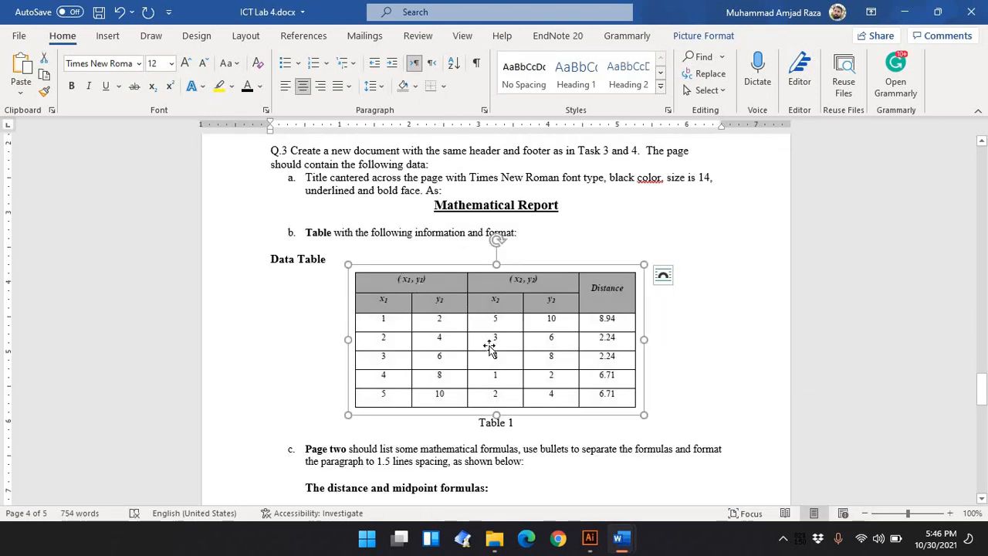
mouse_move(631, 542)
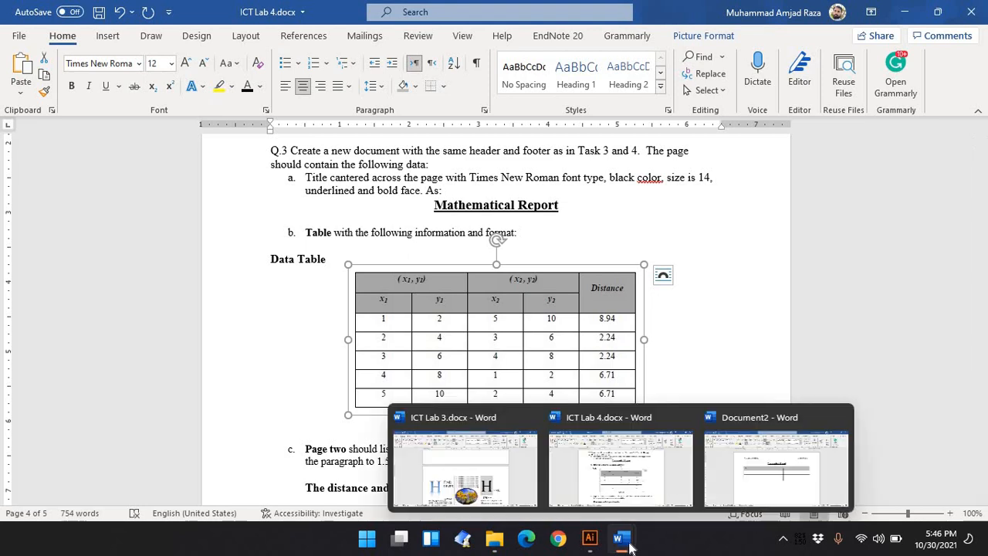
left_click(746, 474)
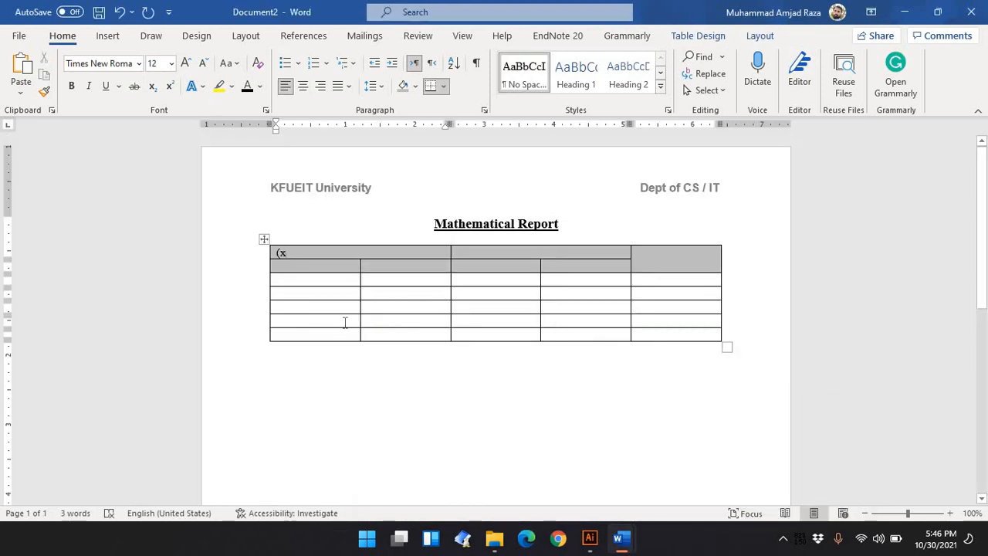
Add X followed by a subscript 1 after the bracket in the first header cell
key("BackSpace")
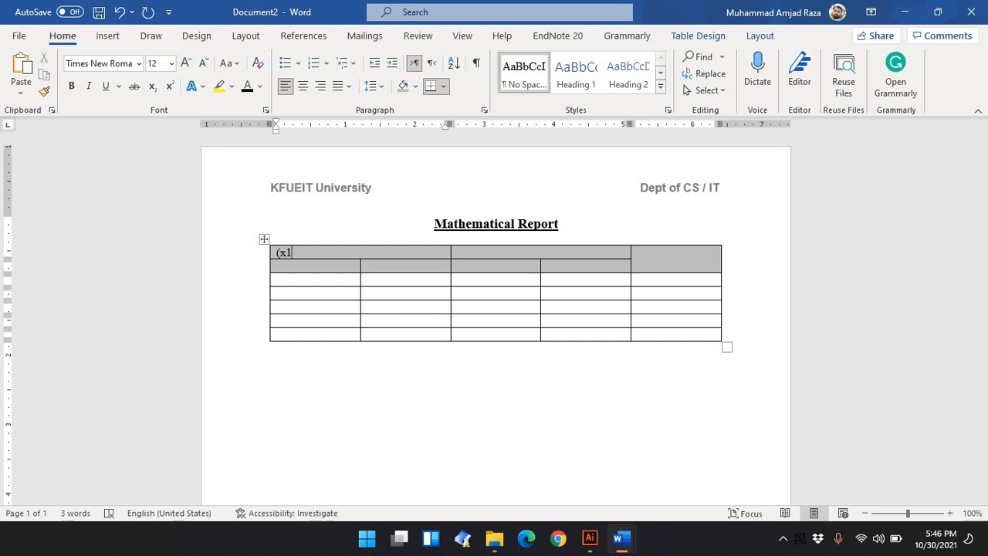
key("shift+Left")
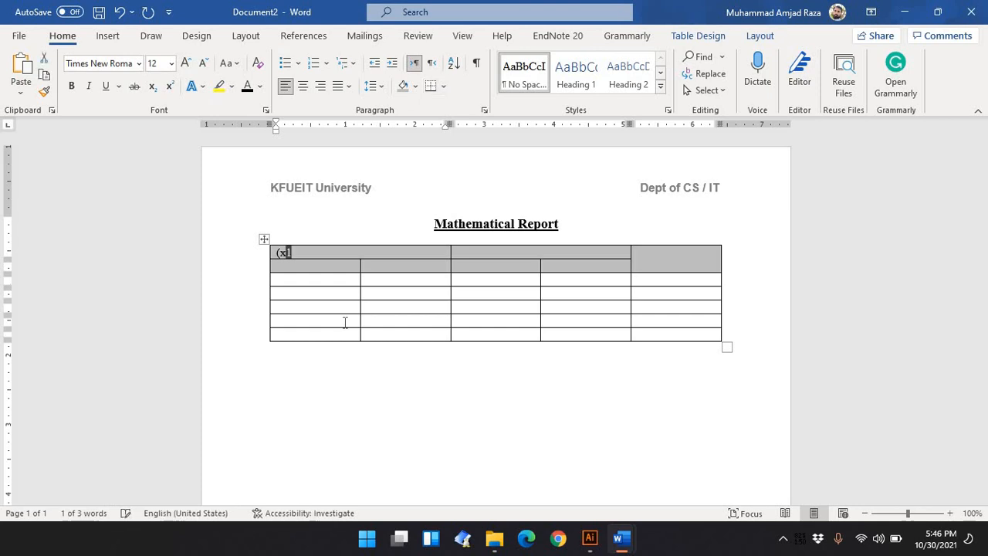
left_click(151, 90)
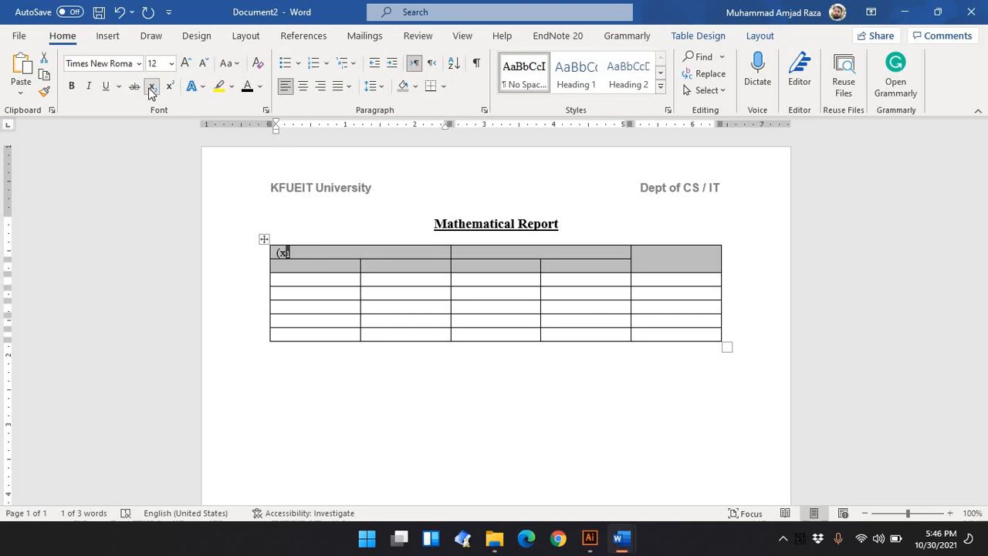
key("BackSpace")
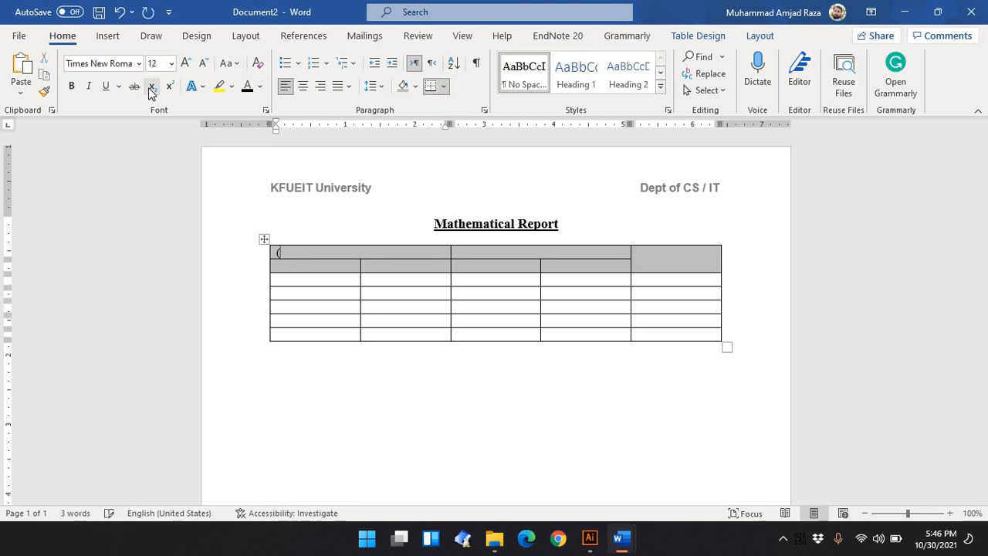
type("X")
left_click(151, 86)
type("1")
key("Return")
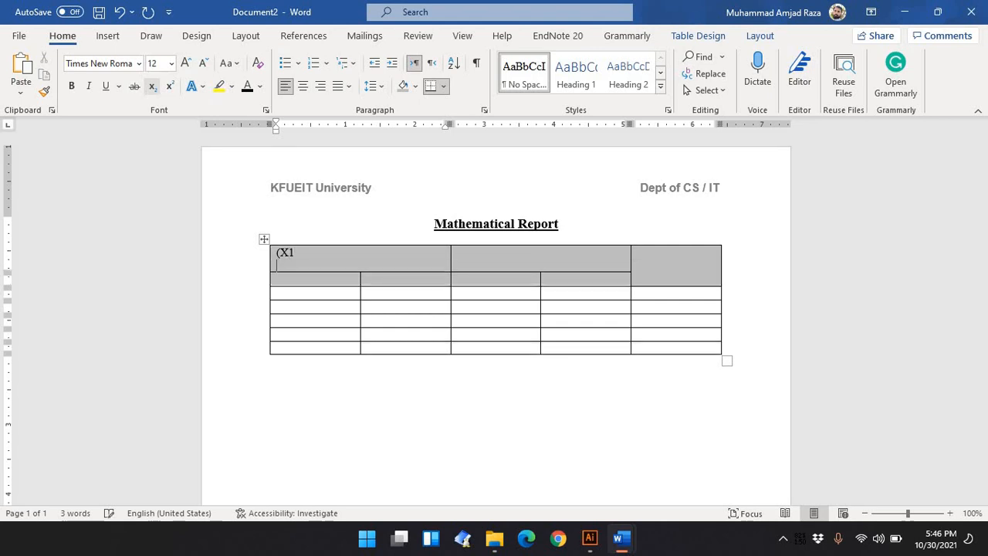
key("BackSpace")
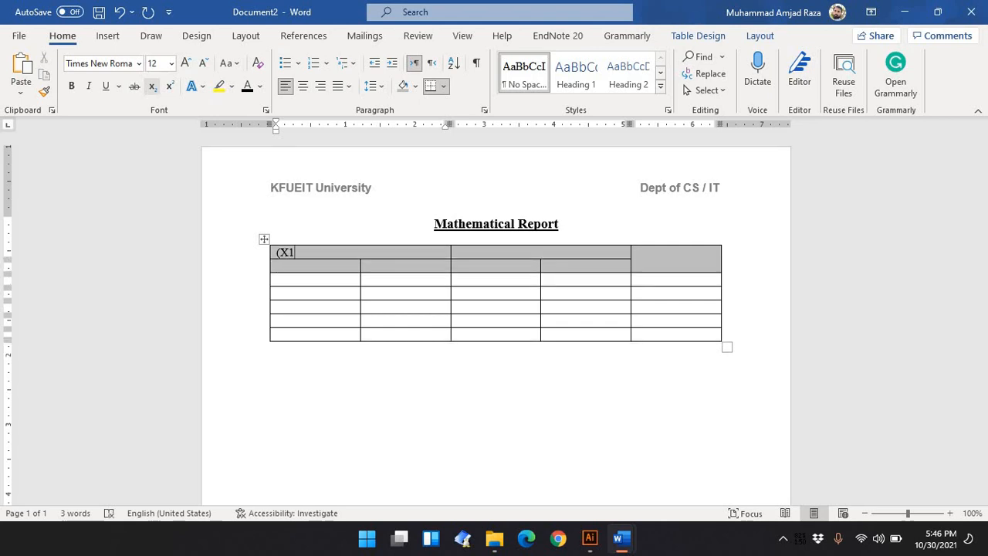
key("Return")
key("Return")
key("Return")
key("Return")
key("Return")
key("Return")
key("Return")
key("ctrl+z")
key("shift+Left")
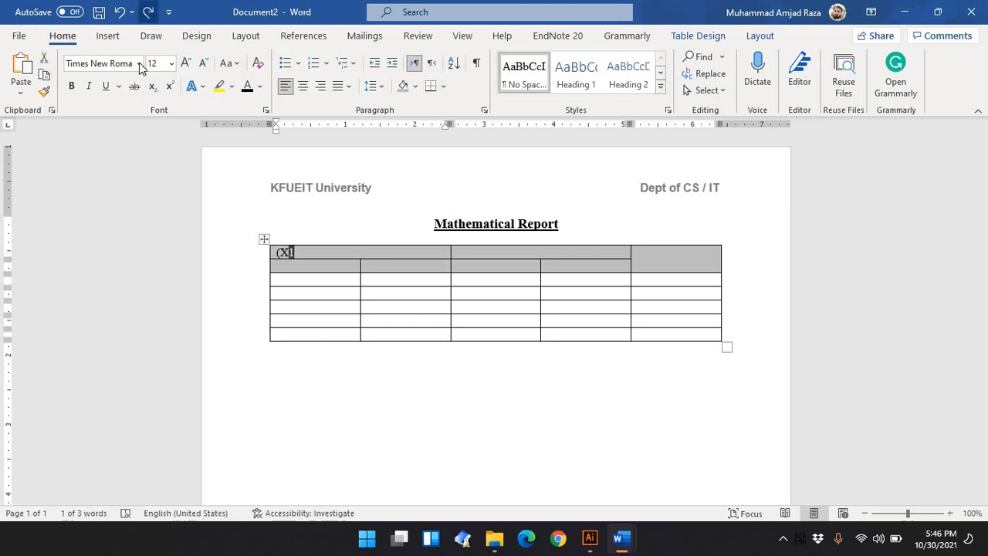
left_click(151, 88)
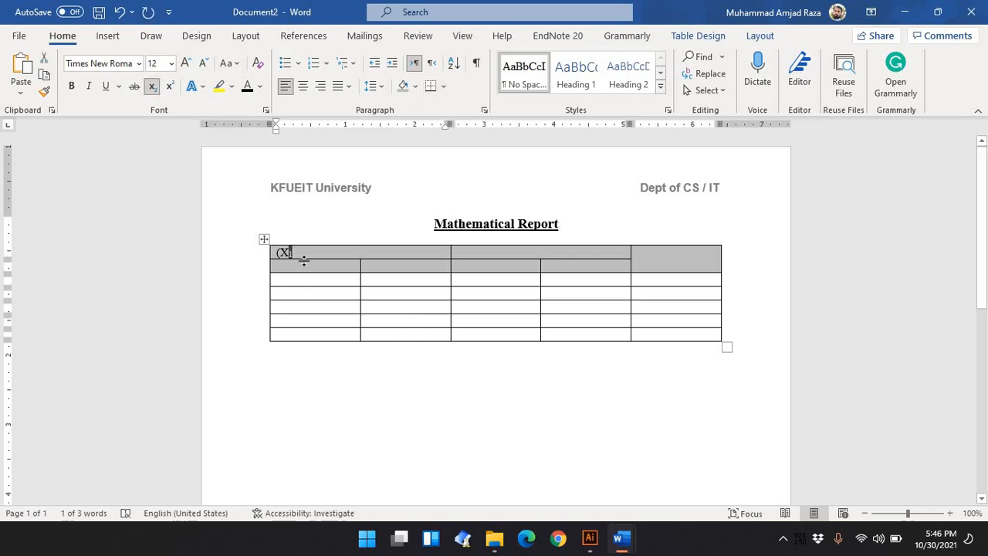
left_click(297, 251)
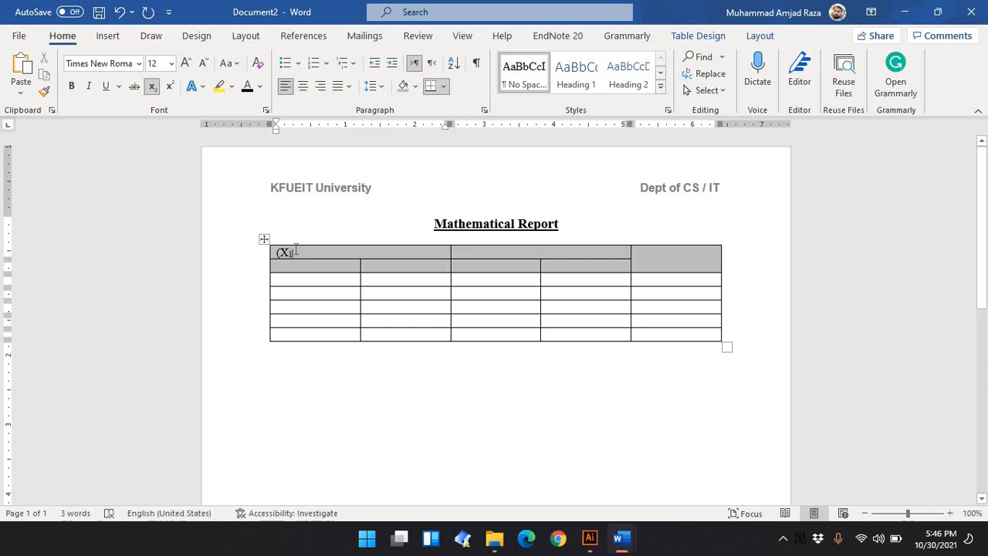
Continue the header with ", Y" followed by a subscript 1
left_click(154, 90)
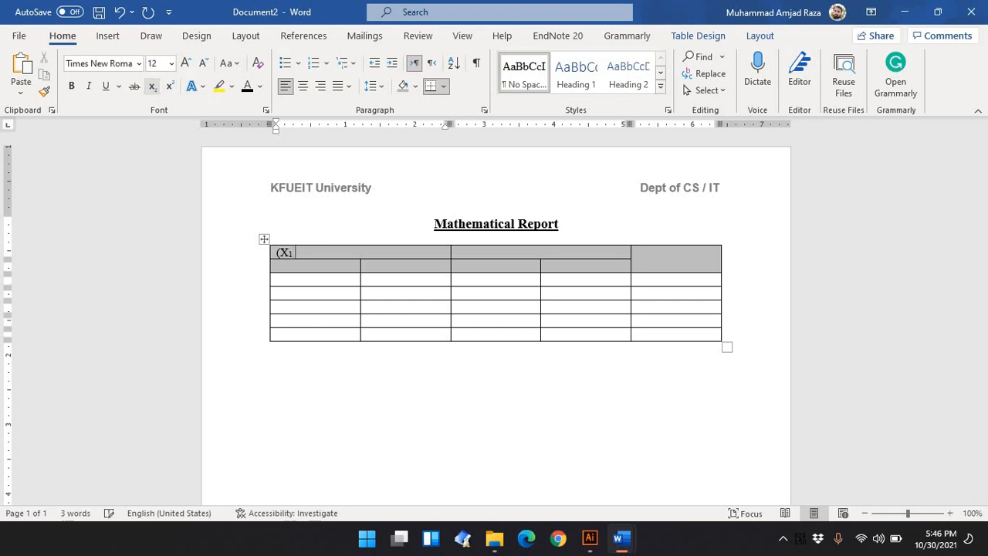
type(", y")
left_click(153, 91)
key("BackSpace")
type("Y")
type("Y")
left_click(155, 88)
type("1")
key("shift+Left")
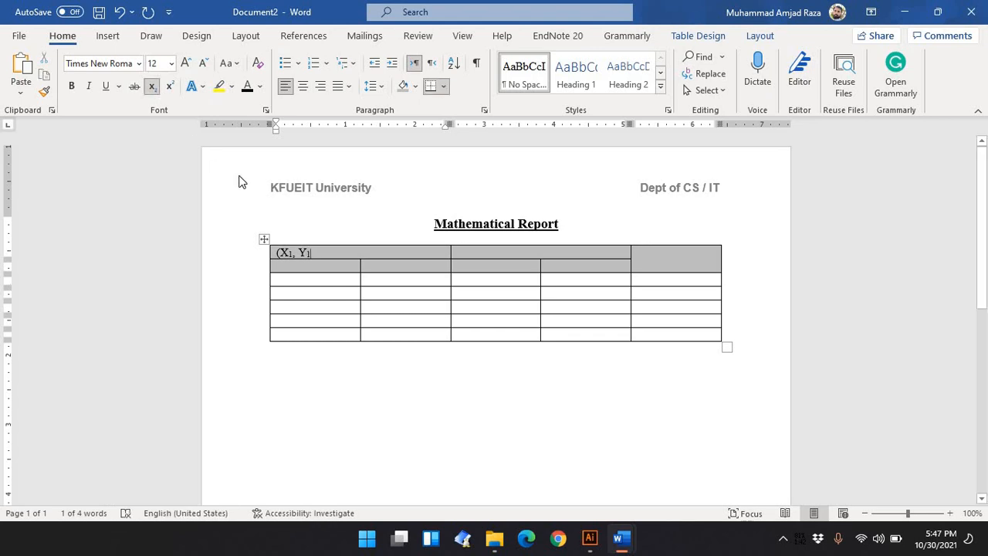
Close the bracket to complete the (X1, Y1) header
left_click(241, 212)
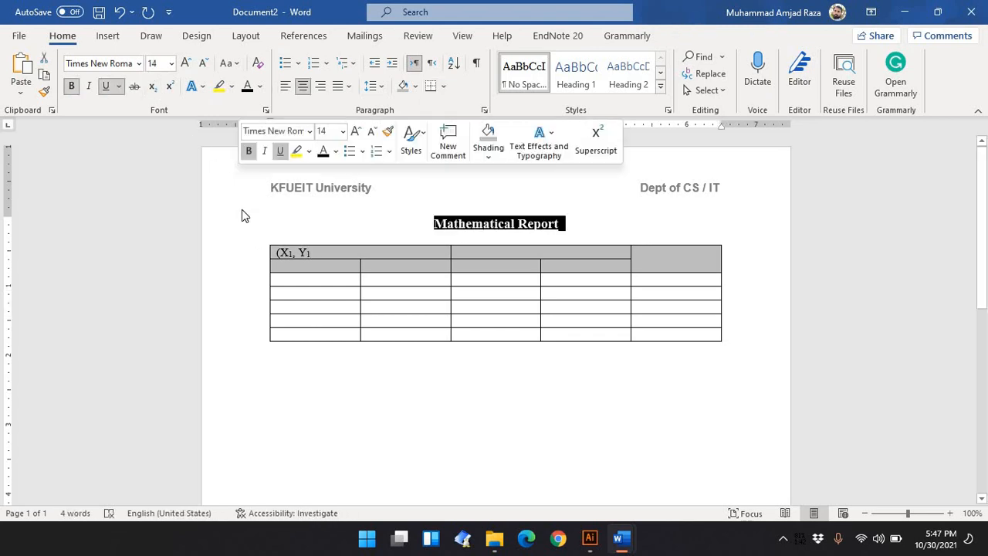
left_click(336, 257)
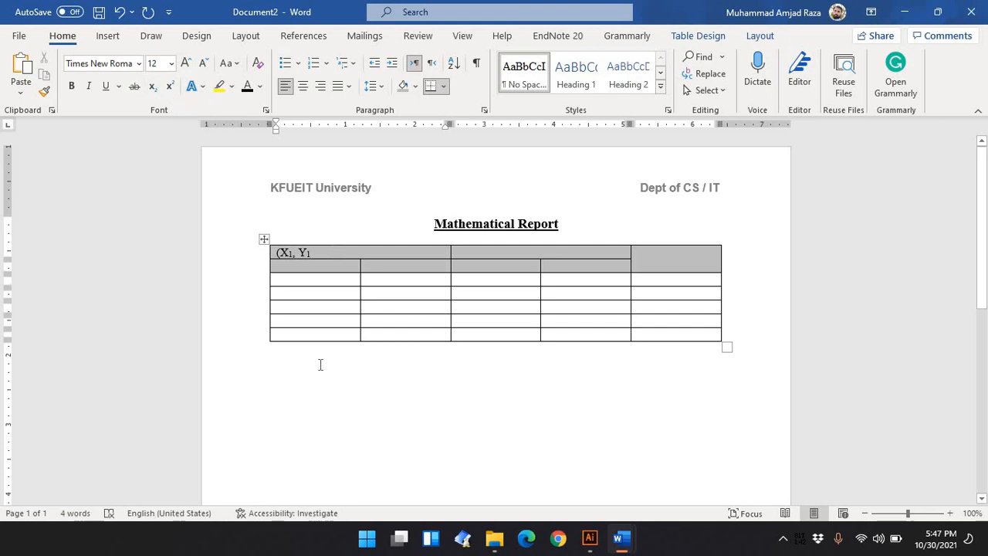
type(")")
Copy the (X1, Y1) header text into the second merged header cell
left_click_drag(314, 252, 277, 254)
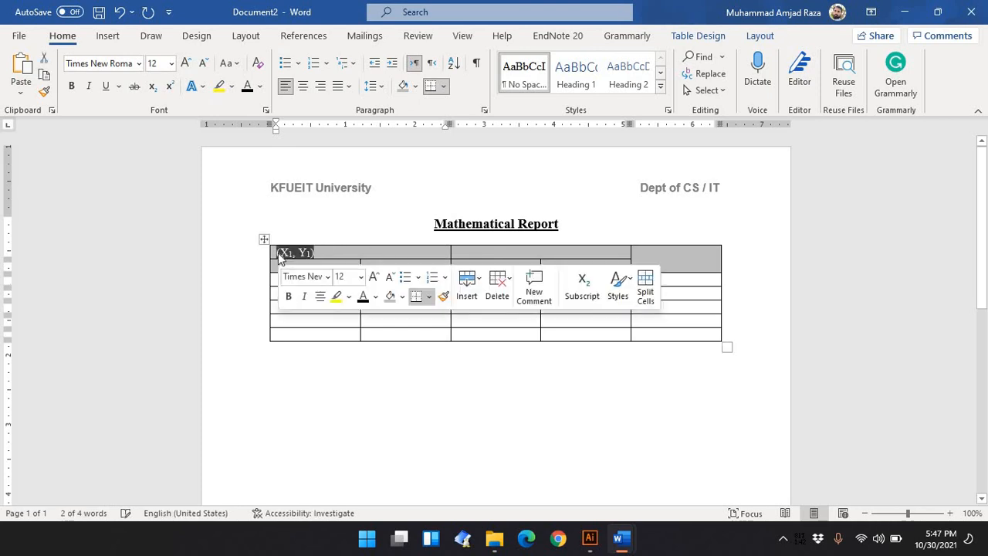
key("ctrl+c")
left_click(476, 255)
key("ctrl+v")
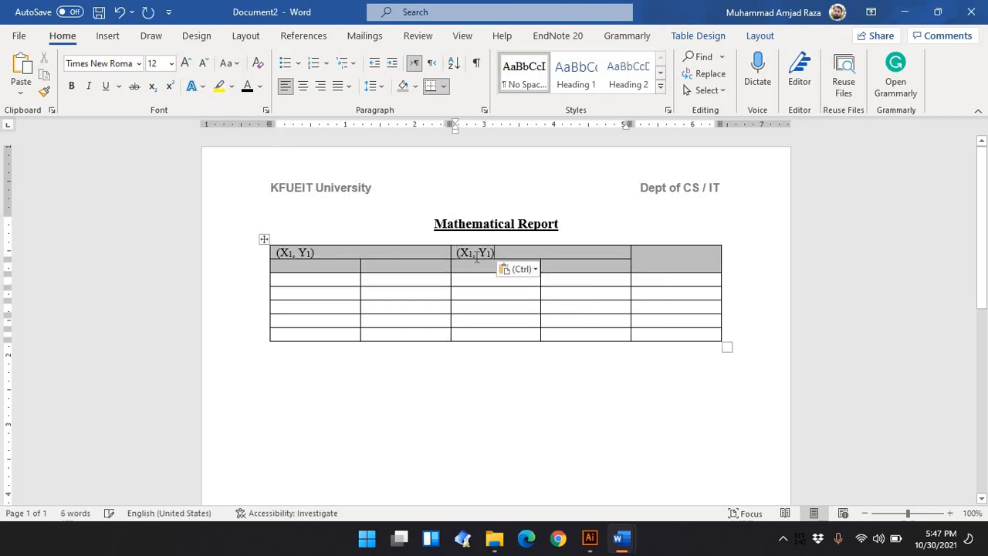
Change the copied header to (X2, Y2) with both 2s as subscripts
left_click(473, 255)
key("BackSpace")
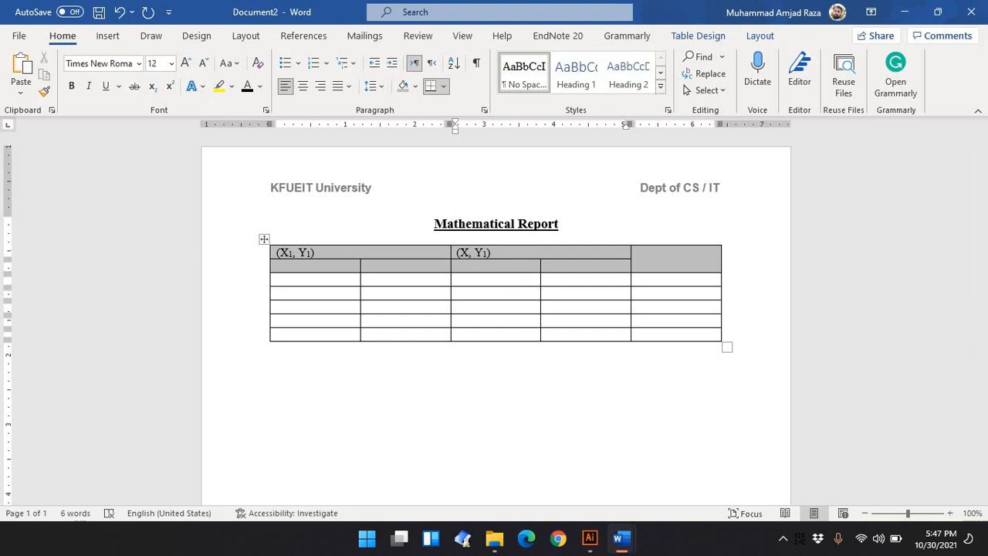
type("2")
key("shift+Left")
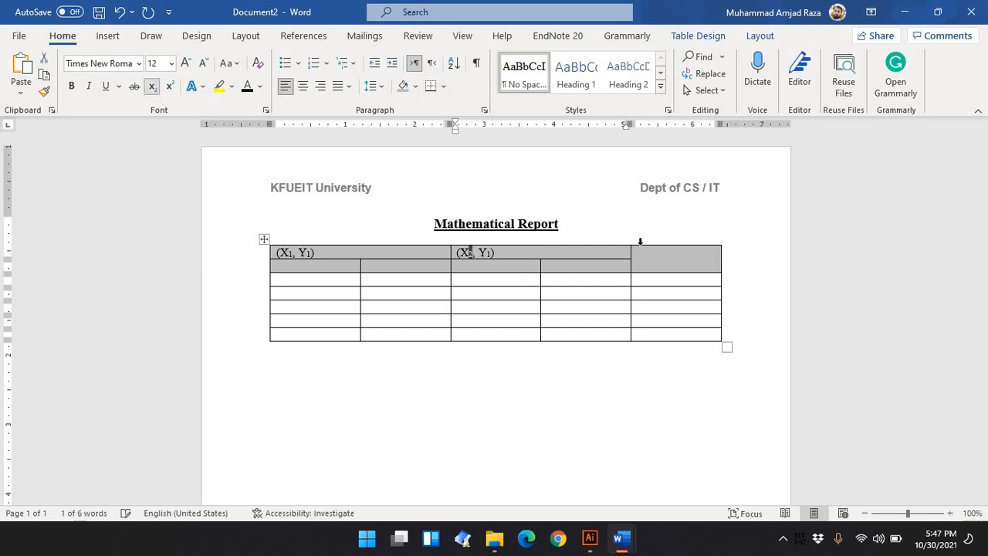
left_click(491, 252)
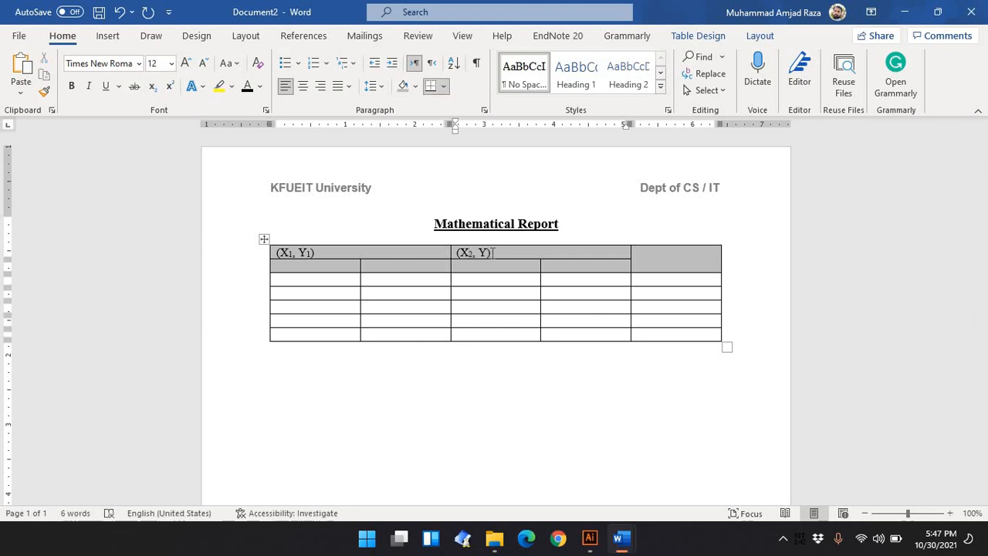
type("2")
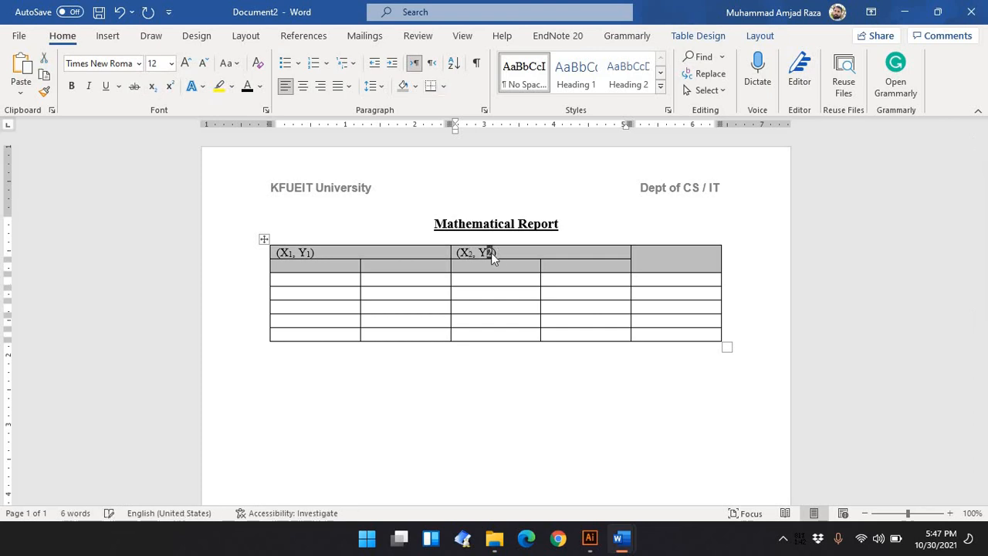
key("shift+Left")
left_click(152, 85)
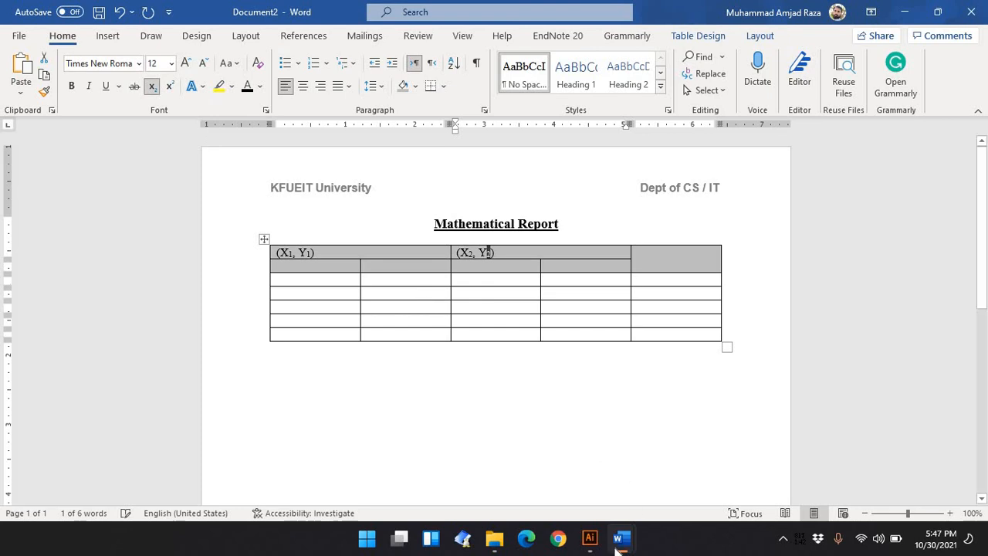
Type Distance in the last column's merged header cell after checking the reference table
mouse_move(622, 538)
left_click(621, 461)
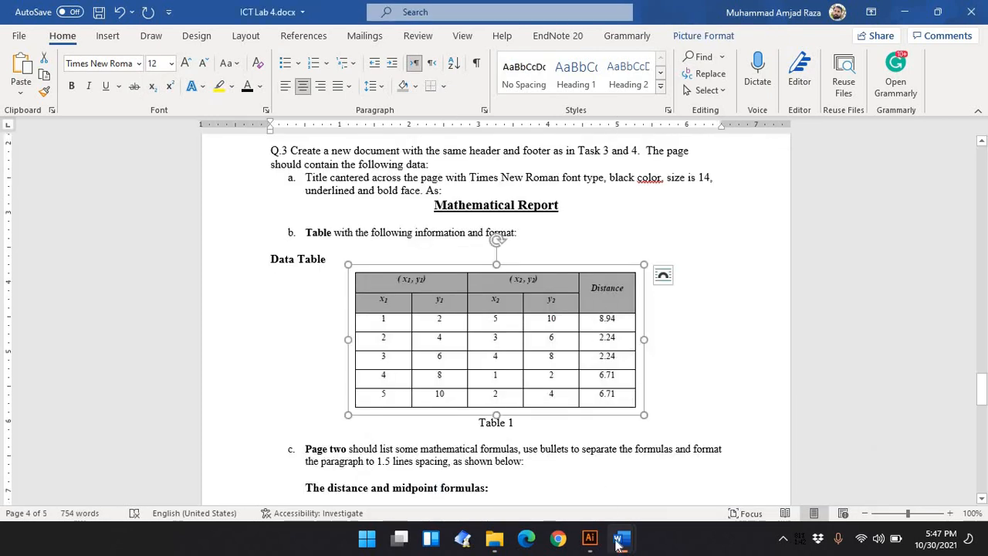
left_click(751, 487)
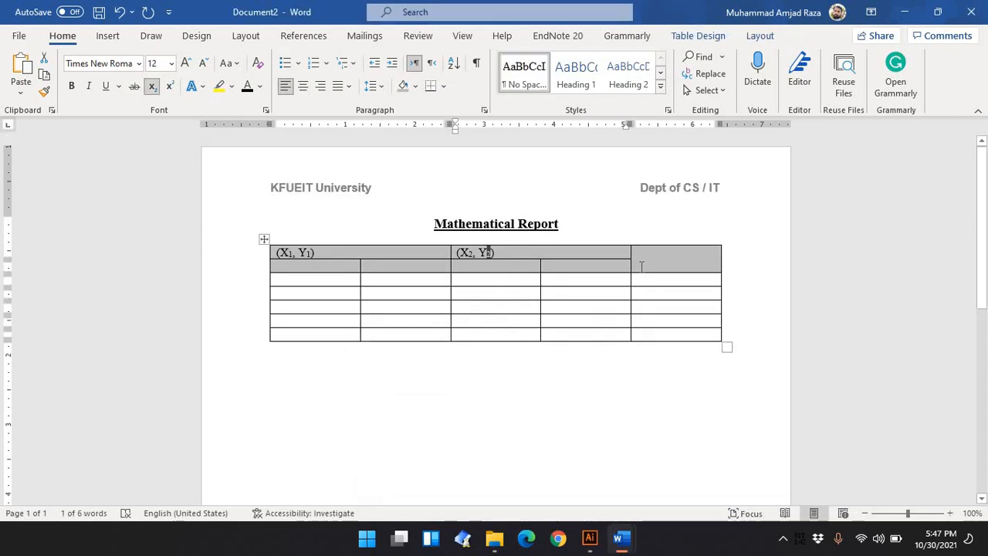
left_click(640, 266)
type("Dist")
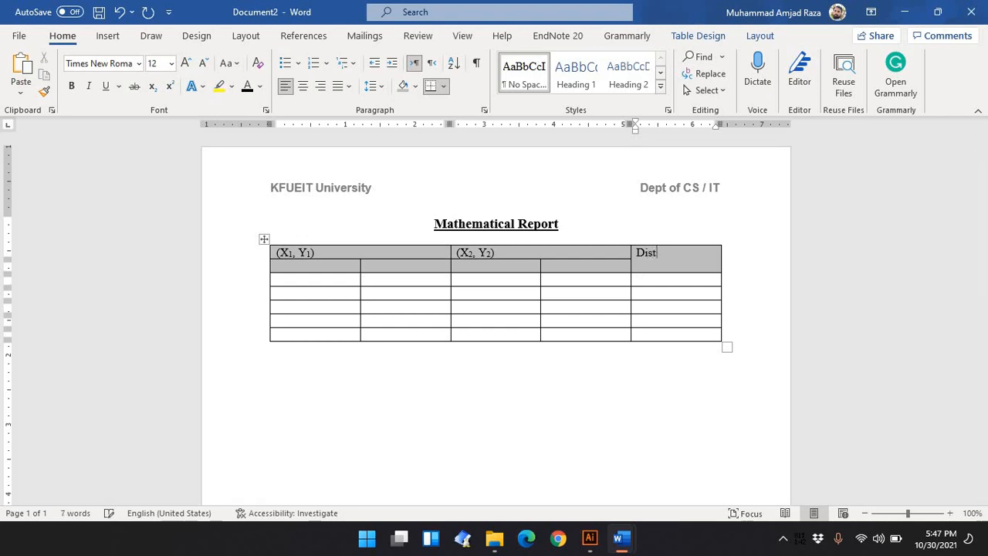
type("ance")
Center the text of the table's header rows
key("ctrl+a")
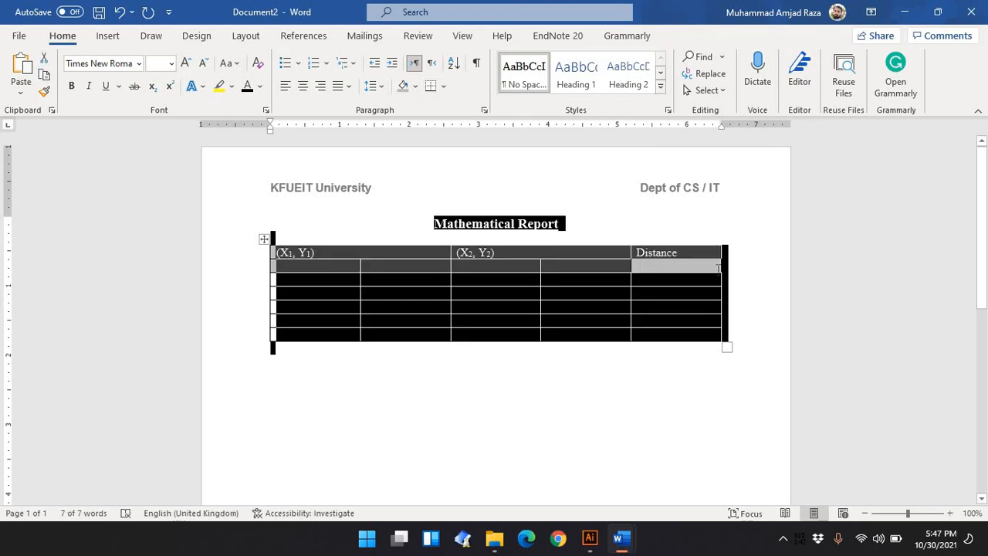
left_click(699, 263)
left_click_drag(699, 263, 277, 255)
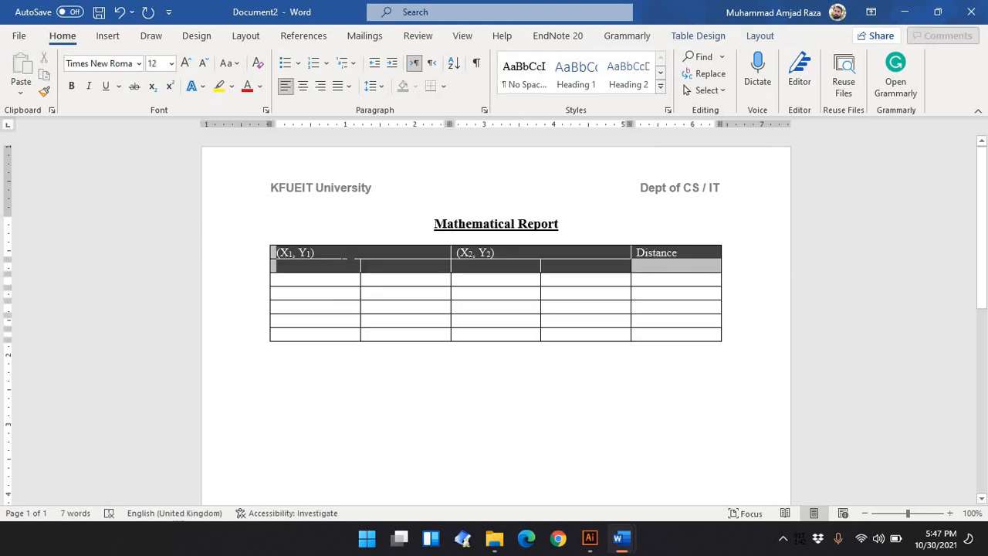
left_click(303, 85)
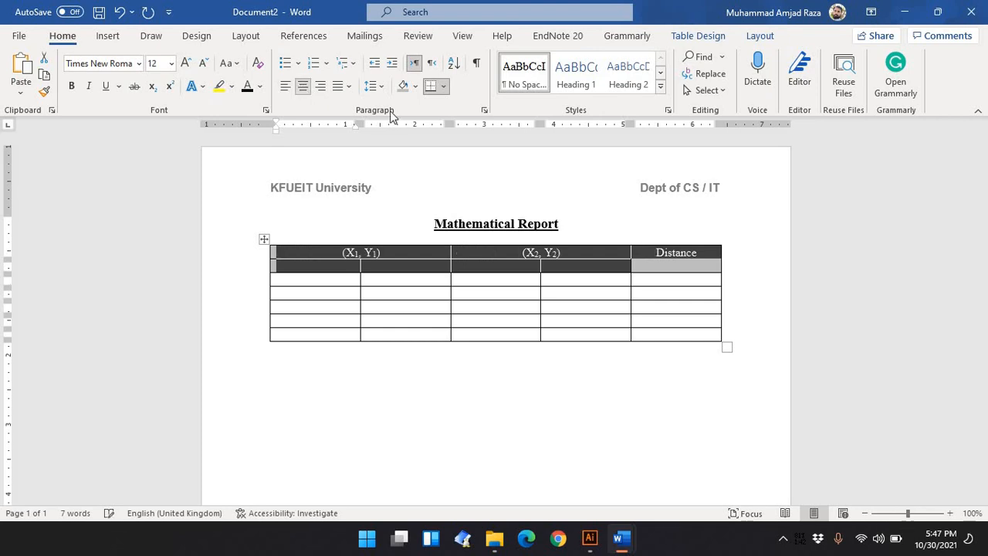
left_click(667, 306)
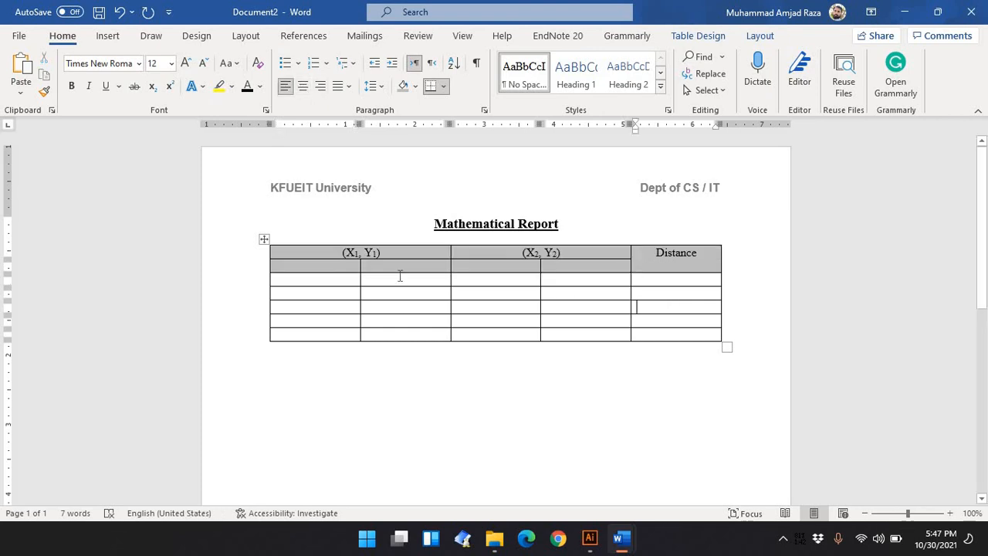
left_click(348, 265)
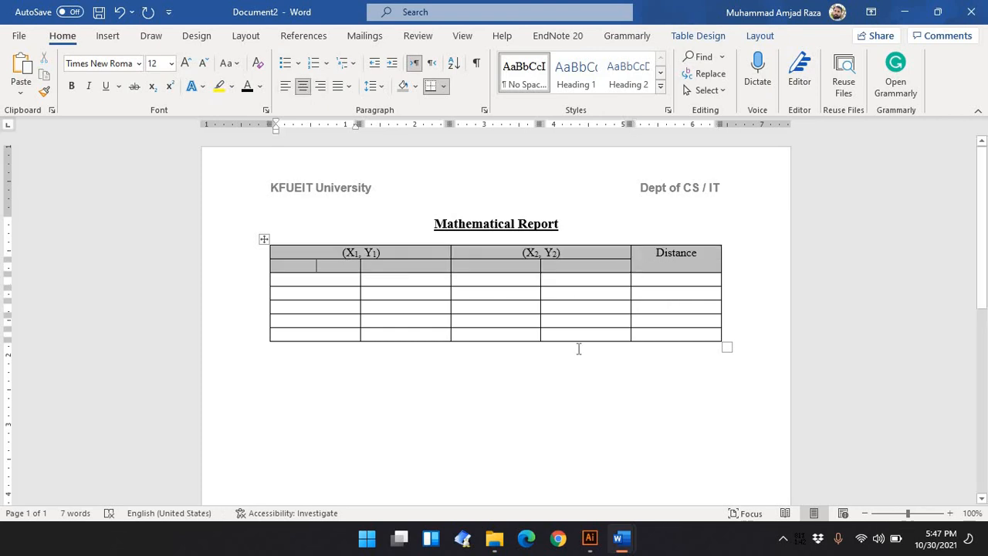
left_click(508, 394)
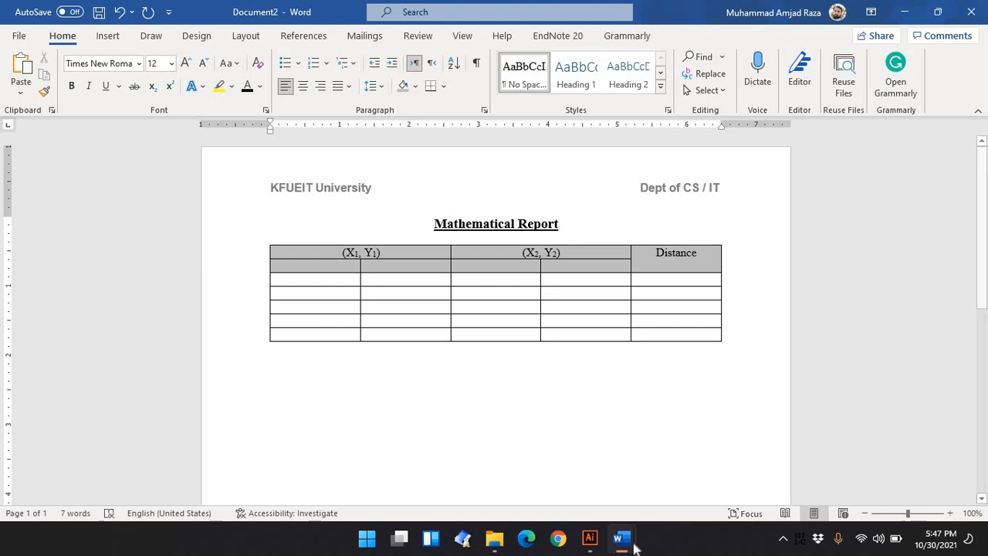
Consult the distance formula in the ICT Lab 4 document, then insert an equation below the table starting with Distance =
mouse_move(635, 545)
left_click(634, 498)
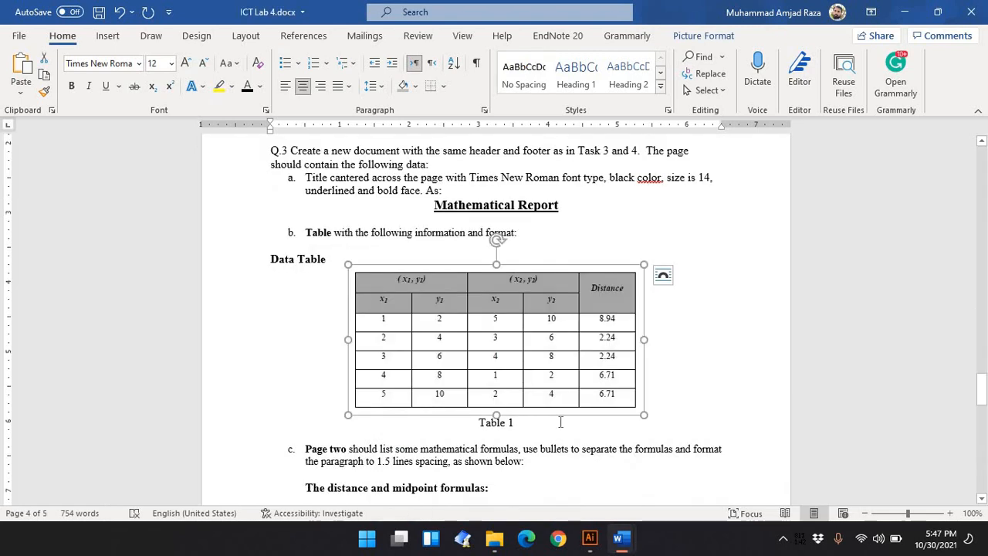
scroll(355, 301, "down", 4)
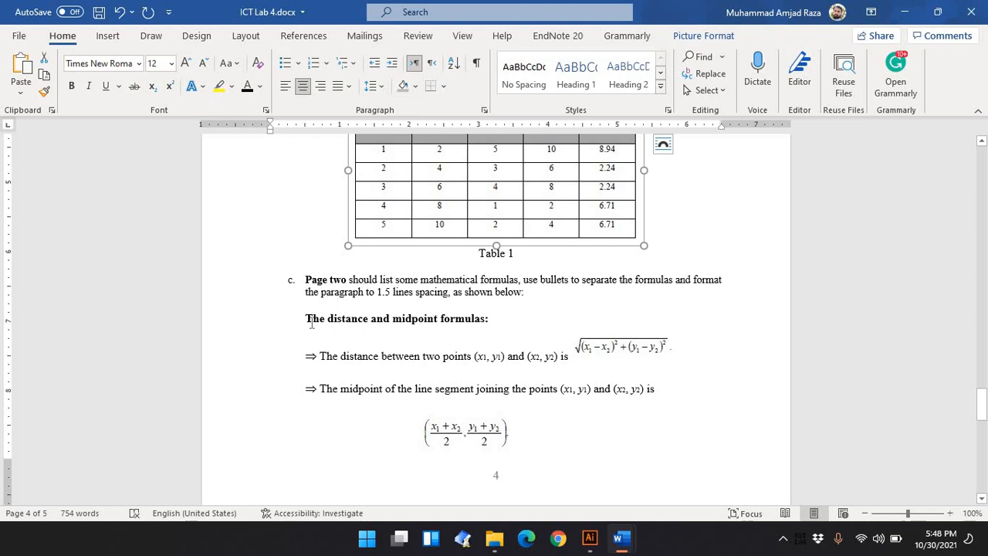
left_click_drag(319, 357, 562, 360)
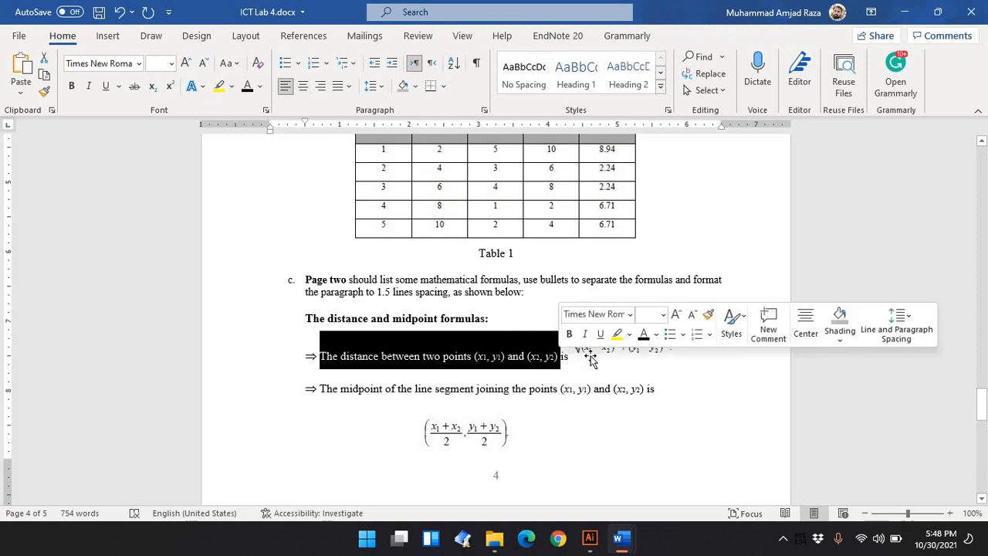
left_click(621, 347)
left_click(486, 356)
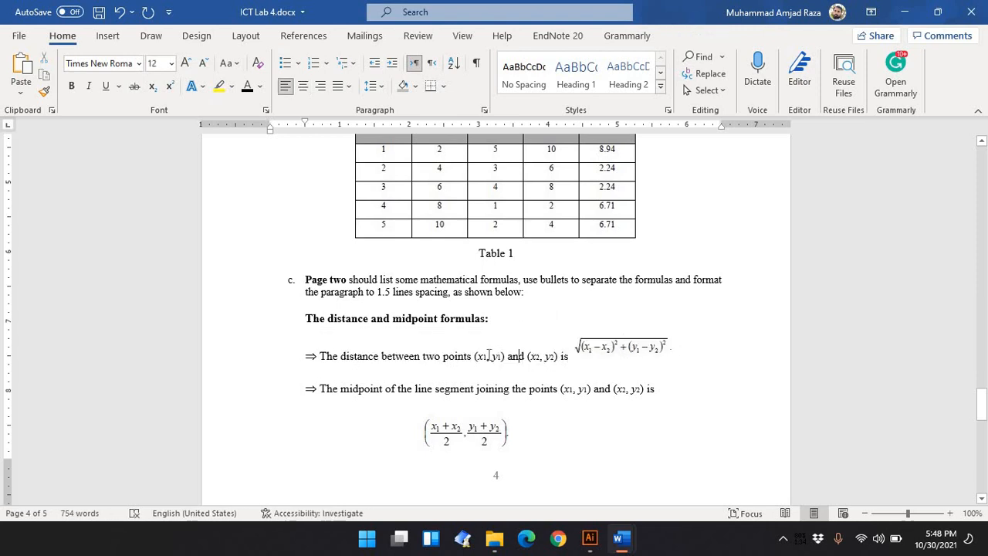
mouse_move(622, 540)
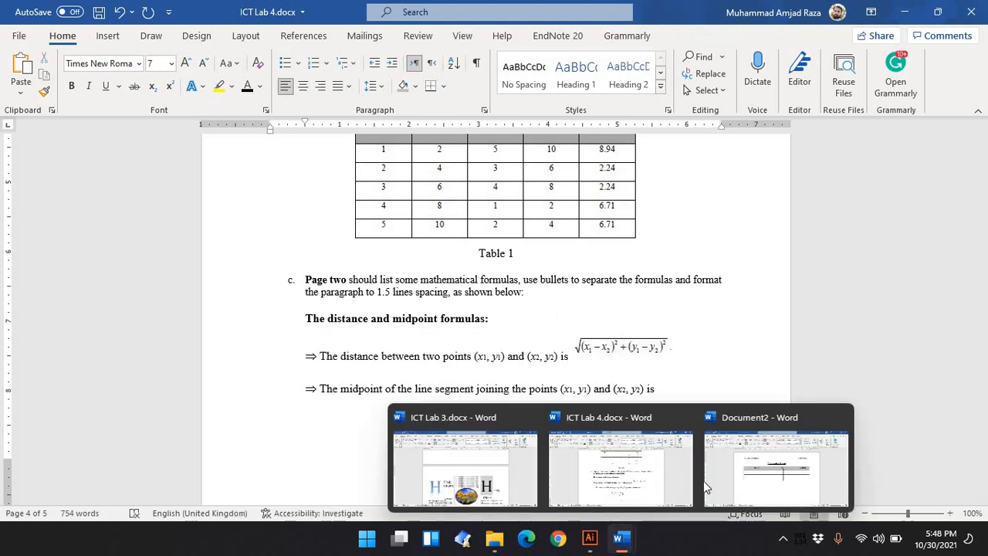
left_click(759, 463)
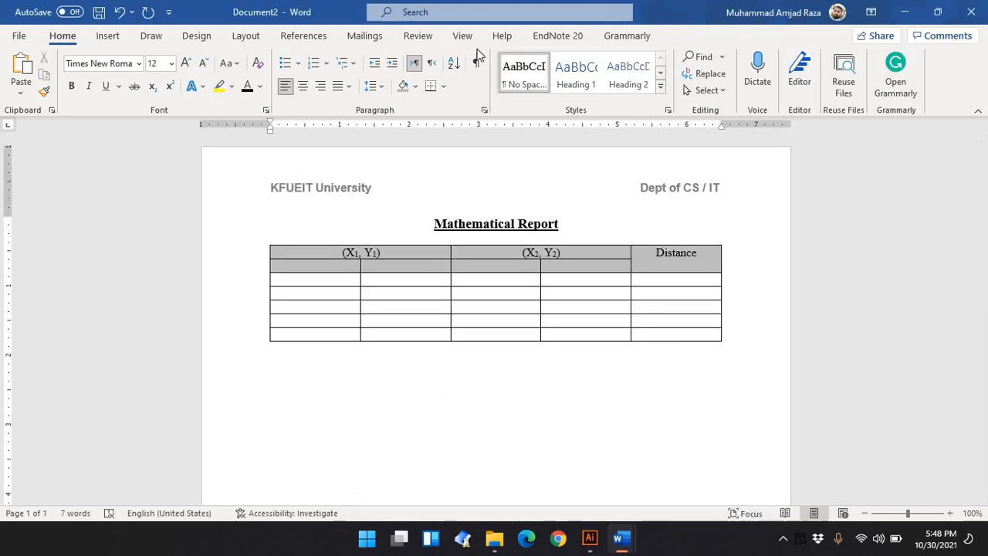
left_click(106, 36)
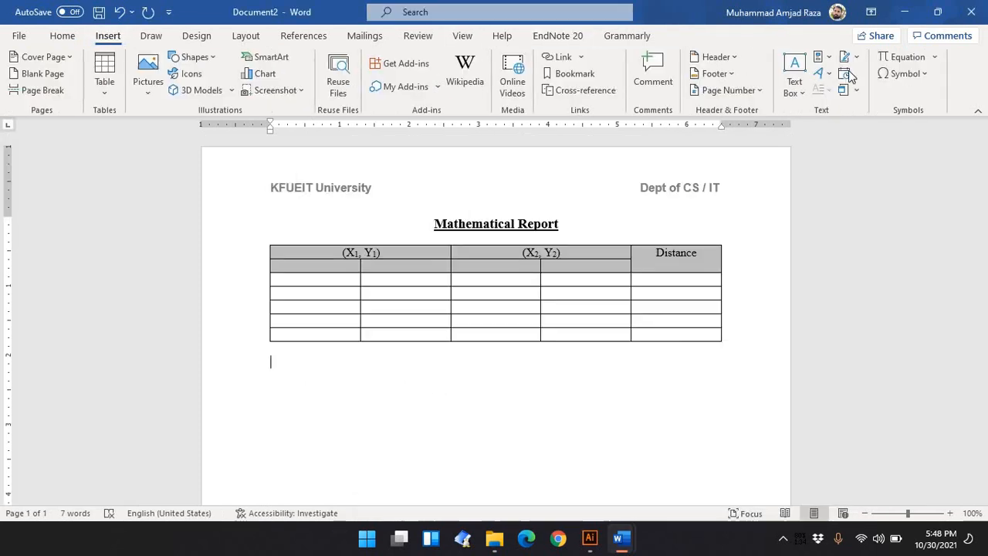
left_click(899, 58)
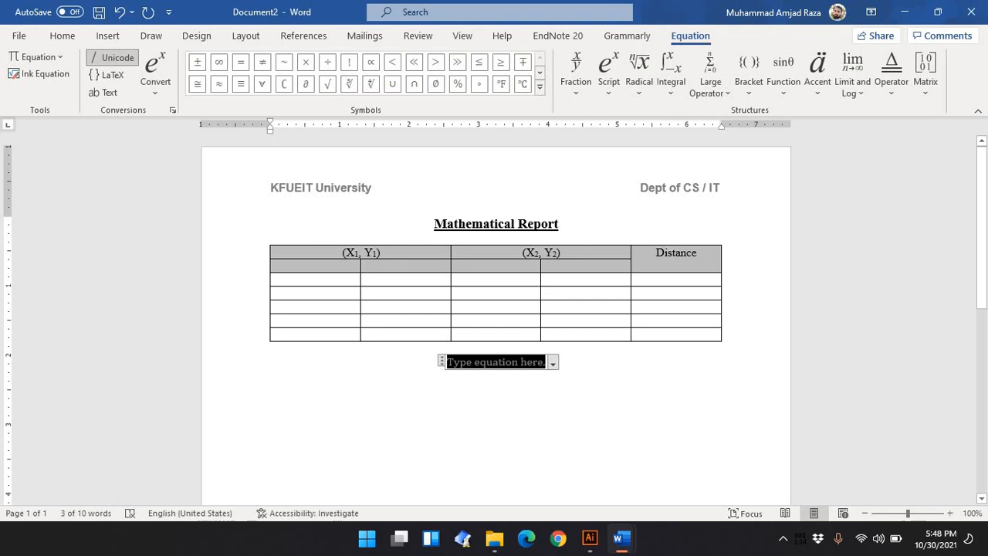
type("Distam")
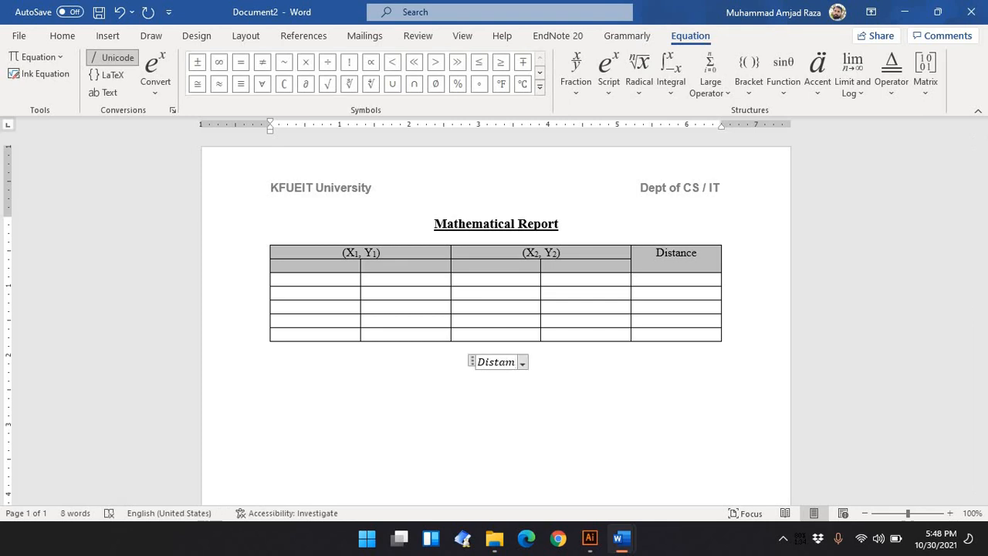
key("BackSpace")
type("nce ")
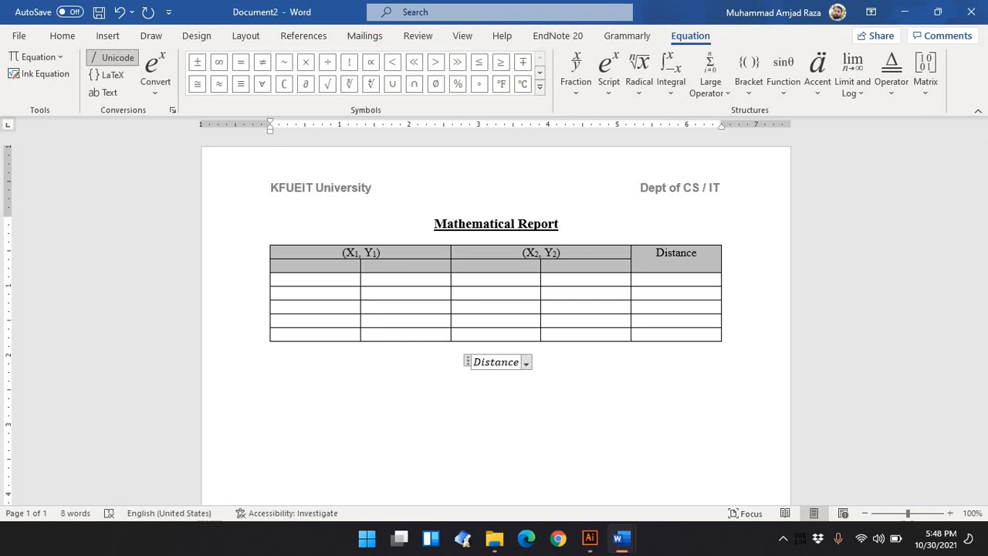
type("=")
Add a square root radical after the equals sign and open a bracket inside it
mouse_move(620, 540)
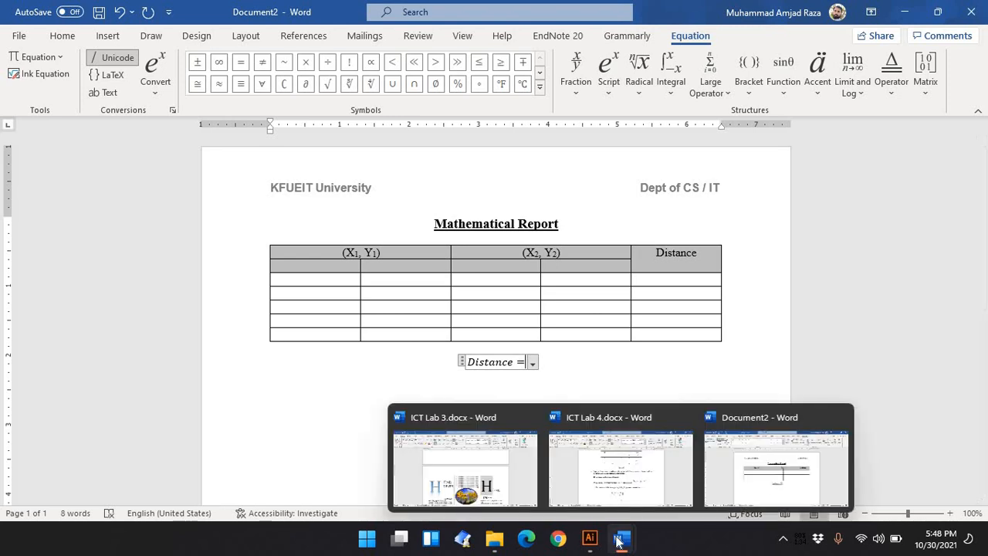
left_click(635, 482)
left_click(592, 349)
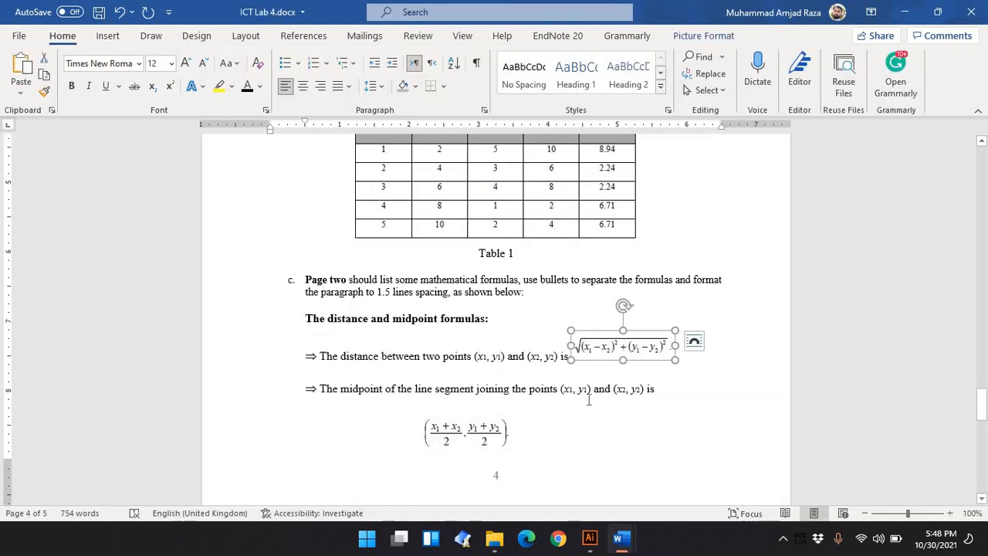
mouse_move(620, 538)
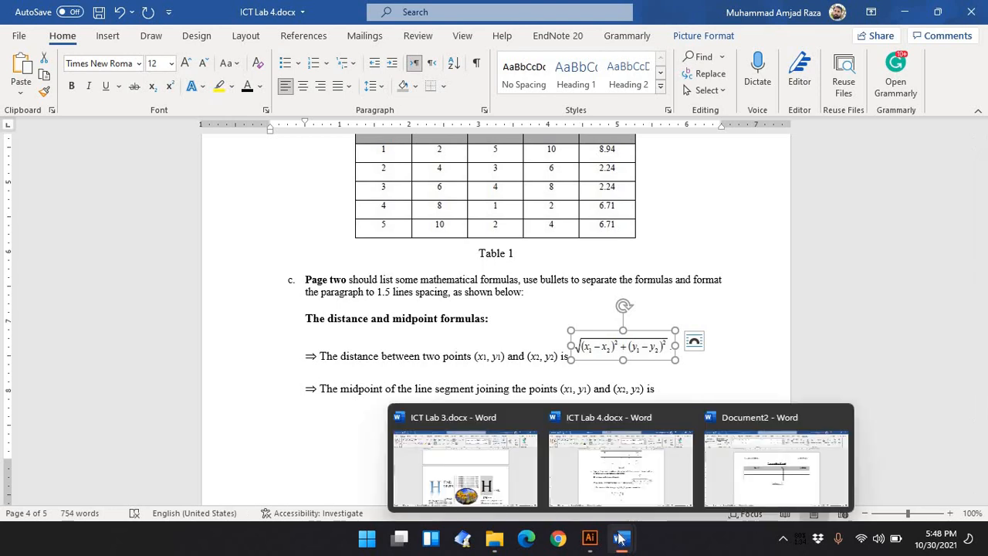
left_click(621, 489)
left_click(725, 472)
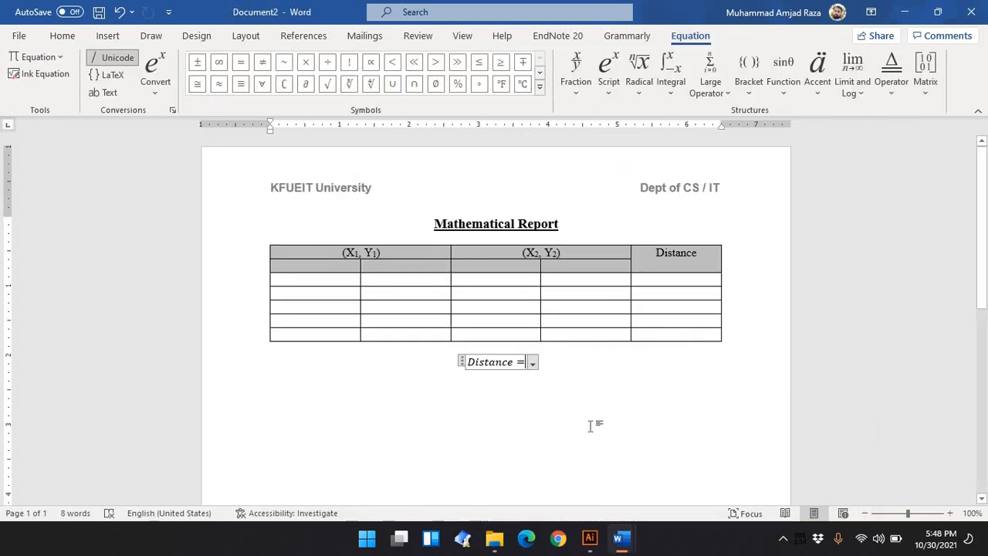
left_click(646, 87)
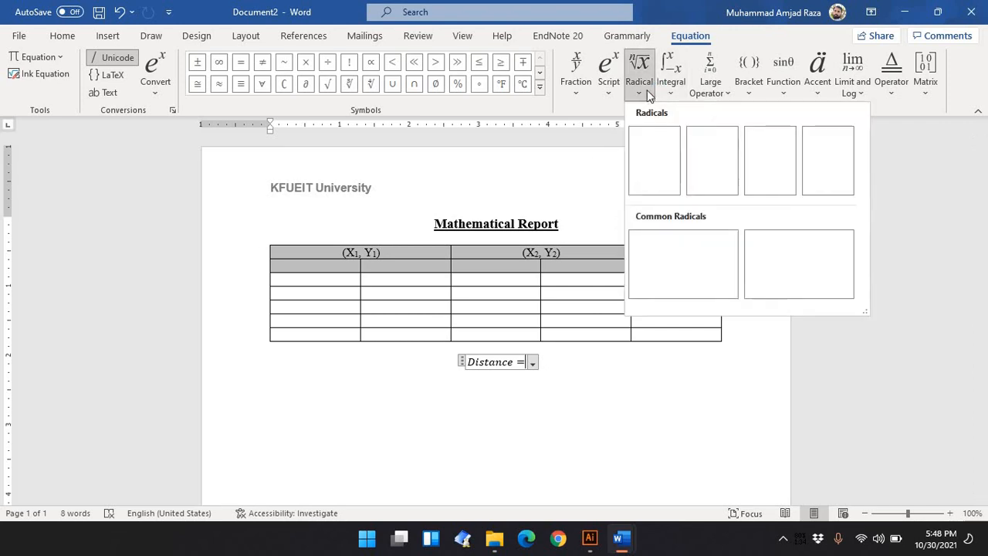
left_click(666, 170)
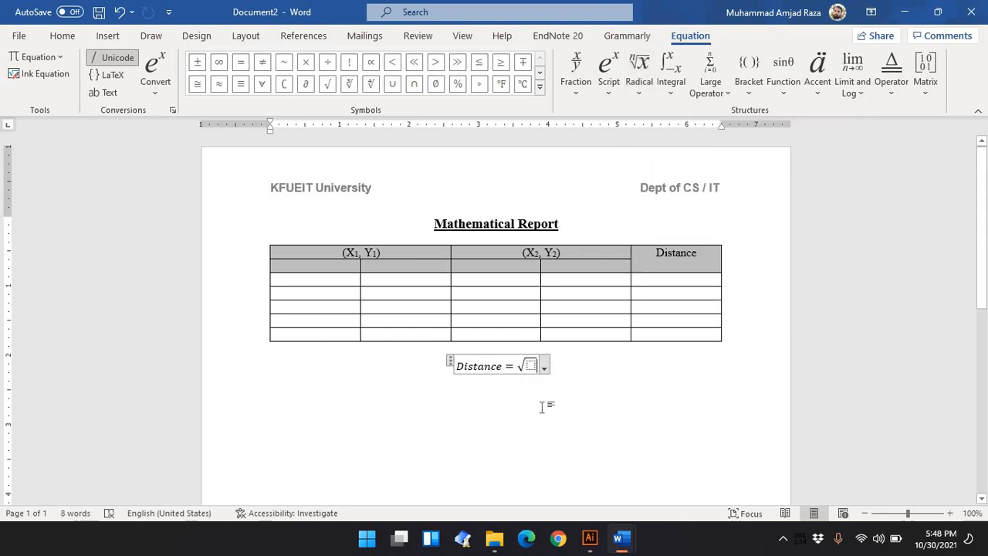
type("(")
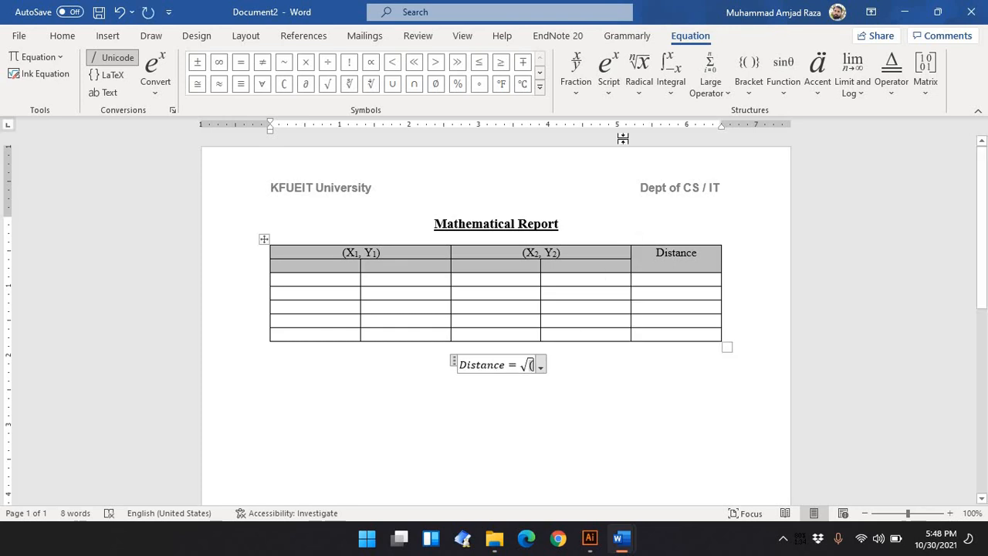
Inside the root, enter x with subscript 1 followed by a minus sign
mouse_move(623, 547)
left_click(621, 462)
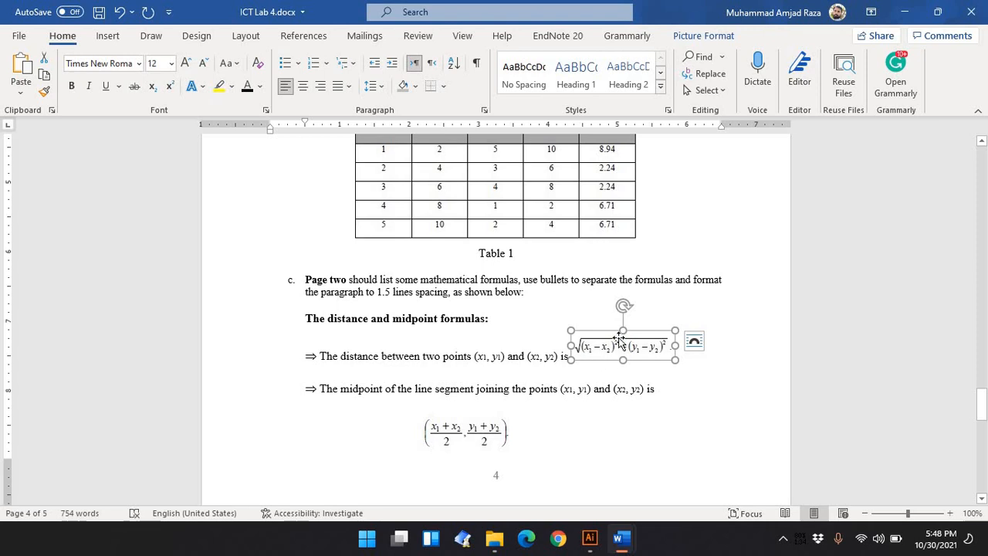
mouse_move(622, 538)
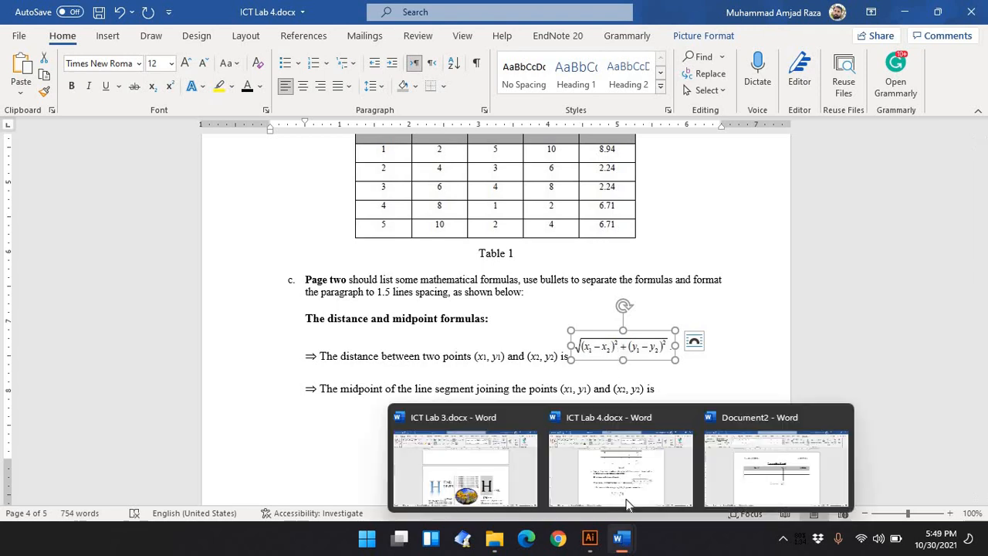
left_click(771, 465)
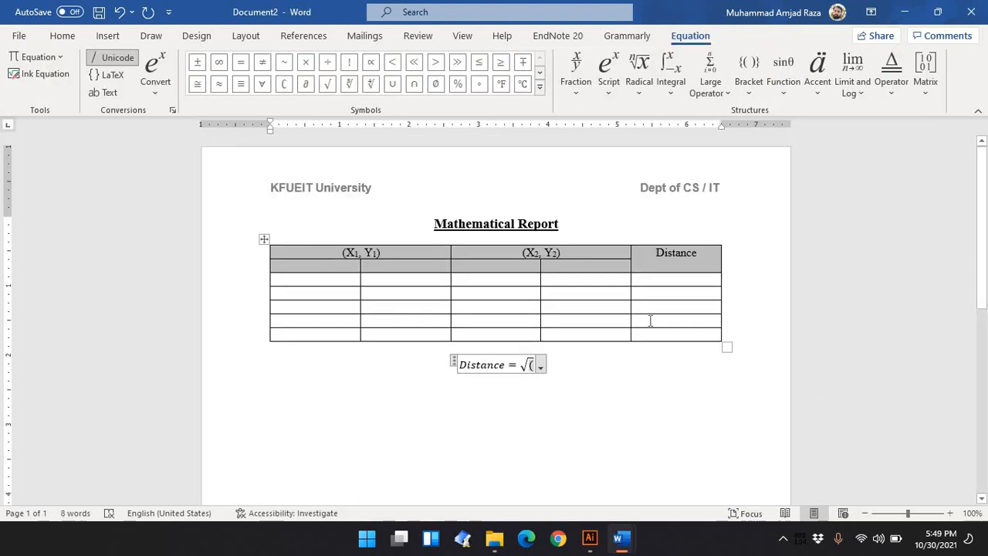
left_click(610, 85)
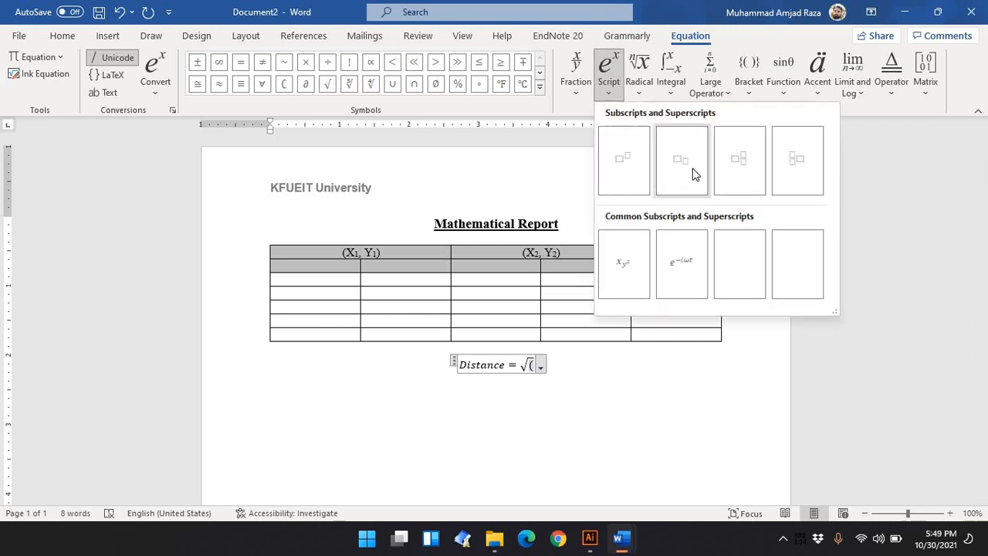
left_click(693, 174)
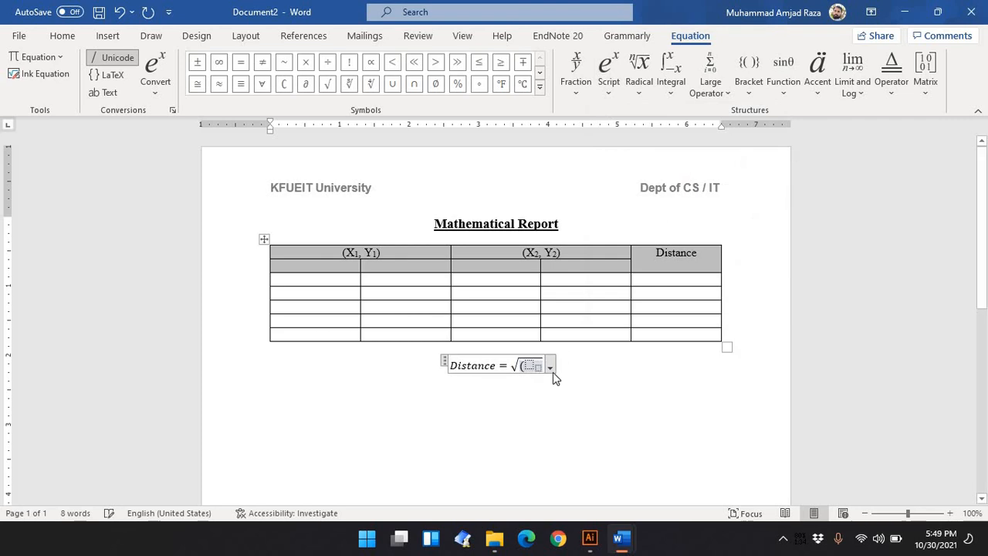
key("Left")
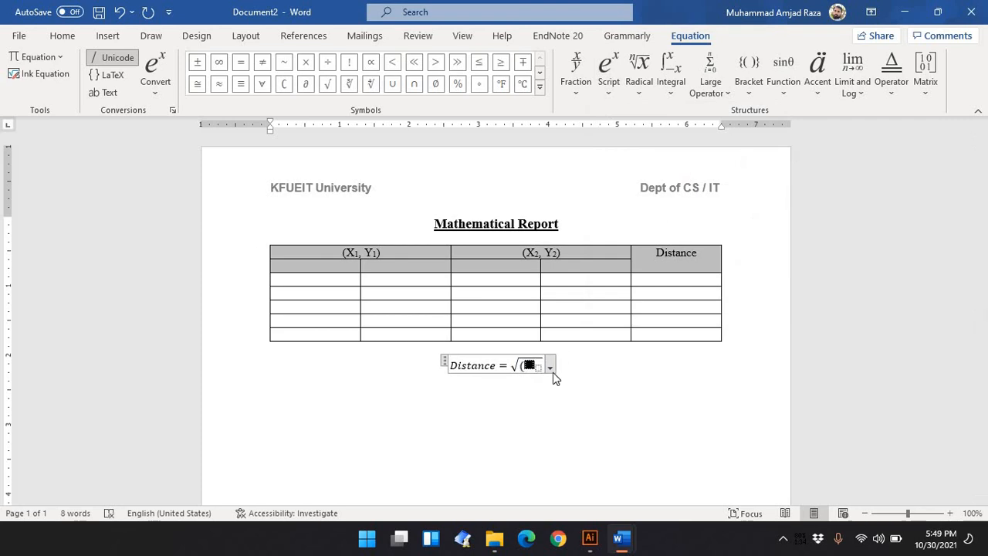
type("x")
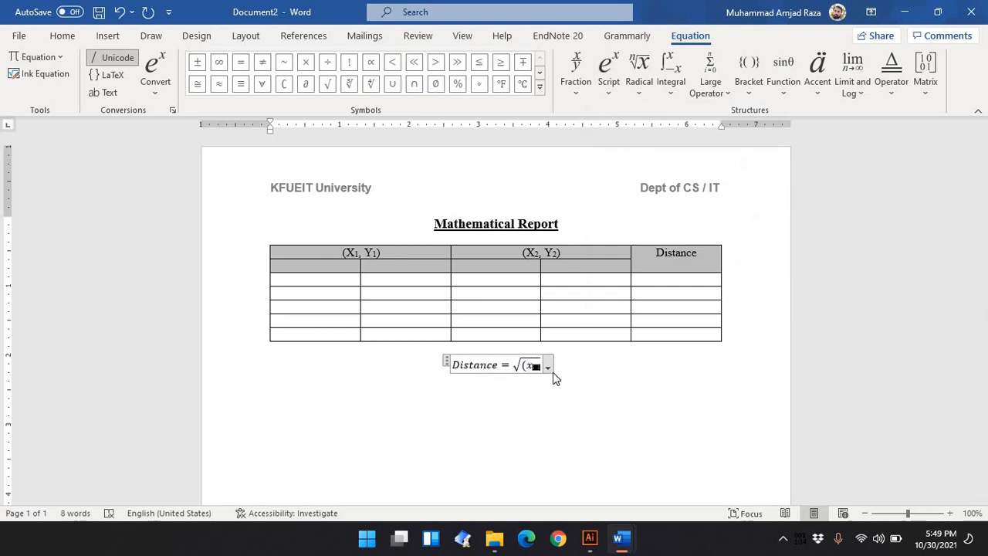
type("1")
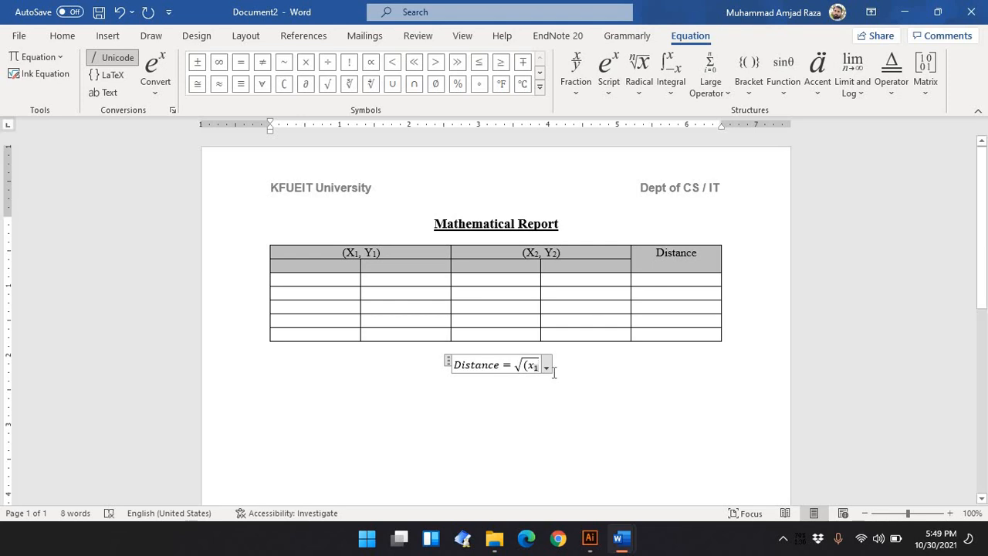
key("Right")
type("-")
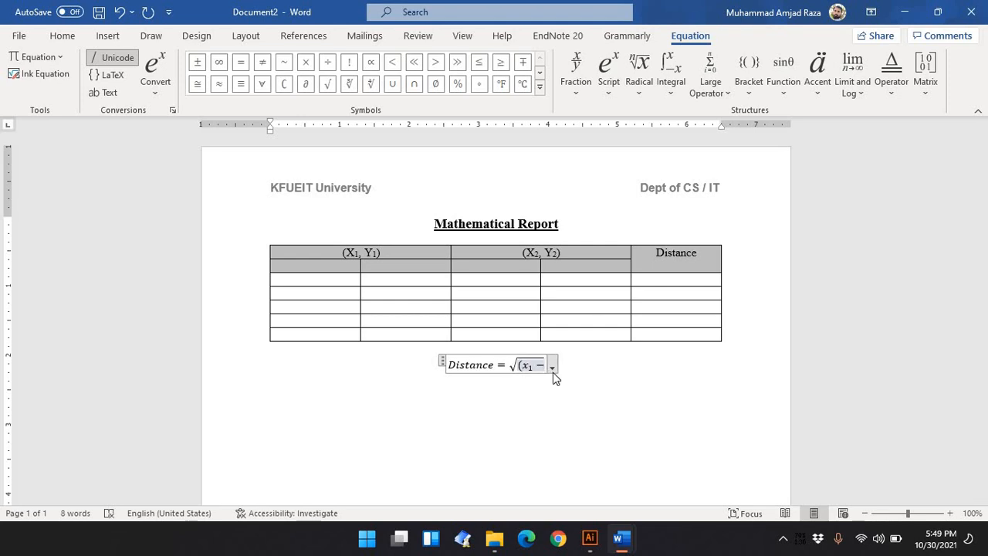
Add x with subscript 2 and close the bracket
left_click(623, 86)
left_click(687, 168)
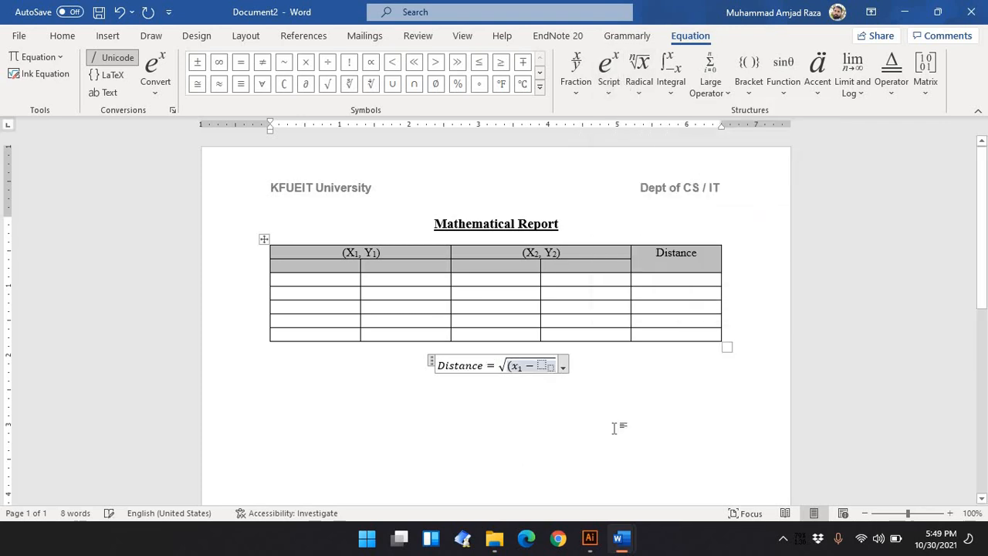
type("x")
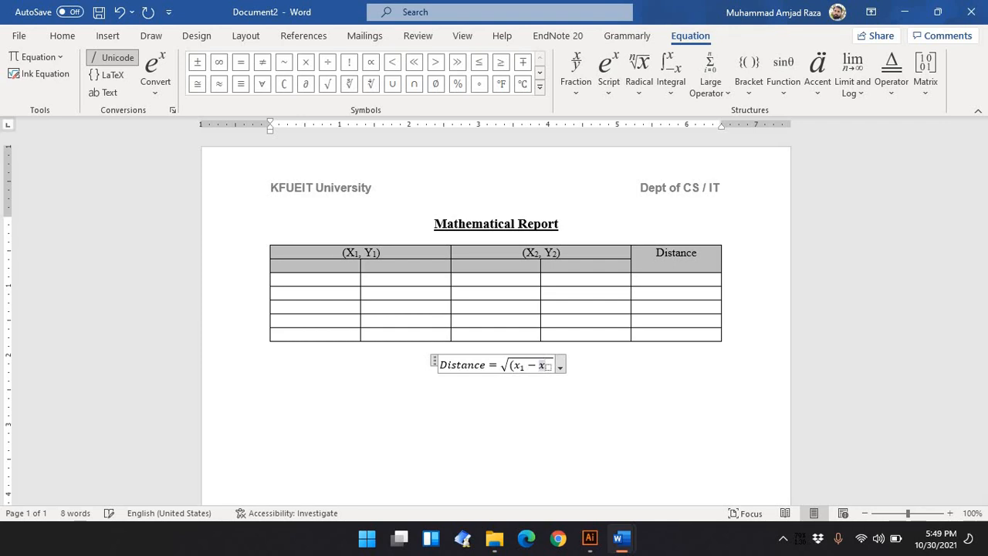
type("2")
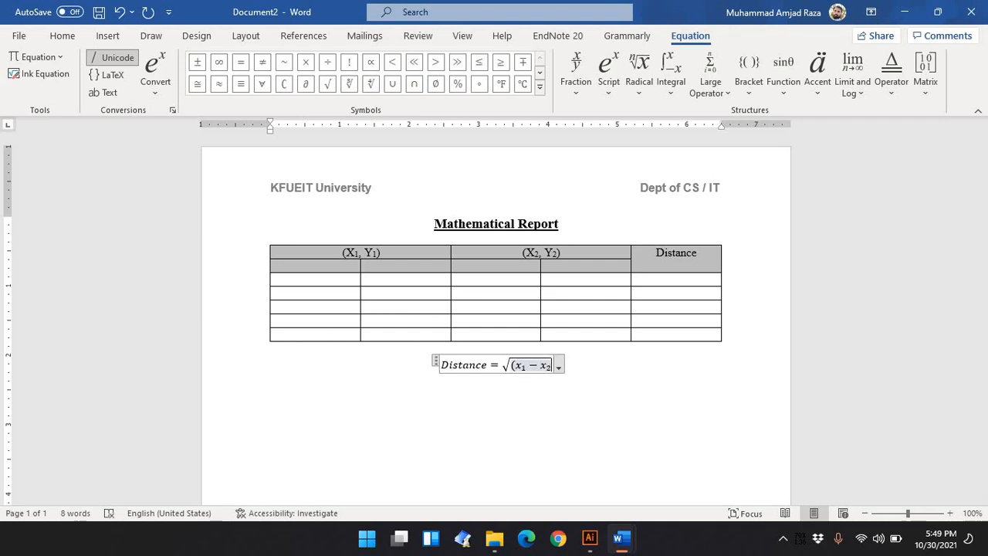
type(")")
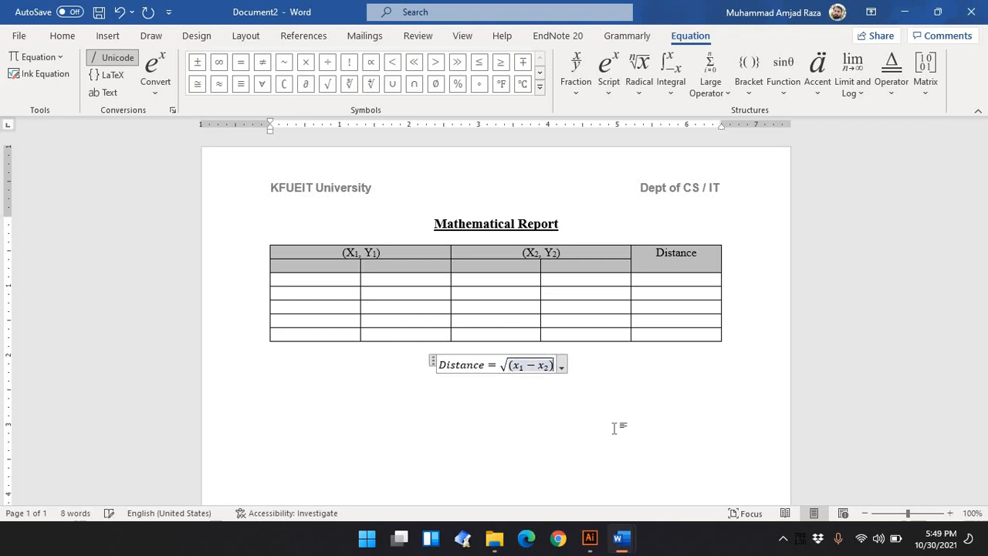
Consult the reference formula in ICT Lab 4, then add a plus sign and open a second bracket inside the root
mouse_move(622, 538)
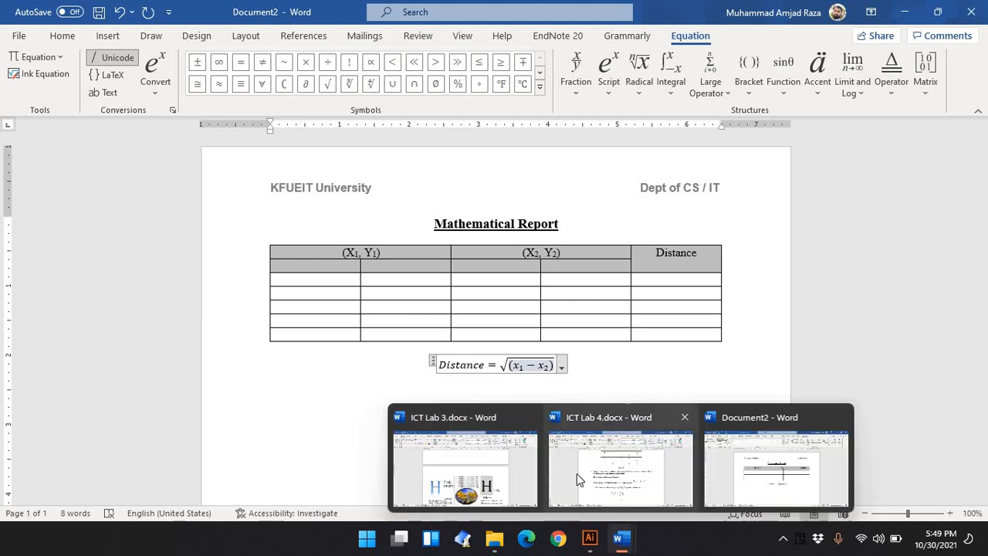
left_click(577, 474)
left_click(617, 347)
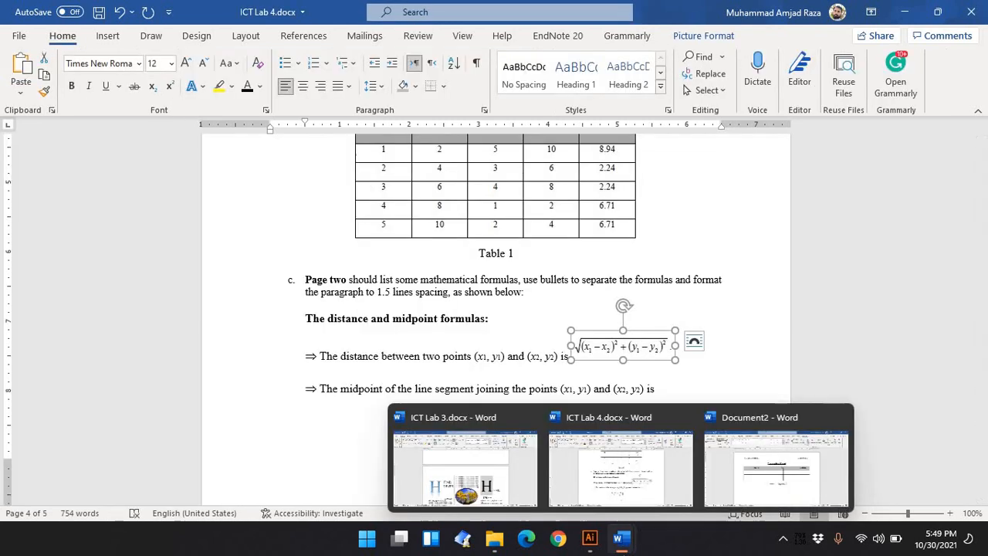
left_click(718, 478)
type("+ ")
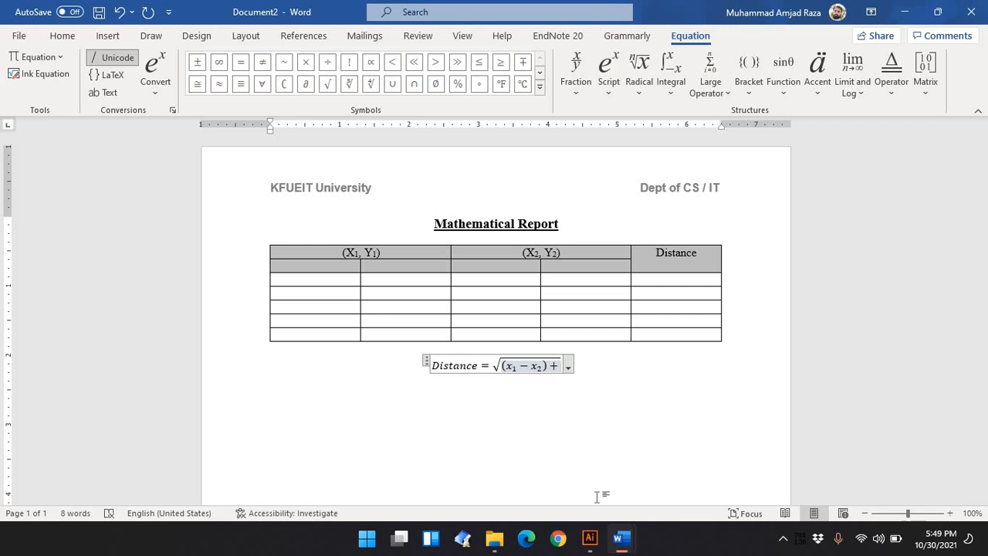
type("(")
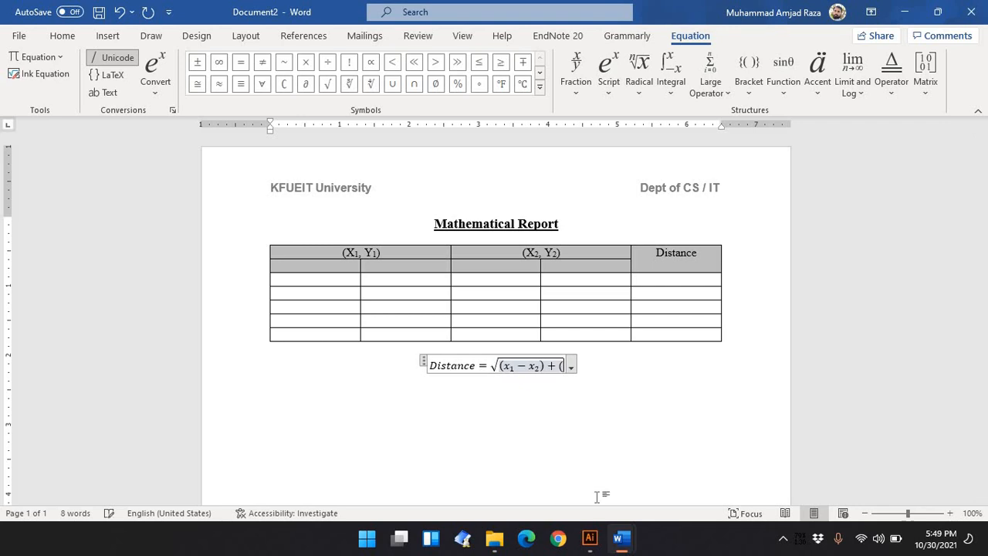
Enter y with subscript 1 followed by a minus sign
left_click(617, 91)
left_click(689, 175)
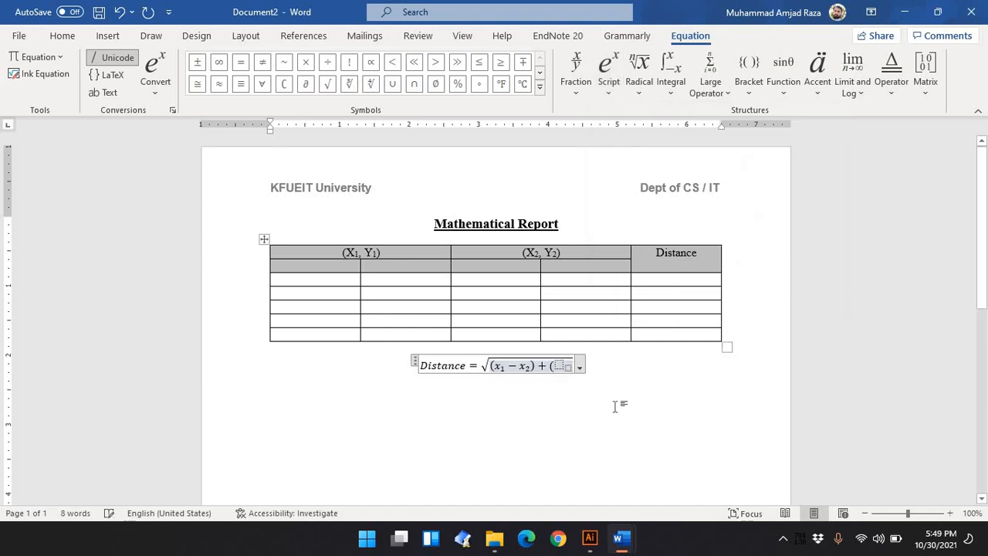
type("y")
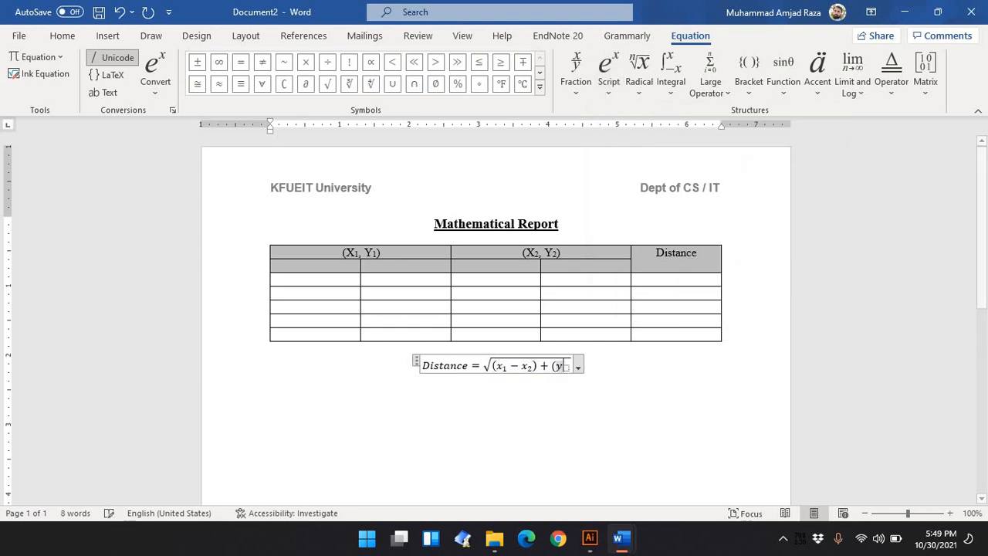
type("1")
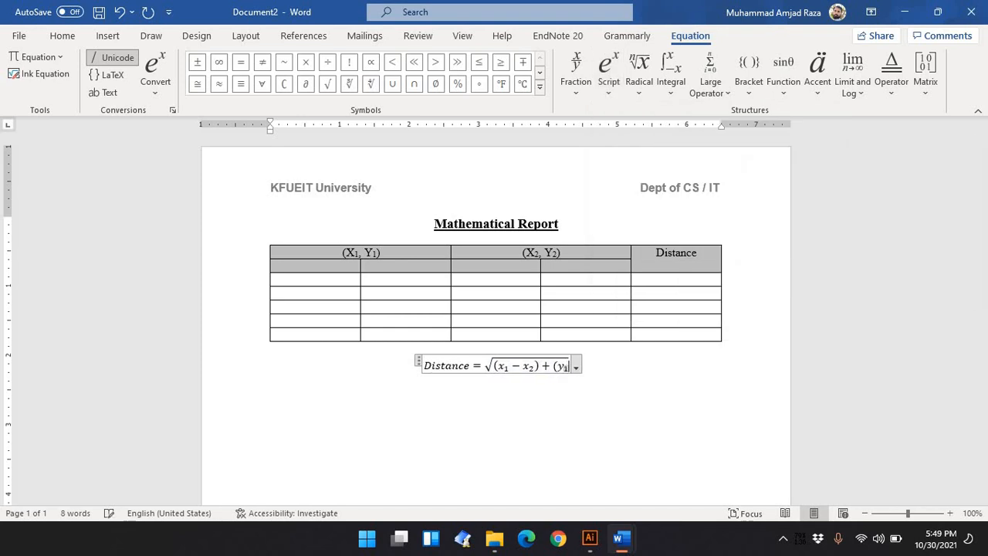
key("Right")
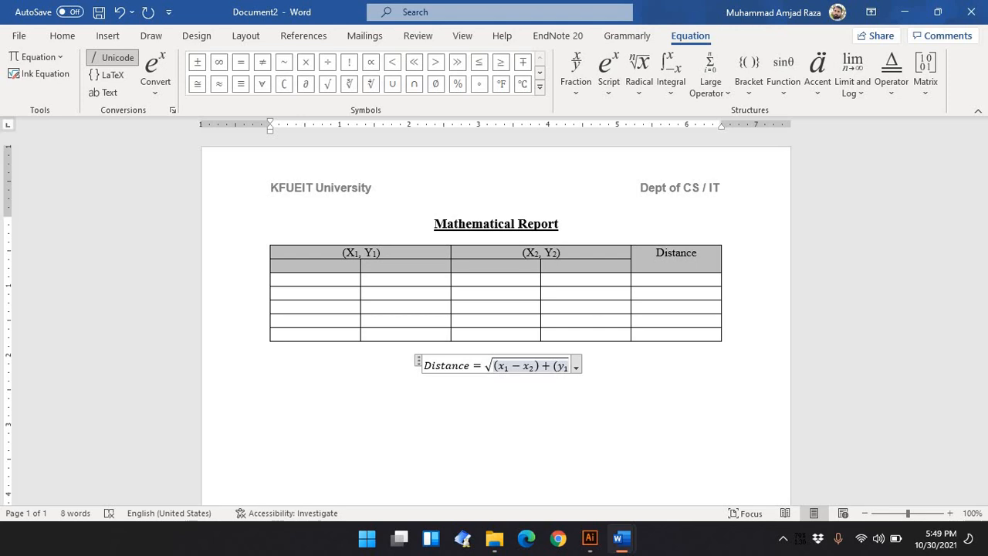
type("-")
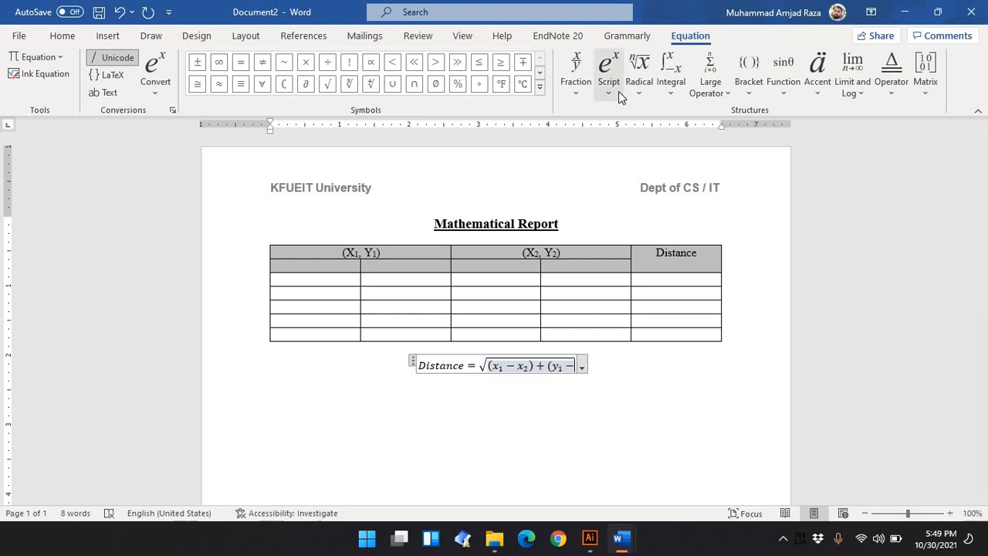
Add y with subscript 2 and close the second bracket
left_click(618, 91)
left_click(683, 162)
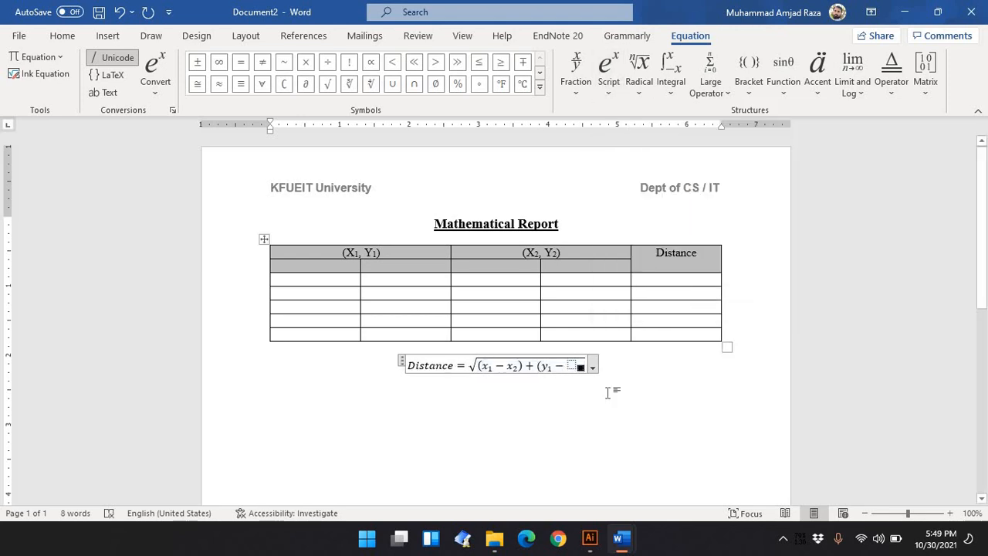
type("y")
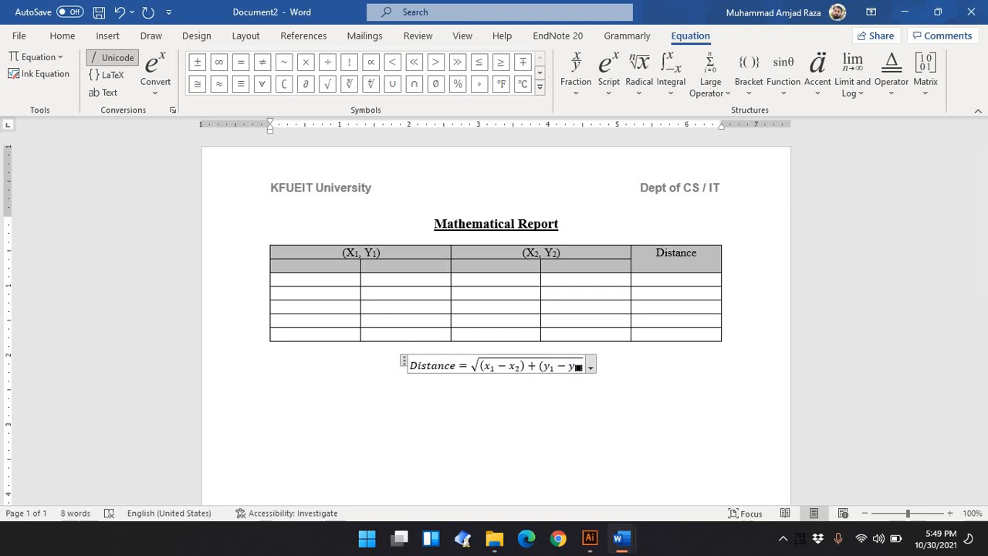
type("2")
key("Right")
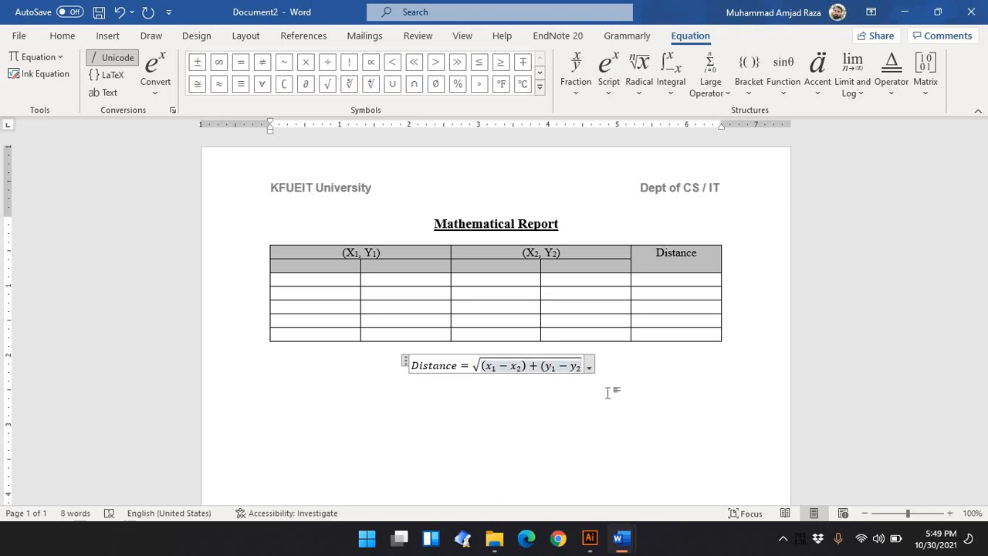
type(")")
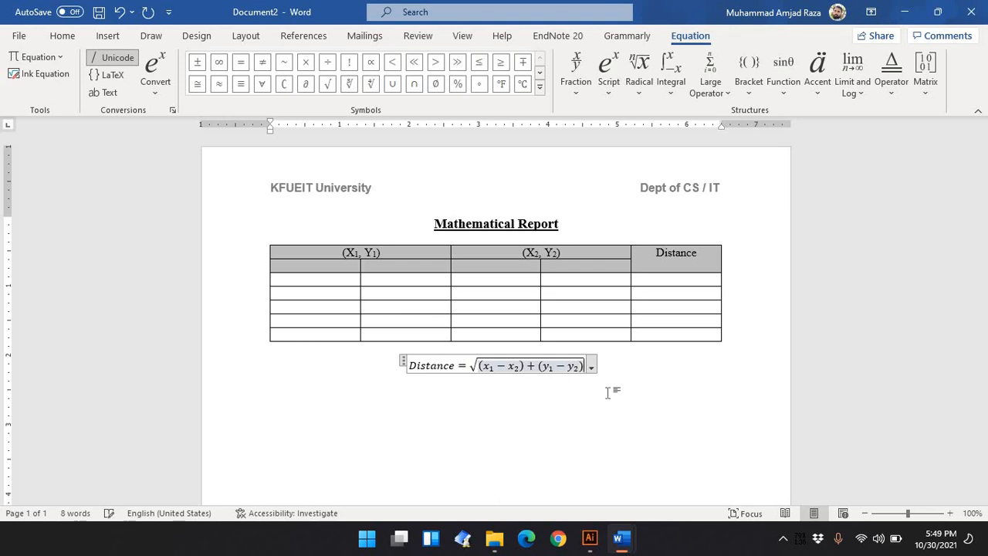
Square the first bracket (x1 − x2) by applying a superscript 2
left_click_drag(527, 366, 479, 366)
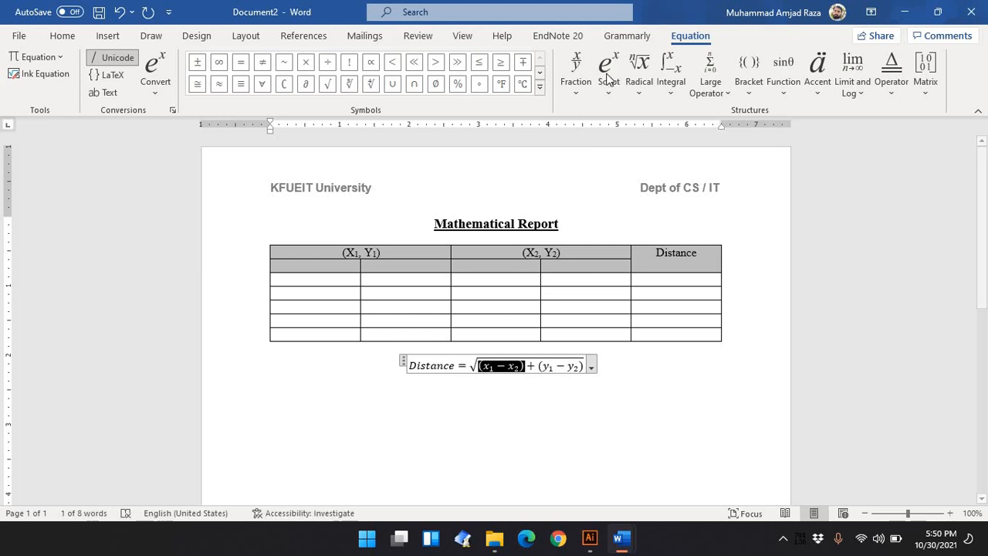
left_click(610, 77)
left_click(641, 162)
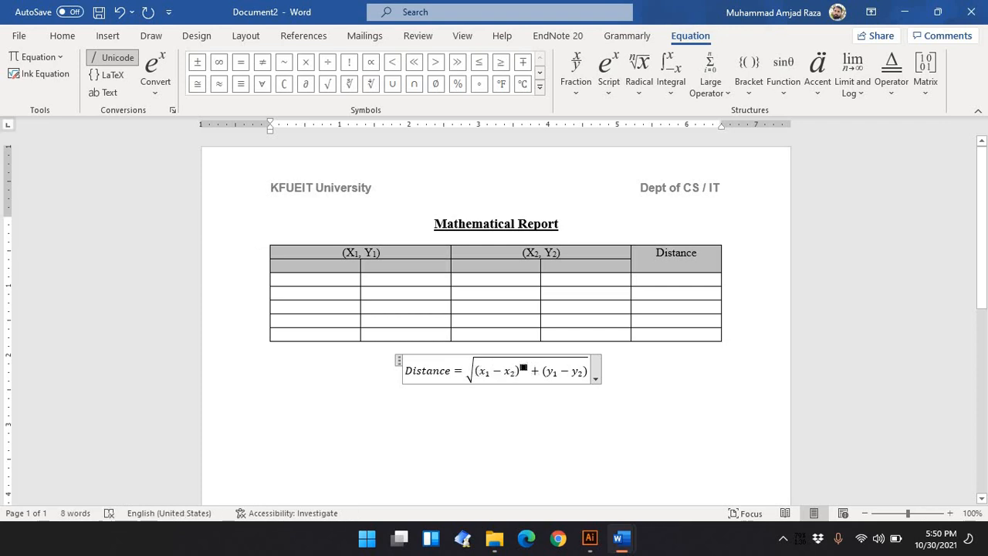
type("2")
Square the second bracket (y1 − y2) by applying a superscript 2
left_click_drag(542, 366, 588, 366)
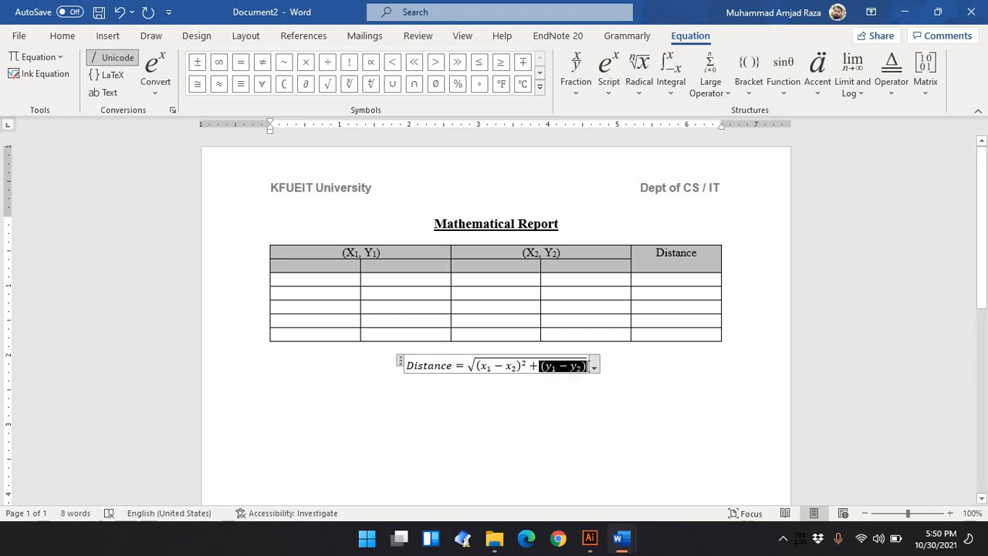
left_click(606, 90)
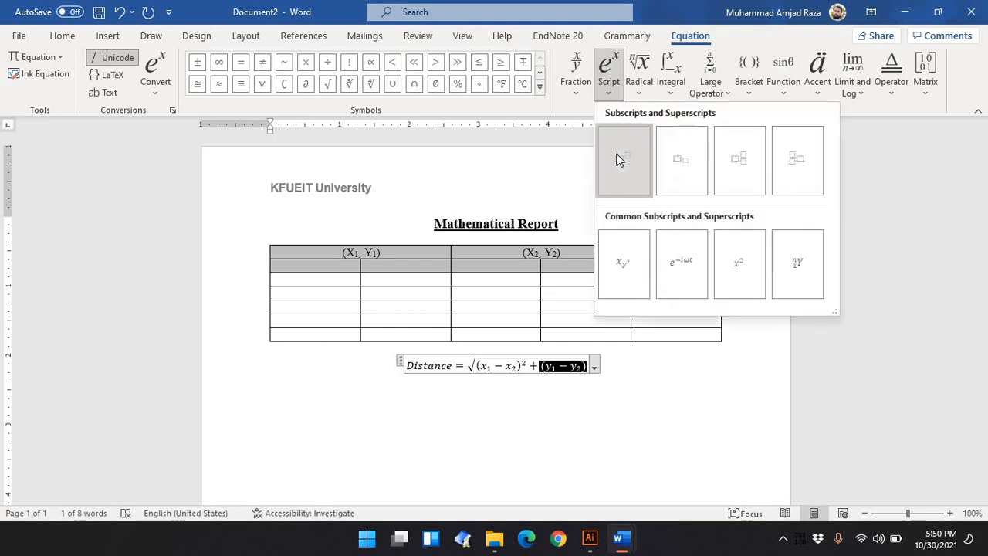
left_click(620, 159)
key("Right")
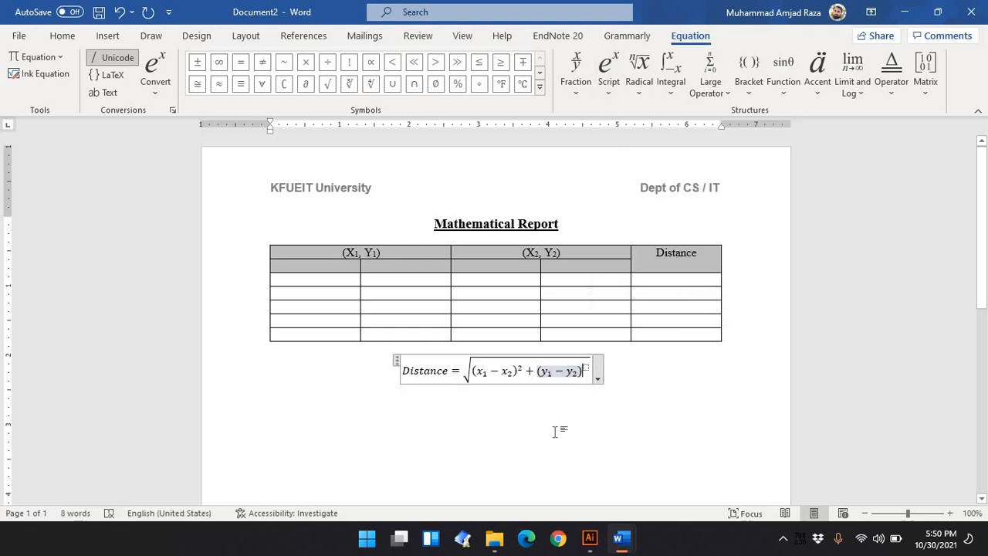
key("Right")
type("2")
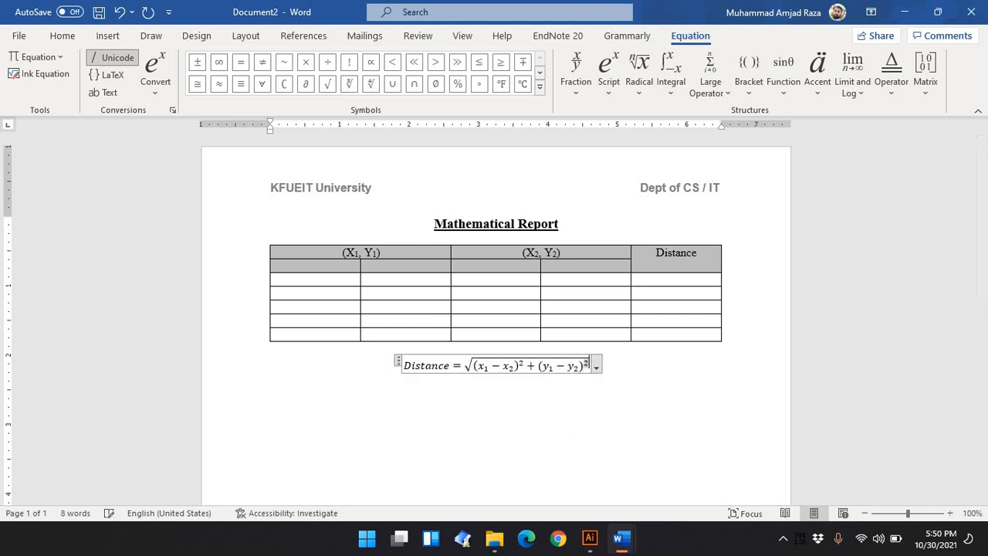
Apply bullet formatting to the distance equation line
left_click(607, 389)
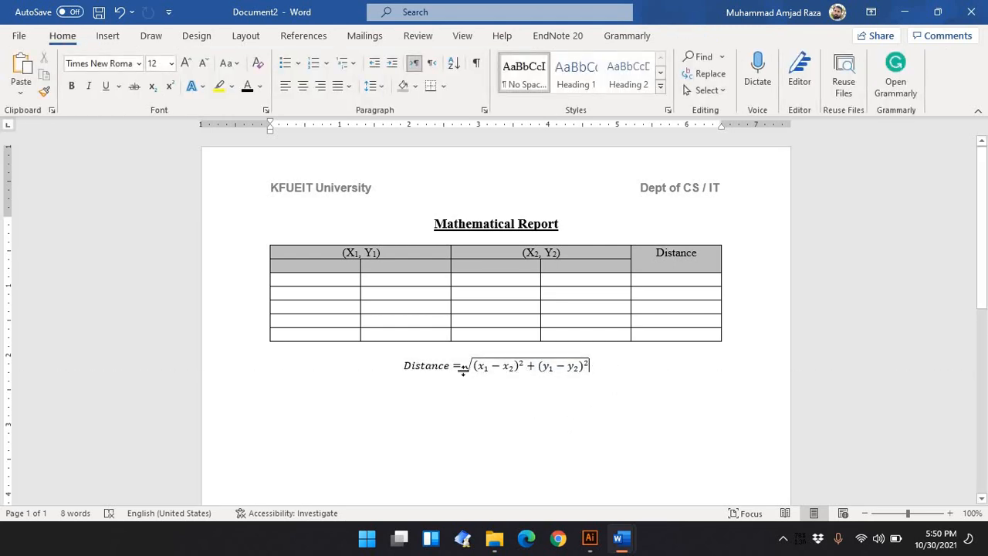
left_click_drag(400, 439, 583, 431)
left_click(285, 62)
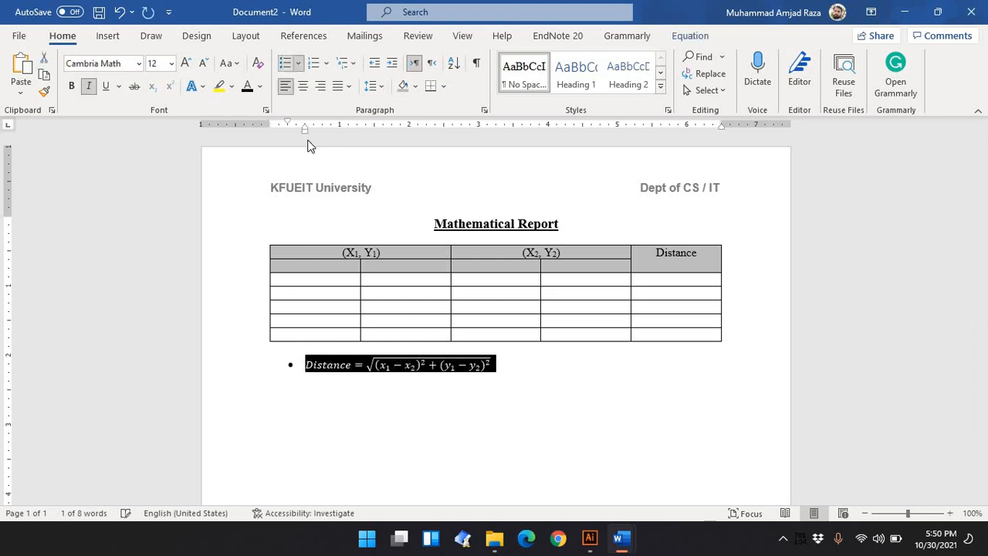
Start a new bulleted line below the distance equation
left_click(497, 363)
left_click(516, 375)
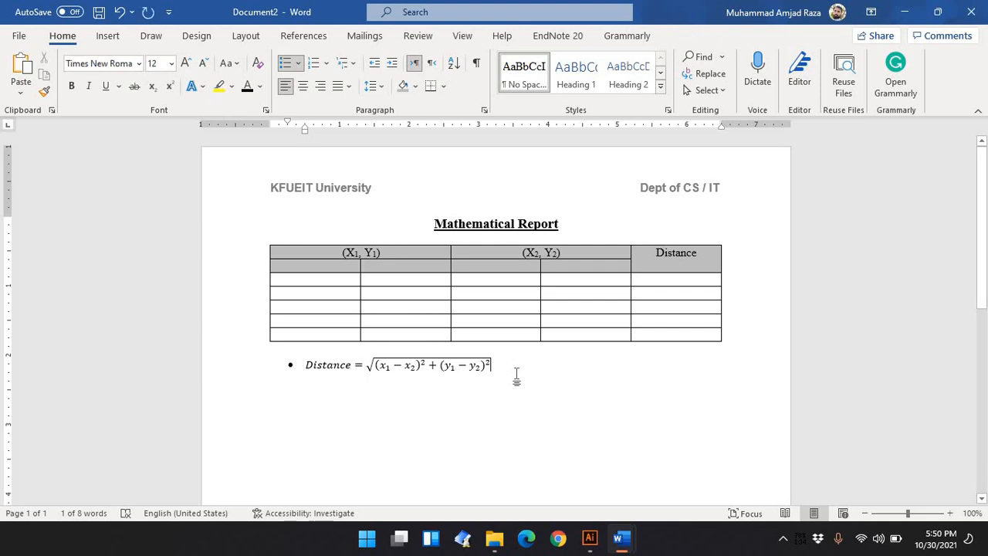
key("Return")
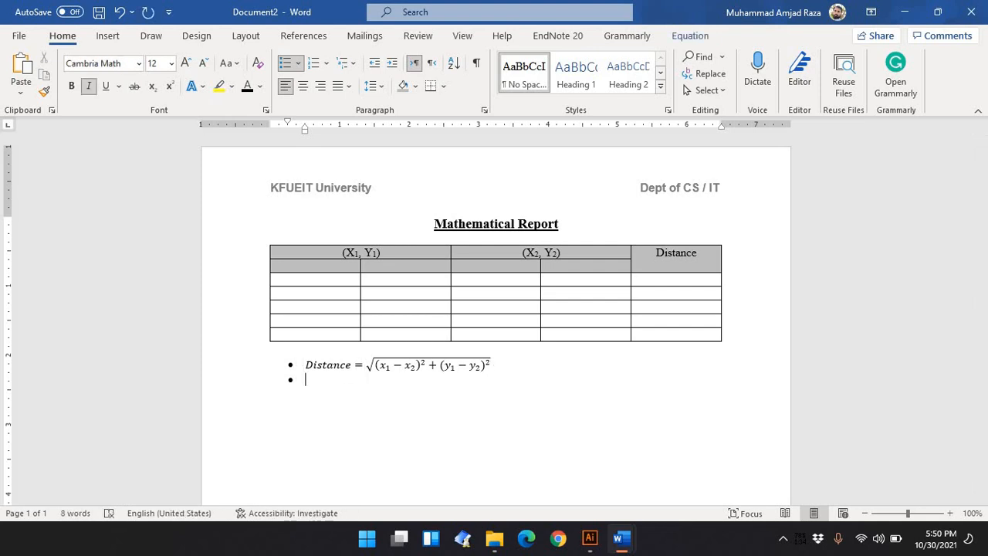
key("BackSpace")
key("BackSpace")
key("BackSpace")
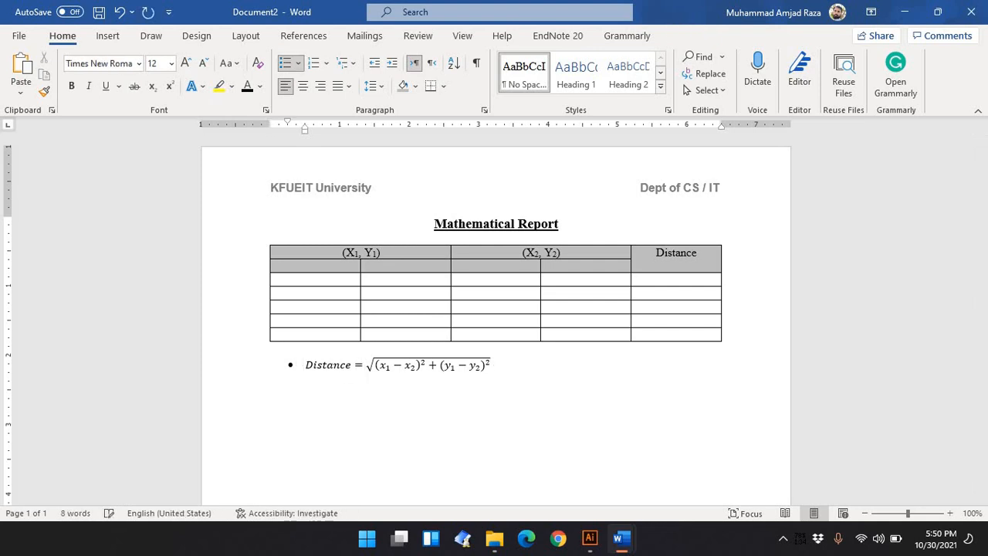
key("alt+equal")
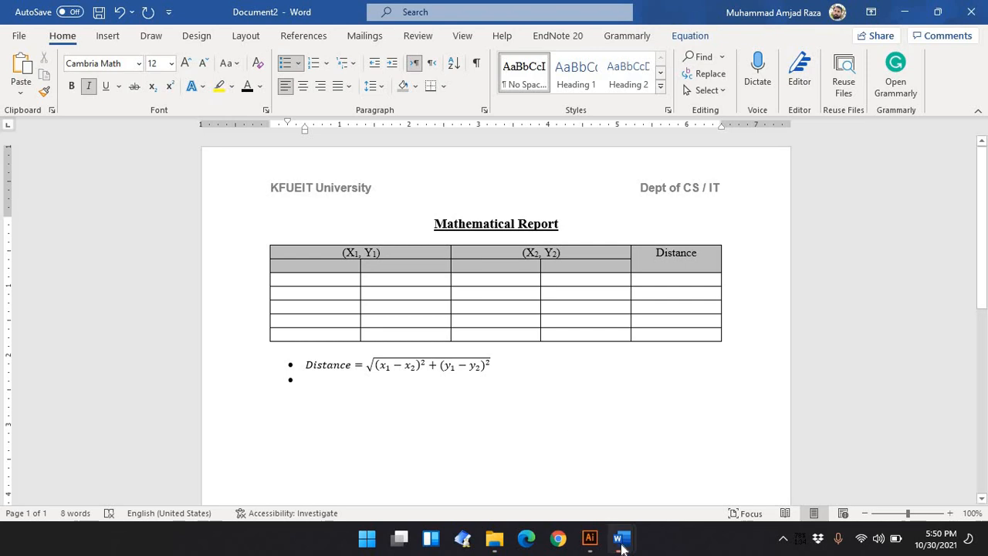
Copy the (x1, y1) text from the midpoint formula in ICT Lab 4 and paste it into the new bullet
mouse_move(622, 538)
left_click(629, 492)
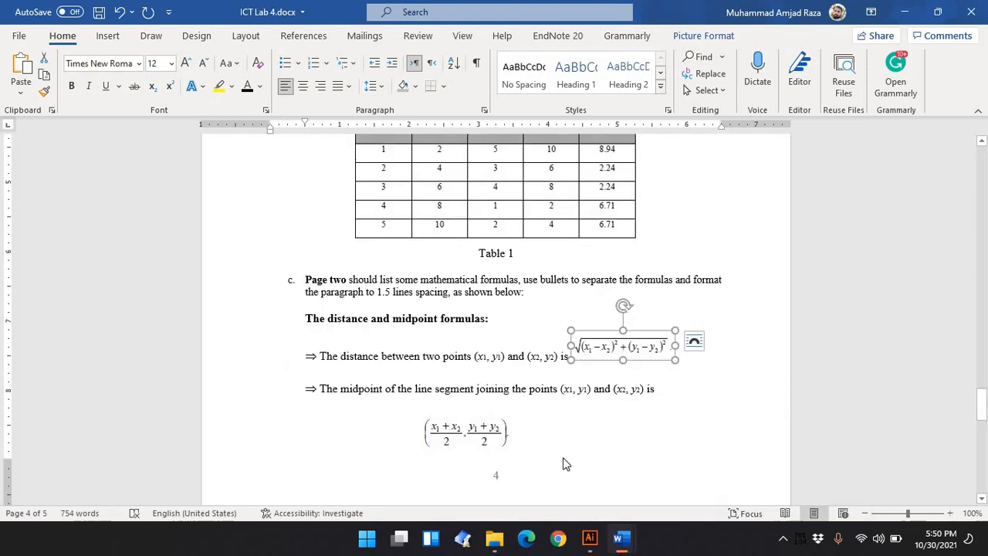
scroll(563, 463, "down", 3)
left_click(466, 338)
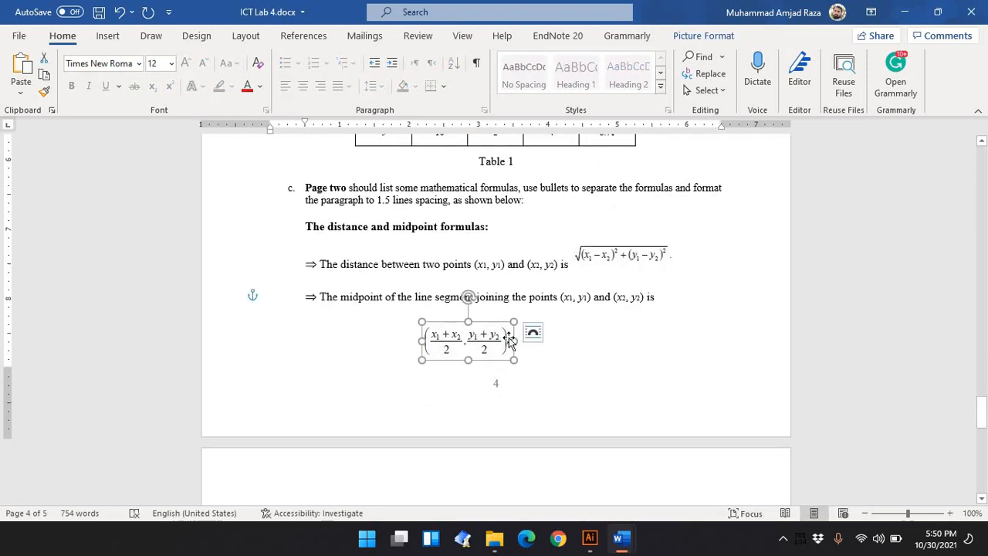
scroll(509, 341, "down", 3)
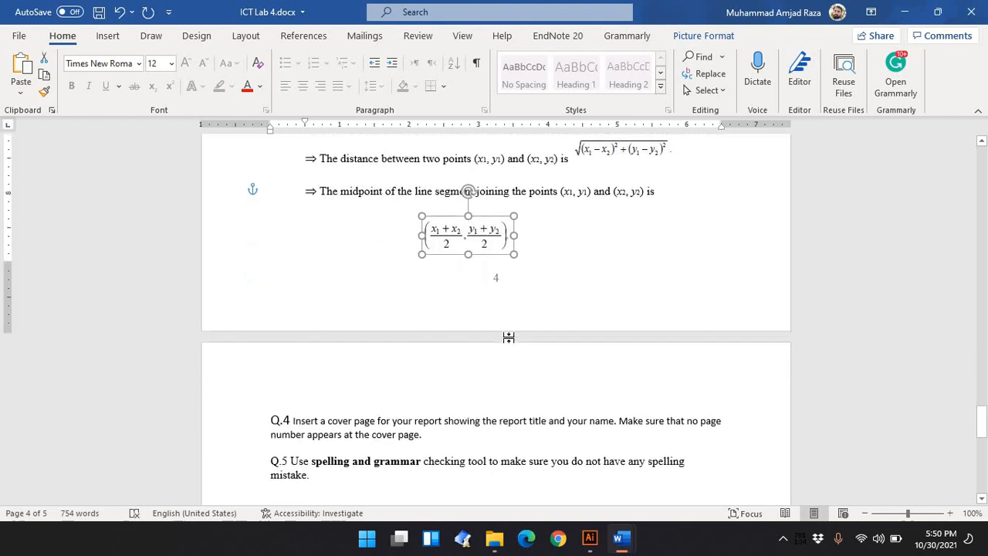
scroll(509, 344, "up", 1)
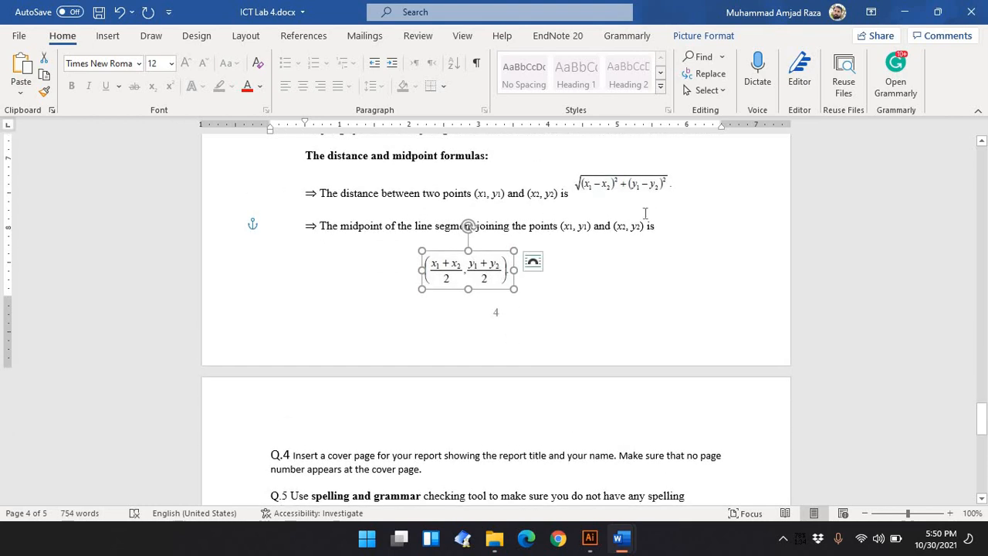
left_click(590, 229)
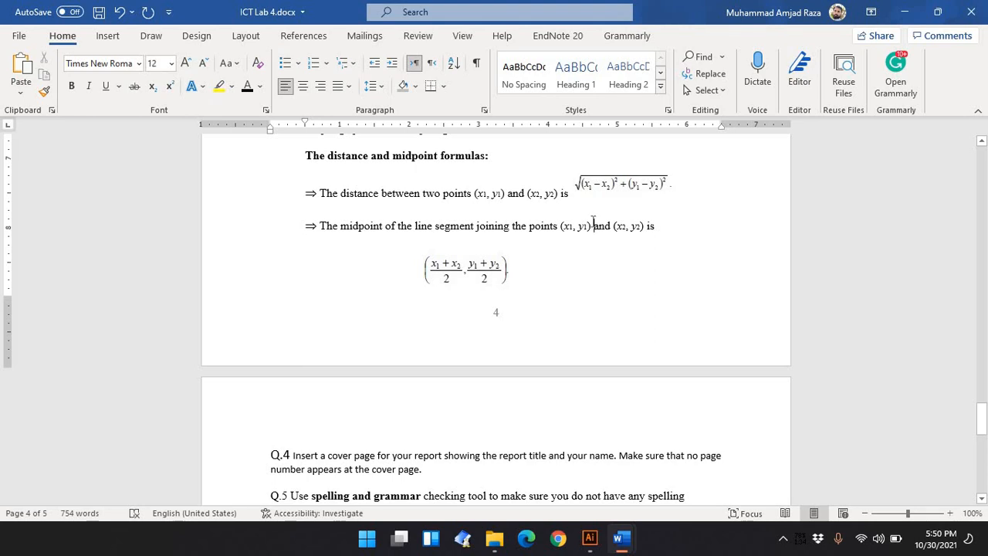
left_click_drag(585, 219, 563, 219)
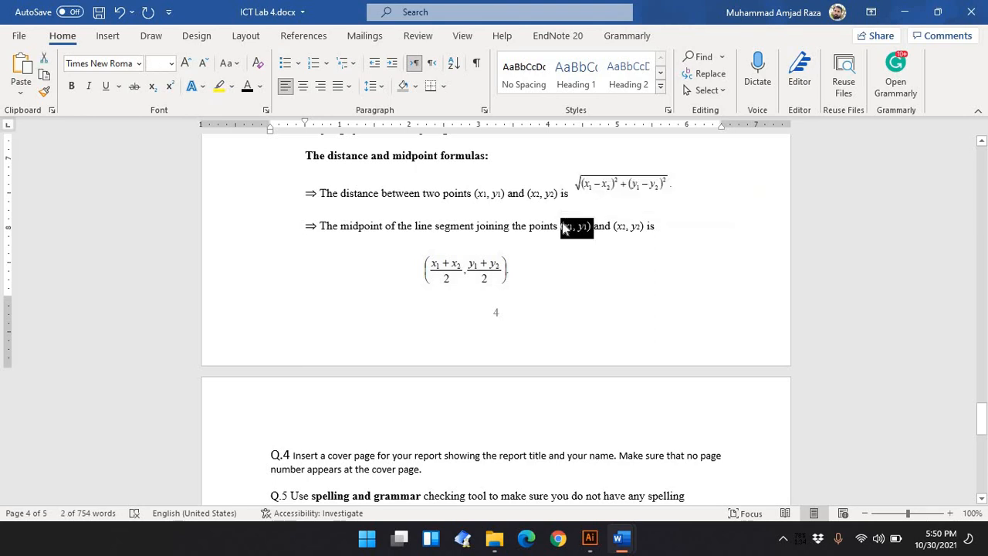
mouse_move(627, 550)
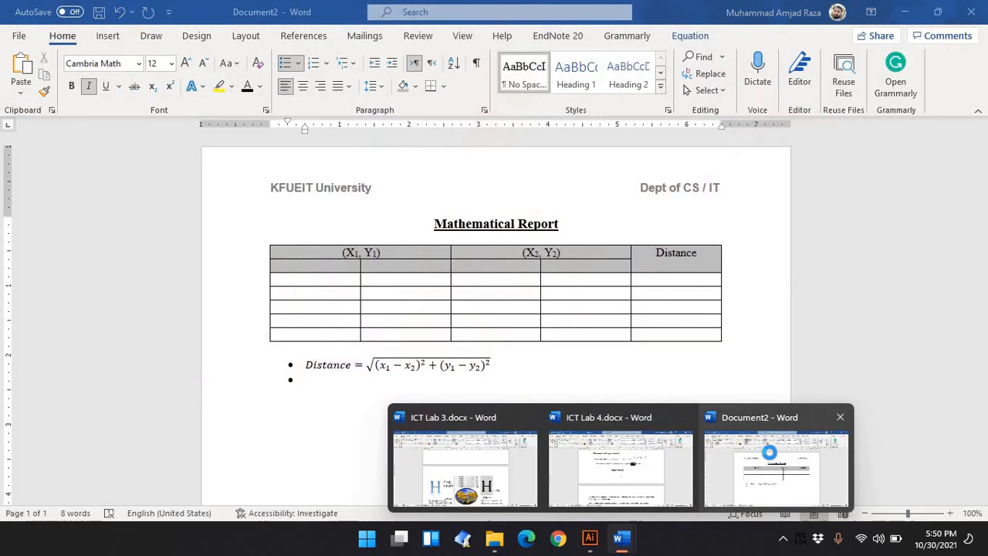
left_click(768, 463)
type("(x1, y1)")
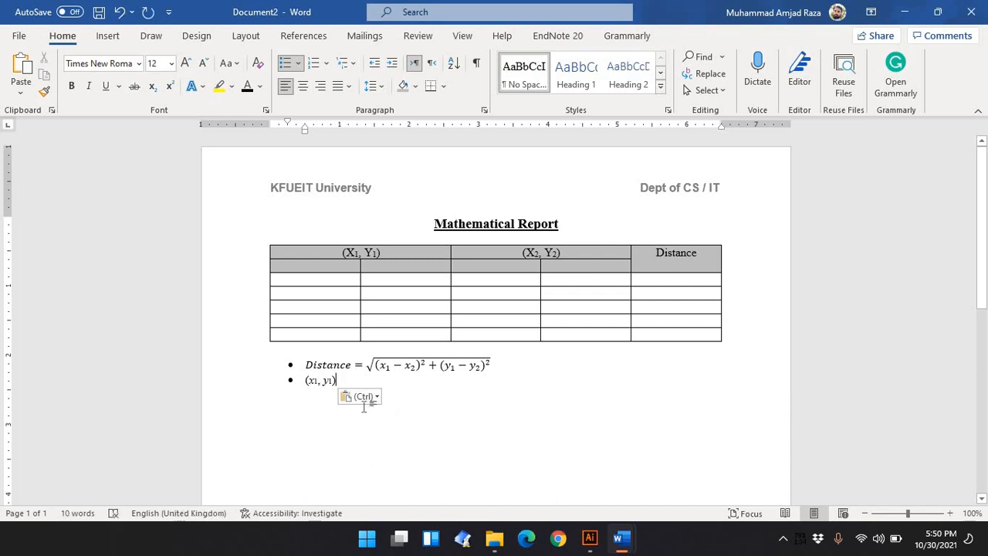
Add an unbulleted empty paragraph below the list and return to the ICT Lab 4 reference
key("Return")
key("Return")
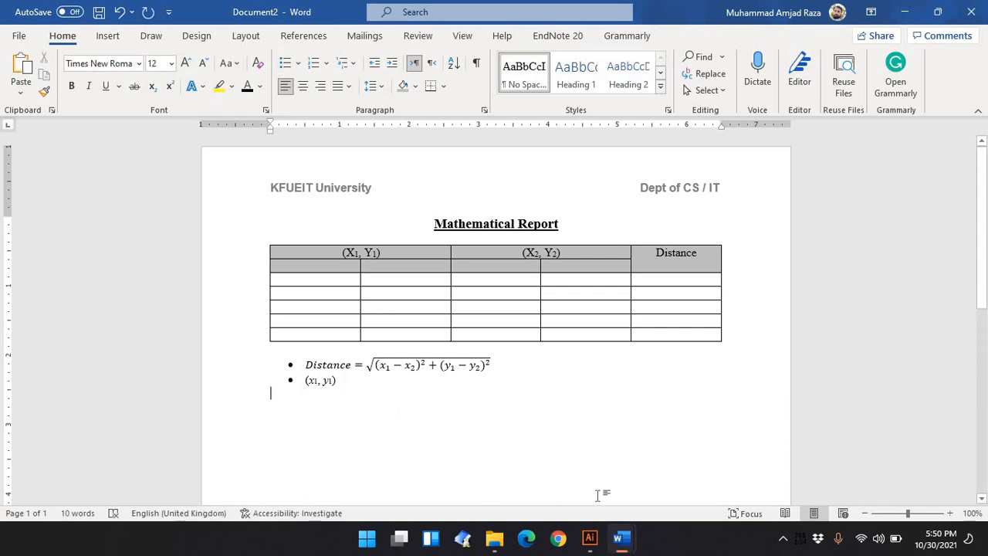
mouse_move(622, 538)
left_click(474, 440)
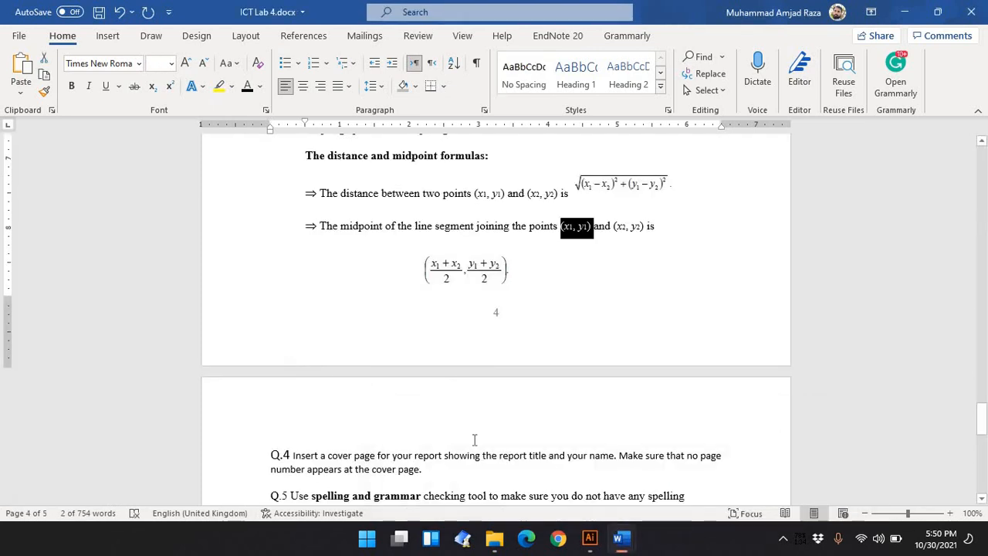
Read the remaining ICT Lab 4 questions and switch back to Document2
scroll(474, 439, "down", 3)
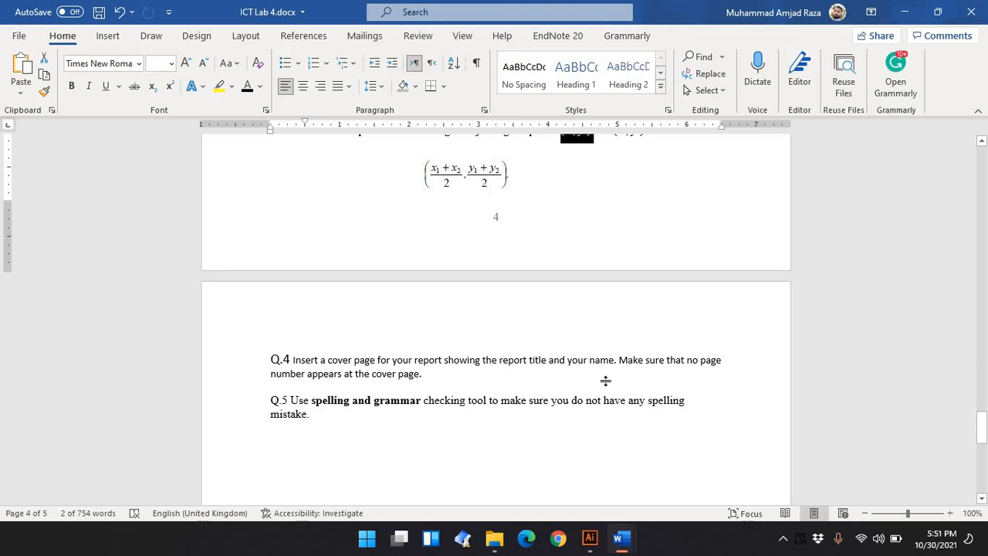
scroll(547, 389, "down", 5)
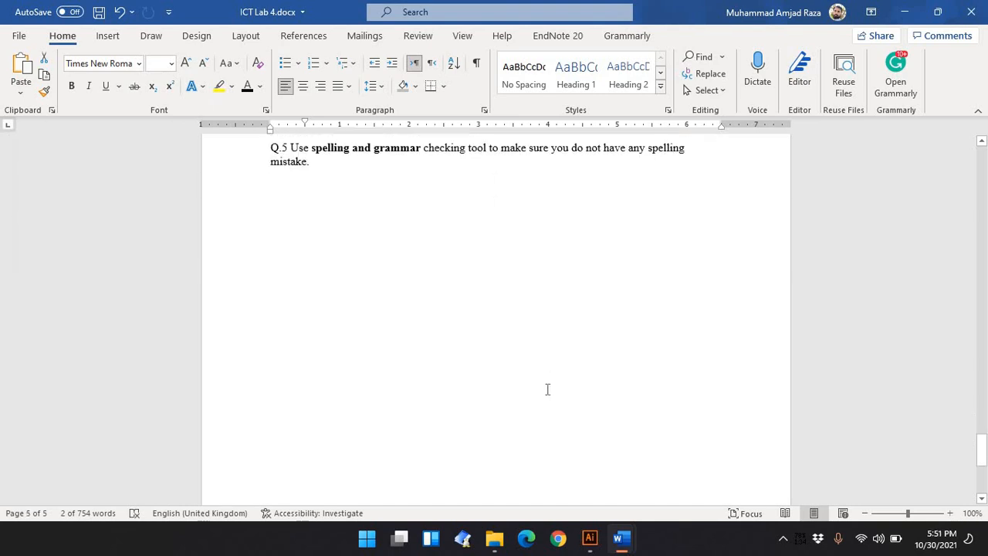
scroll(547, 389, "up", 20)
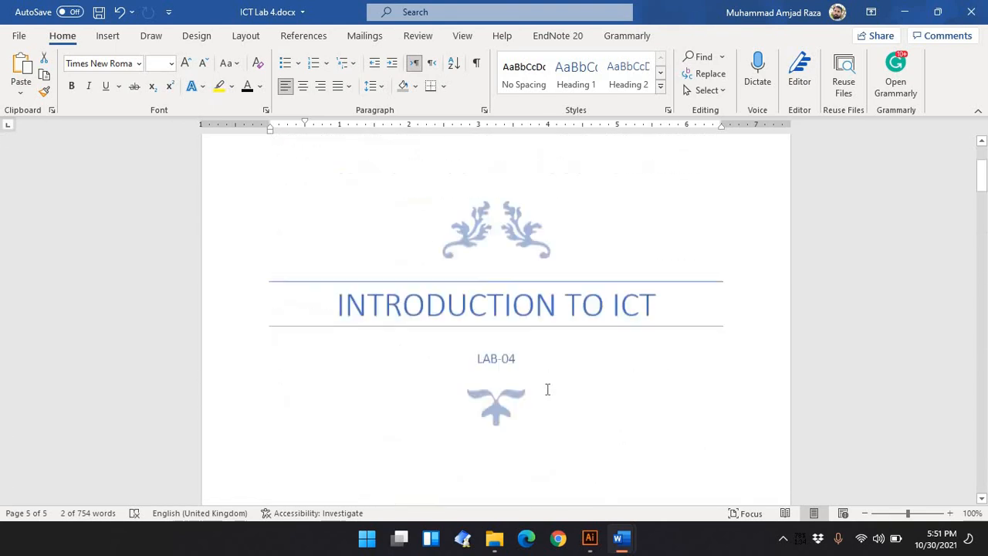
scroll(548, 389, "up", 2)
mouse_move(620, 539)
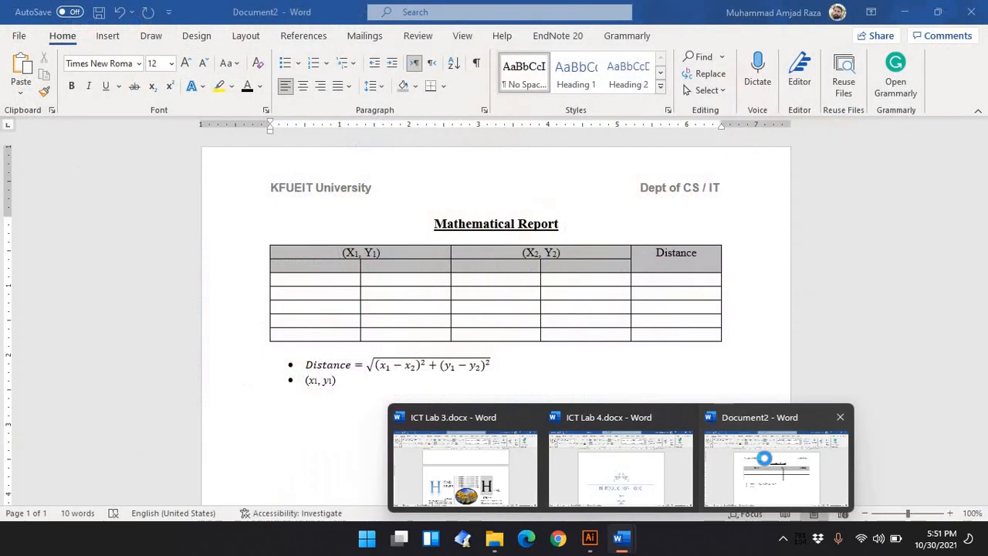
left_click(765, 464)
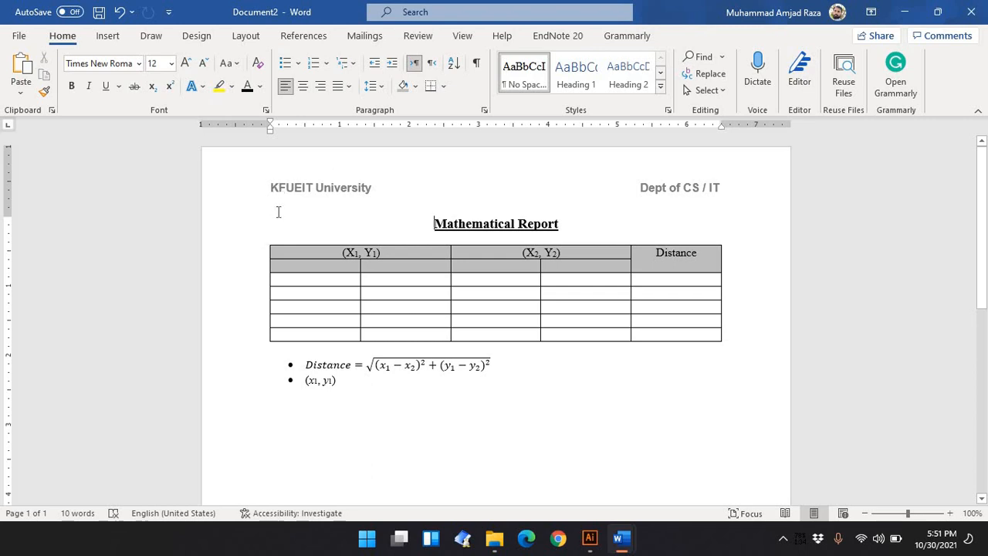
Insert a page break before the Mathematical Report title so it starts on a new page after a blank cover page
key("Return")
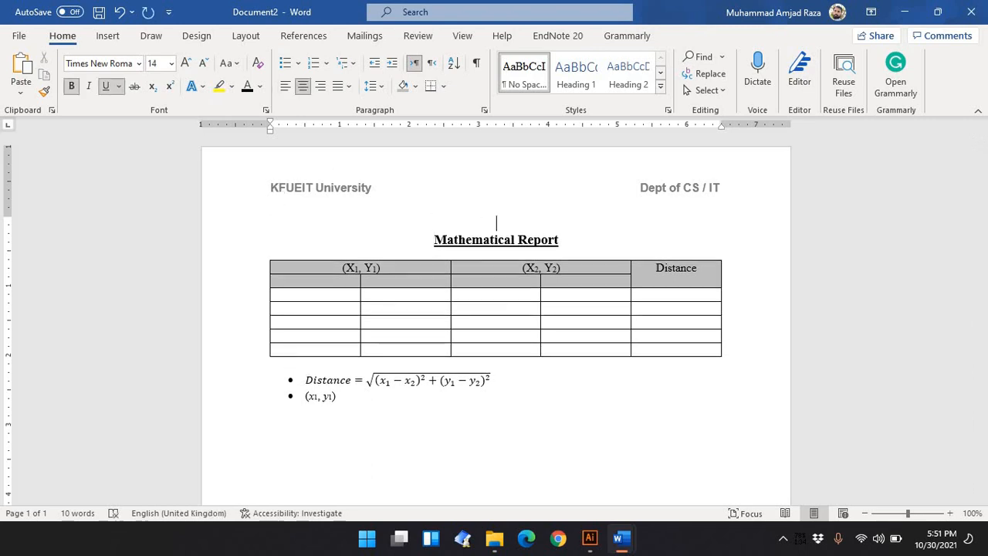
left_click(105, 37)
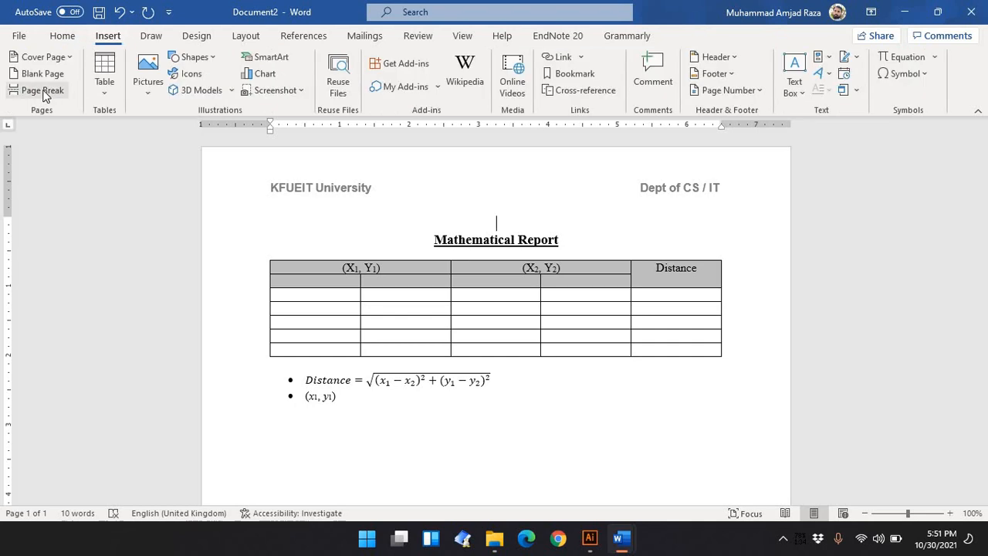
left_click(43, 90)
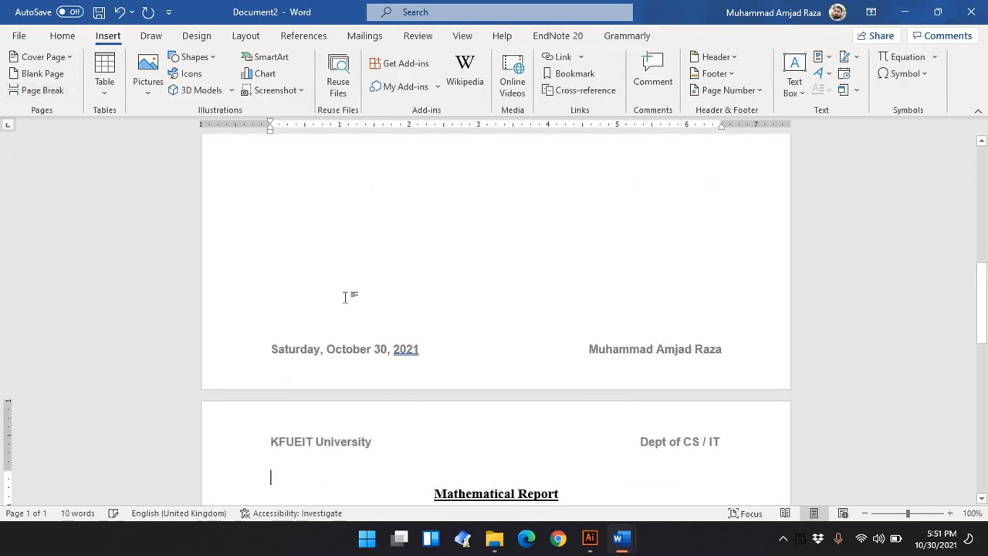
Enable a different first page header so the cover page has no header, then close header editing
scroll(345, 297, "up", 5)
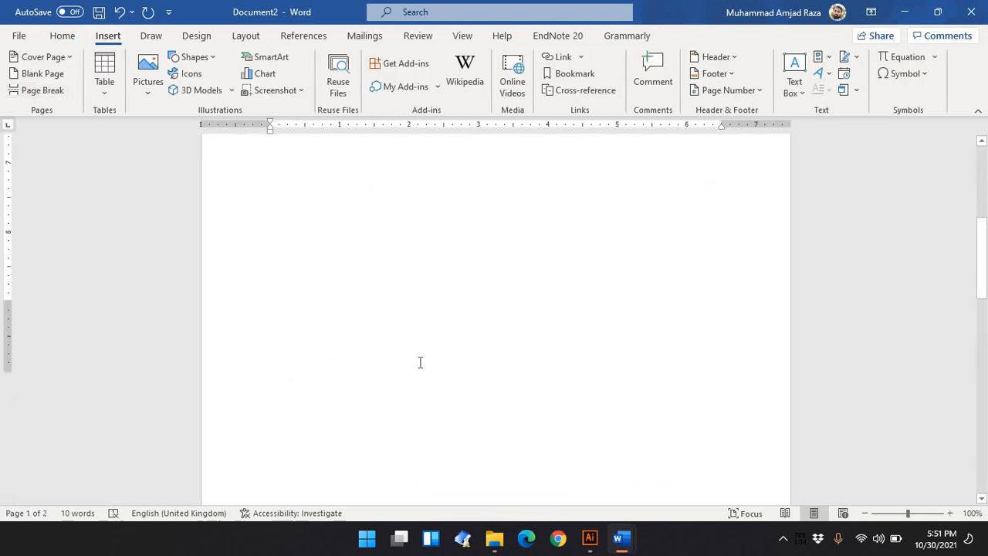
scroll(420, 362, "down", 5)
scroll(420, 362, "up", 8)
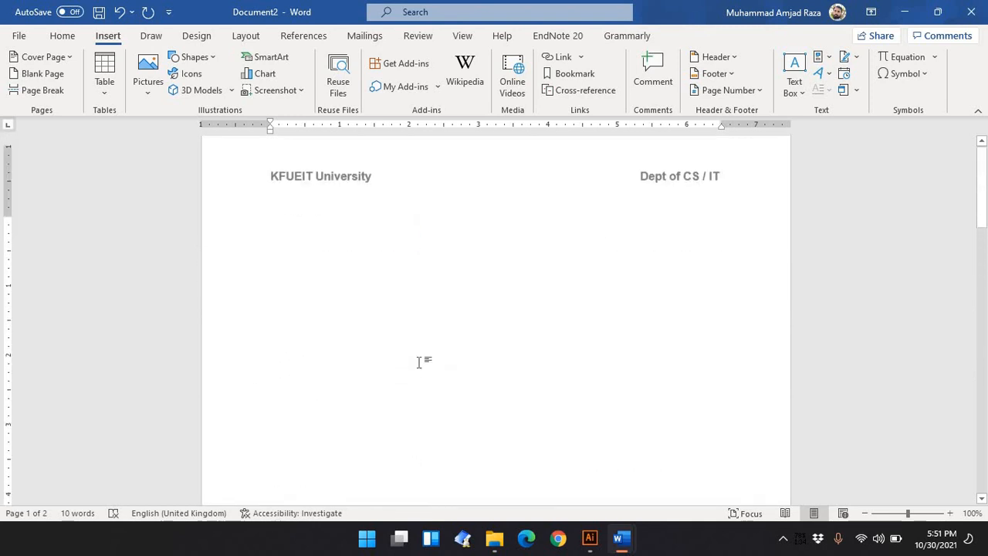
scroll(419, 362, "up", 1)
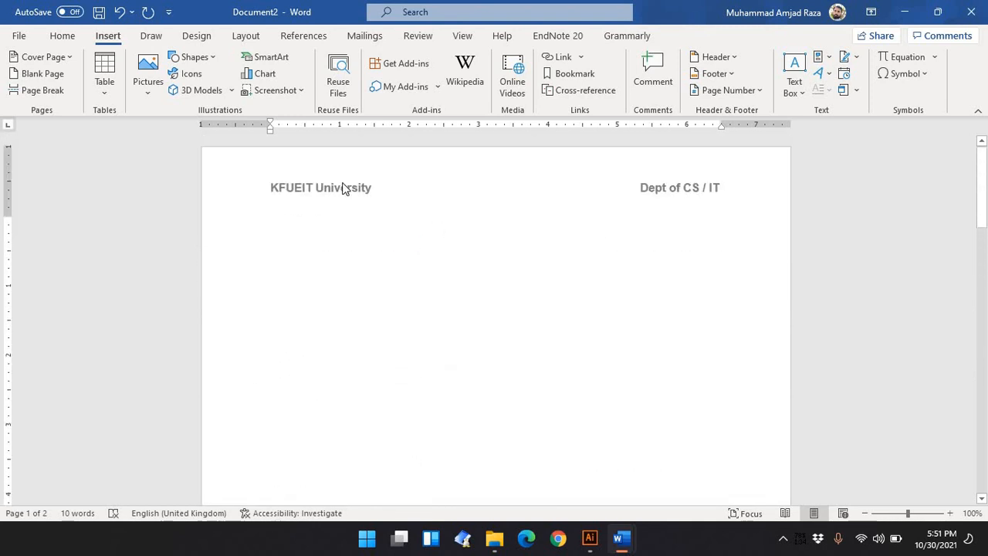
scroll(403, 414, "down", 10)
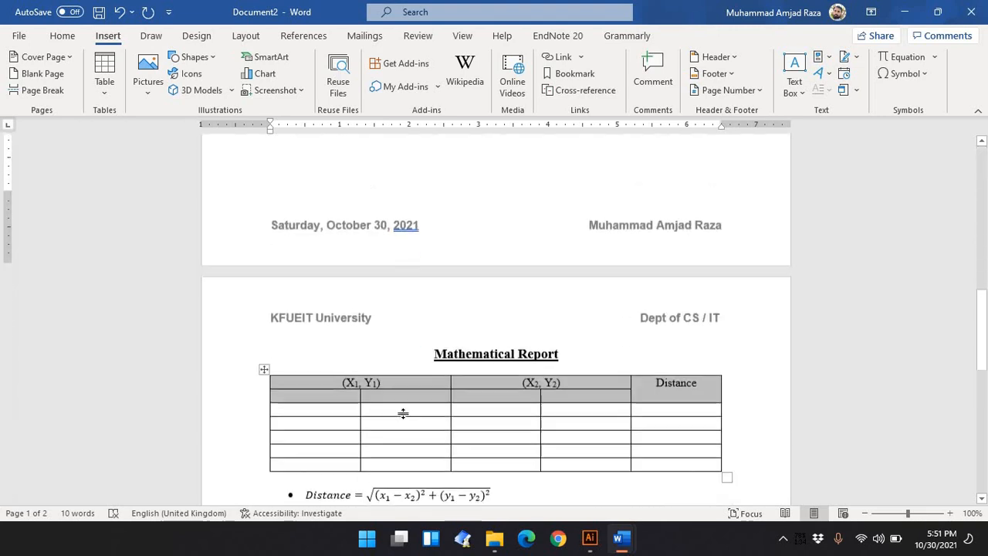
scroll(403, 414, "up", 10)
double_click(368, 186)
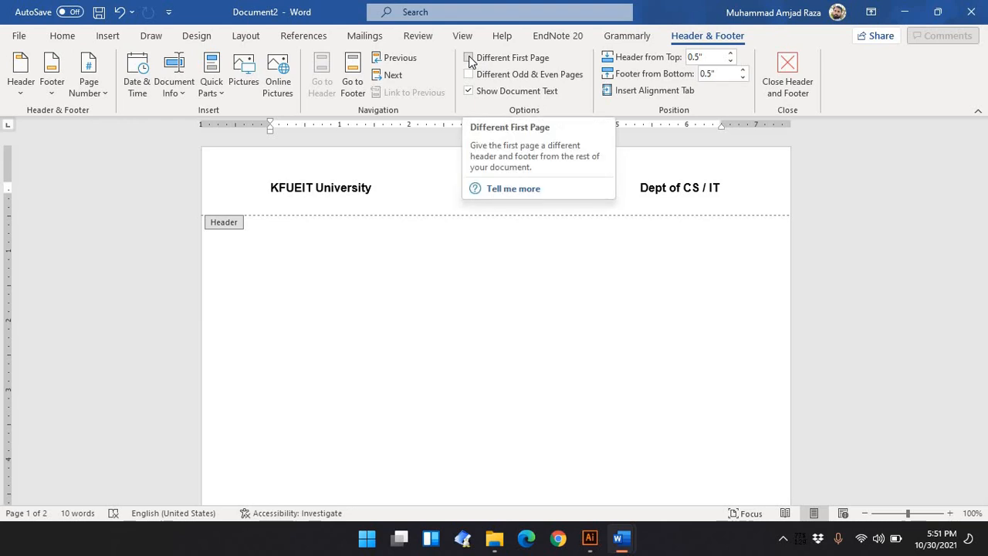
left_click(470, 59)
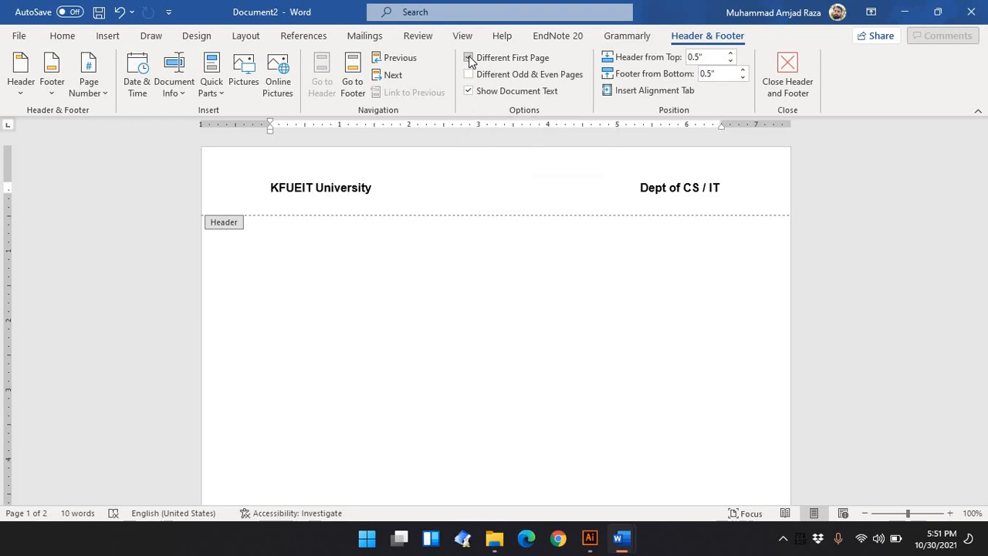
double_click(439, 337)
Review the document, check the headline layout in ICT Lab 3, and return to Document2
scroll(440, 337, "down", 10)
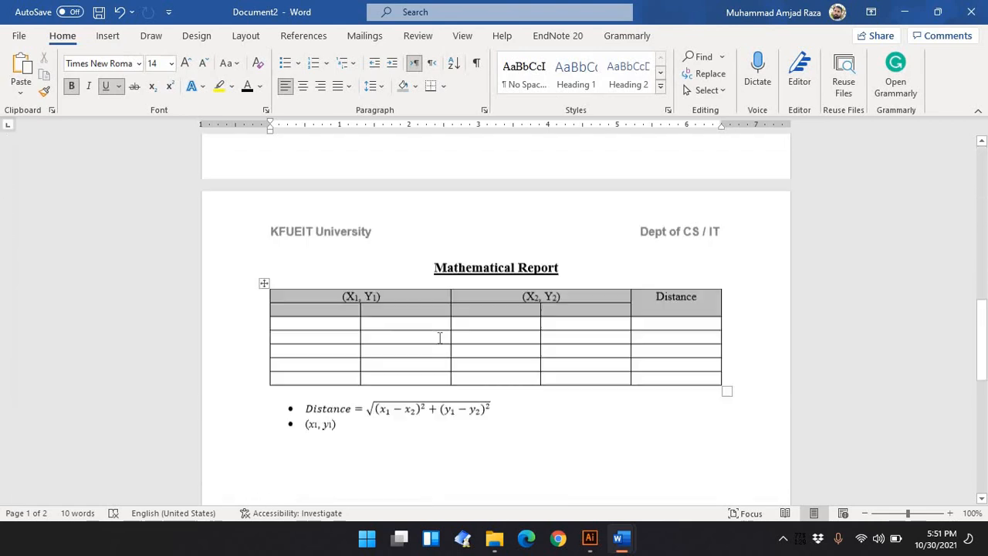
scroll(439, 338, "down", 3)
scroll(386, 192, "up", 3)
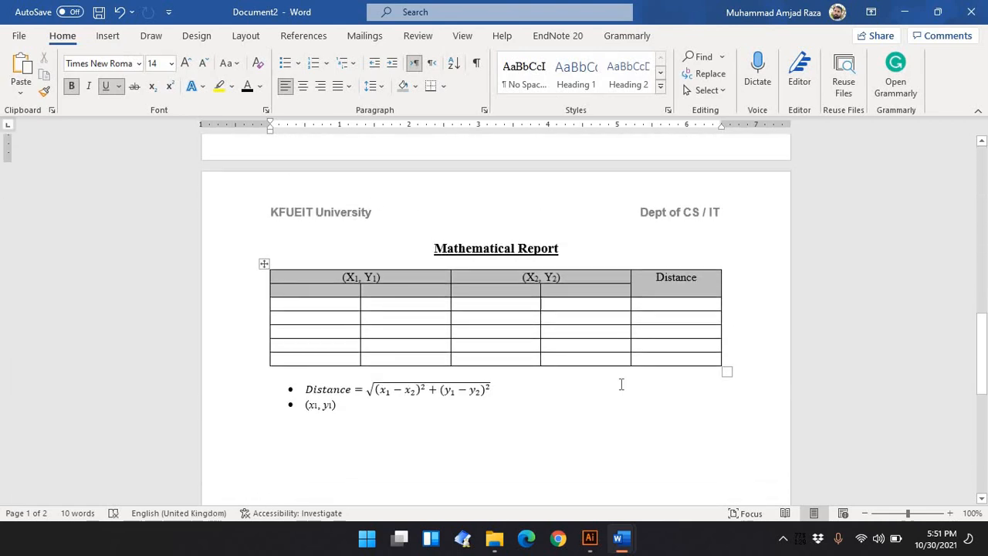
scroll(621, 384, "down", 10)
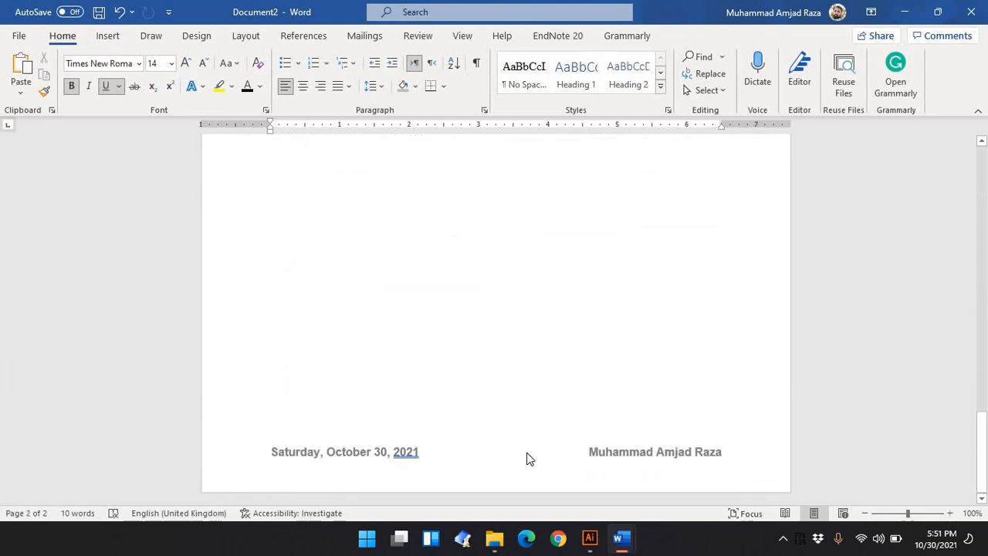
scroll(528, 455, "up", 15)
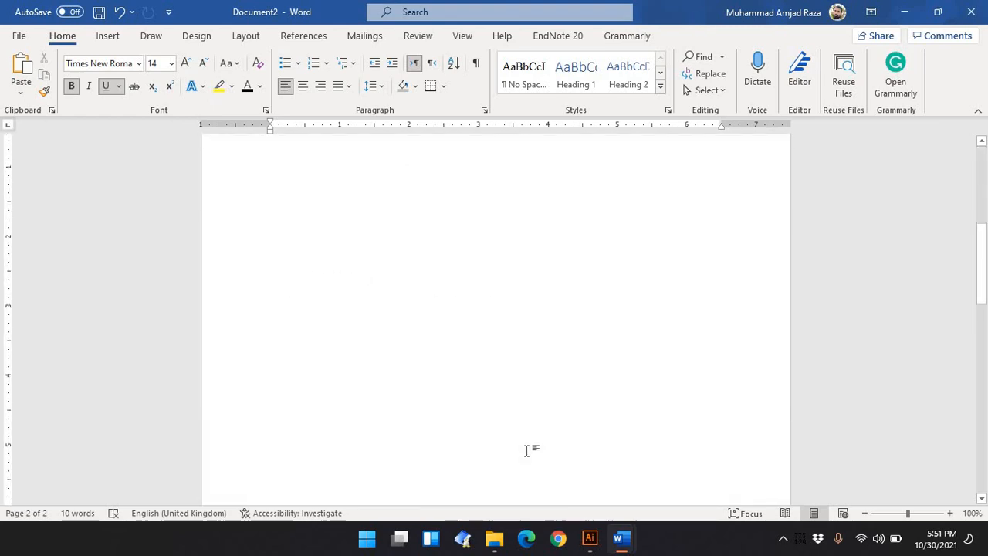
scroll(533, 446, "up", 3)
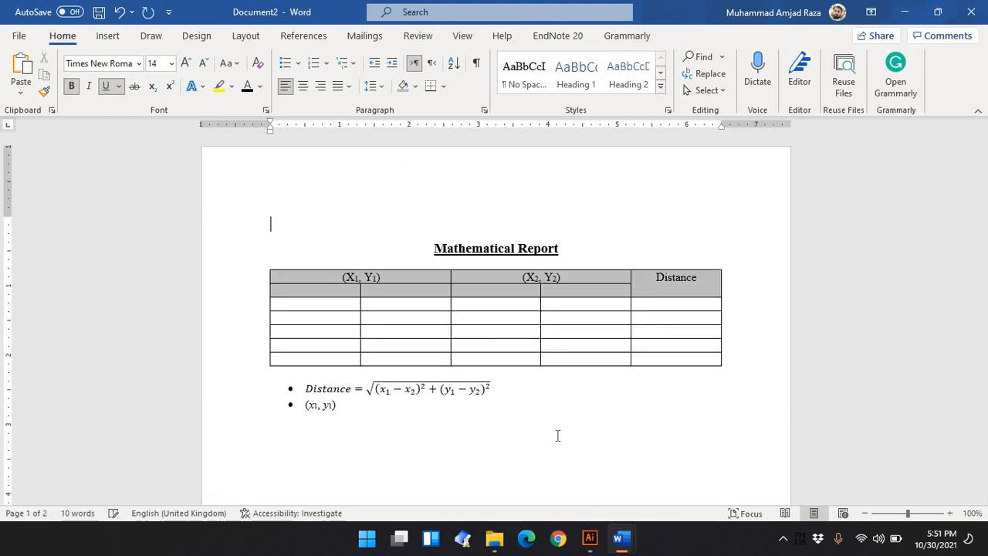
scroll(557, 436, "down", 5)
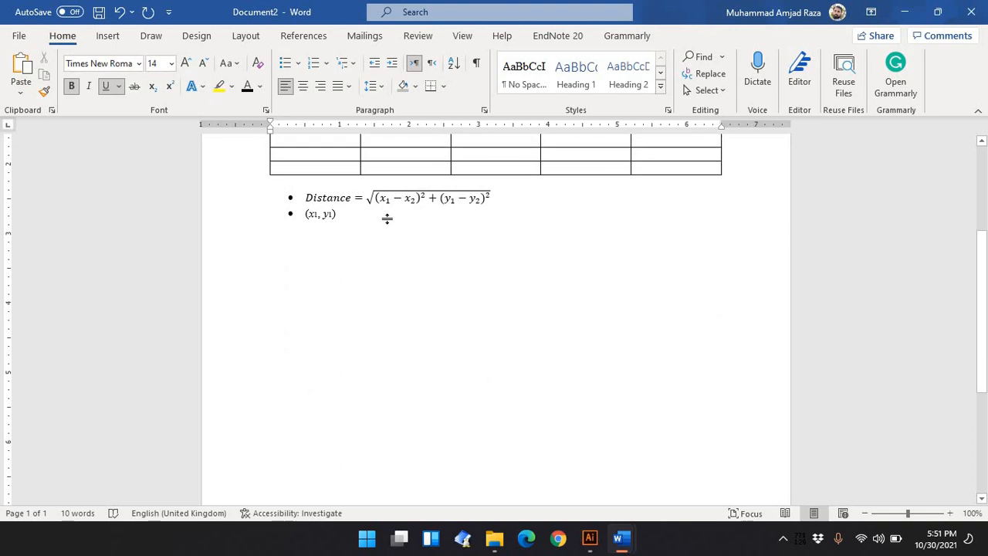
left_click(358, 223)
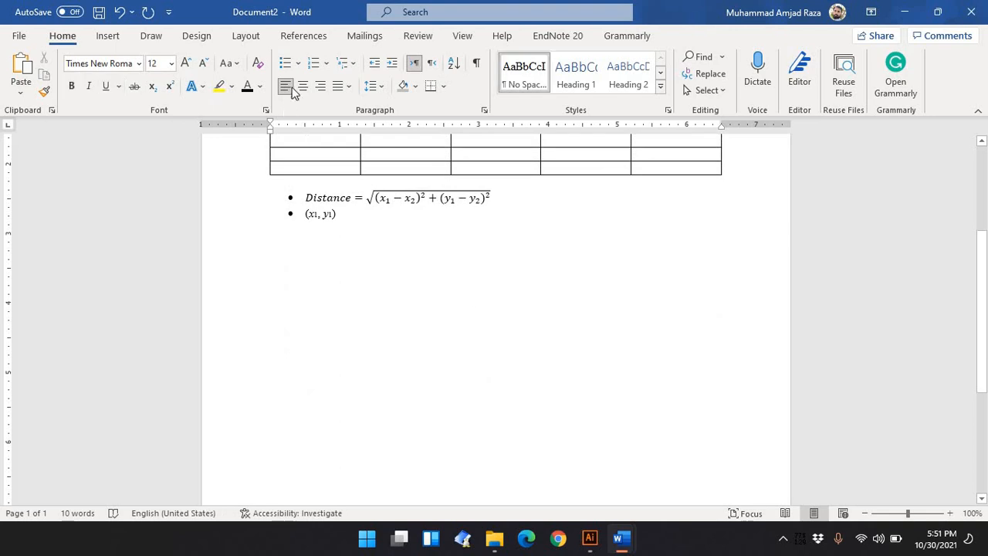
mouse_move(621, 538)
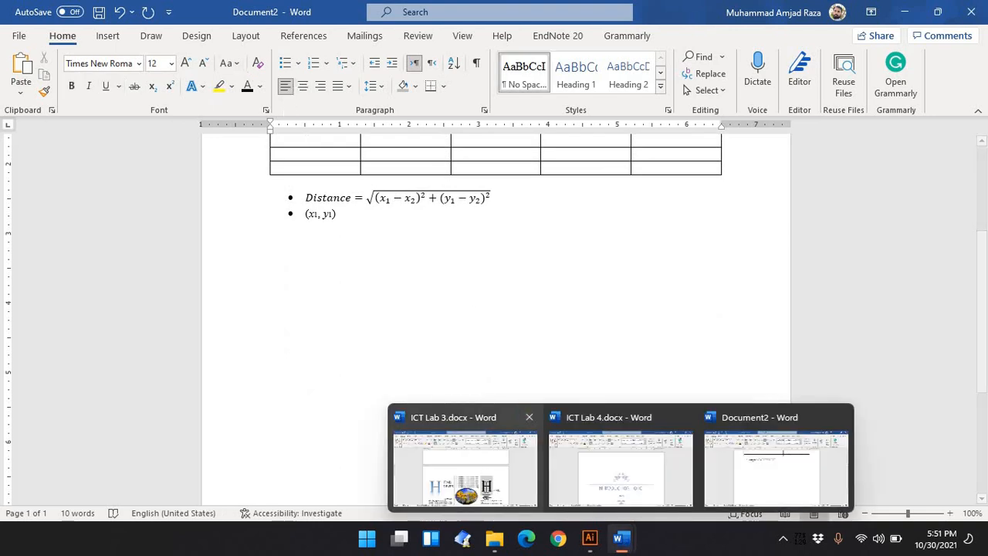
left_click(465, 463)
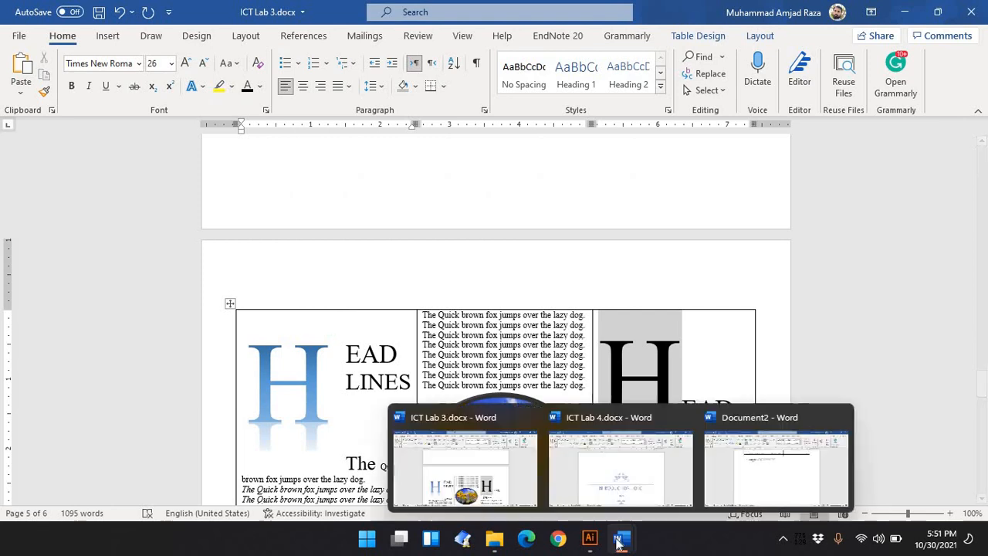
left_click(742, 472)
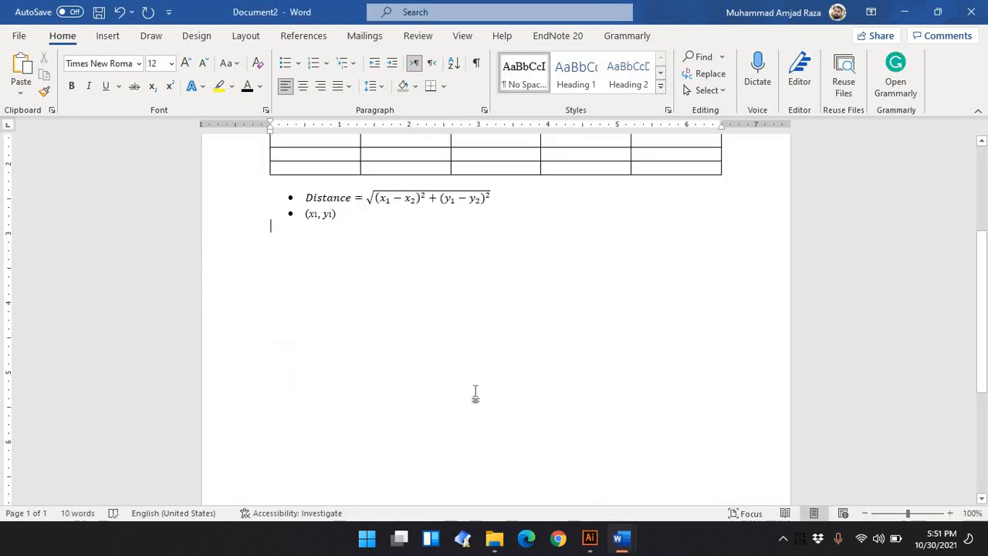
Insert a one-row, three-column table below the bulleted list
left_click(108, 37)
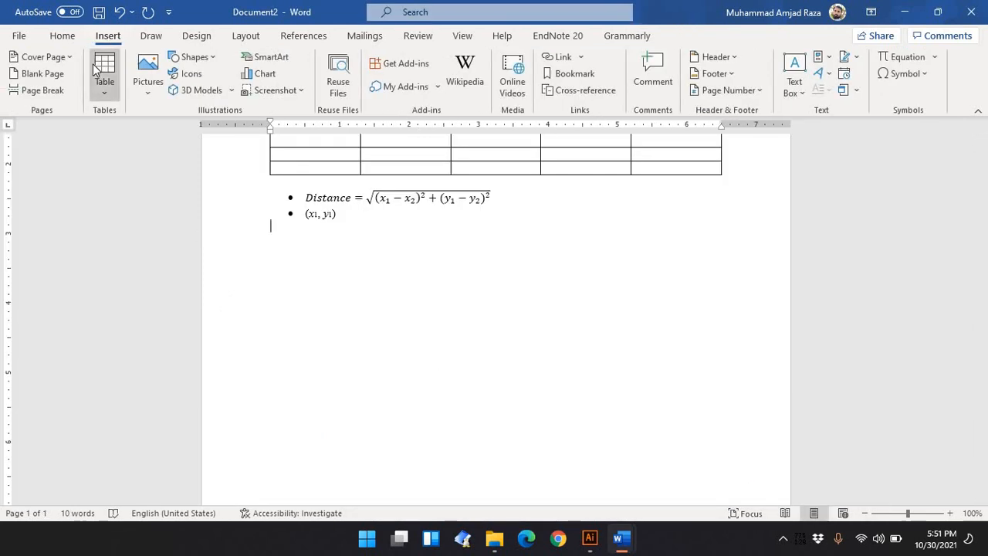
left_click(103, 73)
left_click(127, 134)
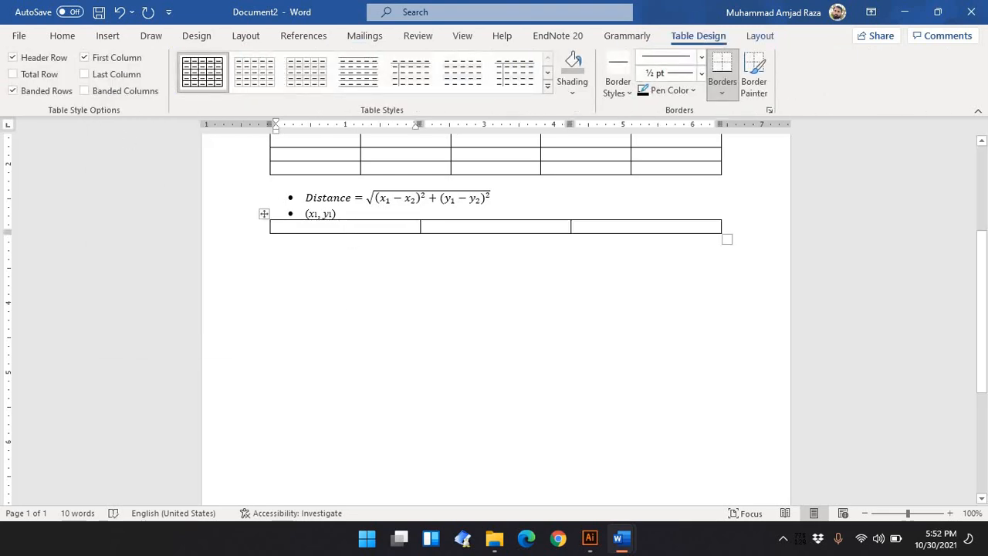
Make the table's row taller by adding empty lines in the first cell, removing the stray letter D
type("D")
key("Return")
key("Return")
key("Return")
key("Return")
key("Return")
key("Return")
key("Return")
key("Return")
key("Return")
key("Return")
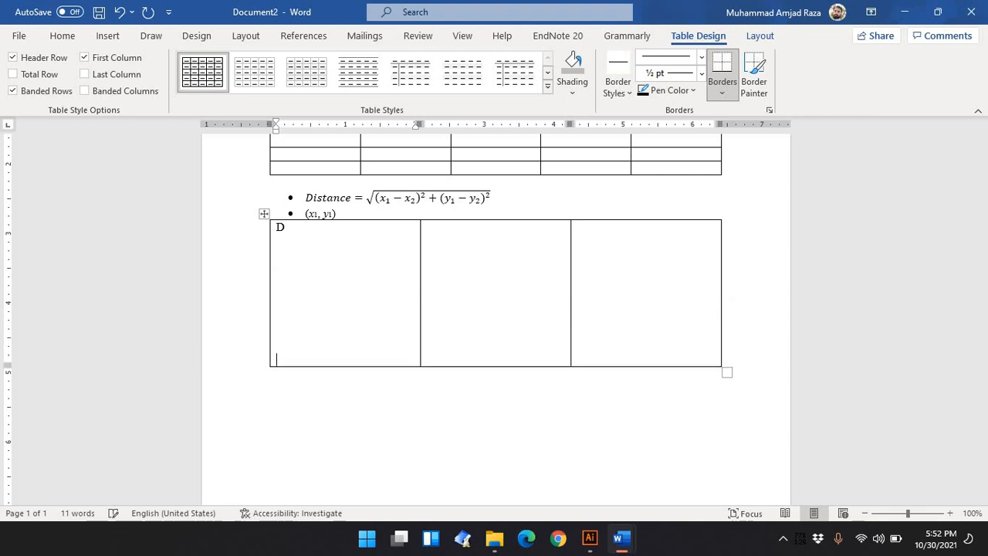
key("Return")
key("Return")
key("Return")
key("Return")
key("Return")
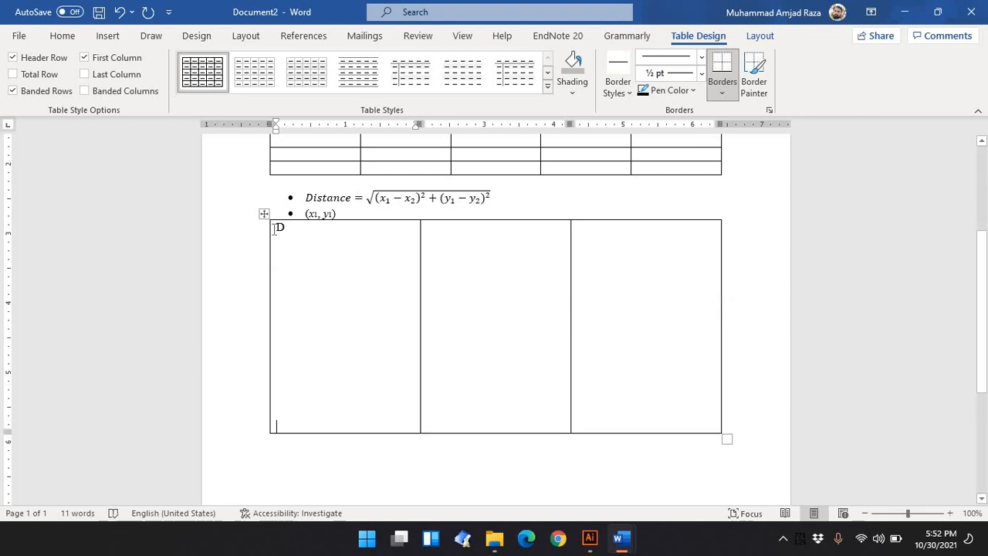
left_click_drag(274, 228, 255, 239)
key("Delete")
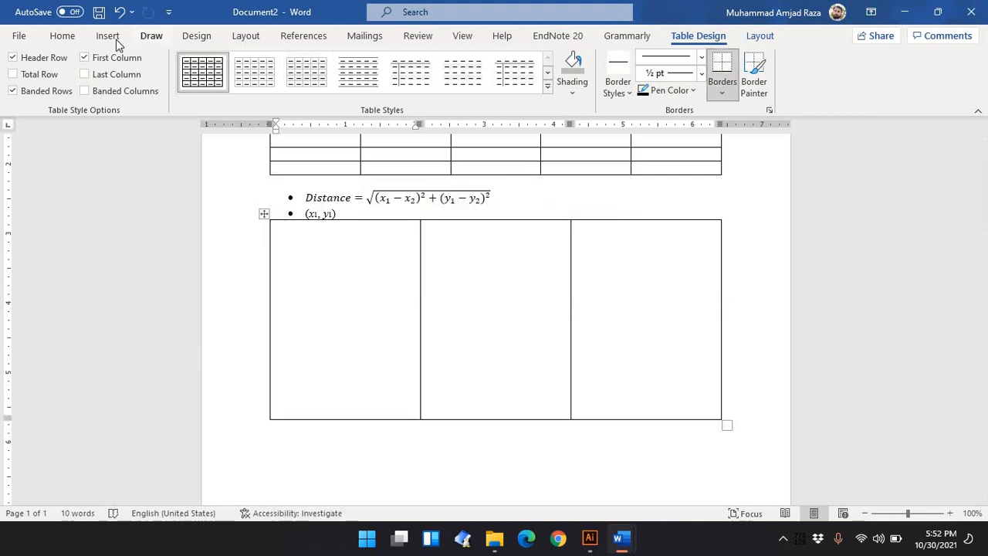
Draw a text box about 1.33 by 1.31 inches in the first table cell and type H in it
left_click(102, 37)
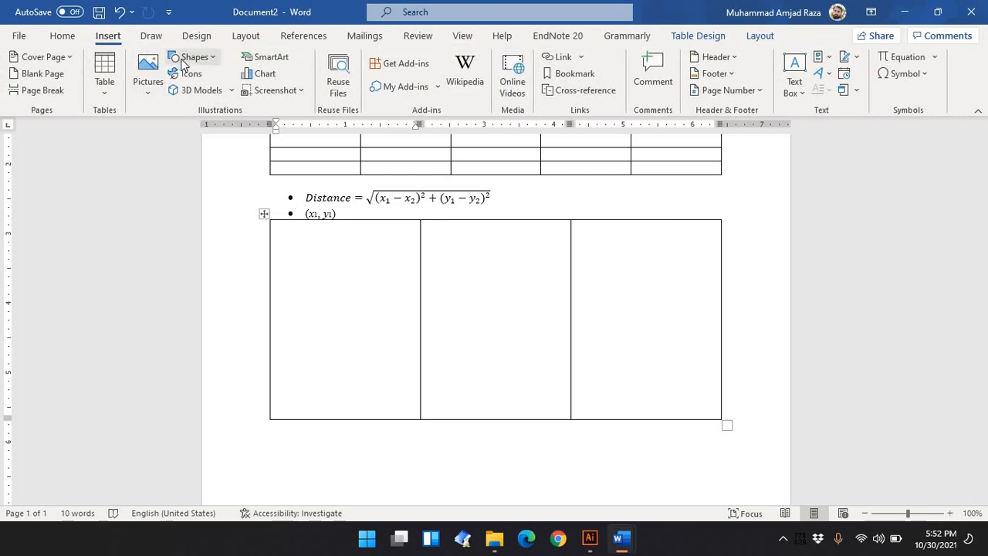
left_click(193, 58)
left_click(176, 98)
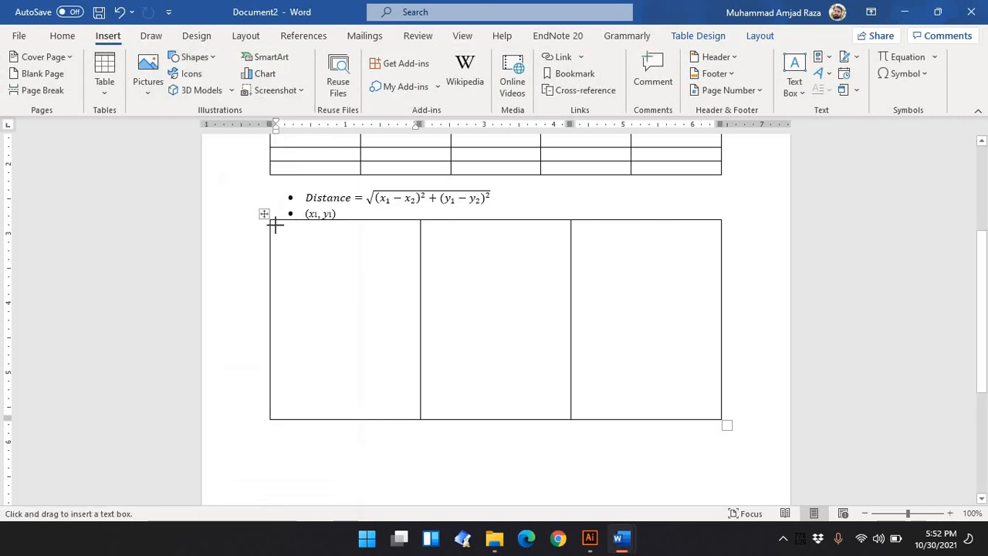
left_click_drag(312, 262, 368, 314)
type("H")
Select the H in the text box and apply a WordArt quick style to it
key("ctrl+a")
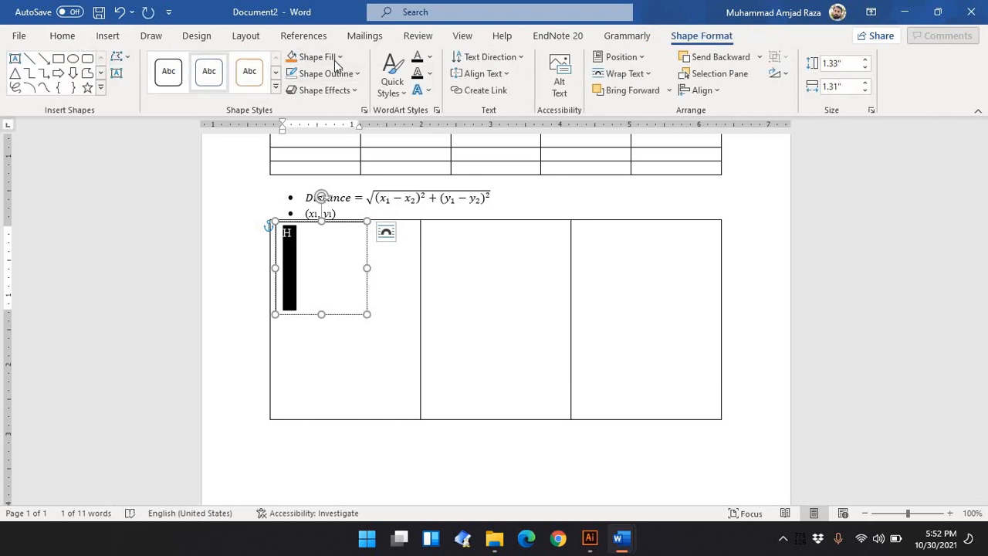
left_click(275, 86)
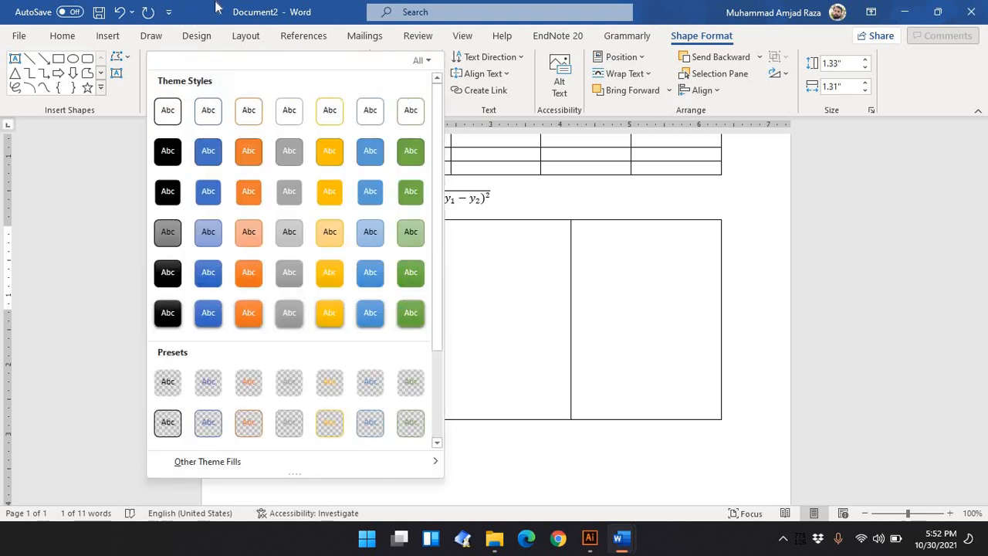
left_click(216, 7)
left_click(392, 75)
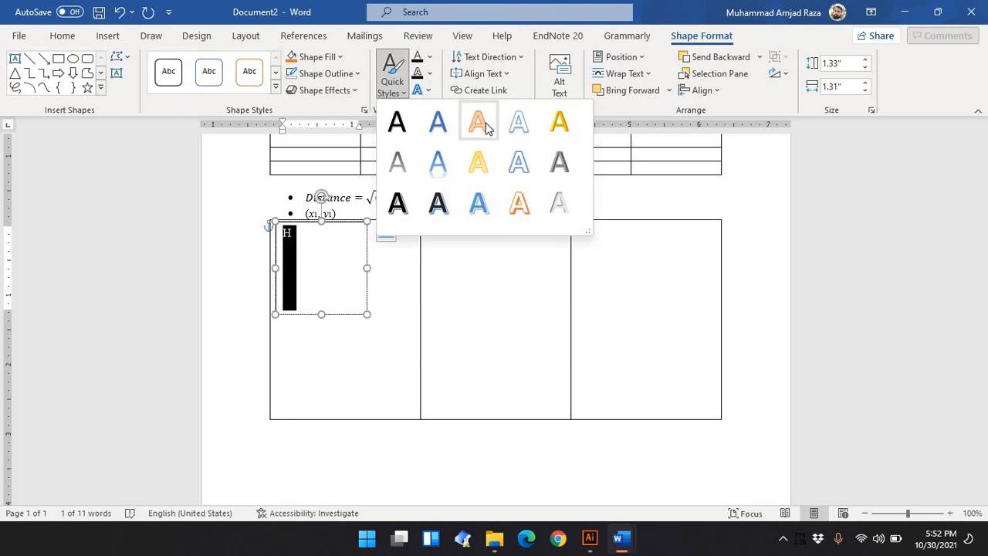
left_click(439, 205)
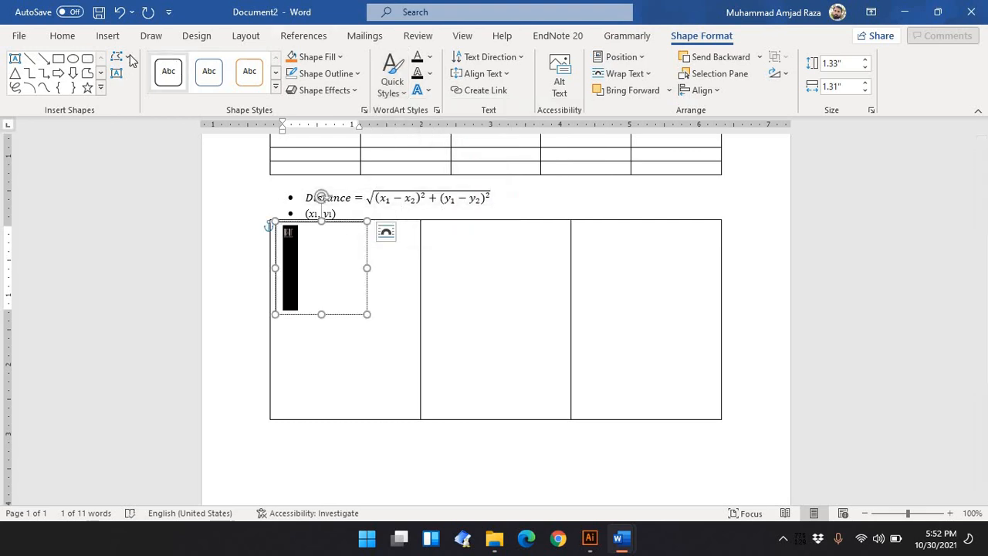
Increase the H's font size to 90 pt and stretch the text box slightly to fit the letter
left_click(63, 36)
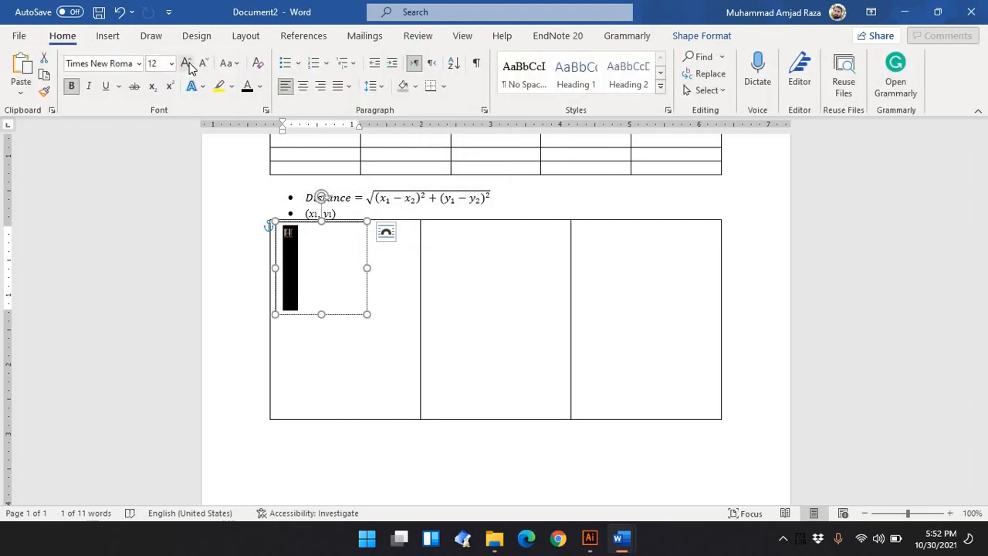
left_click(188, 65)
left_click(189, 65)
left_click(188, 65)
left_click(188, 65)
left_click(189, 65)
left_click(189, 65)
left_click(188, 64)
left_click(188, 65)
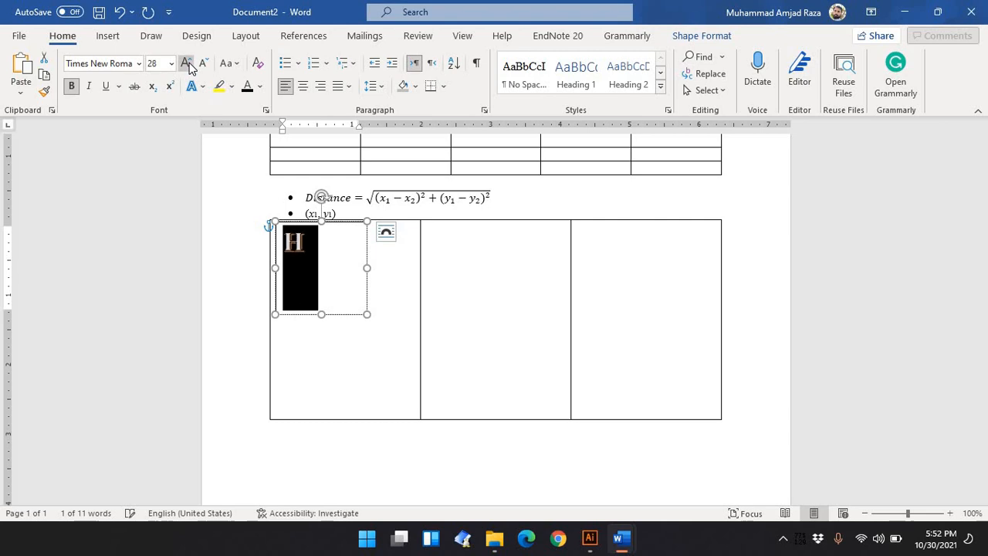
left_click(188, 65)
left_click(189, 65)
left_click(188, 65)
left_click(188, 65)
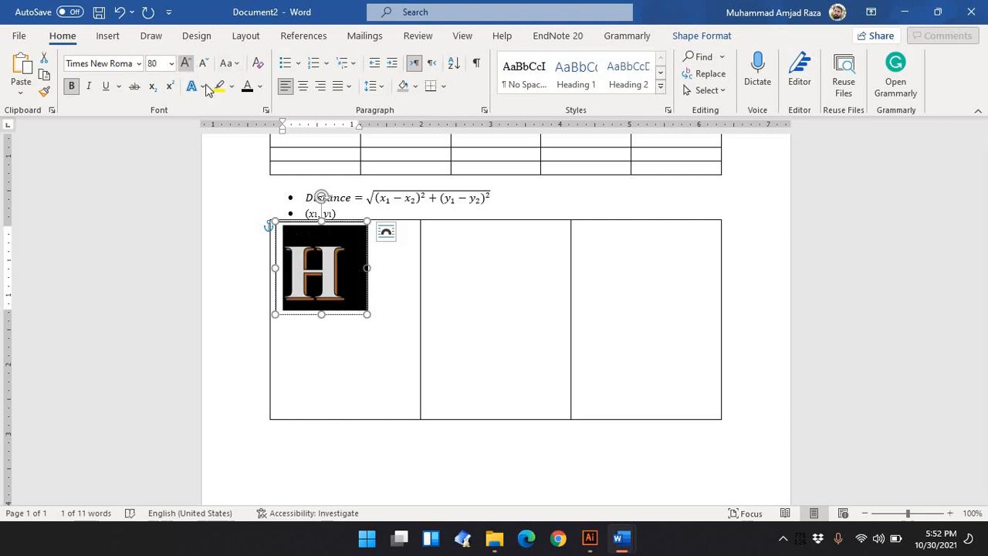
left_click(186, 63)
left_click_drag(367, 316, 369, 318)
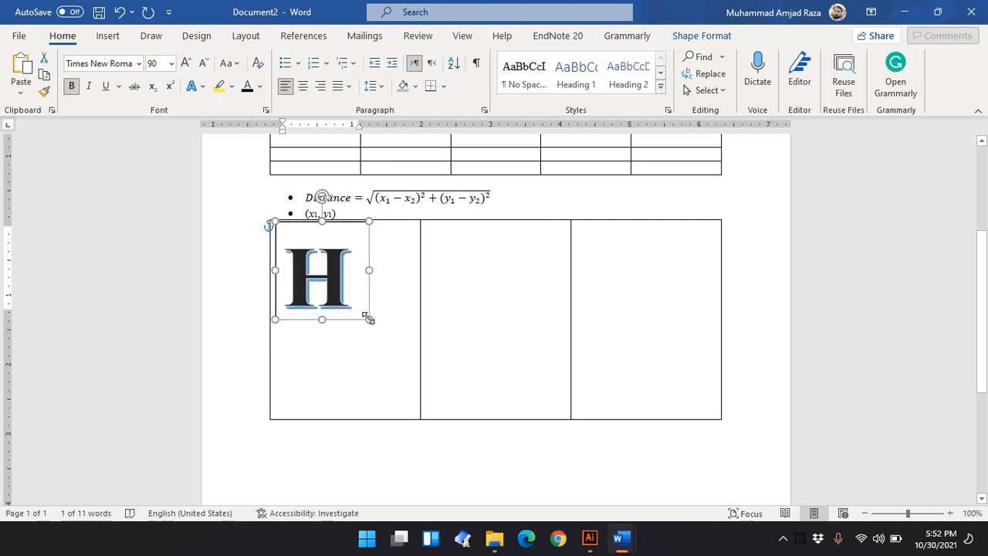
Open the text wrapping options for the text box
right_click(367, 318)
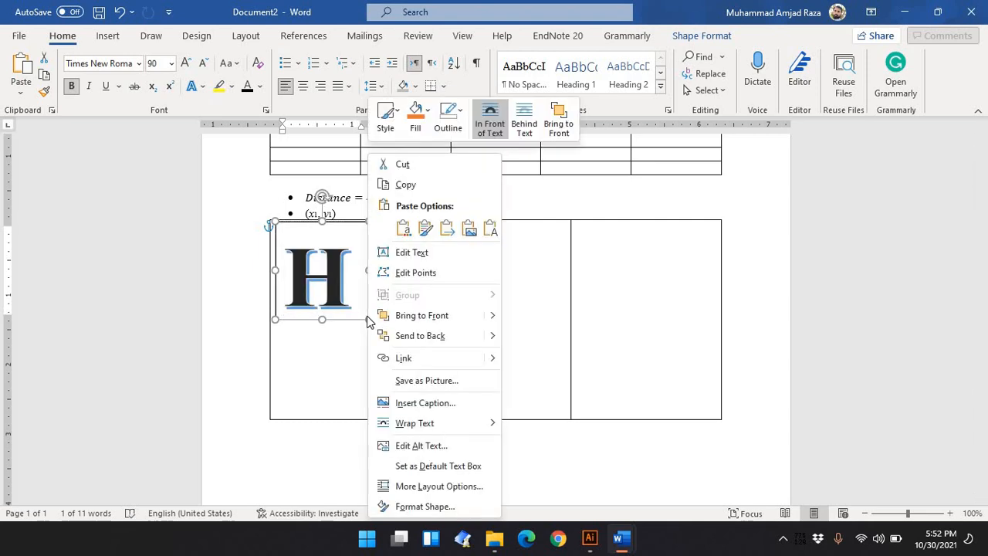
mouse_move(466, 421)
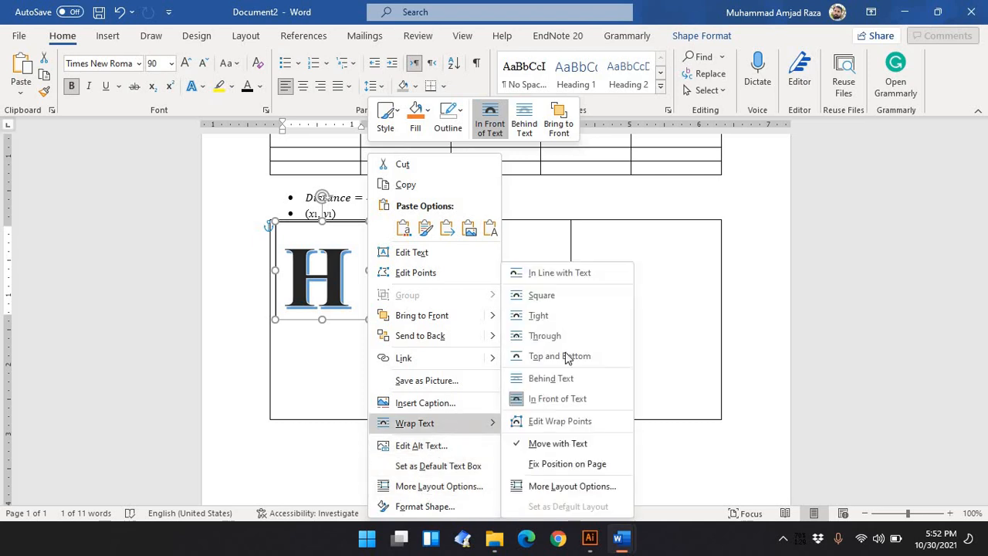
Set the H text box's wrapping to Square and remove its outline
left_click(575, 297)
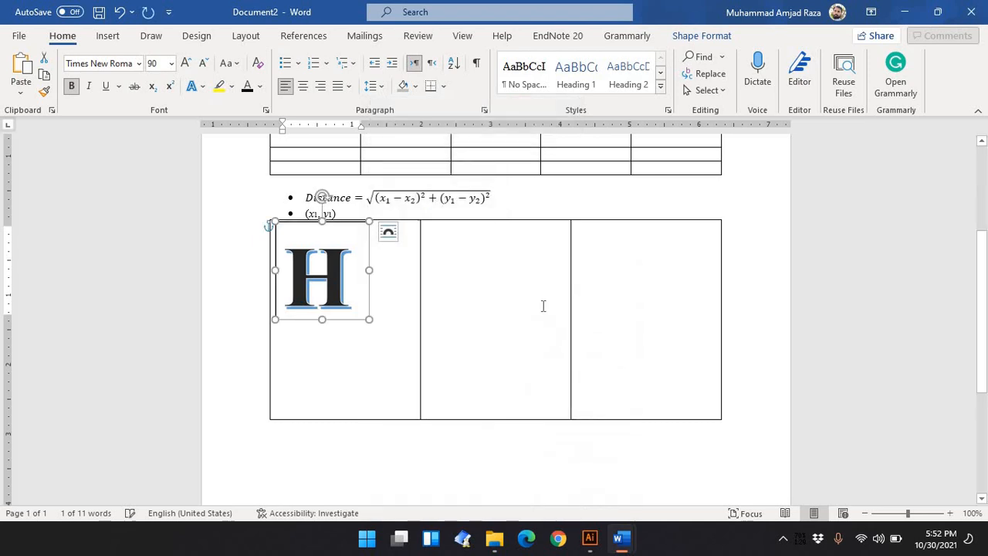
right_click(369, 325)
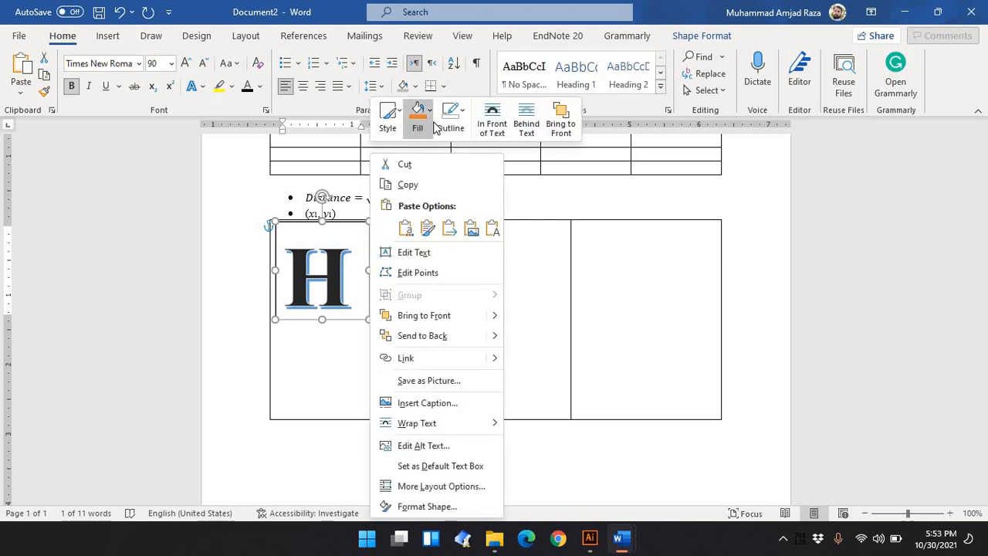
left_click(459, 129)
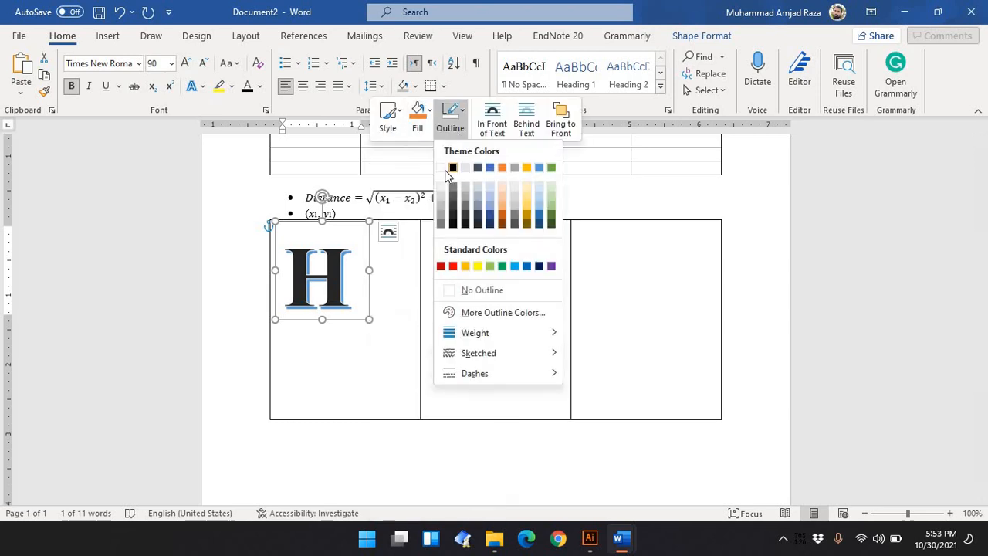
left_click(478, 291)
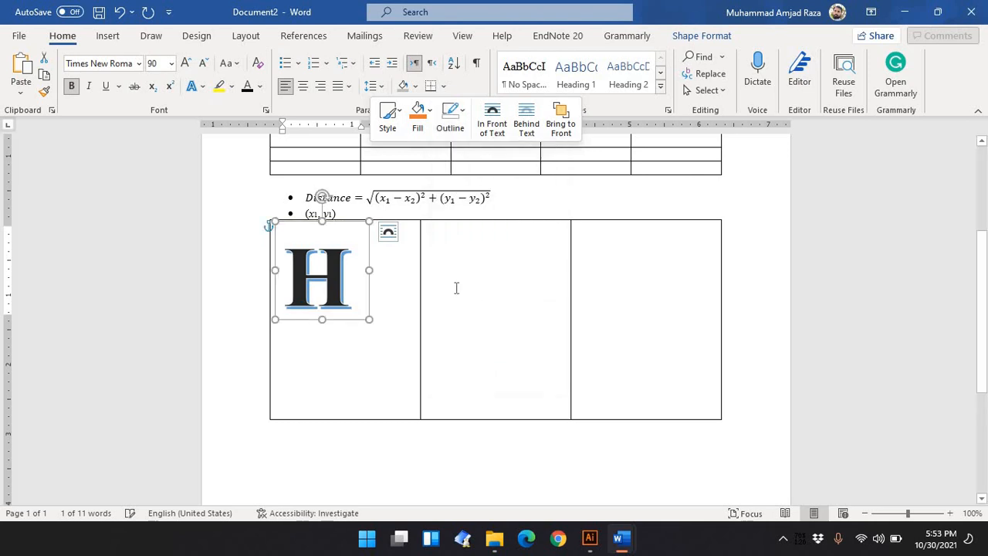
Clear the empty lines in the first cell and type Ead and line beside the H
left_click(376, 266)
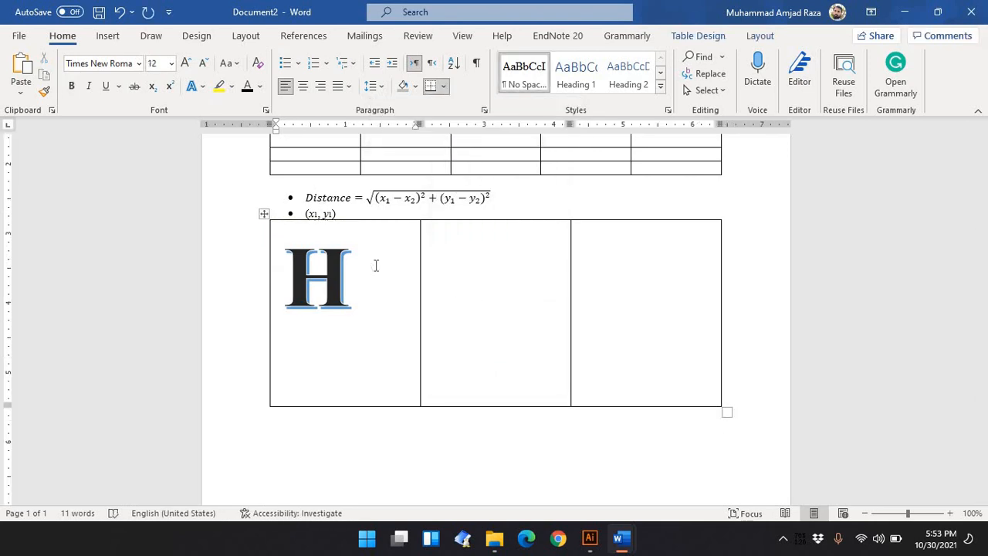
key("BackSpace")
key("BackSpace")
key("BackSpace")
key("BackSpace")
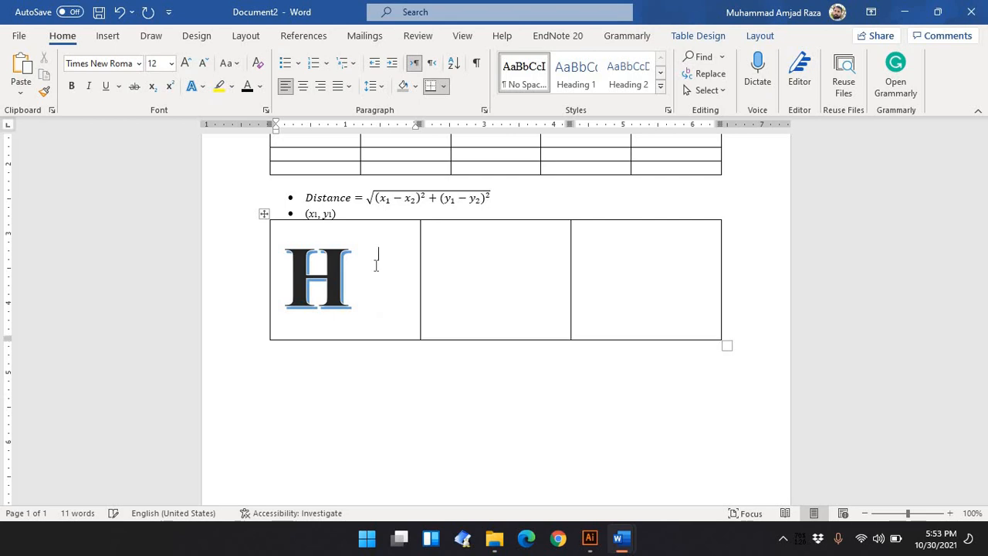
key("Return")
key("Return")
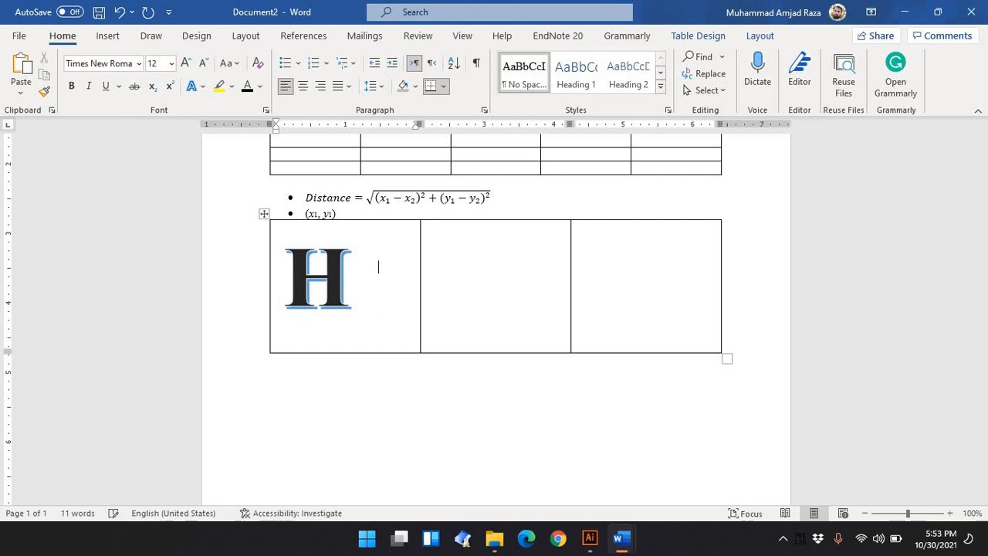
key("BackSpace")
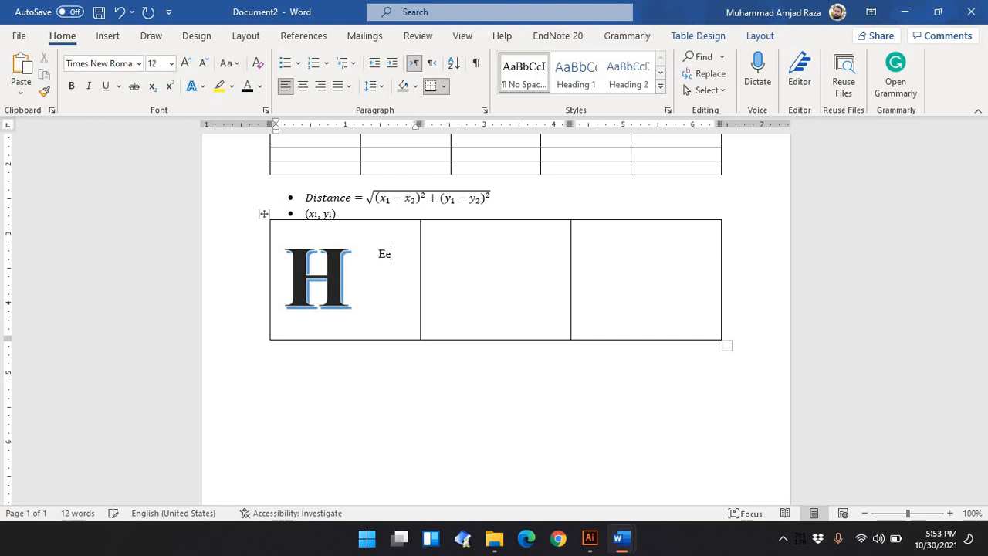
key("Return")
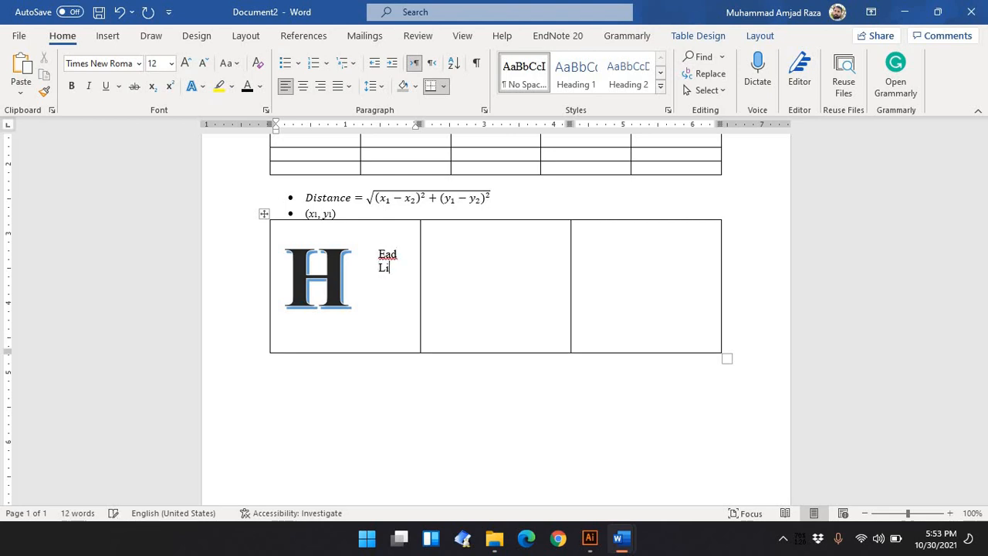
key("BackSpace")
key("BackSpace")
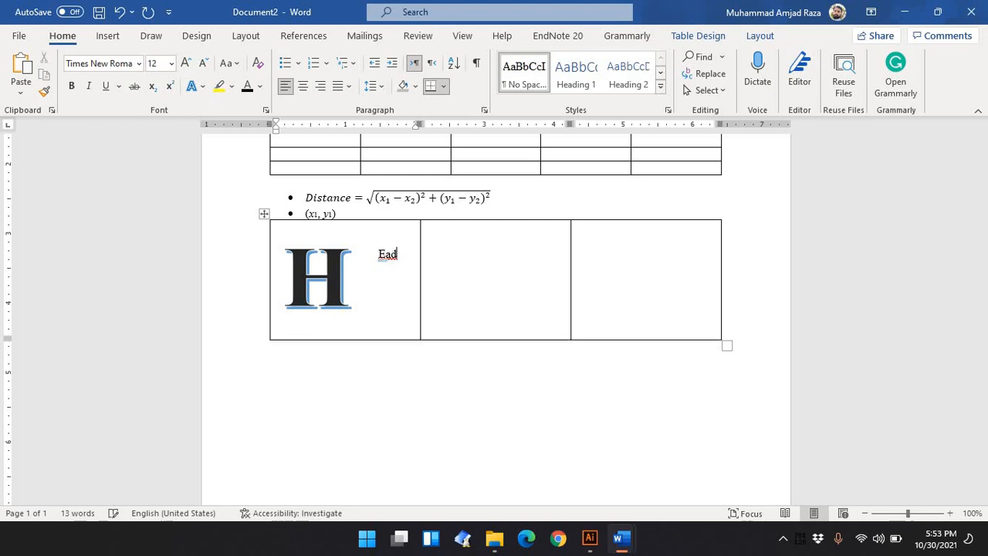
key("Return")
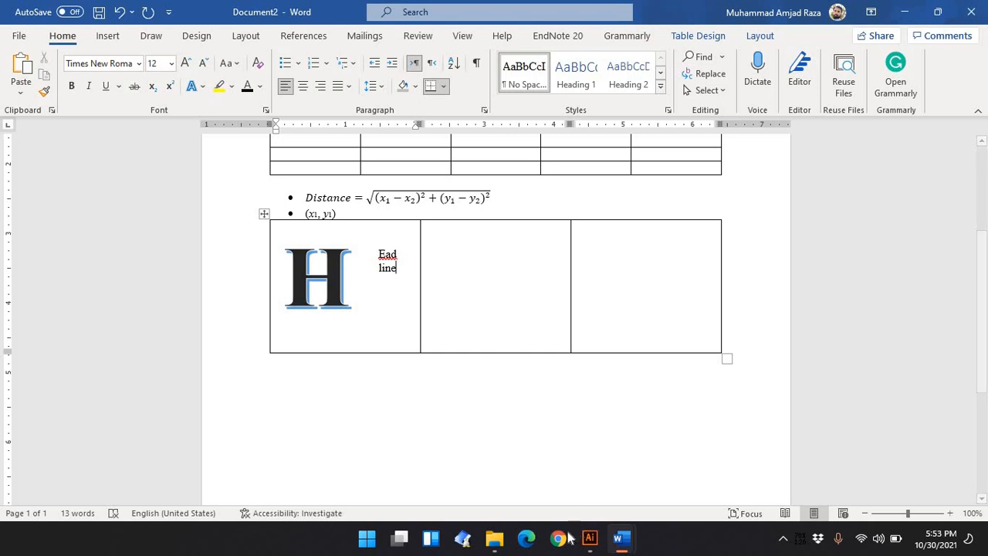
Switch to ICT Lab 3.docx and select its EAD LINES heading text with The Quick to copy it
mouse_move(622, 538)
left_click(505, 484)
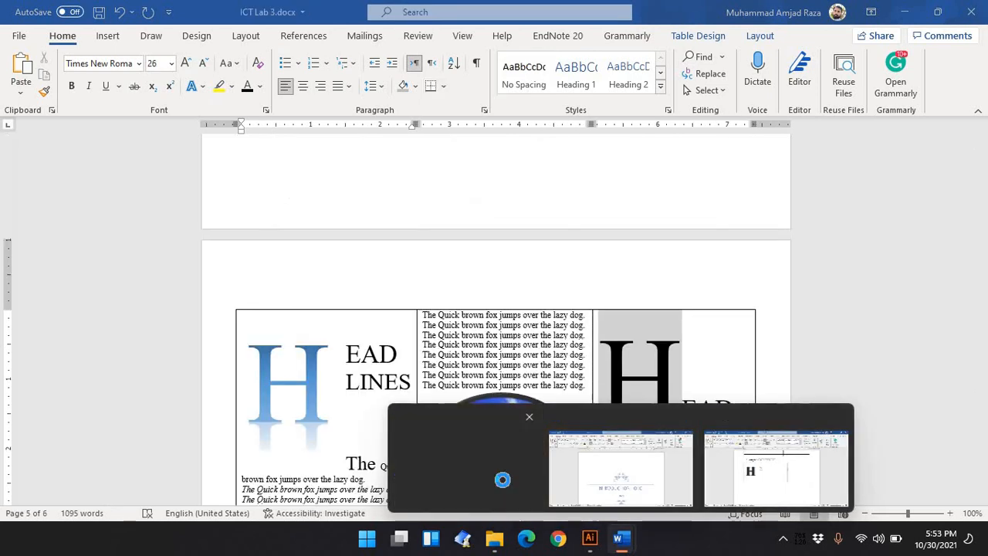
left_click_drag(348, 354, 410, 415)
key("ctrl+c")
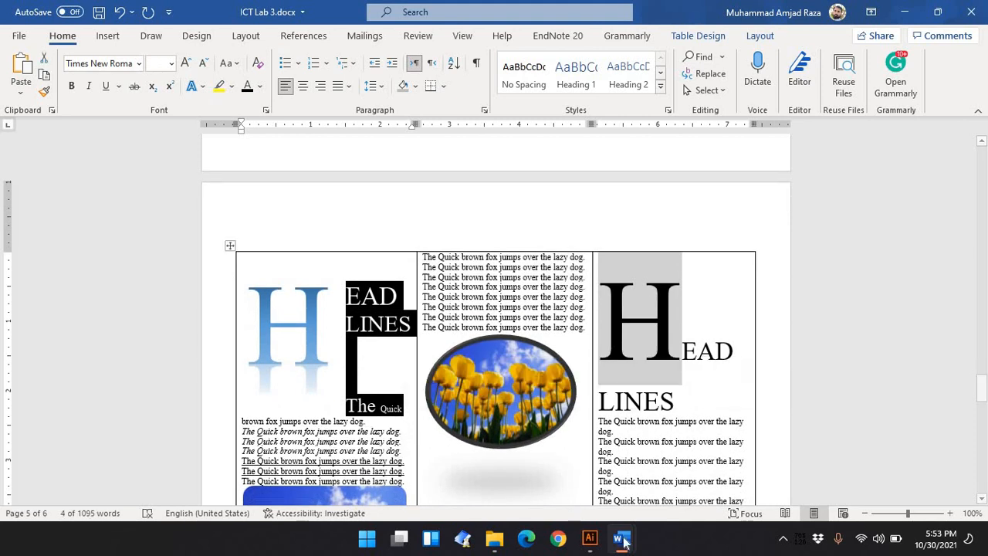
Return to Document2 and replace the typed Ead line text with the copied heading text
mouse_move(622, 538)
left_click(728, 479)
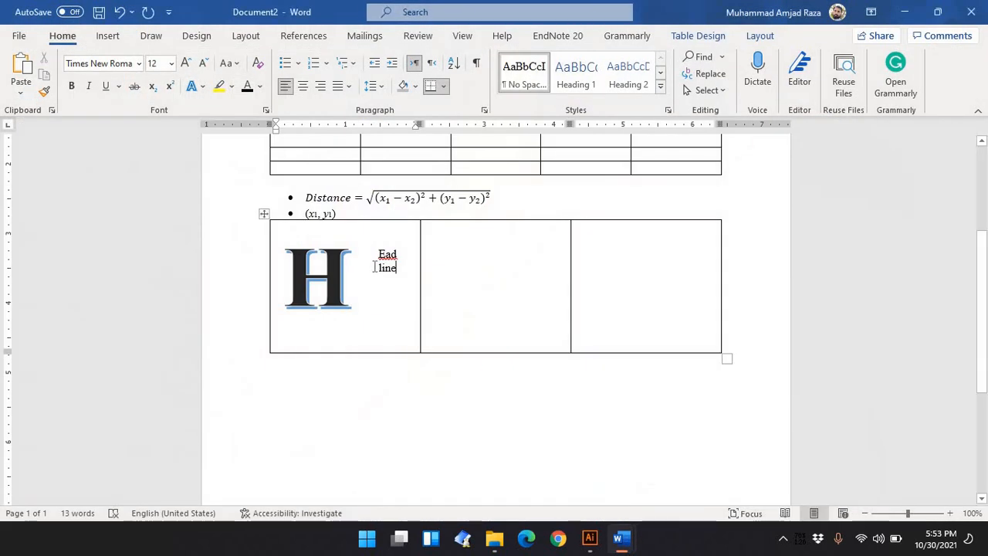
triple_click(391, 258)
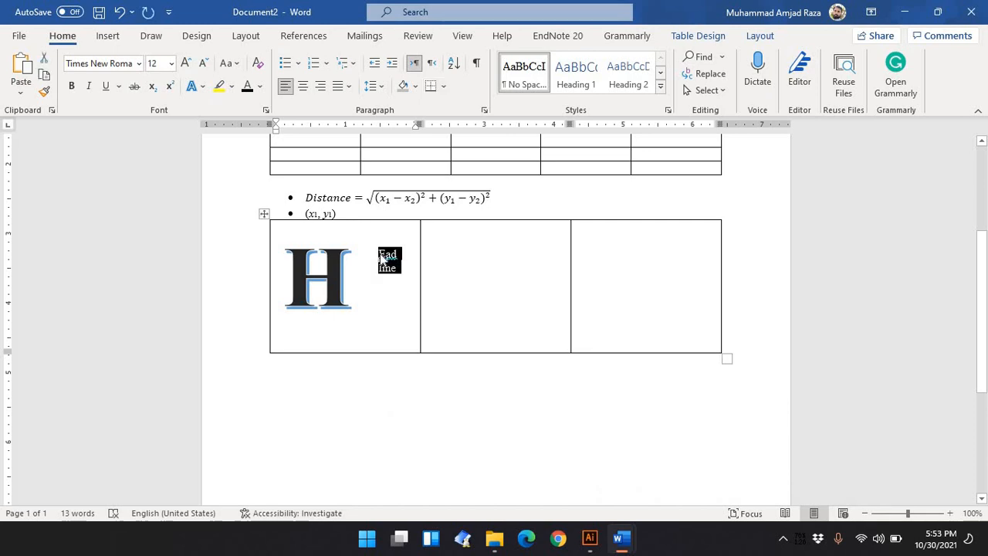
key("ctrl+v")
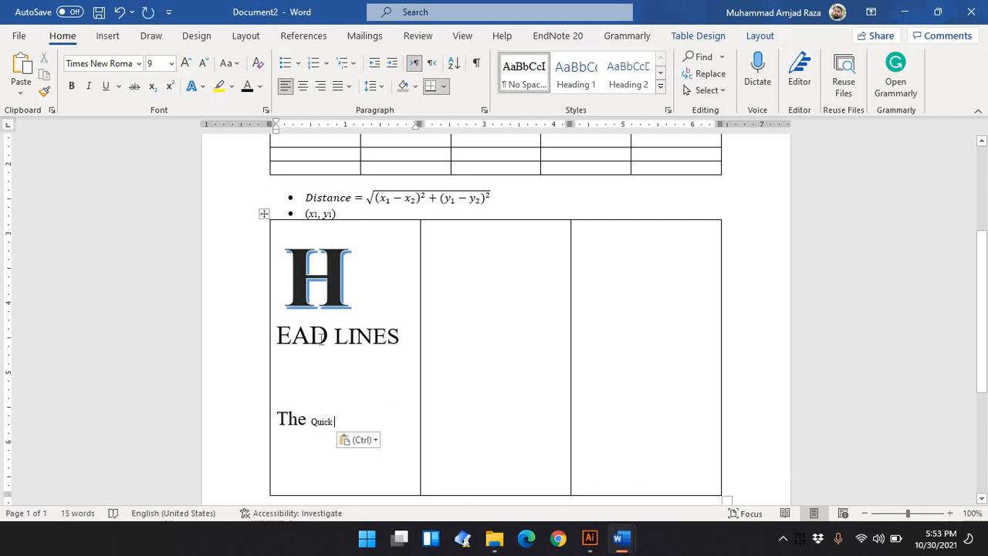
Narrow the H text box slightly so the EAD text wraps beside the letter
left_click(323, 334)
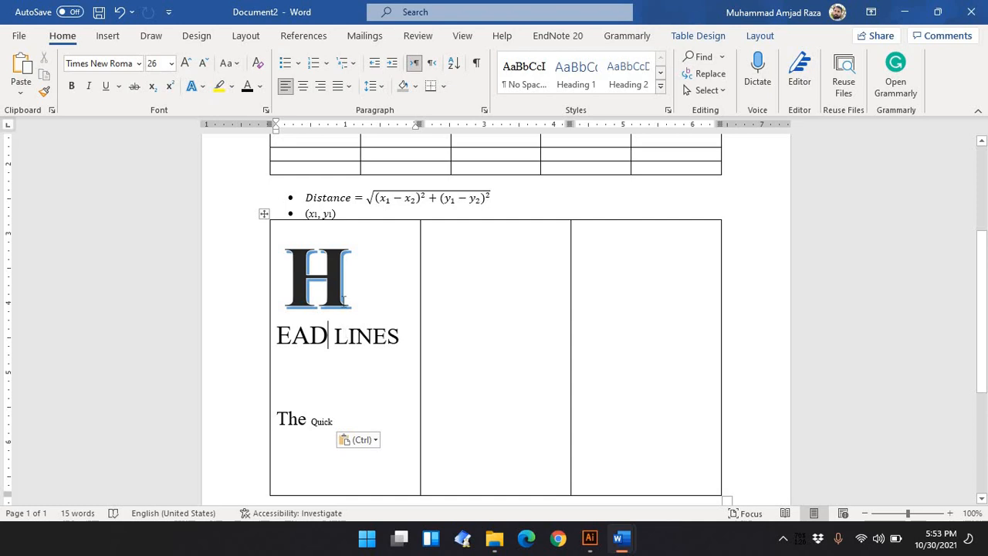
left_click(345, 290)
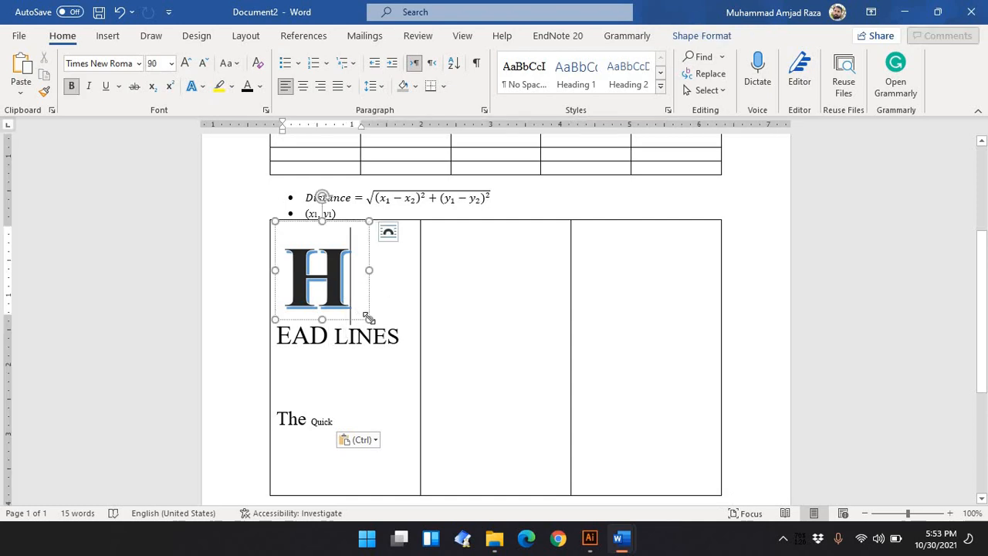
left_click_drag(353, 315, 350, 314)
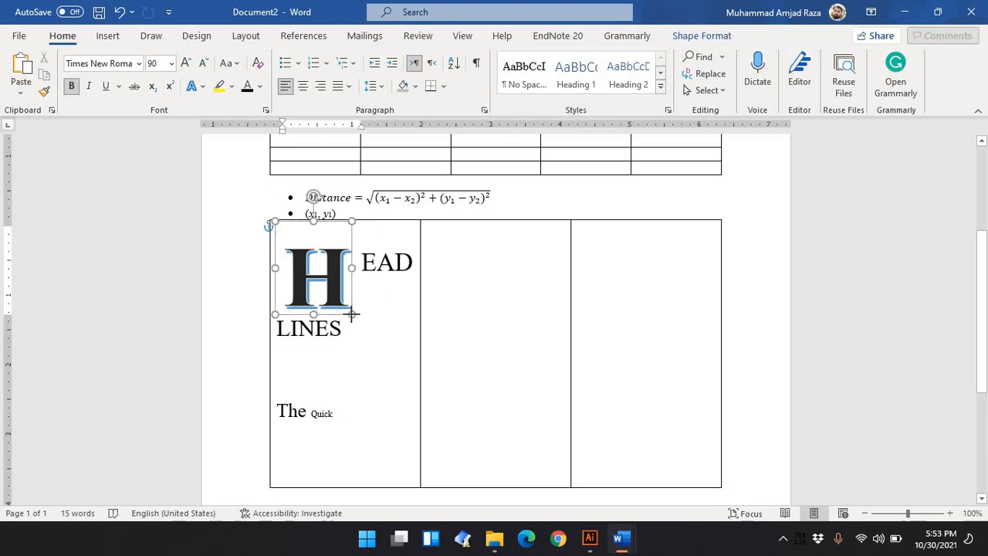
Select EAD LINES and decrease its font size so both words stack beside the H
left_click(378, 323)
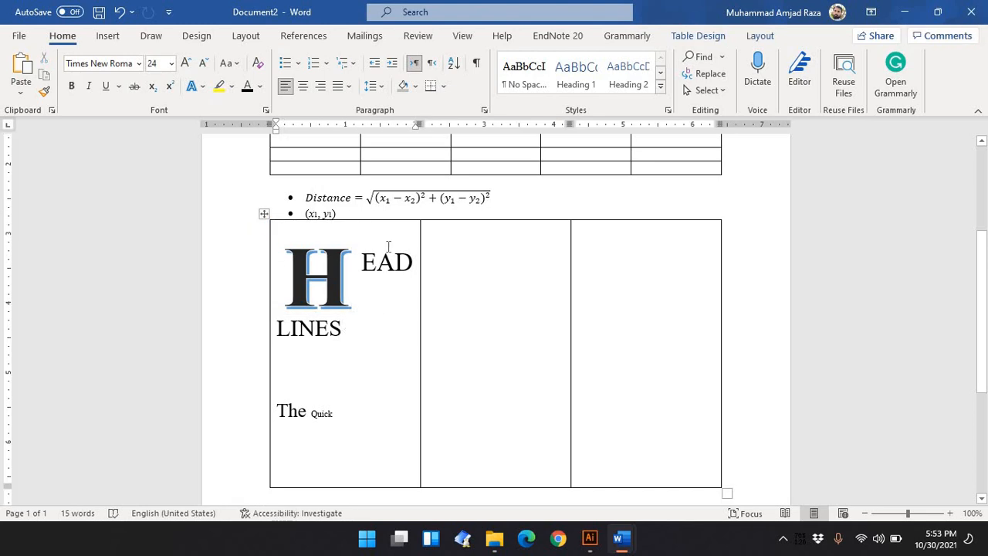
left_click_drag(388, 245, 362, 263)
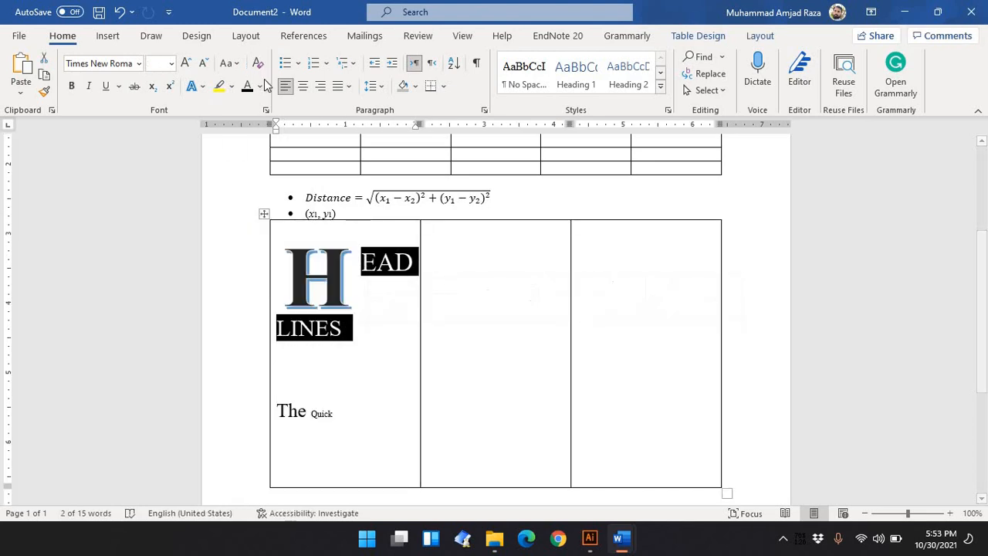
left_click(206, 65)
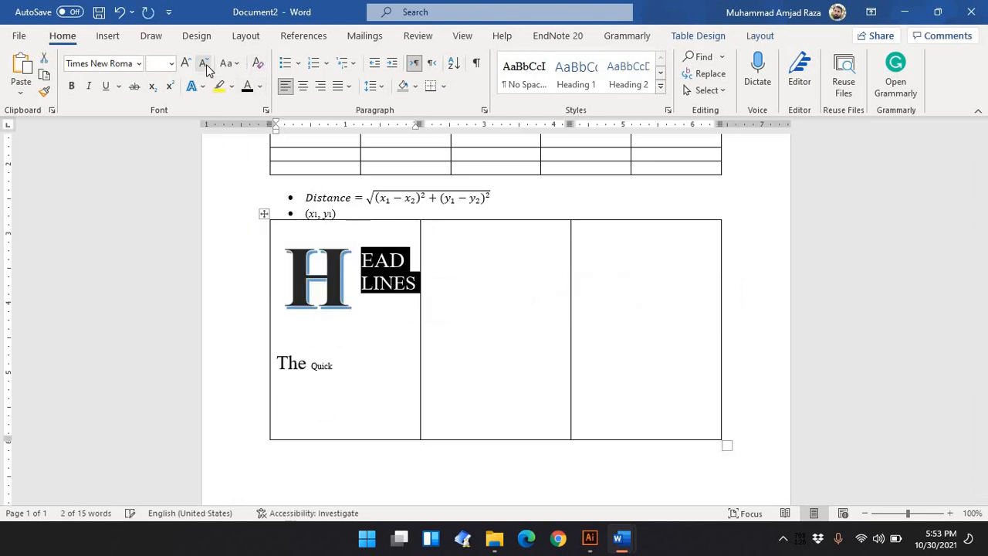
Remove the empty lines so The moves up beneath LINES beside the H
left_click(332, 346)
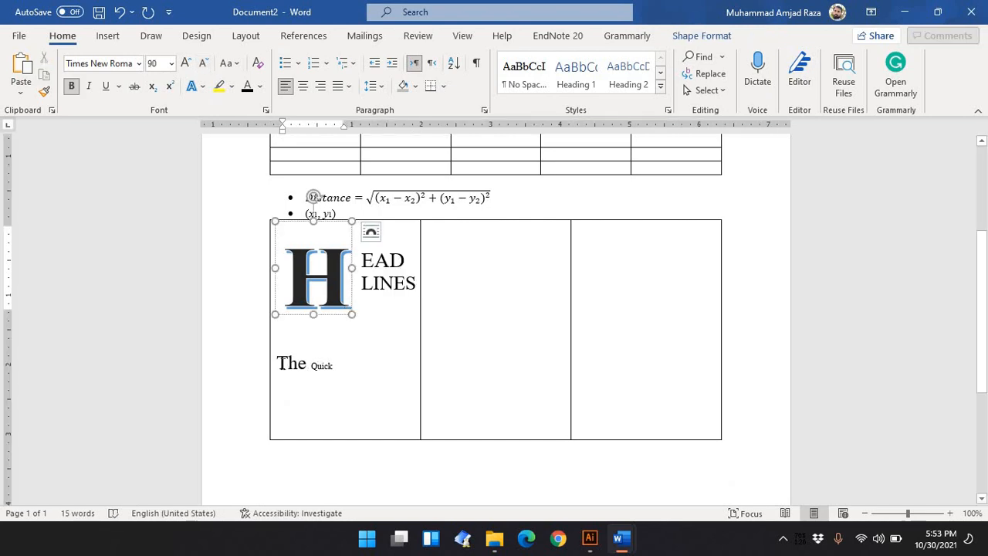
left_click(283, 364)
key("BackSpace")
key("BackSpace")
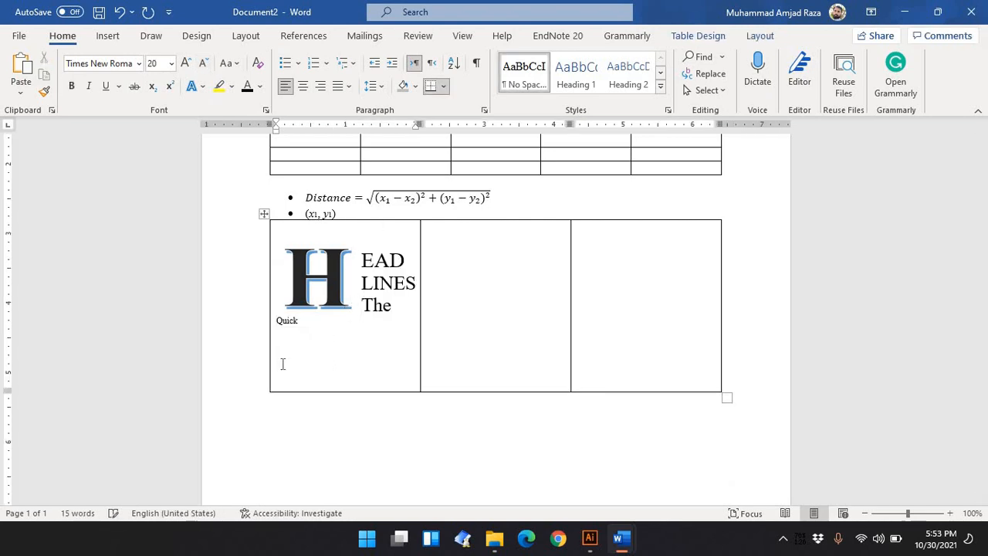
key("BackSpace")
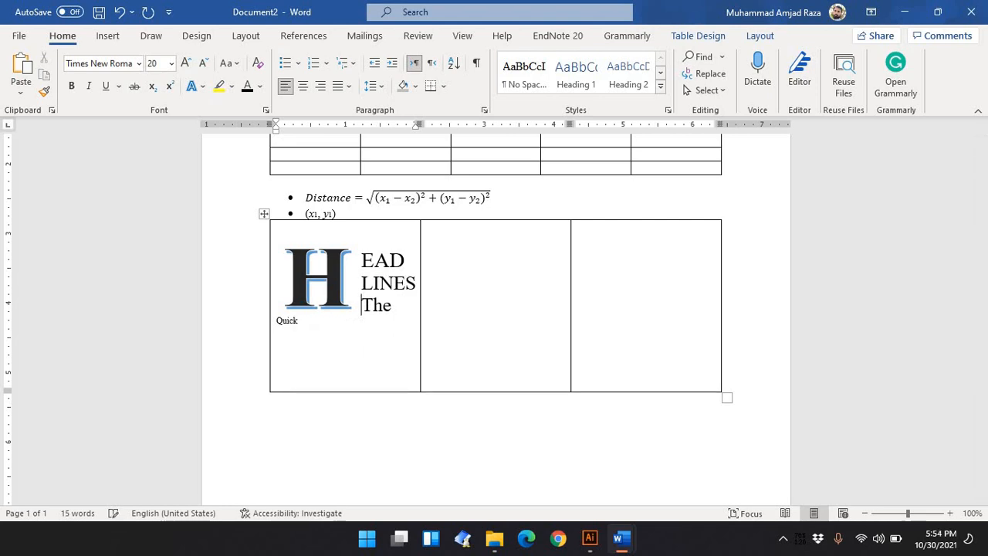
Adjust the line breaks around The and Quick, then start a new paragraph after Quick
key("Return")
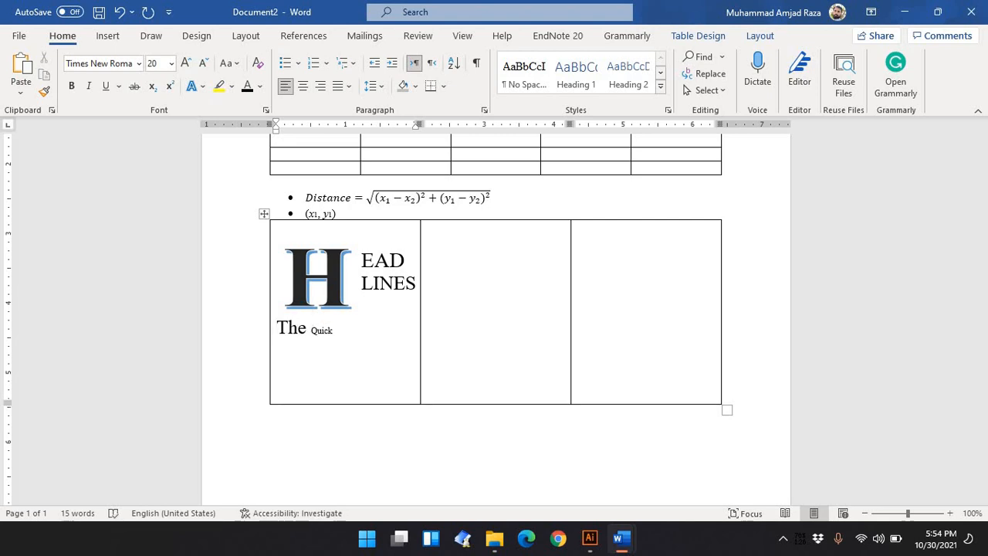
key("BackSpace")
key("Return")
key("BackSpace")
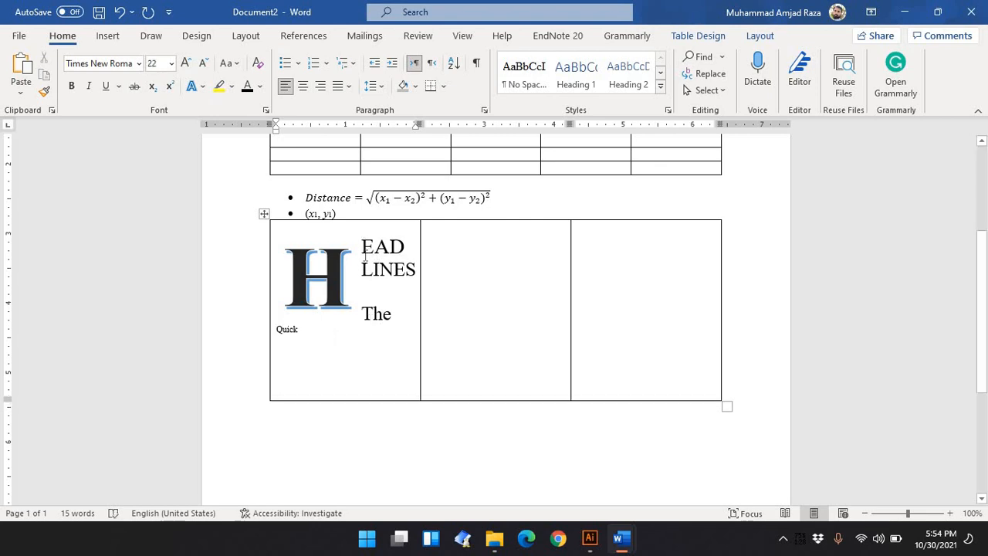
key("BackSpace")
key("BackSpace")
left_click(410, 316)
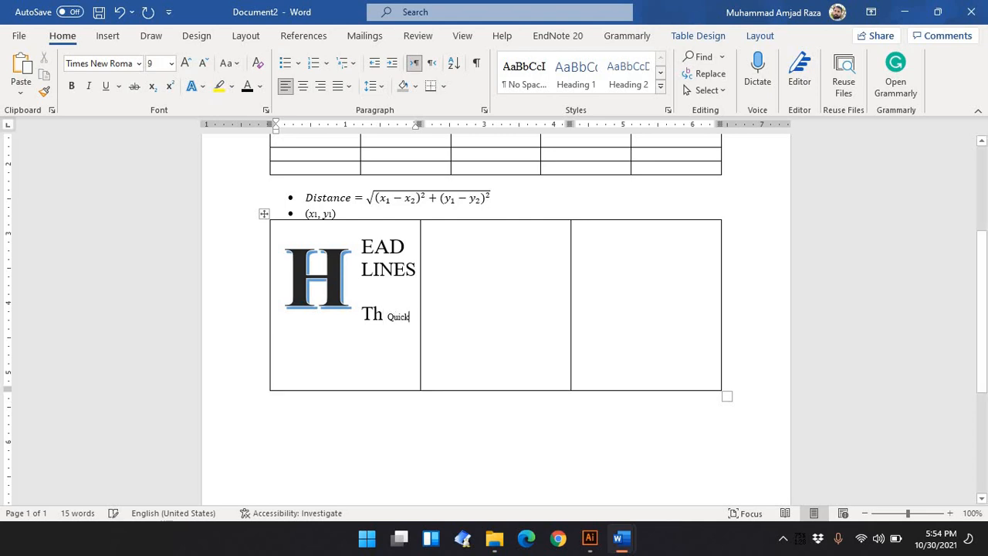
key("Return")
Switch to ICT Lab 4.docx and scroll through its last page of instructions
mouse_move(621, 538)
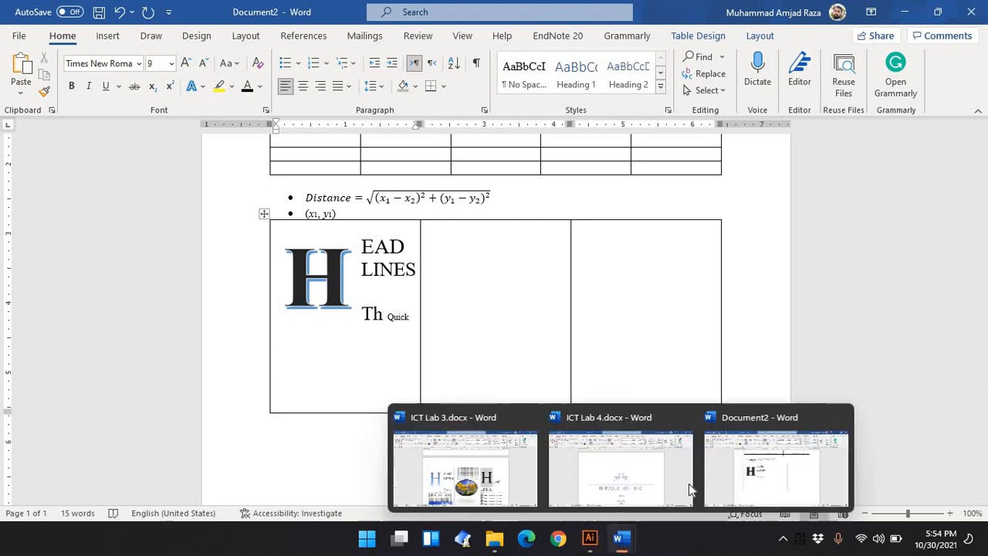
left_click(737, 478)
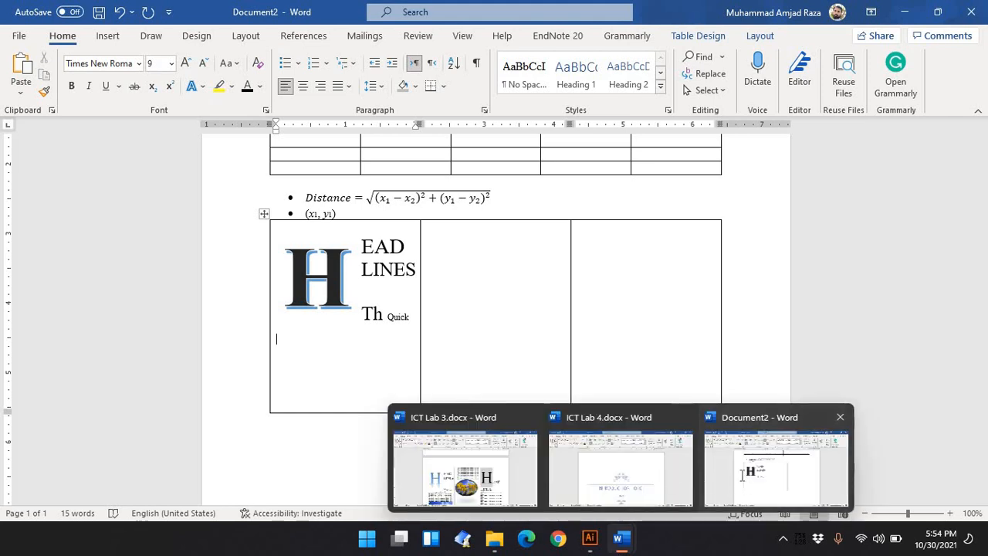
mouse_move(620, 538)
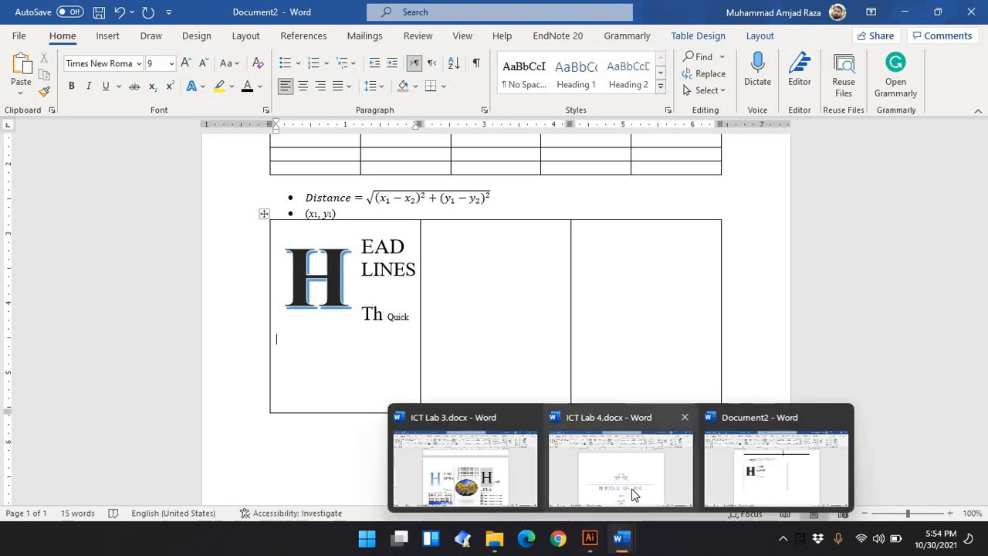
left_click(633, 494)
scroll(387, 372, "down", 20)
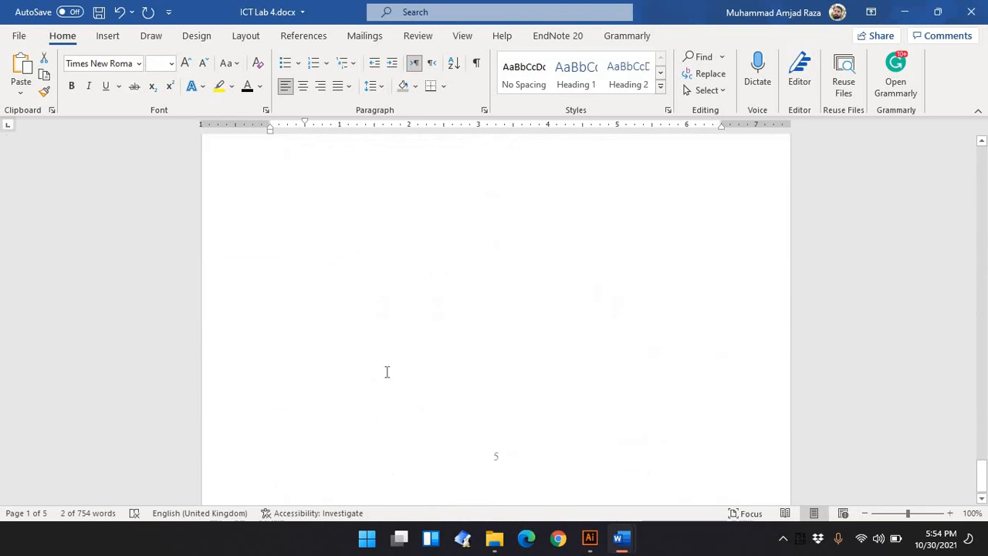
Switch to ICT Lab 3.docx and select the seven quick brown fox lines under the heading
mouse_move(624, 540)
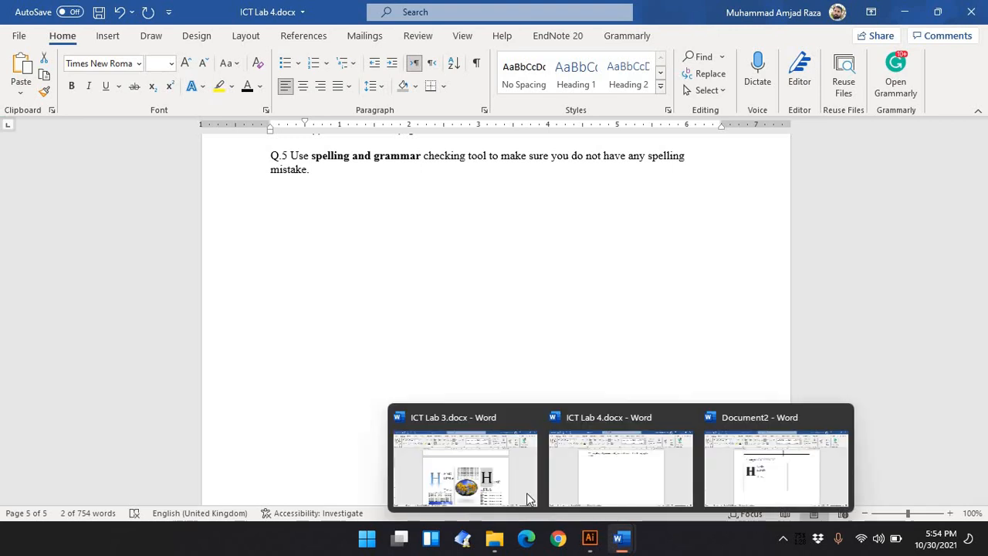
left_click(509, 491)
scroll(439, 275, "down", 4)
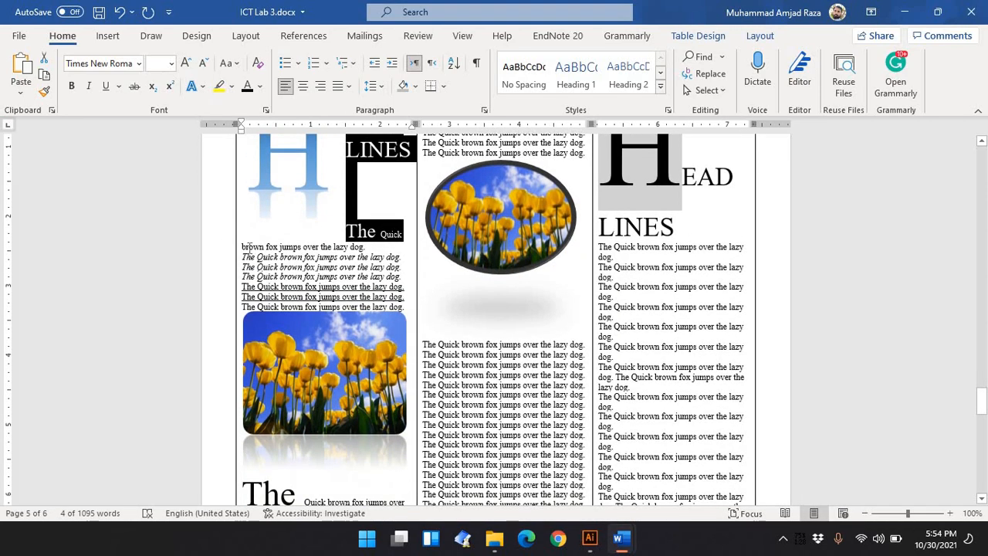
left_click_drag(242, 246, 407, 309)
key("ctrl+c")
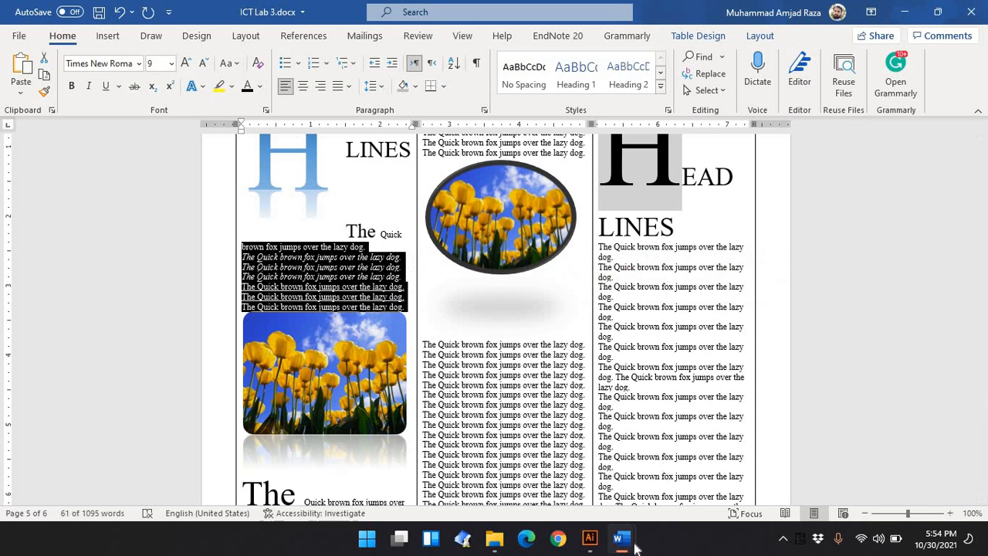
Switch to Document2 and replace the partial "Th Quick" text in the first cell with the copied fox lines
mouse_move(624, 541)
left_click(728, 485)
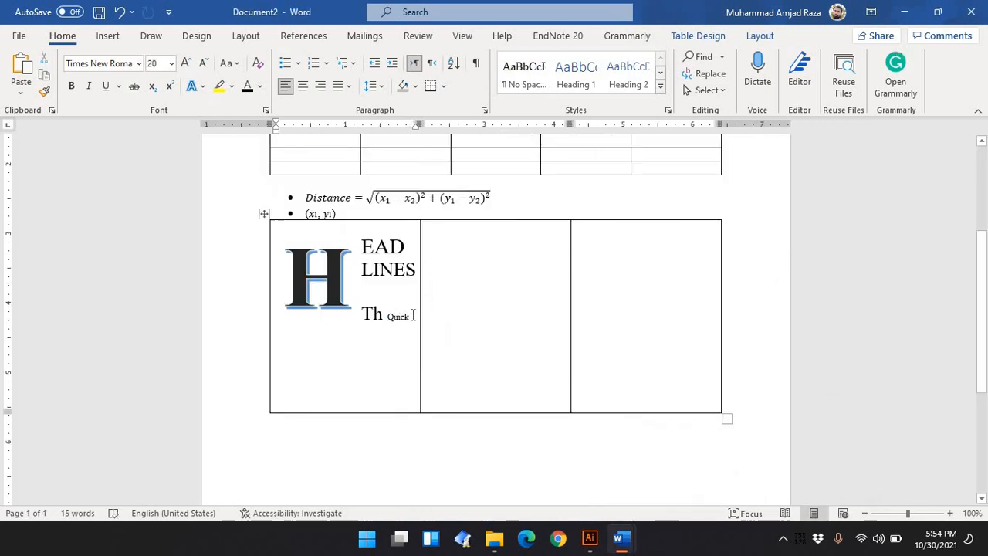
left_click_drag(414, 315, 369, 313)
key("BackSpace")
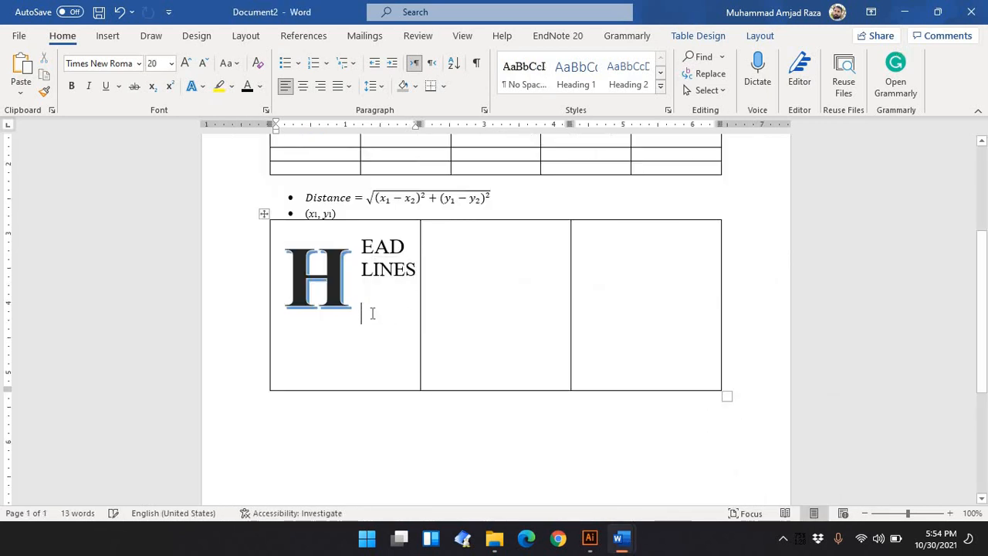
key("ctrl+v")
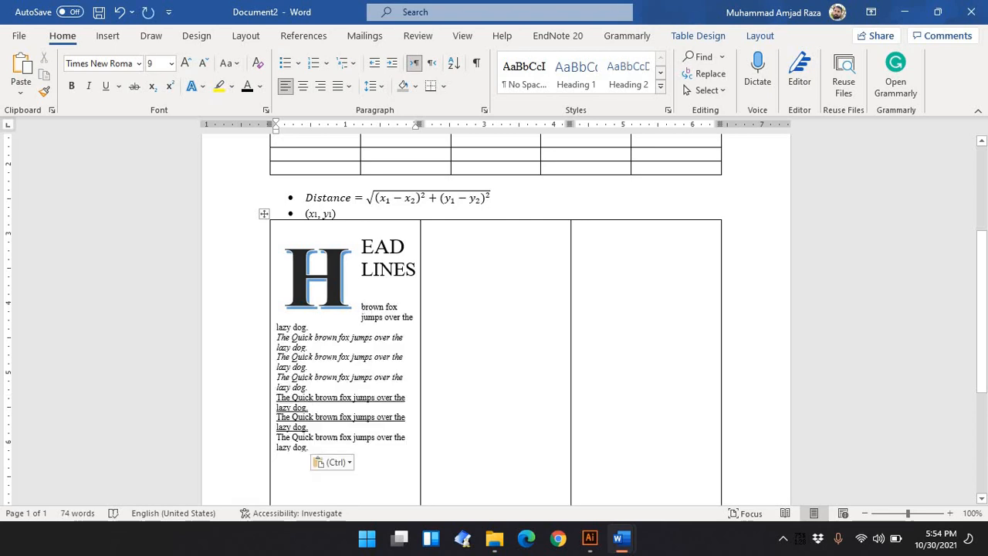
Retype "The Quick" at the start of the pasted text beside the H
left_click(361, 307)
type("The Q")
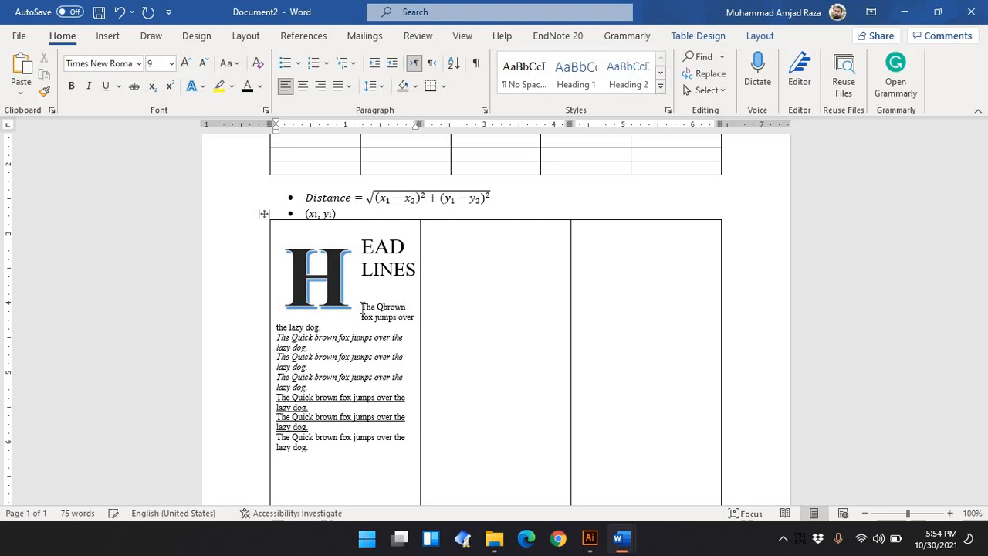
type("uick")
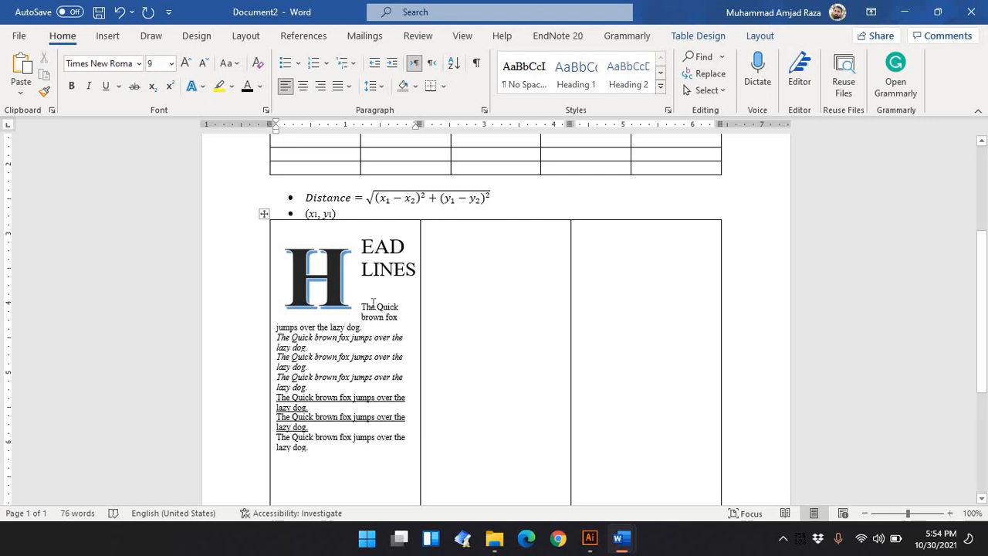
Enlarge "The" to 16 pt and make it bold
double_click(370, 305)
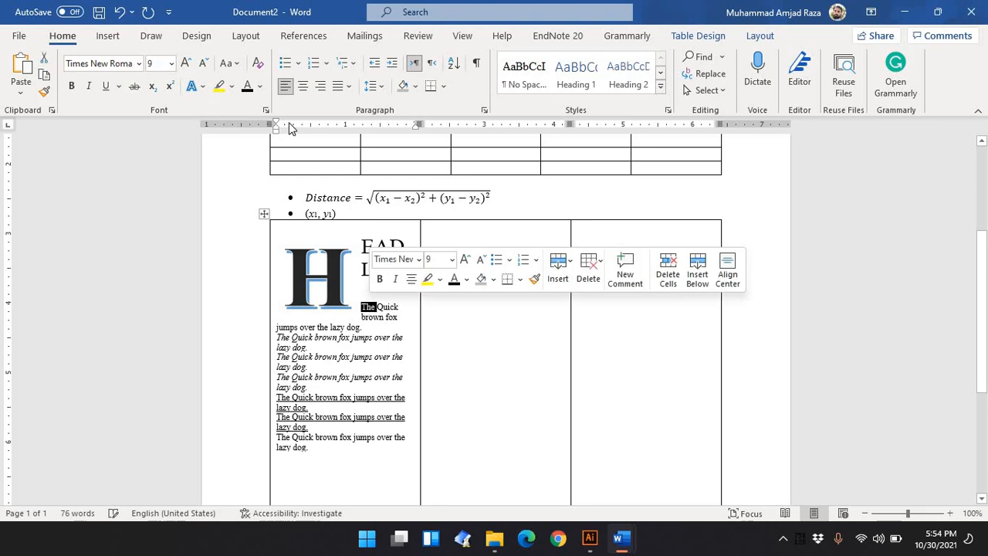
left_click(185, 61)
left_click(185, 62)
left_click(186, 61)
left_click(185, 62)
left_click(185, 62)
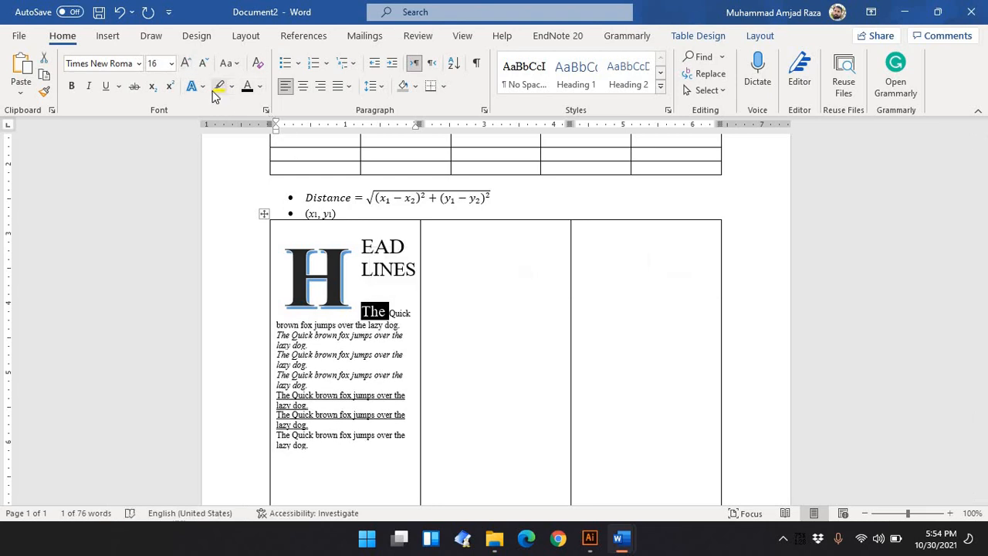
left_click(71, 86)
left_click(403, 323)
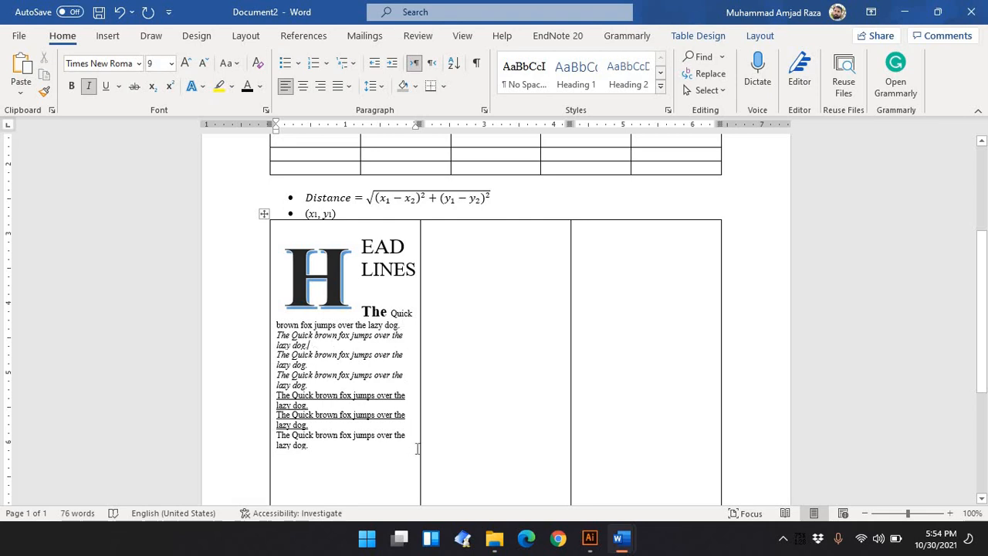
Apply the No Spacing style to the fox lines and remove their italic and underline formatting
left_click_drag(356, 455, 264, 329)
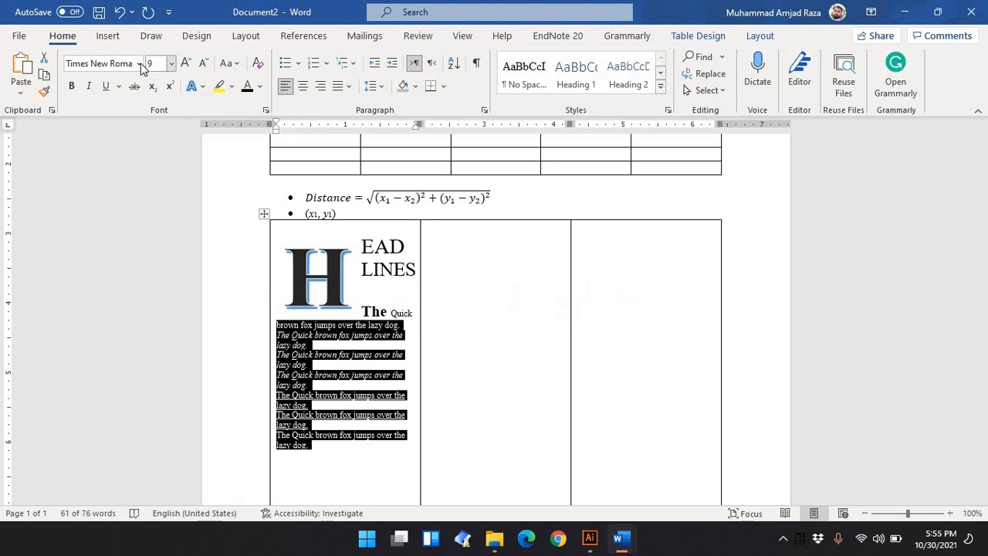
left_click(518, 77)
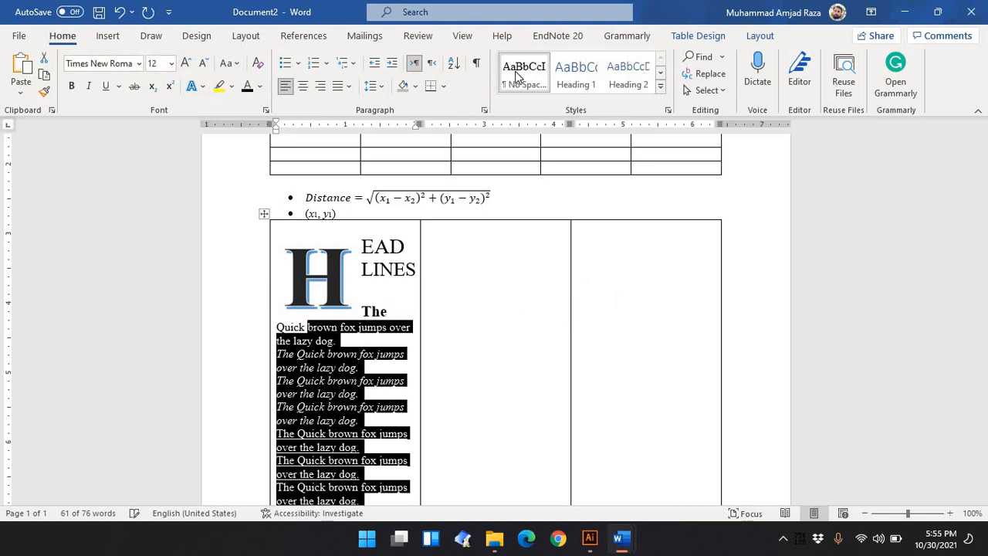
left_click(80, 91)
left_click(79, 90)
left_click(105, 93)
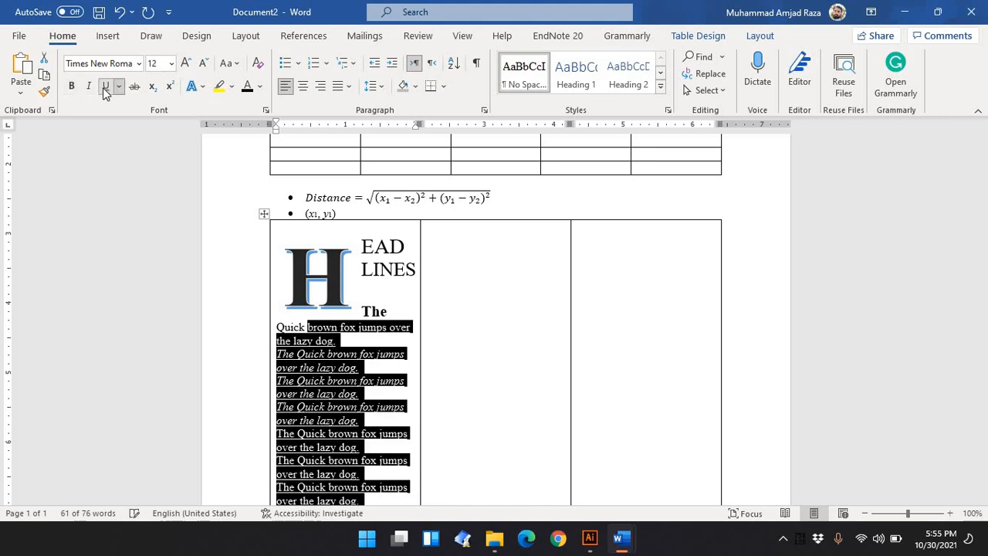
left_click(105, 94)
left_click(94, 92)
left_click(94, 93)
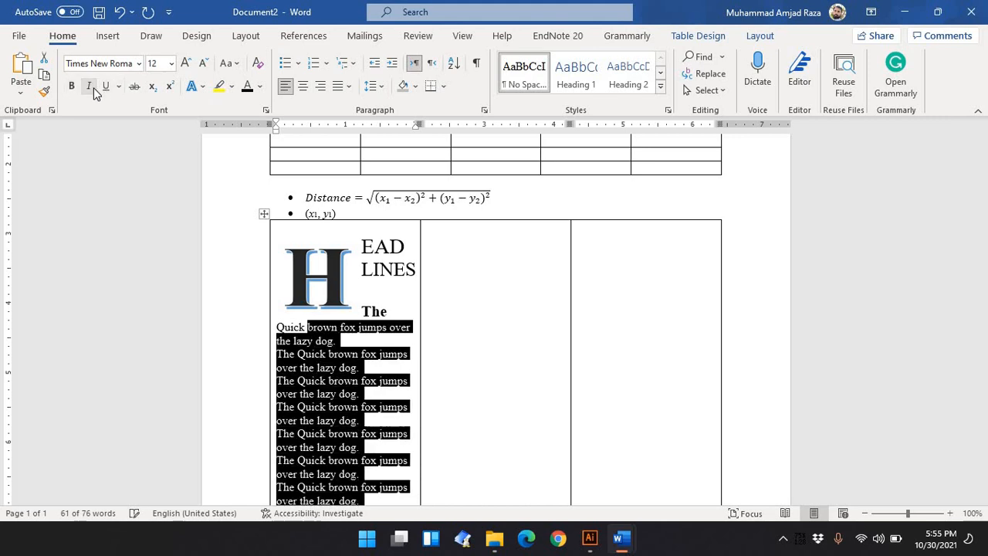
left_click(364, 461)
scroll(364, 460, "down", 1)
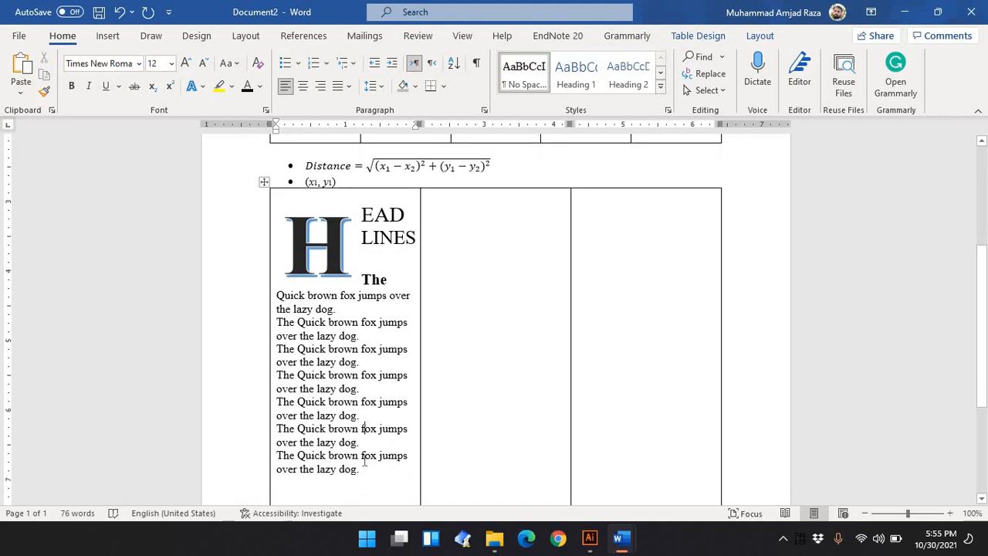
Shrink the selected fox lines to 10 pt
left_click_drag(276, 485, 275, 287)
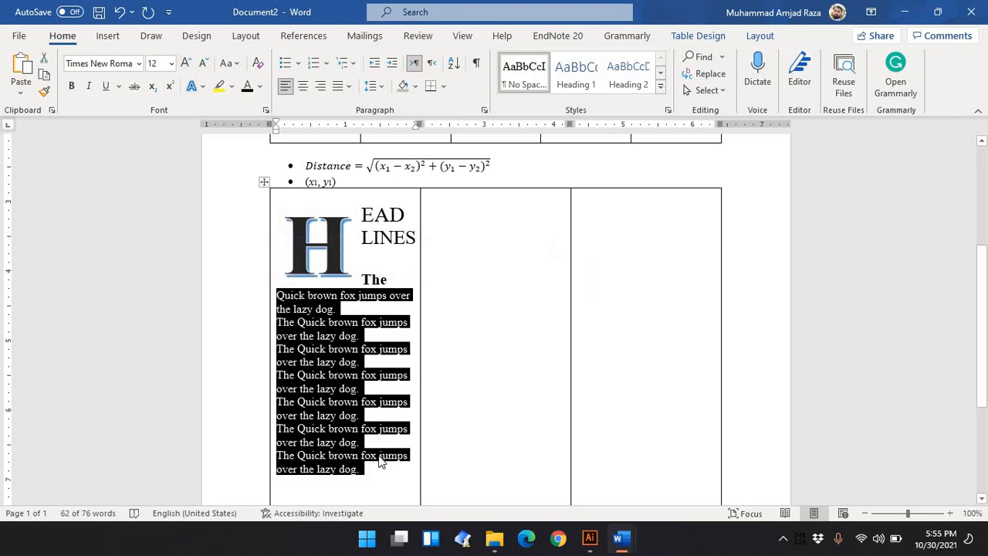
left_click(205, 68)
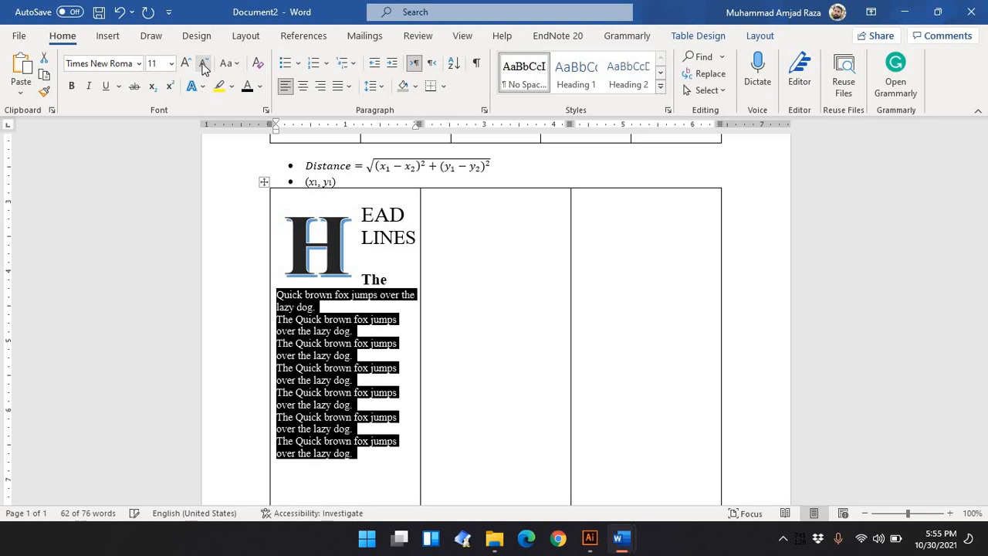
left_click(204, 68)
left_click(347, 441)
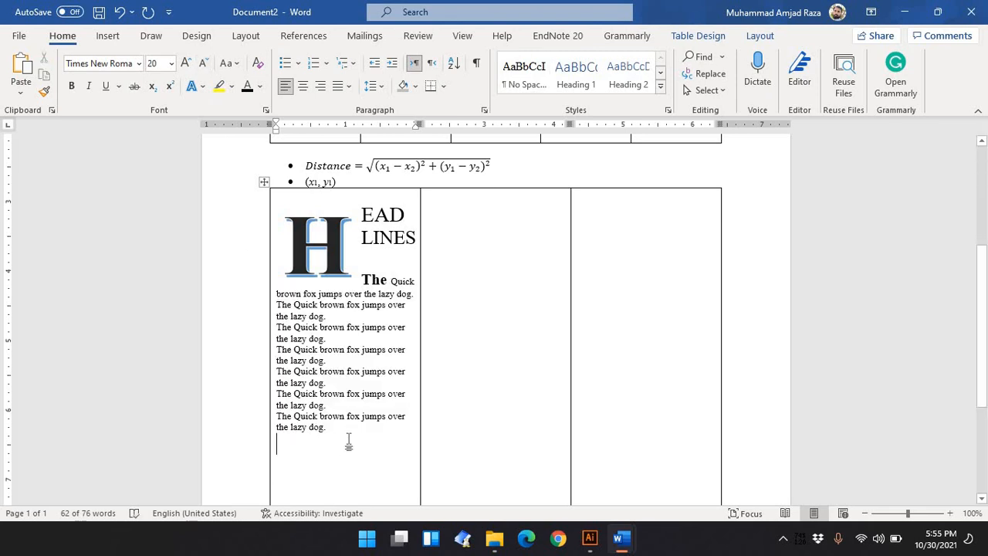
Switch to ICT Lab 3.docx to compare the fox lines' formatting, then return to Document2
left_click_drag(278, 441, 272, 338)
mouse_move(620, 538)
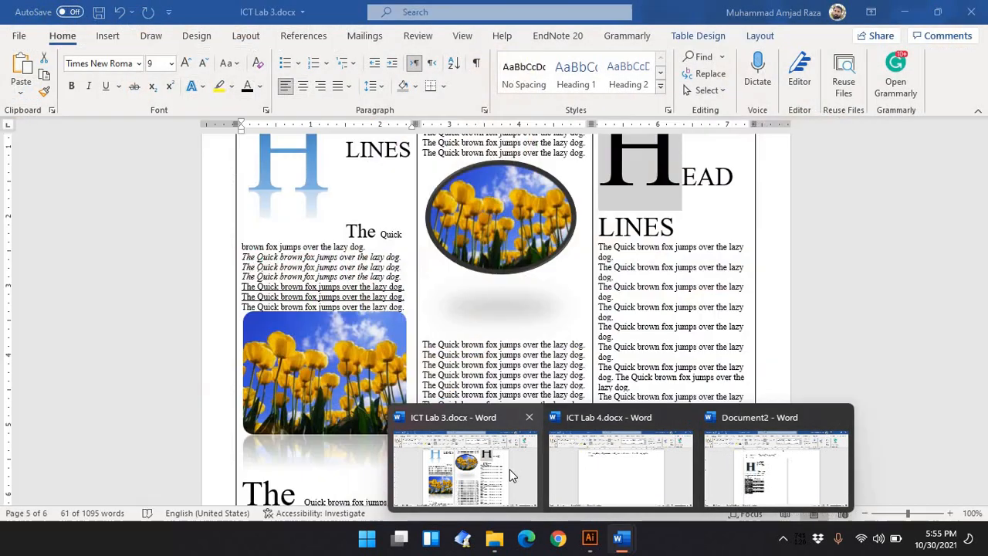
left_click(509, 470)
left_click(332, 258)
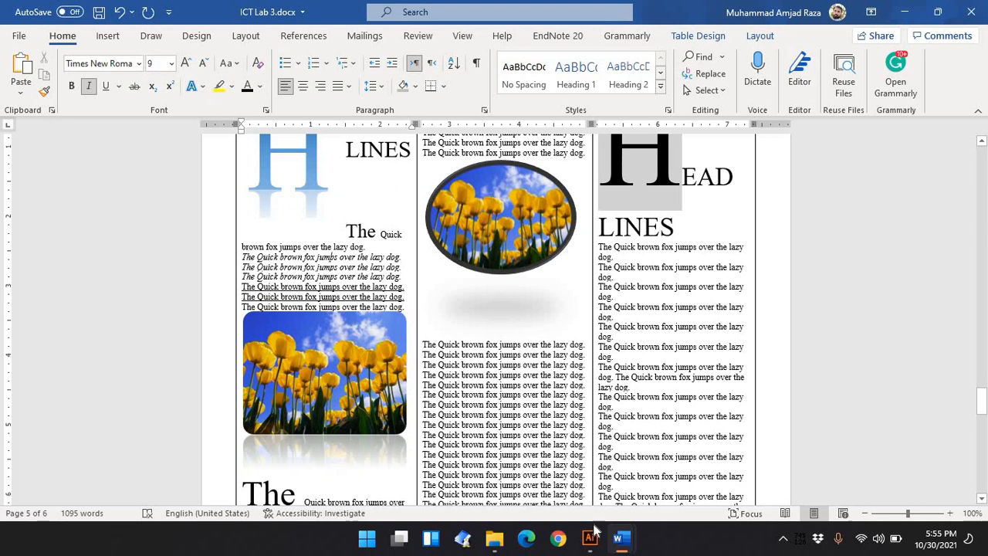
mouse_move(621, 546)
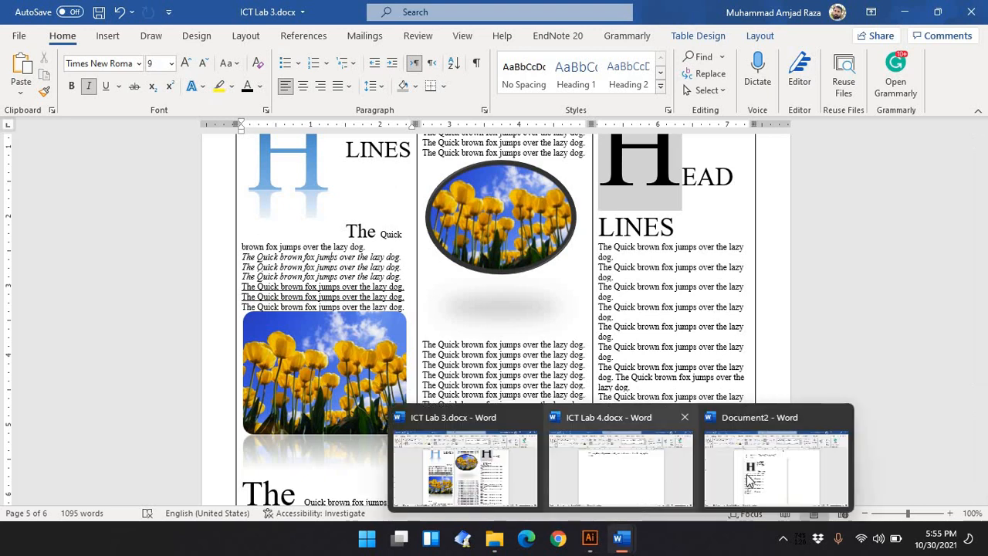
left_click(780, 463)
left_click(366, 343)
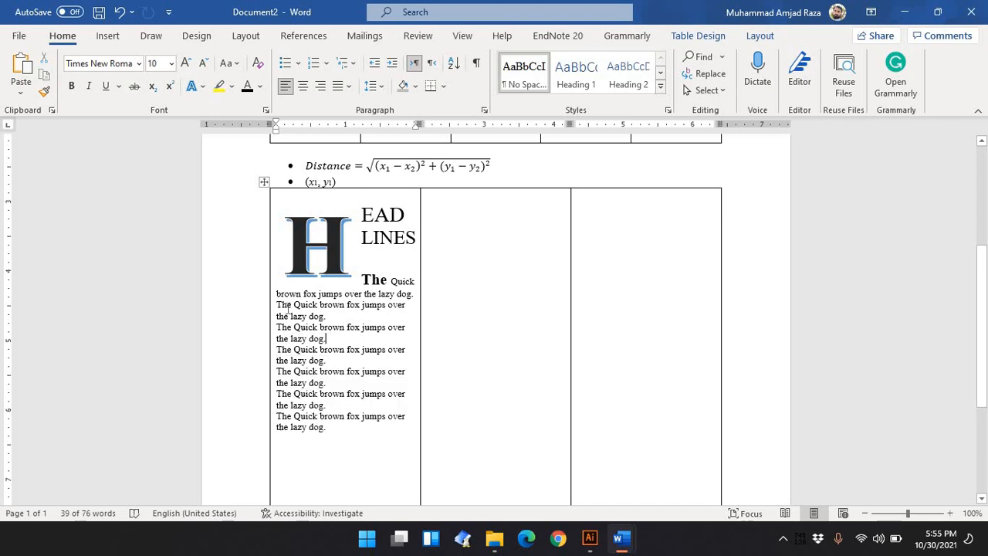
Italicize the second, third and fourth fox lines
triple_click(325, 316)
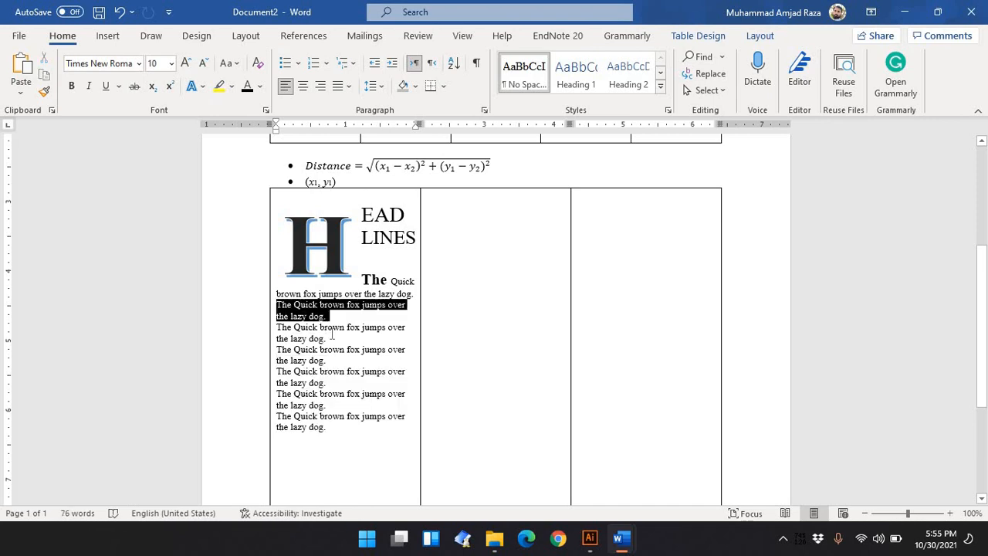
left_click_drag(332, 333, 330, 360)
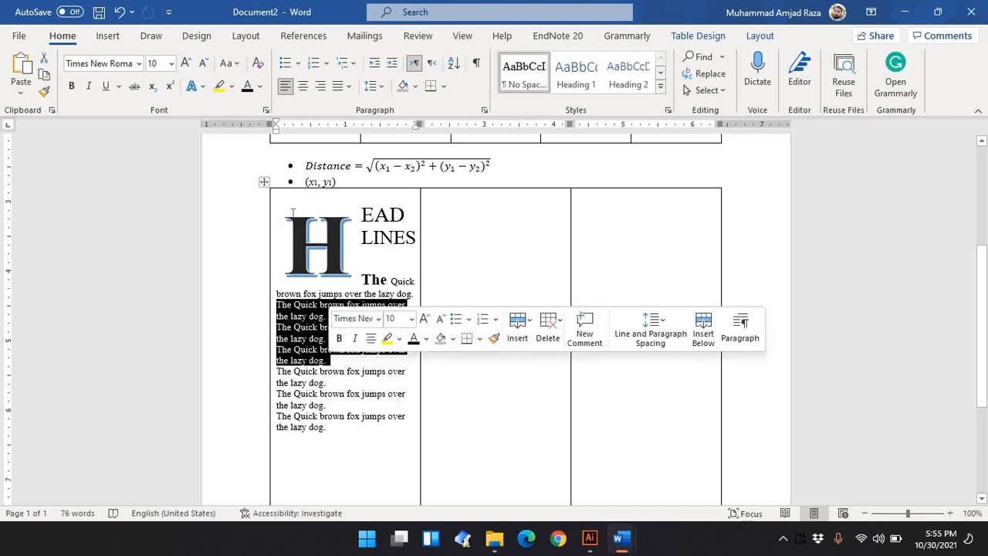
left_click(90, 86)
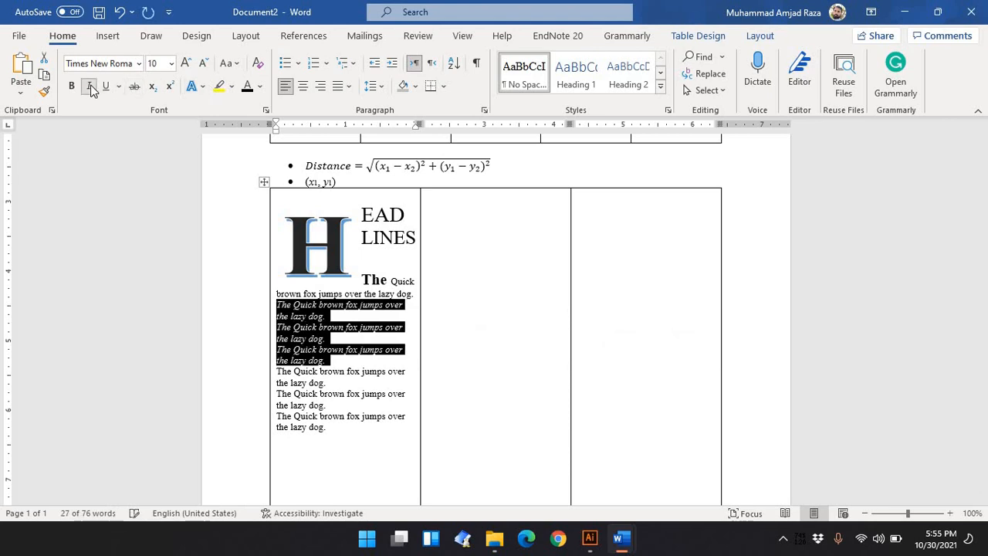
Underline the last three fox lines, checking ICT Lab 3.docx for reference
left_click(360, 438)
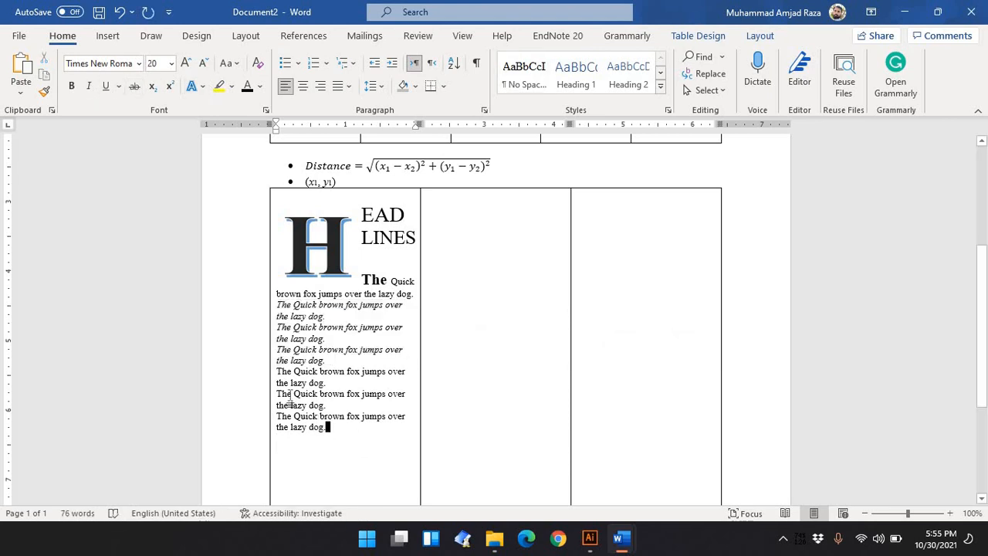
left_click_drag(329, 428, 276, 371)
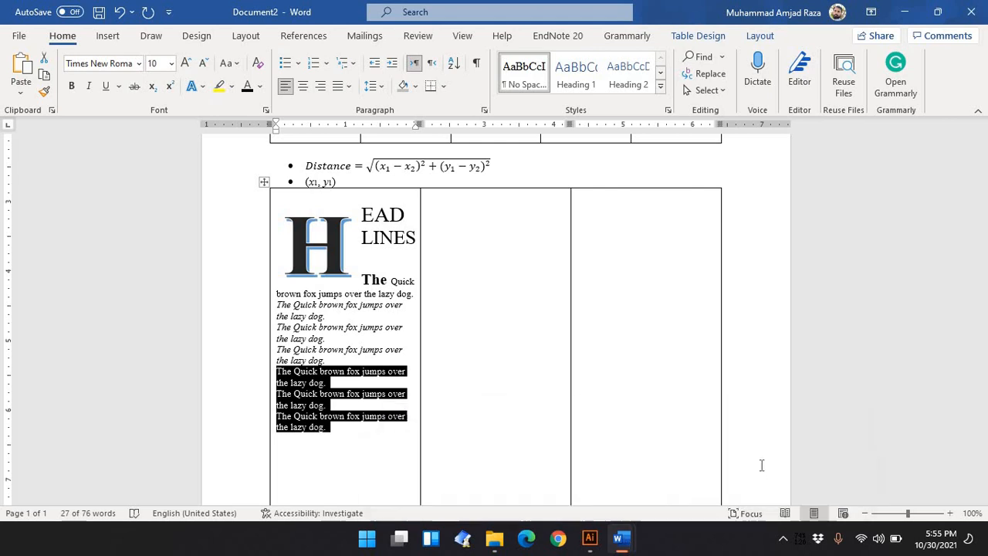
mouse_move(635, 546)
left_click(514, 487)
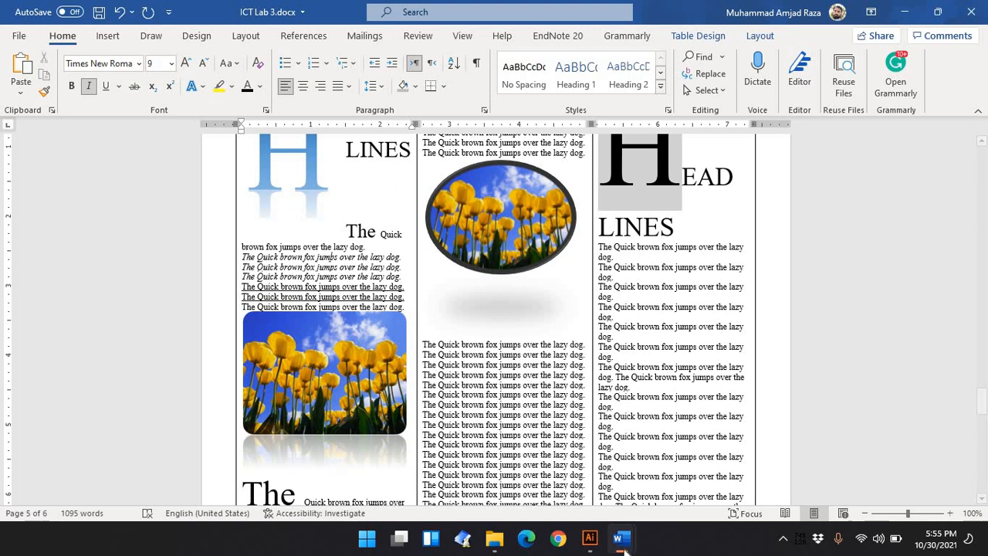
mouse_move(623, 544)
left_click(768, 490)
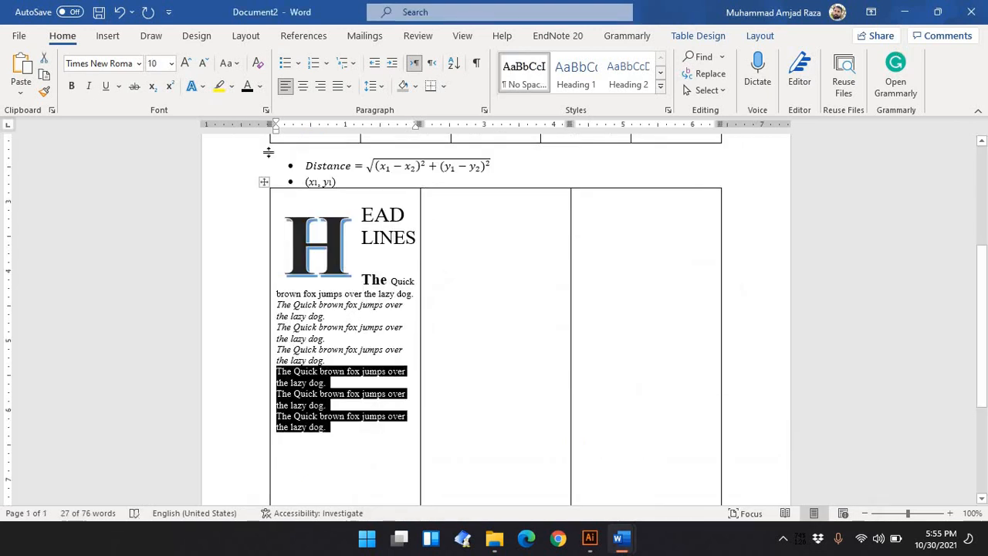
left_click(106, 85)
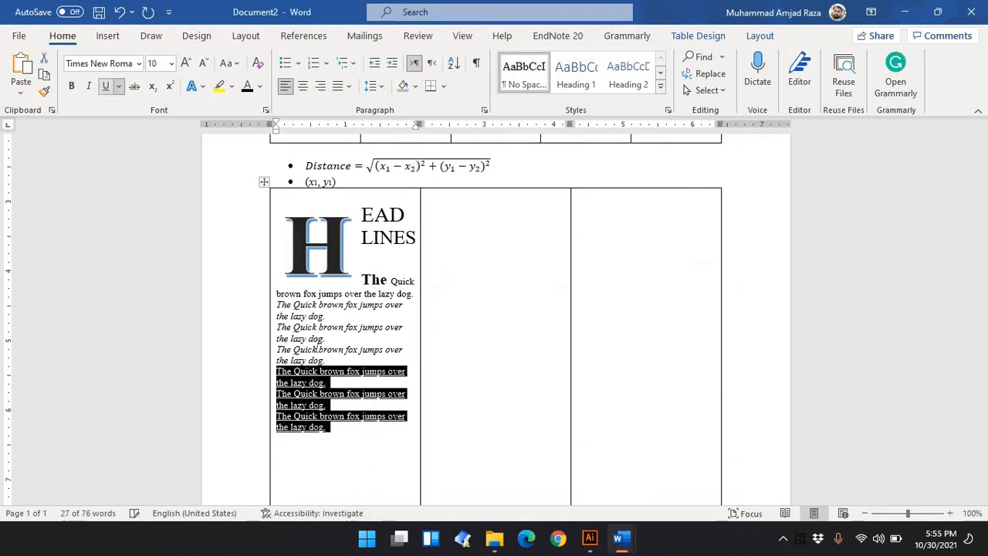
left_click(354, 435)
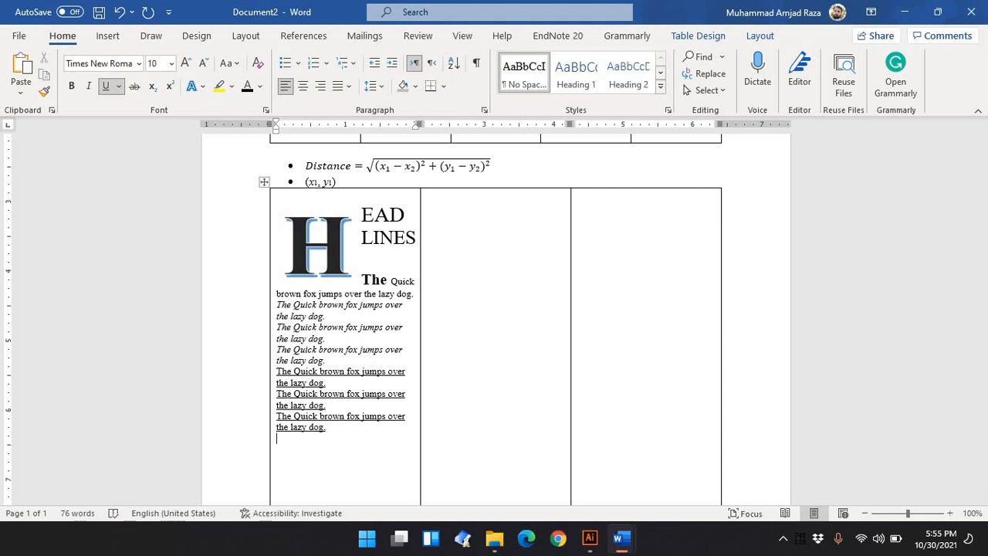
Insert the picture 1214-01.png from the Desktop into the table
scroll(365, 432, "down", 3)
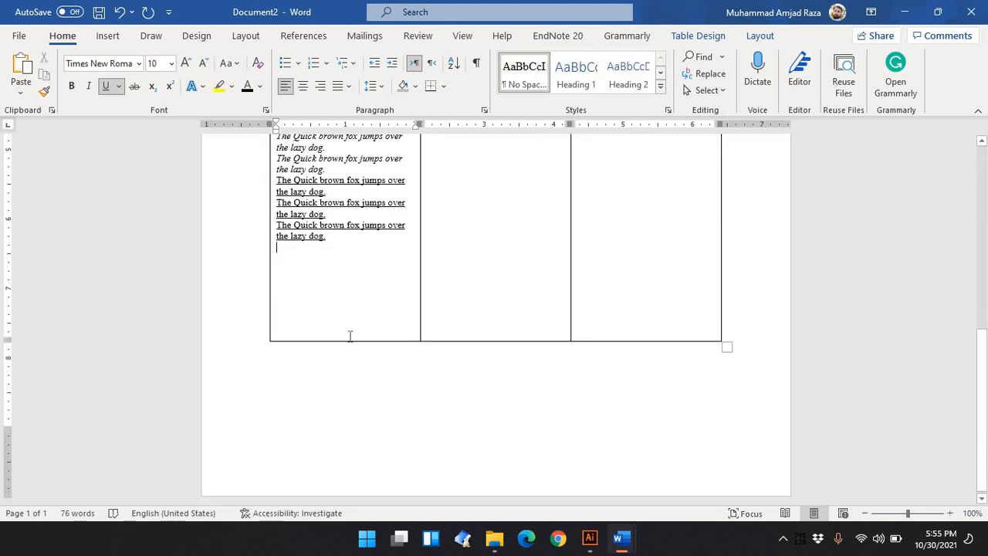
left_click(114, 40)
left_click(154, 77)
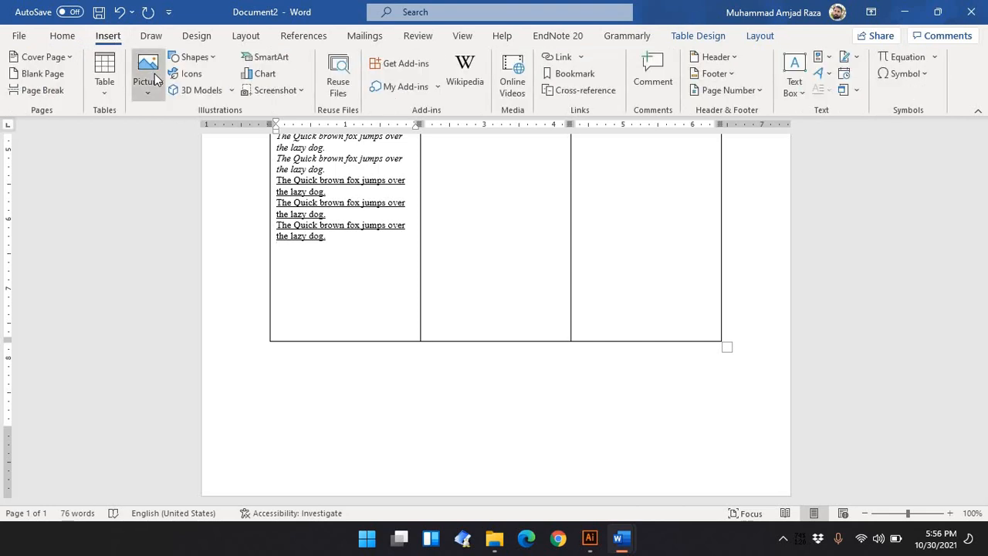
left_click(186, 136)
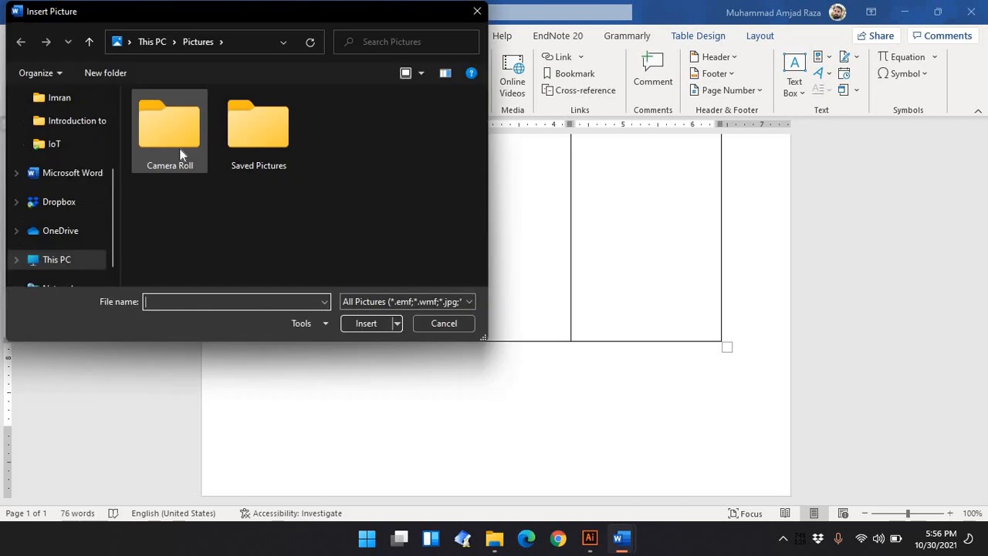
scroll(69, 116, "up", 2)
left_click(74, 127)
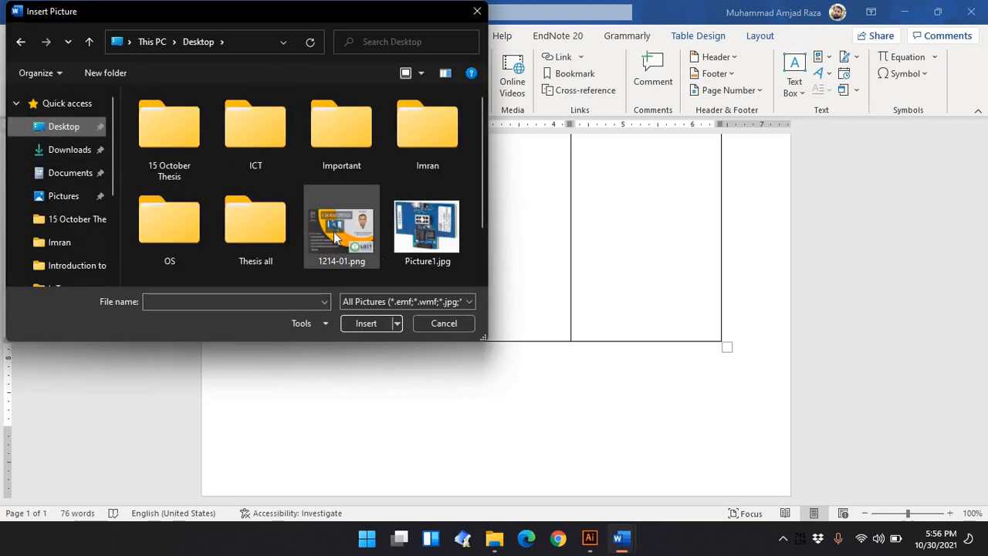
double_click(334, 232)
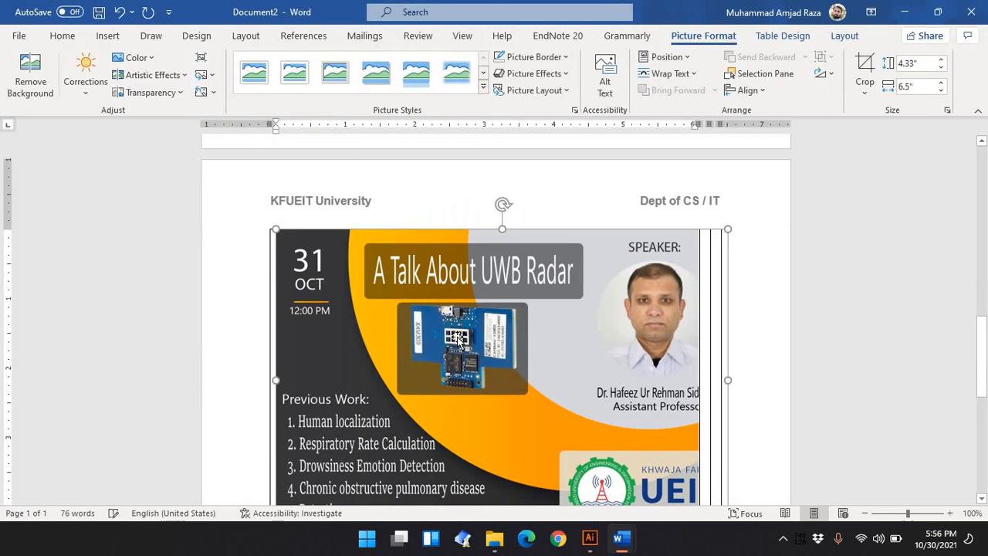
scroll(578, 432, "down", 3)
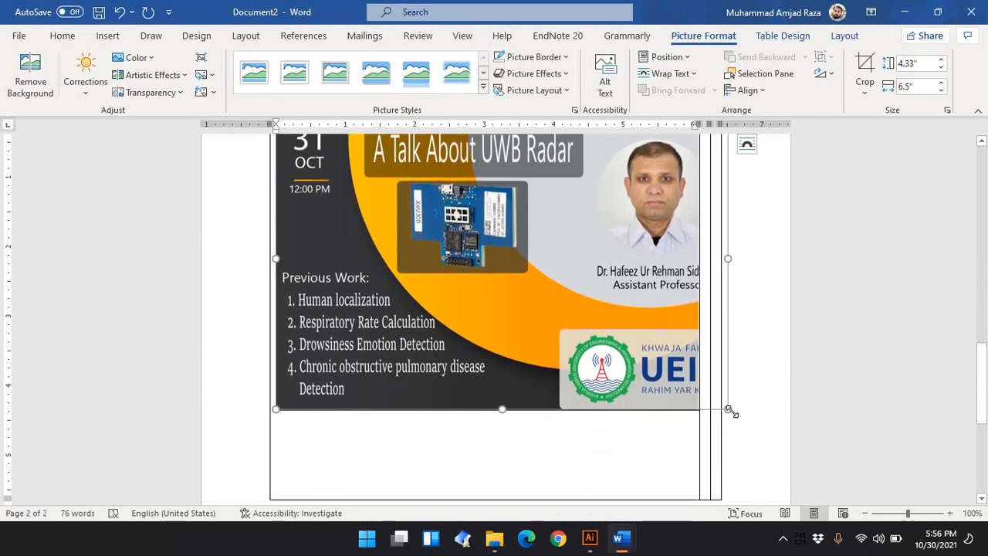
Shrink the inserted picture to about 1.19" by 1.79", checking ICT Lab 3.docx for reference
left_click_drag(730, 410, 383, 186)
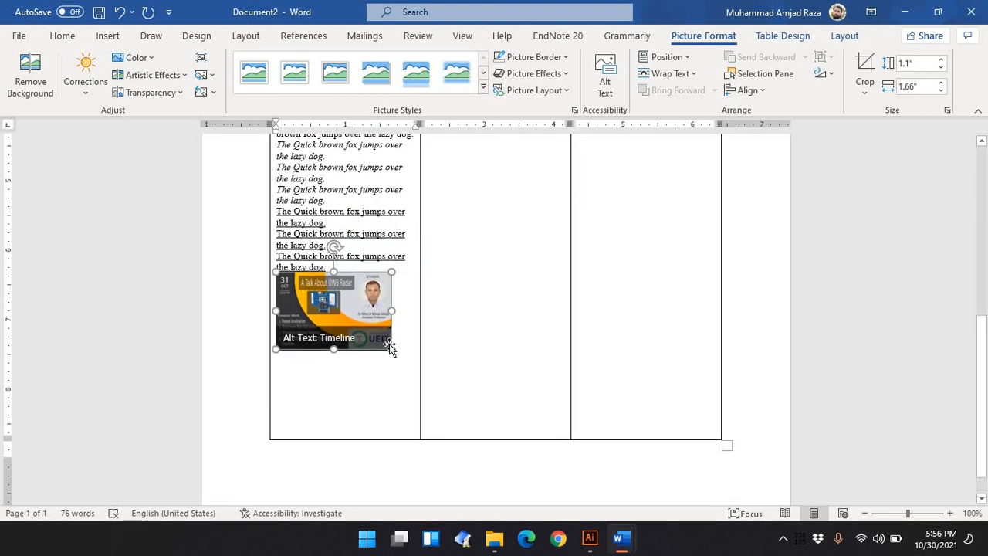
left_click_drag(393, 349, 401, 355)
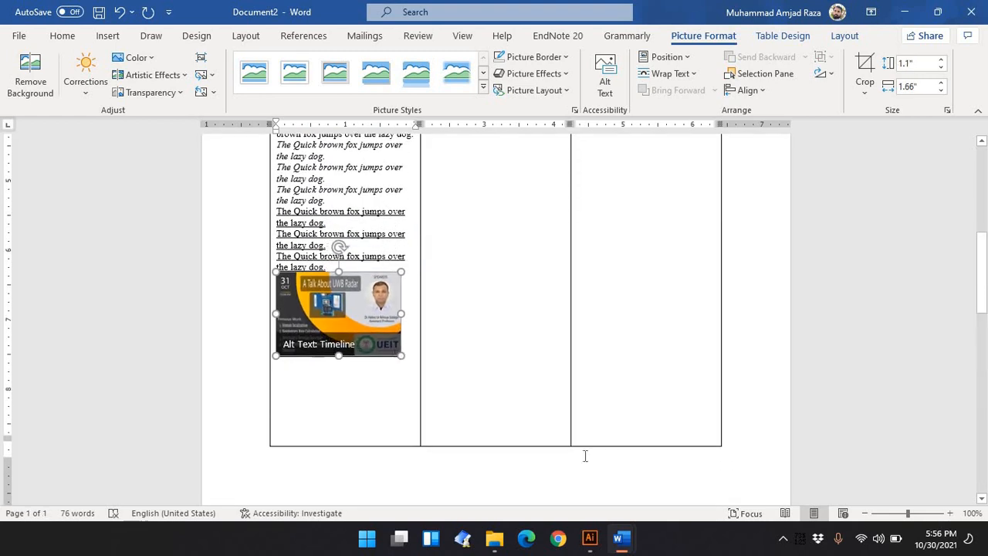
mouse_move(621, 547)
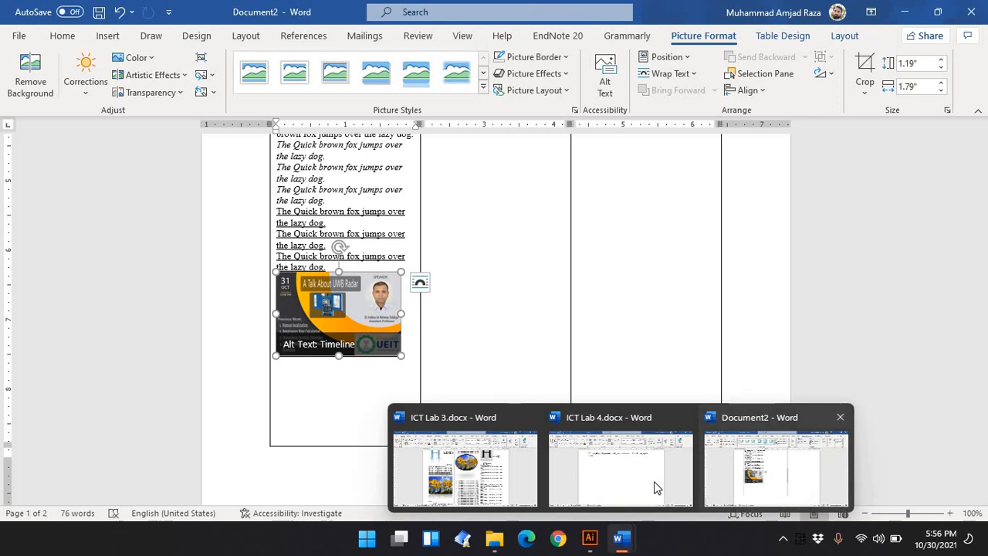
left_click(517, 487)
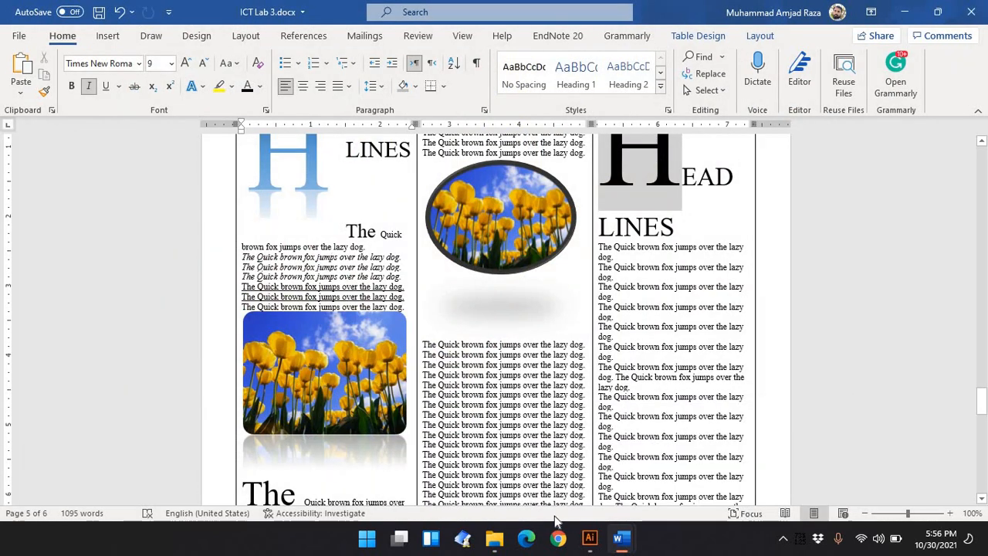
mouse_move(622, 540)
left_click(780, 450)
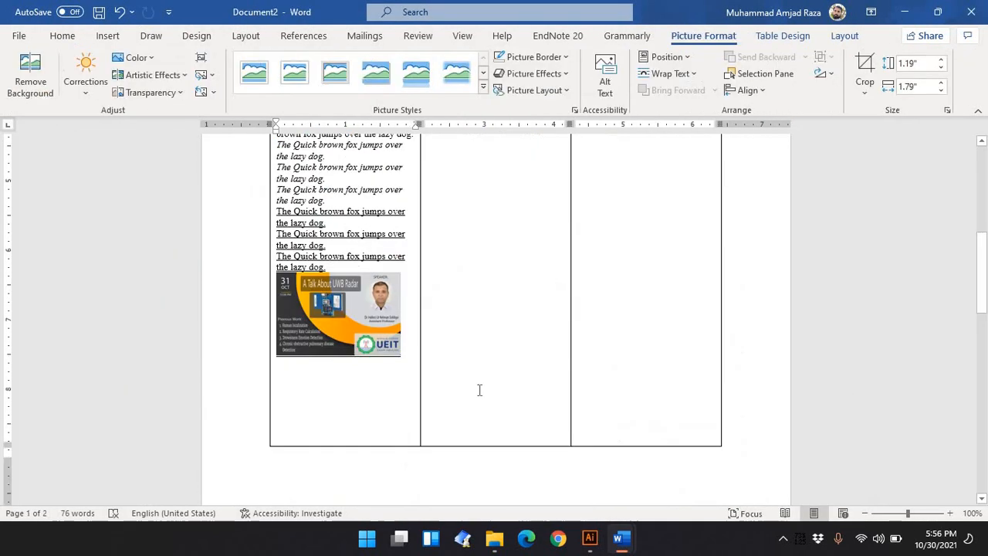
Apply a reflected picture style to the picture in the table cell
left_click(379, 343)
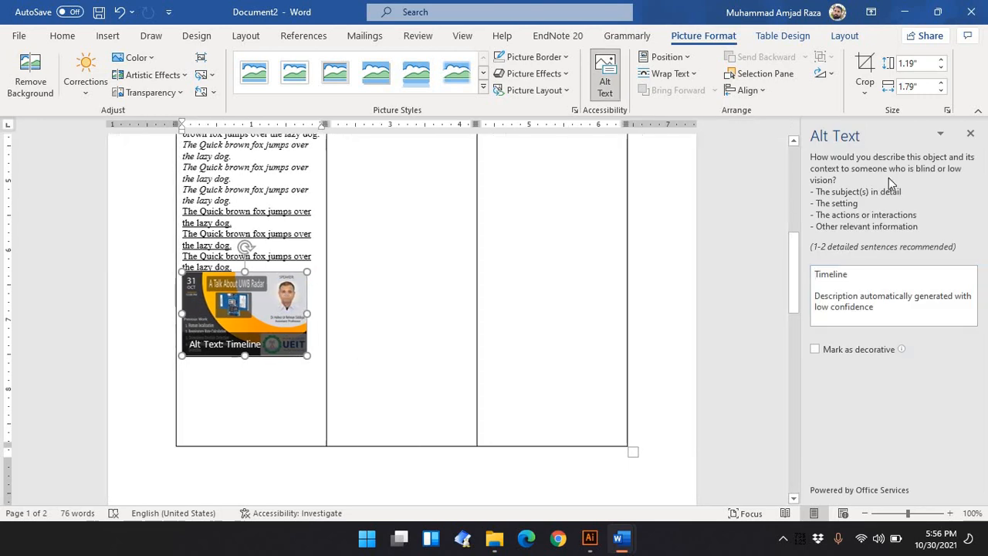
left_click(483, 86)
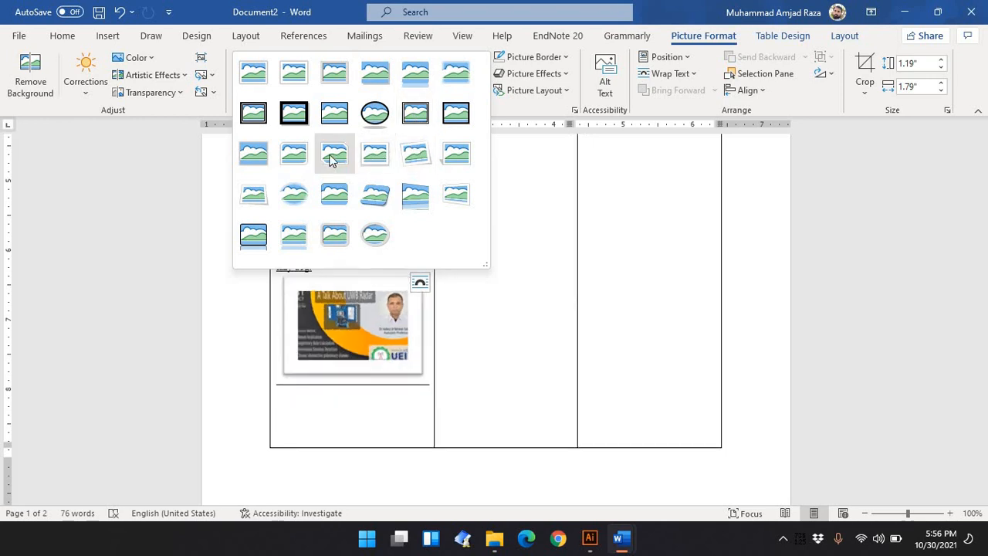
left_click(259, 160)
left_click(415, 392)
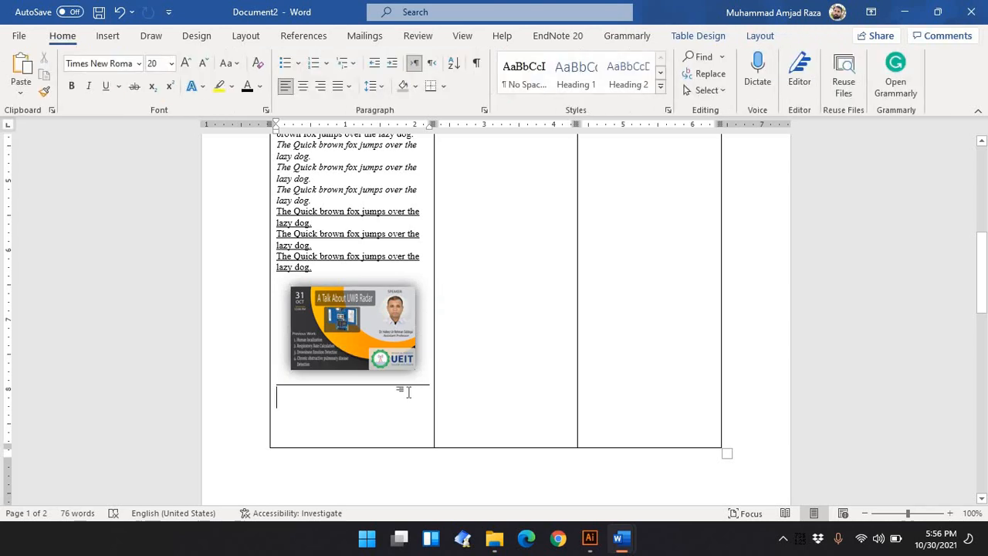
Delete the whole headline table below the bulleted formulas
scroll(408, 398, "up", 3)
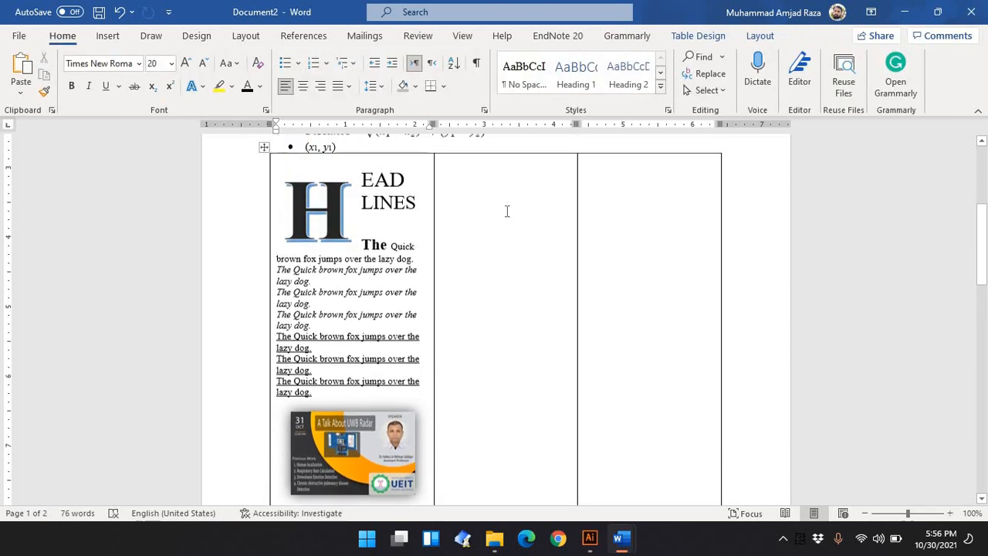
scroll(561, 351, "down", 8)
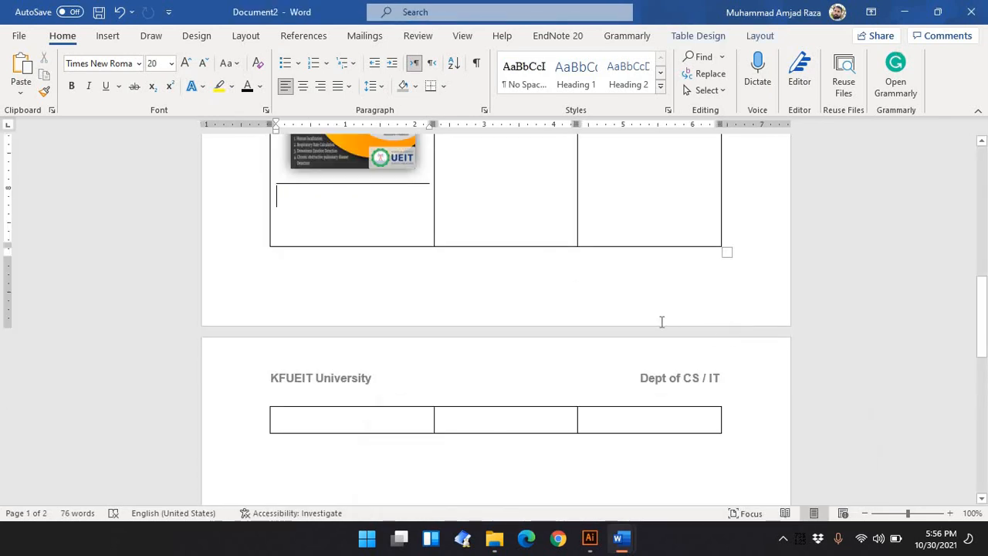
scroll(661, 322, "up", 2)
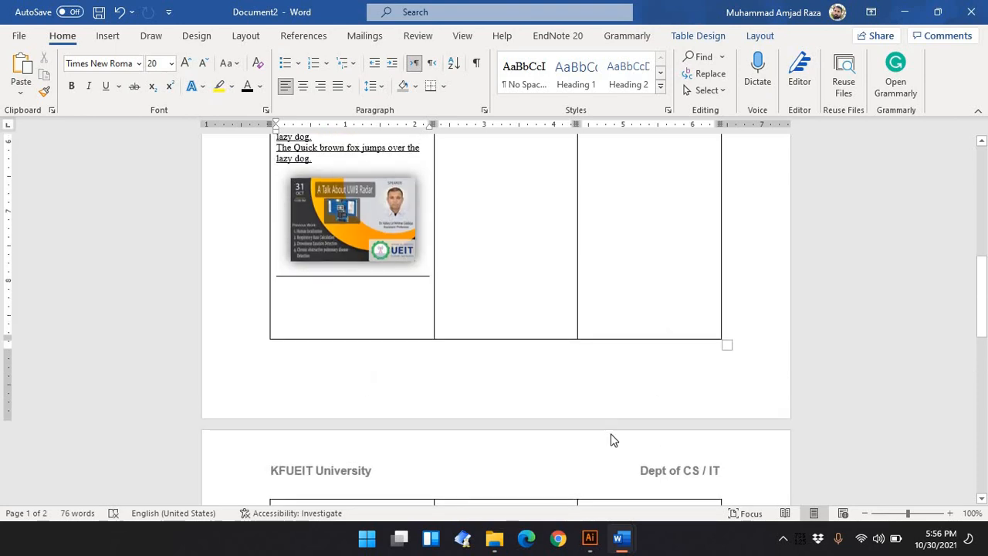
scroll(611, 436, "down", 6)
scroll(611, 434, "up", 5)
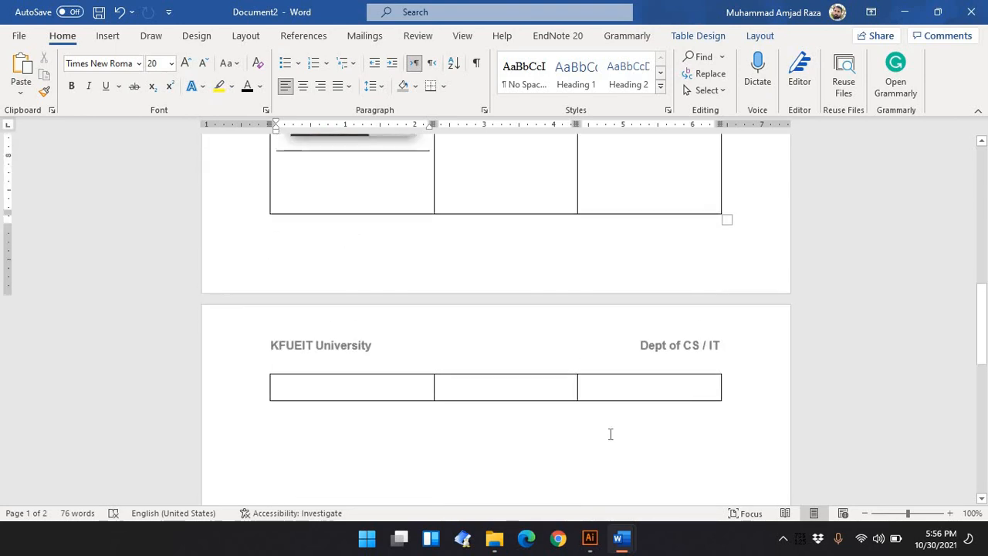
scroll(611, 435, "up", 10)
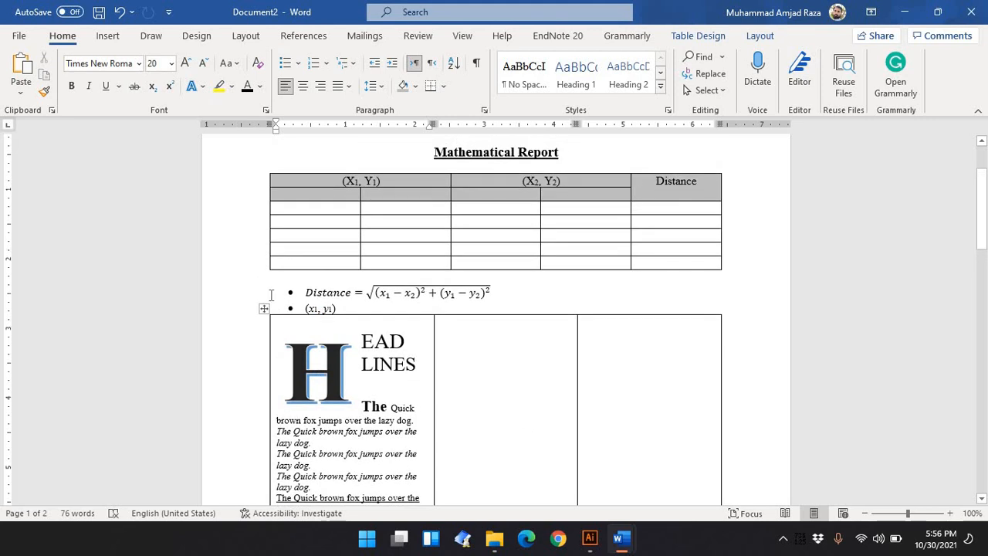
left_click(263, 309)
right_click(264, 310)
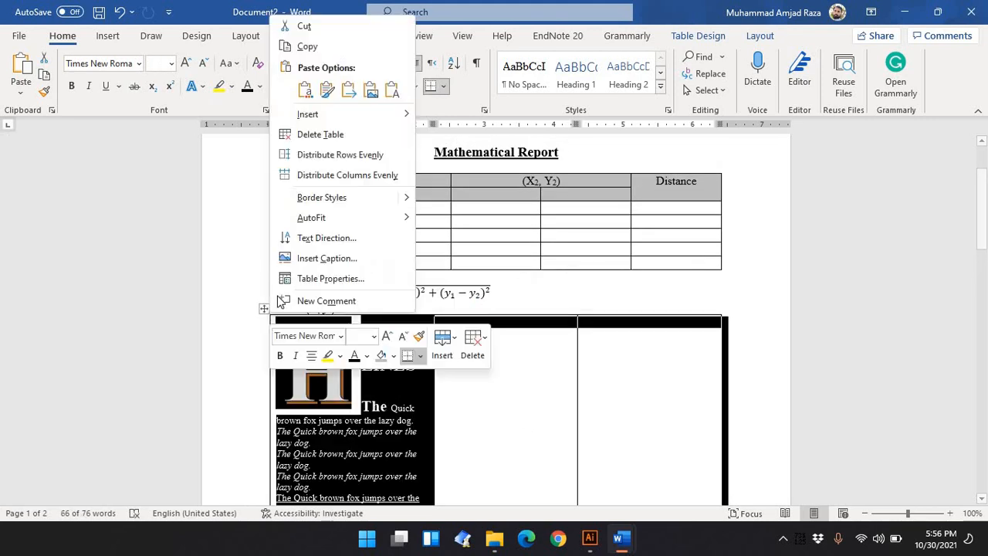
left_click(320, 134)
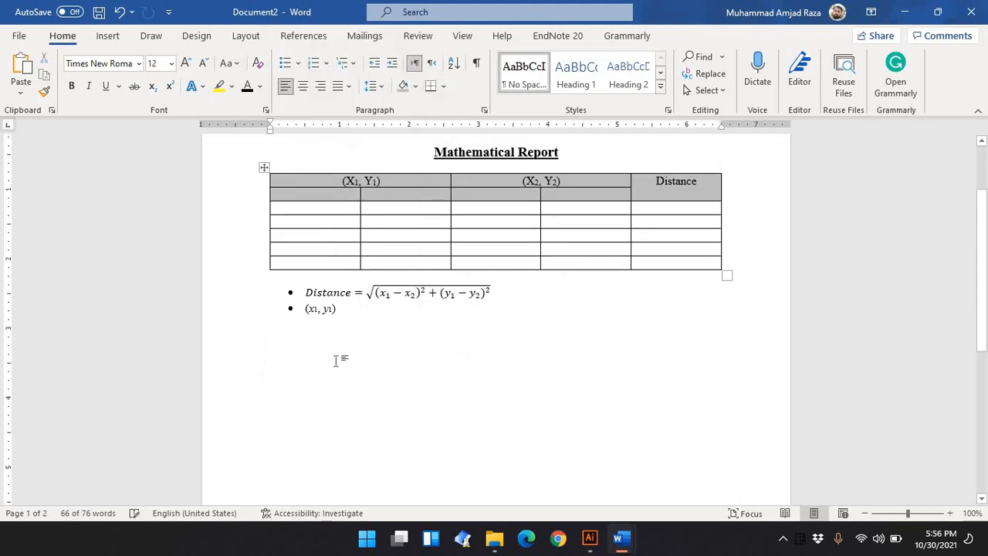
Search for and open the Paint app from the Start menu
left_click(367, 540)
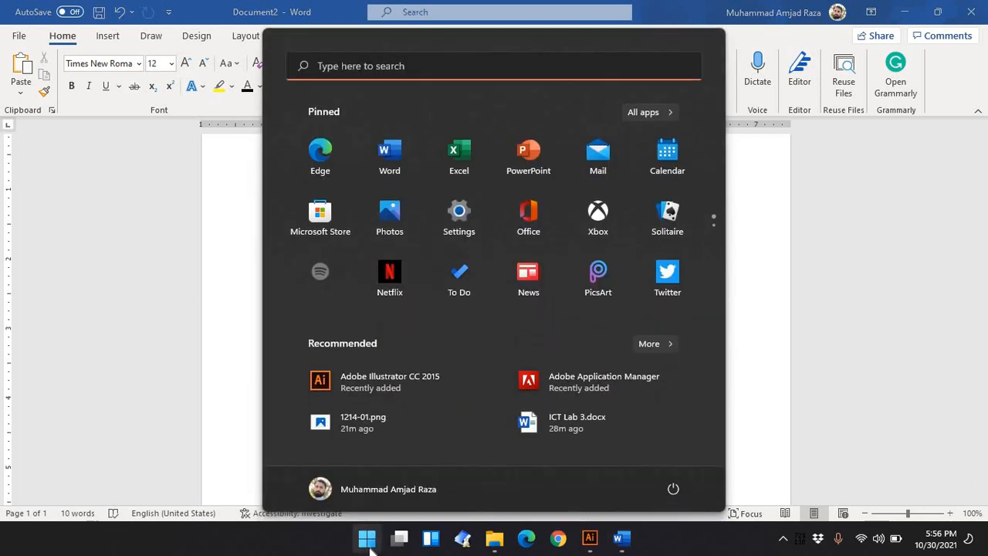
type("colo")
key("BackSpace")
key("BackSpace")
key("BackSpace")
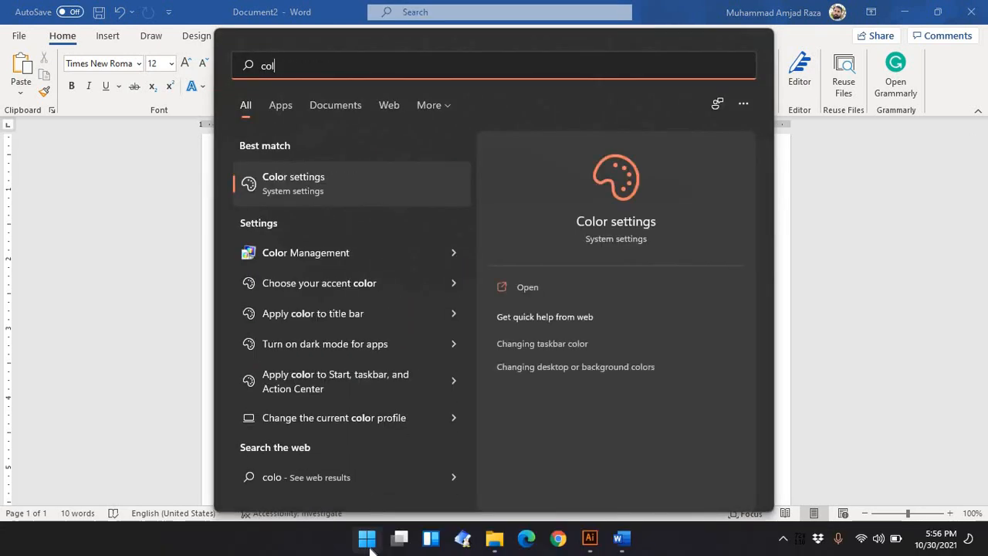
key("BackSpace")
type("pain")
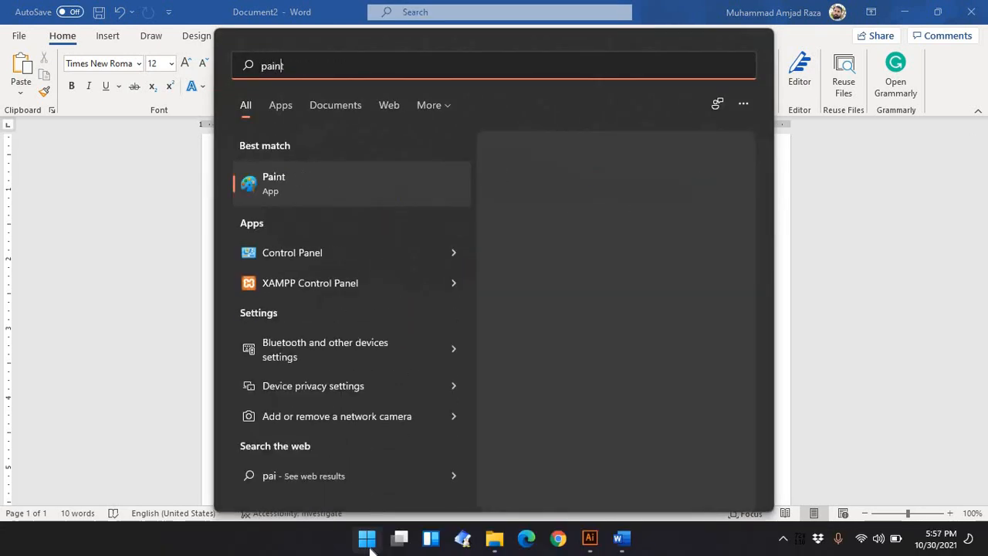
type("t")
key("Return")
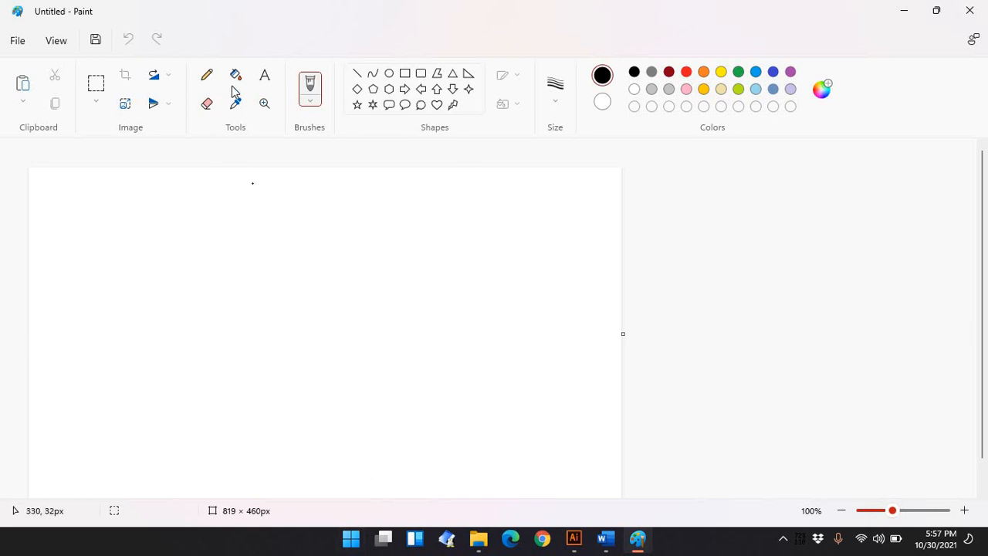
Draw a rectangle about 432 × 267 px on the canvas and fill it black
left_click(406, 74)
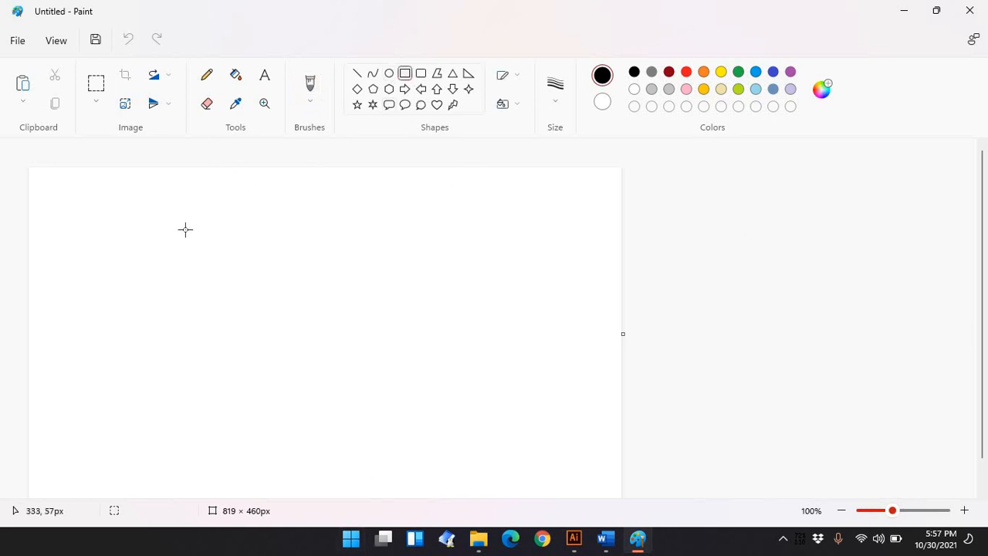
mouse_move(150, 220)
left_mouse_down()
mouse_move(358, 322)
mouse_move(456, 390)
mouse_move(463, 411)
left_mouse_up()
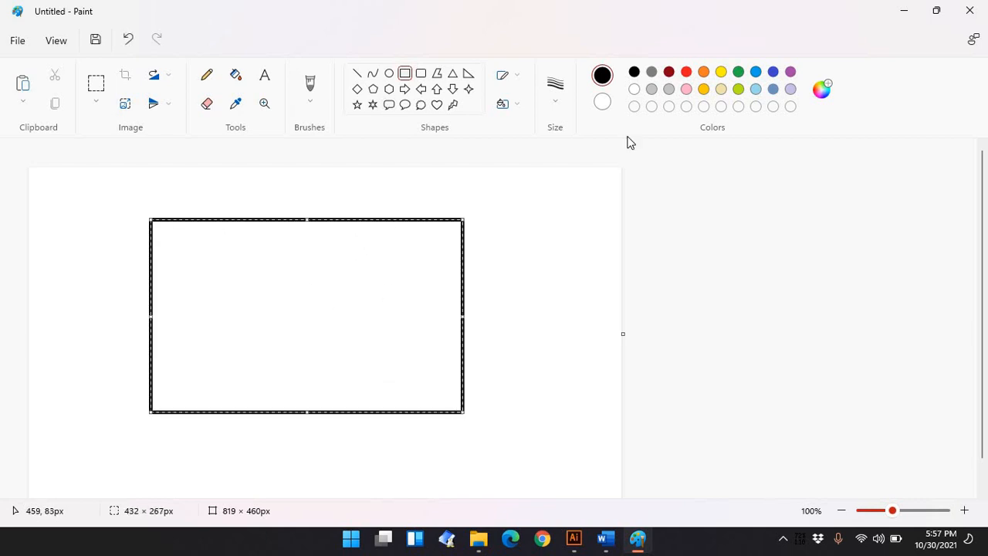
left_click(238, 77)
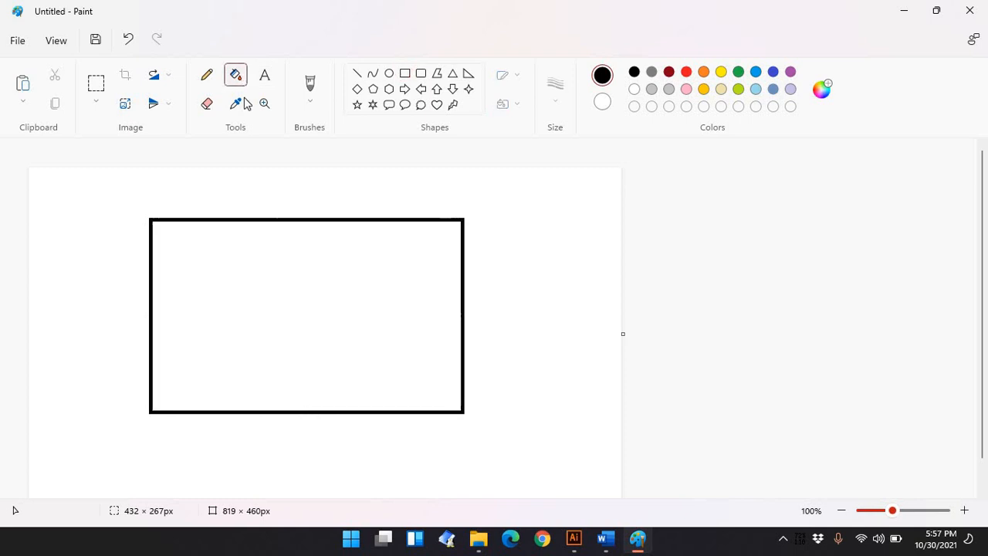
left_click(265, 264)
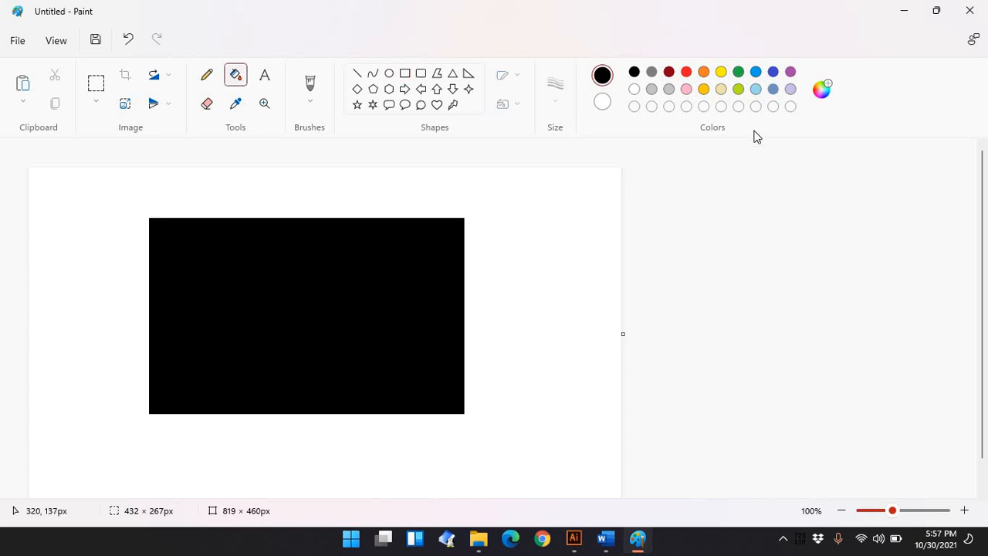
Define a custom colour with Red 150, Green 35, Blue 152 and fill the rectangle with it
left_click(821, 92)
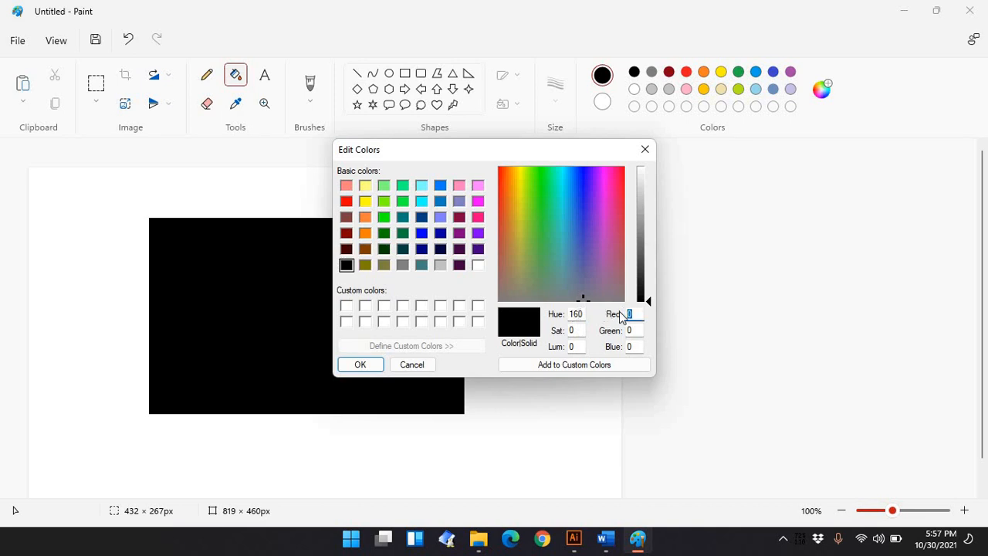
type("150")
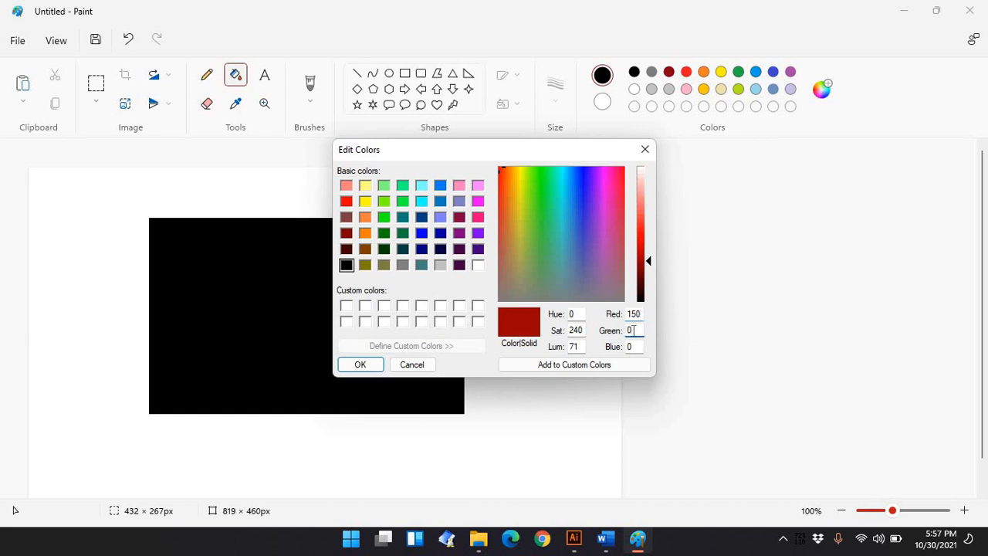
type("35")
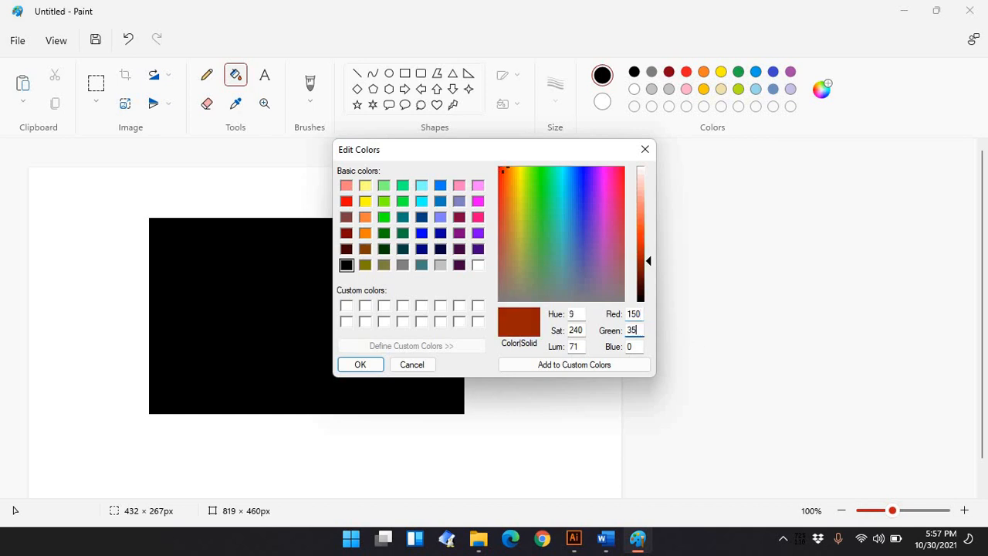
key("Return")
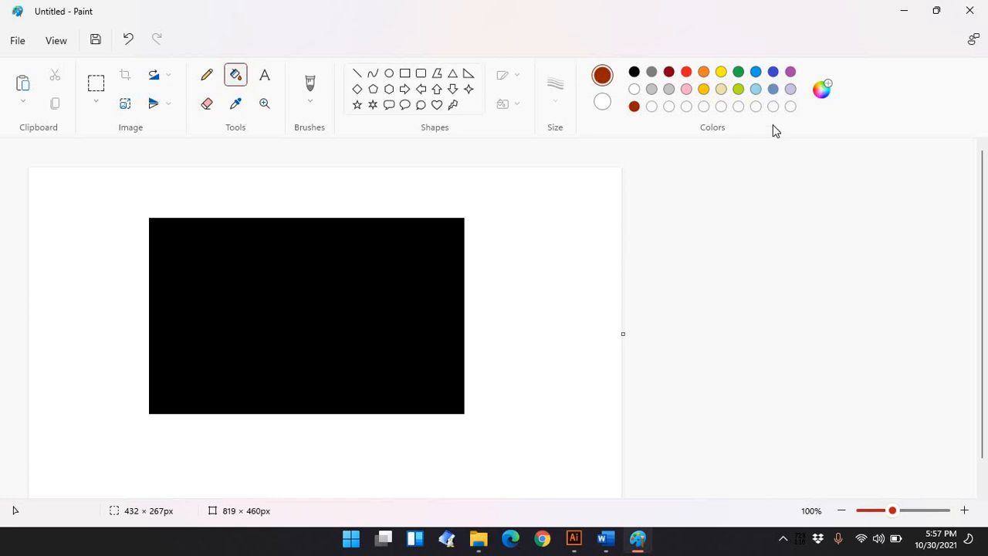
left_click(818, 91)
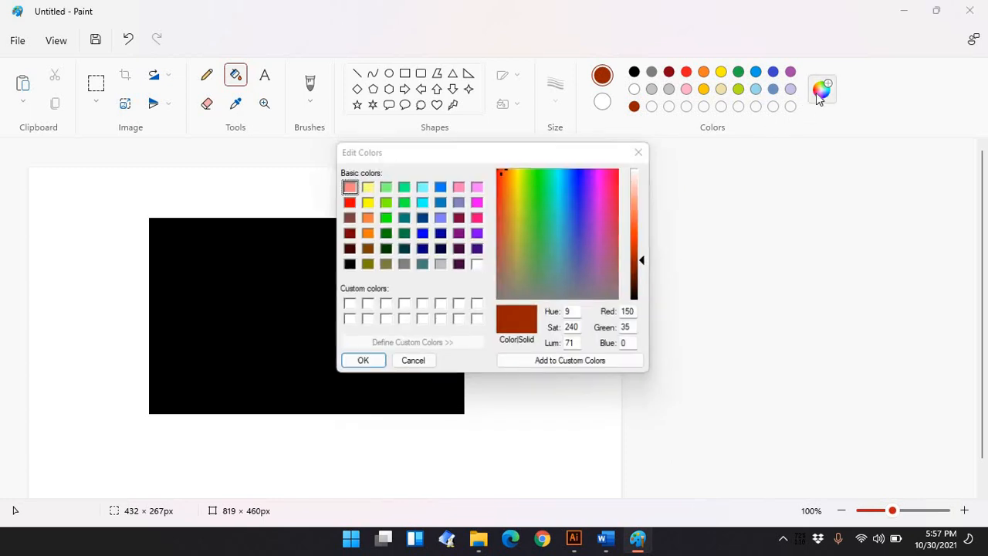
left_click(637, 346)
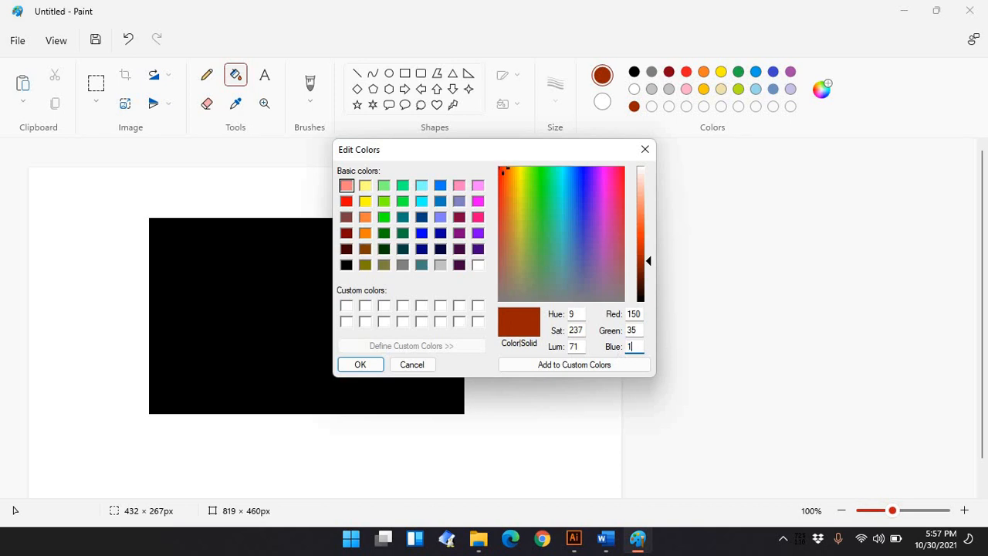
type("152")
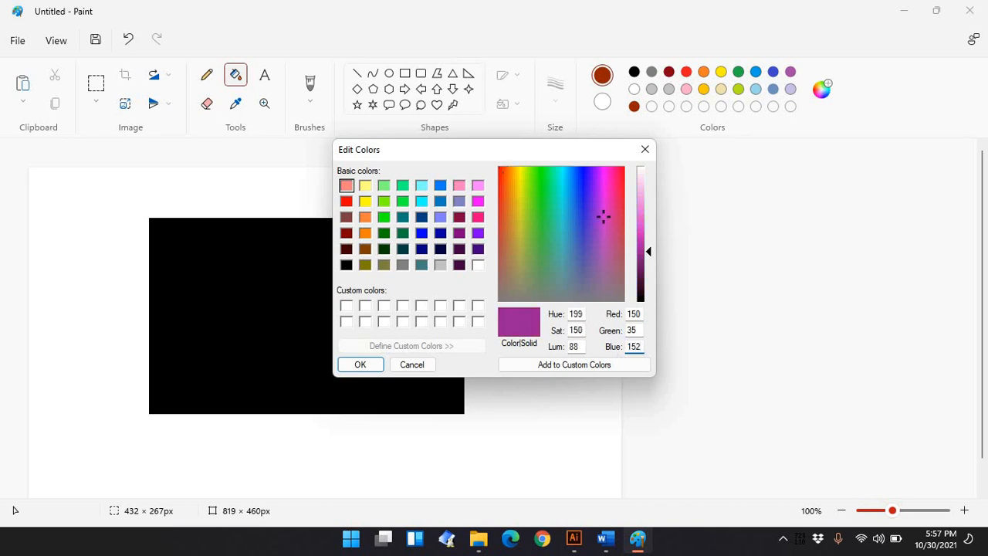
left_click(366, 363)
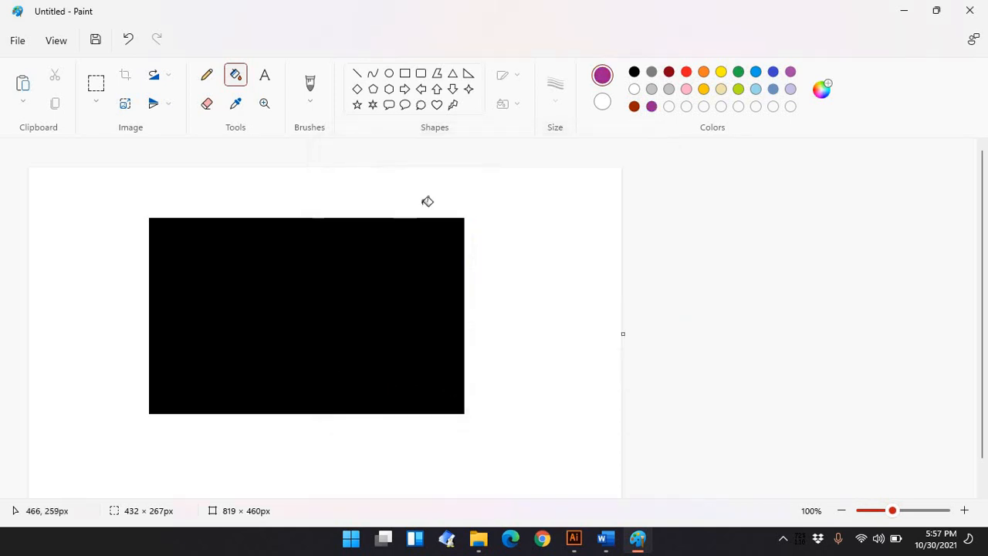
left_click(301, 286)
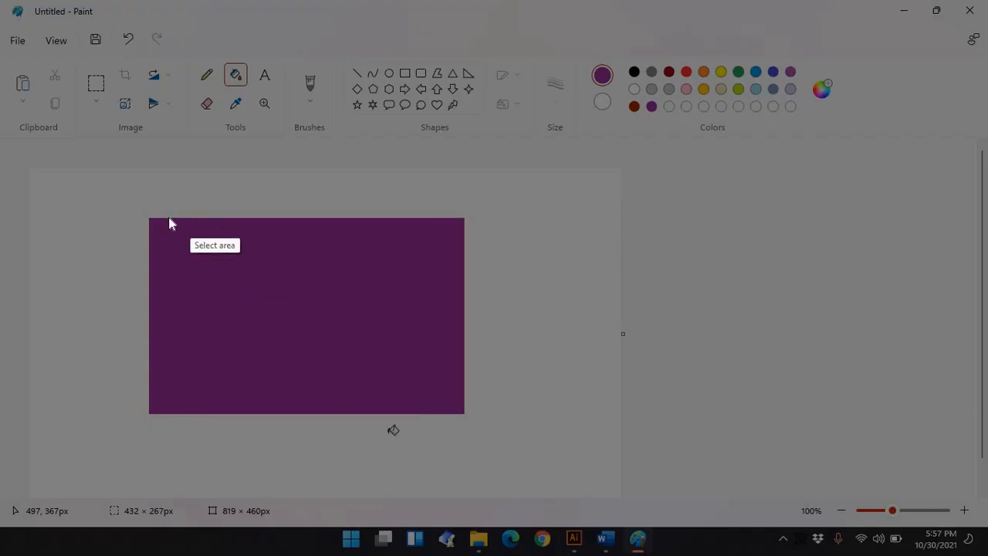
Snip the purple rectangle to the clipboard and paste it into Document2 below the bulleted formulas
left_click_drag(150, 220, 461, 406)
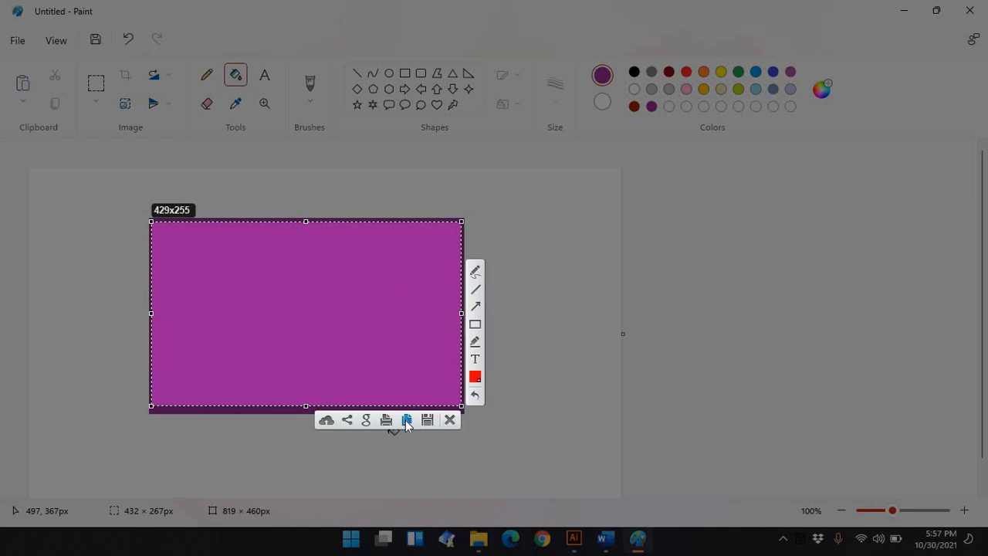
left_click(407, 424)
mouse_move(606, 538)
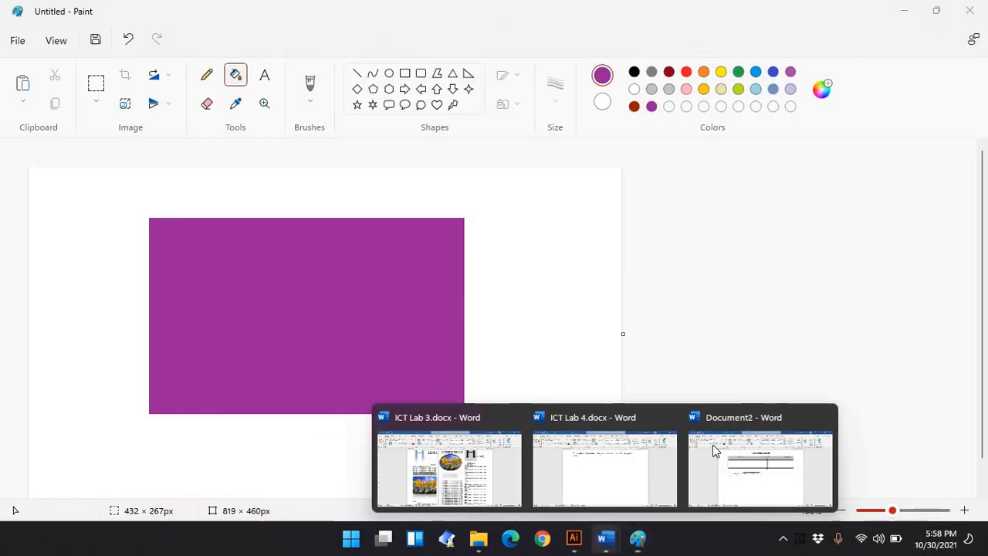
left_click(719, 448)
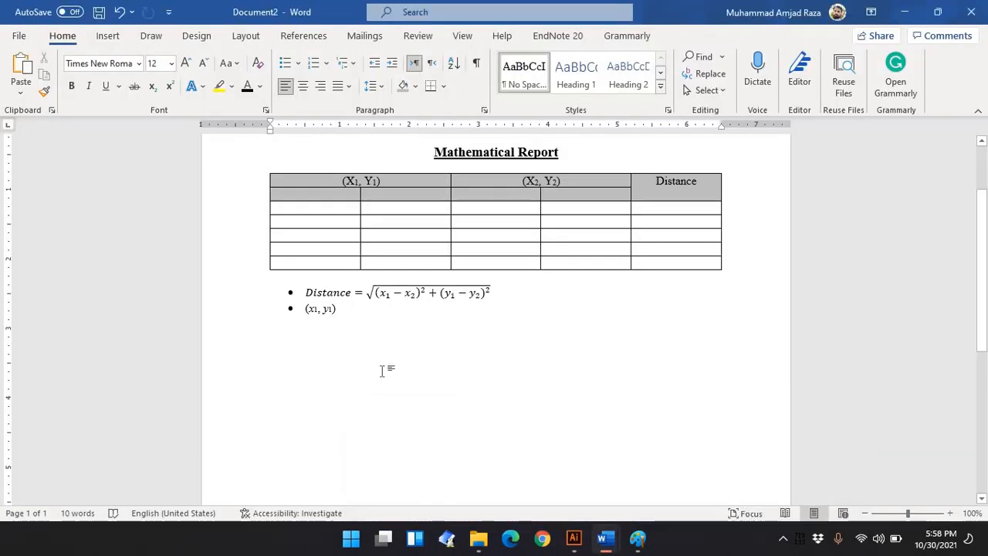
key("ctrl+v")
left_click(382, 370)
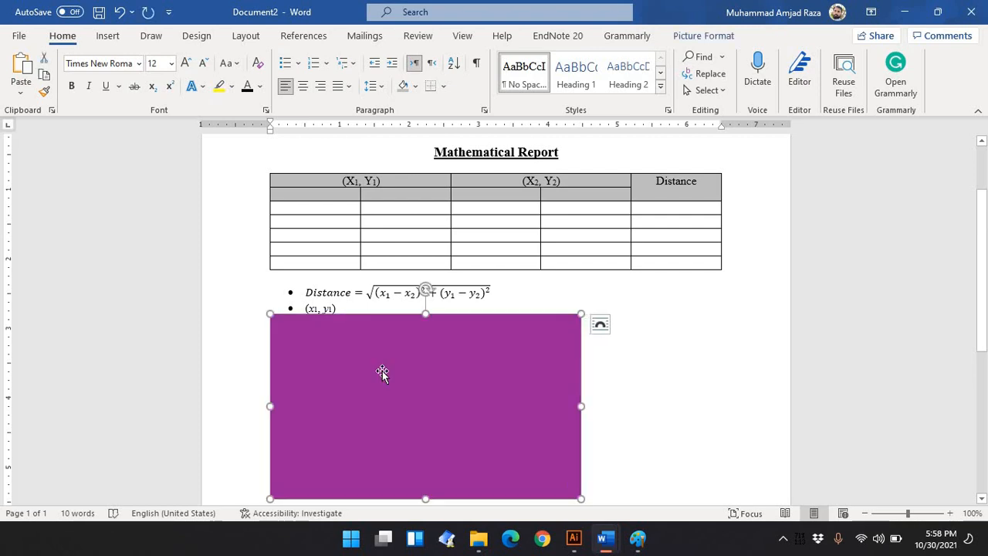
Shrink the pasted purple rectangle to about half size and set its text wrapping so text can sit beside it
left_click_drag(582, 500, 426, 418)
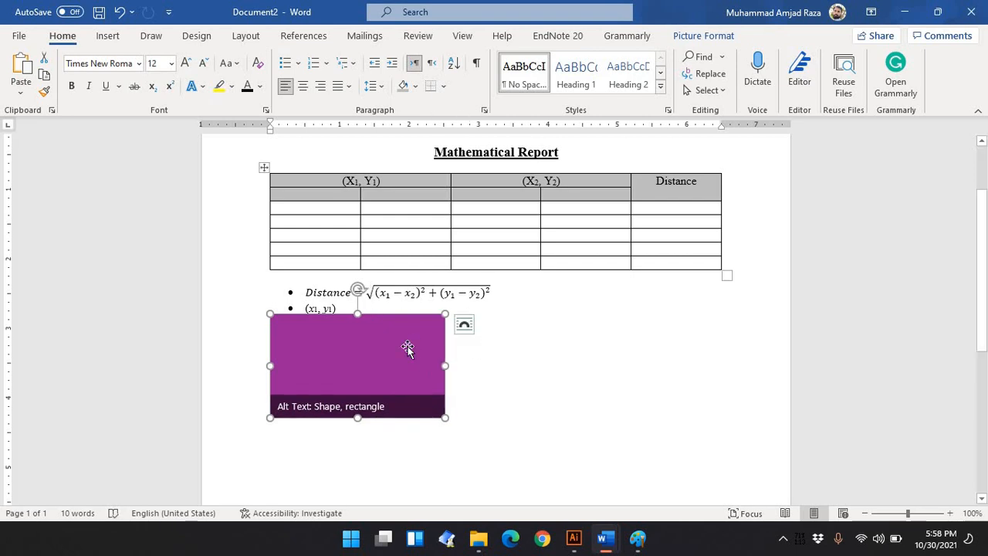
right_click(409, 375)
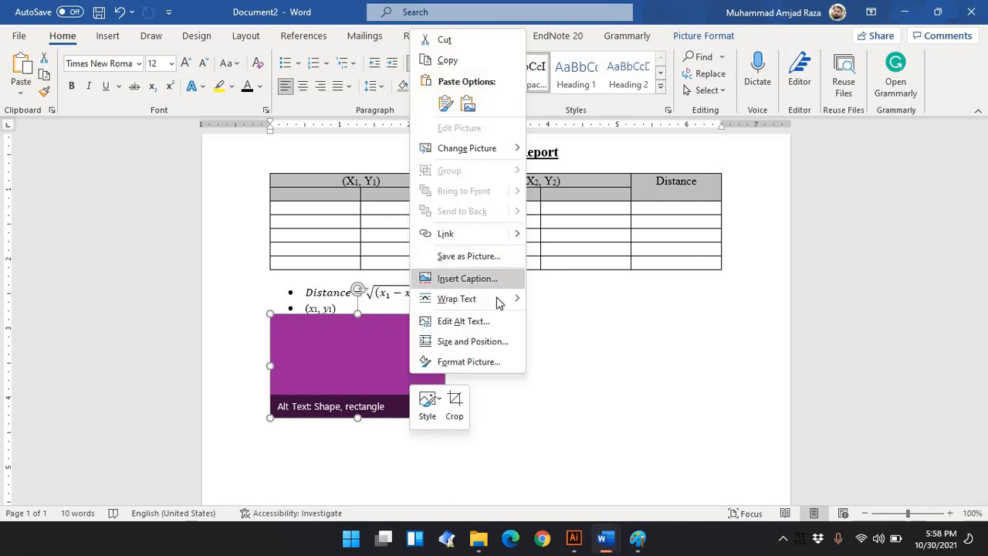
mouse_move(501, 302)
left_click(583, 292)
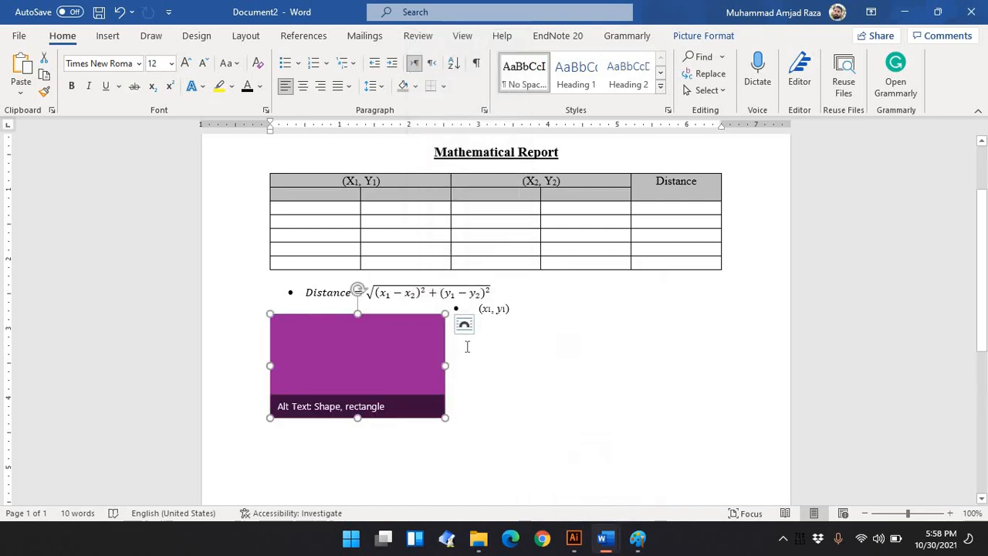
left_click(463, 344)
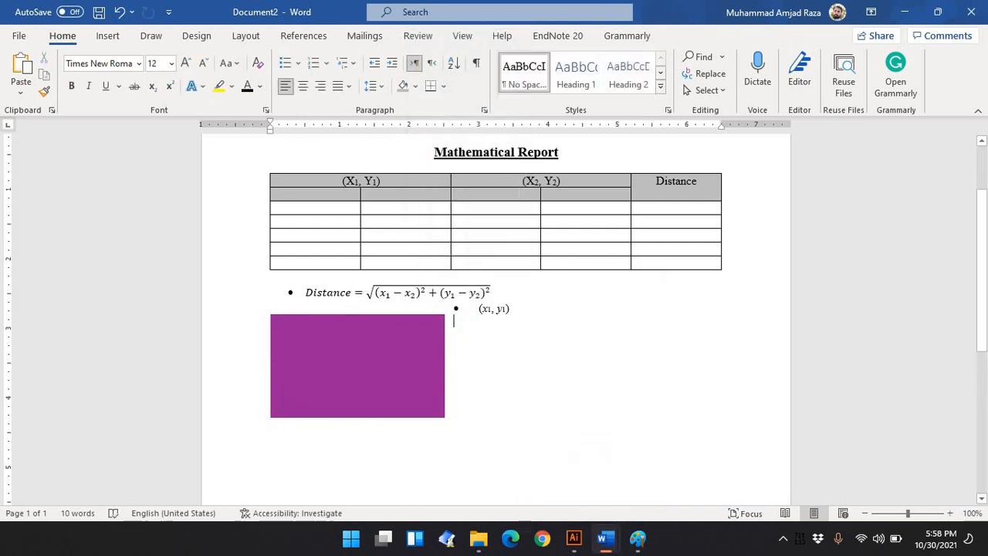
Type the labels Red, Green and Blue on separate lines beside the rectangle
key("ctrl+z")
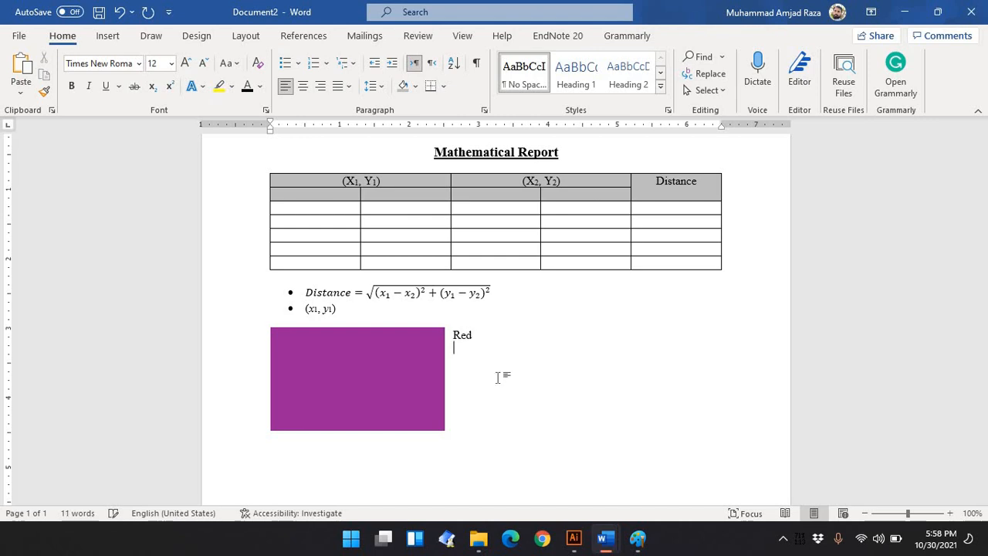
key("Return")
type("Greem")
key("Return")
type("Blue")
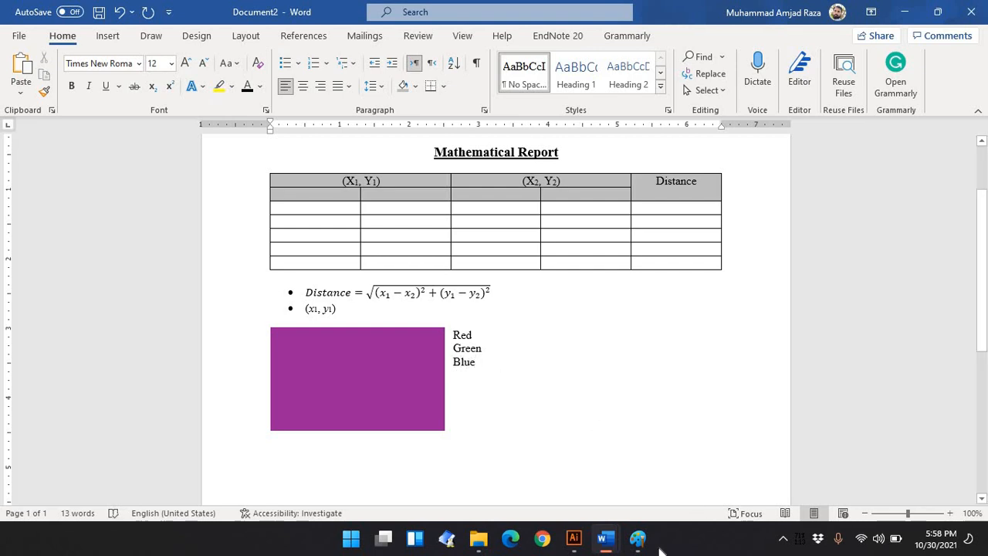
Switch to Paint and check the custom colour's RGB values in the Edit Colors dialog
left_click(638, 538)
left_click(824, 90)
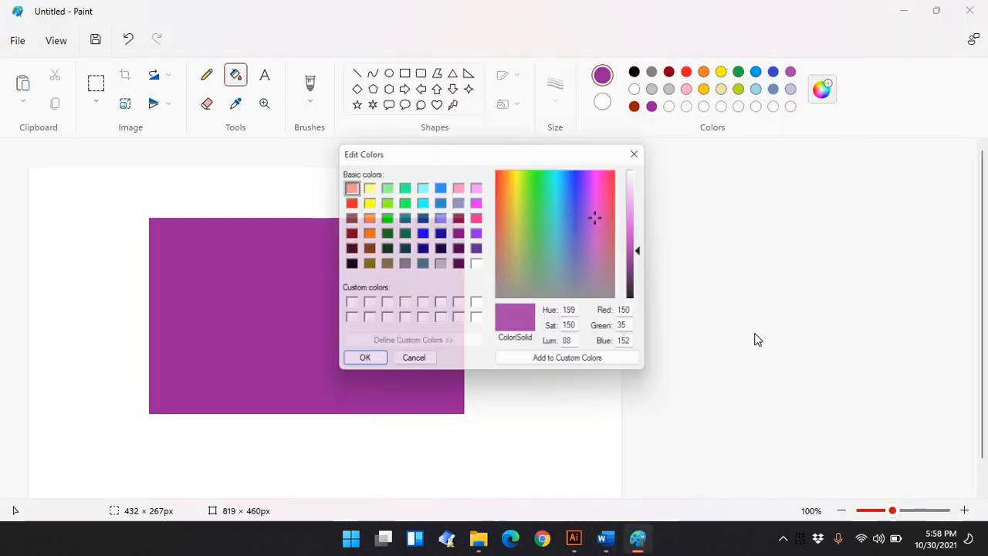
left_click(636, 314)
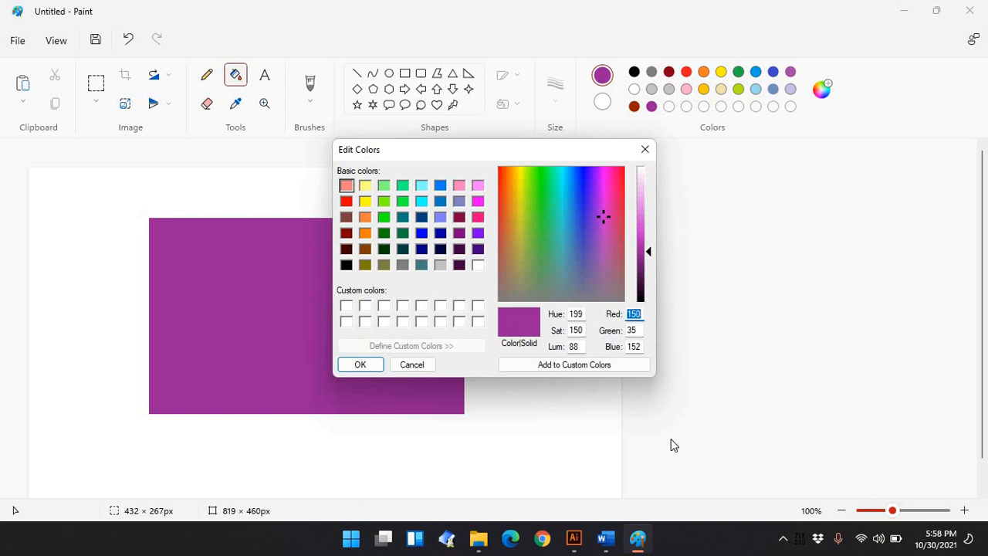
mouse_move(605, 538)
left_click(752, 463)
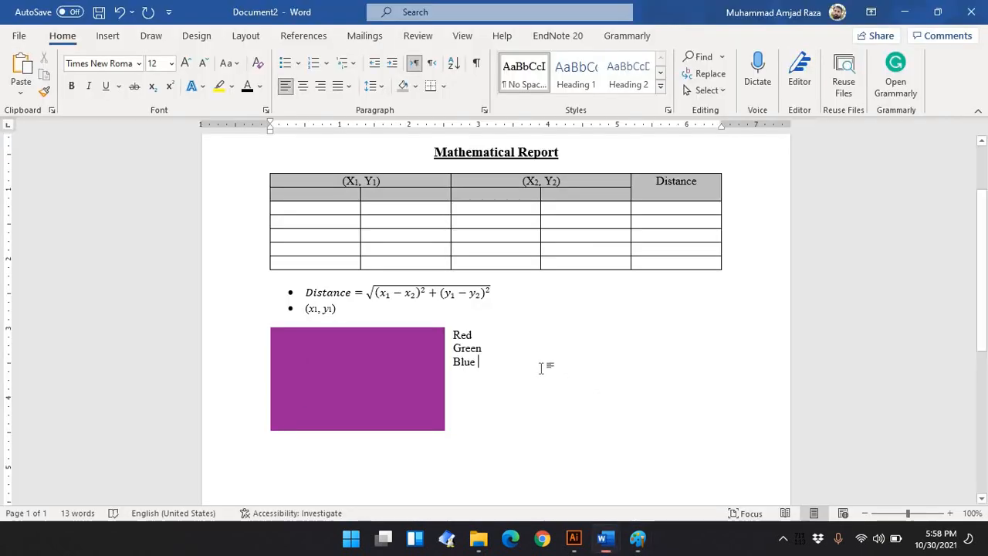
Add ": 150" after the Red label
left_click(493, 331)
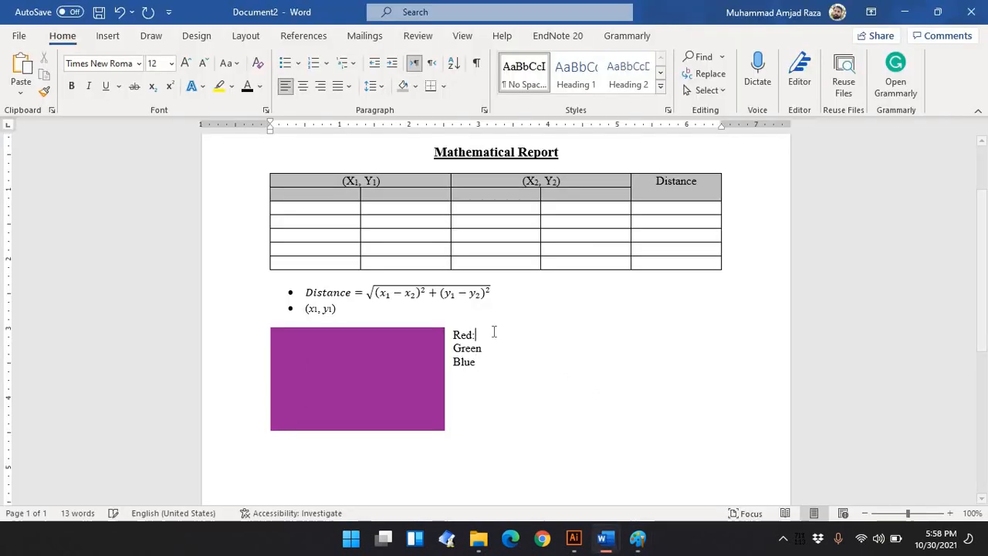
type(": 150")
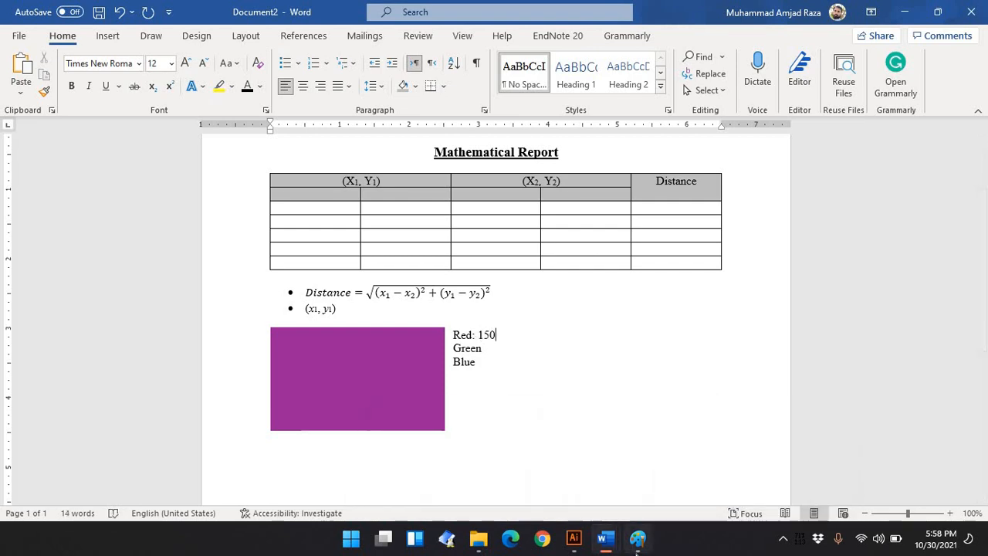
Check the colour values in Paint again, then add ": 35" after Green and a colon after Blue
mouse_move(637, 538)
left_click(665, 487)
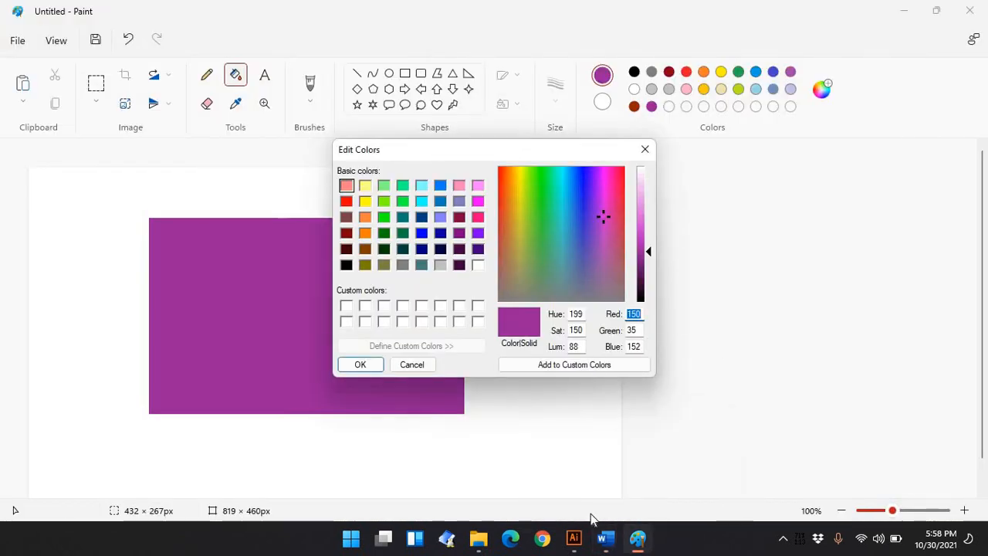
mouse_move(604, 540)
left_click(756, 473)
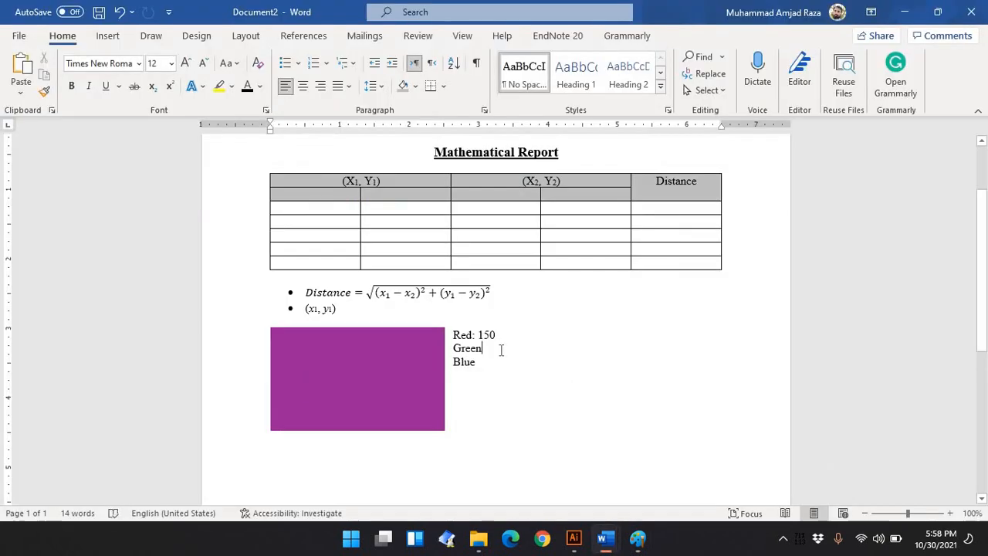
type(": ")
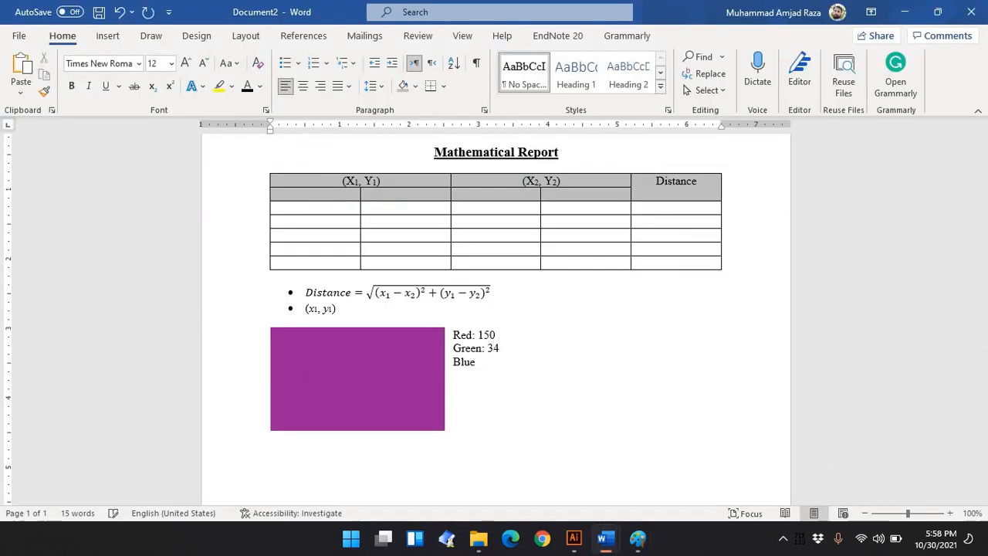
type("35")
key("Return")
key("BackSpace")
Copy the Blue value 152 from Paint's Edit Colors dialog and paste it after the Blue label
mouse_move(638, 539)
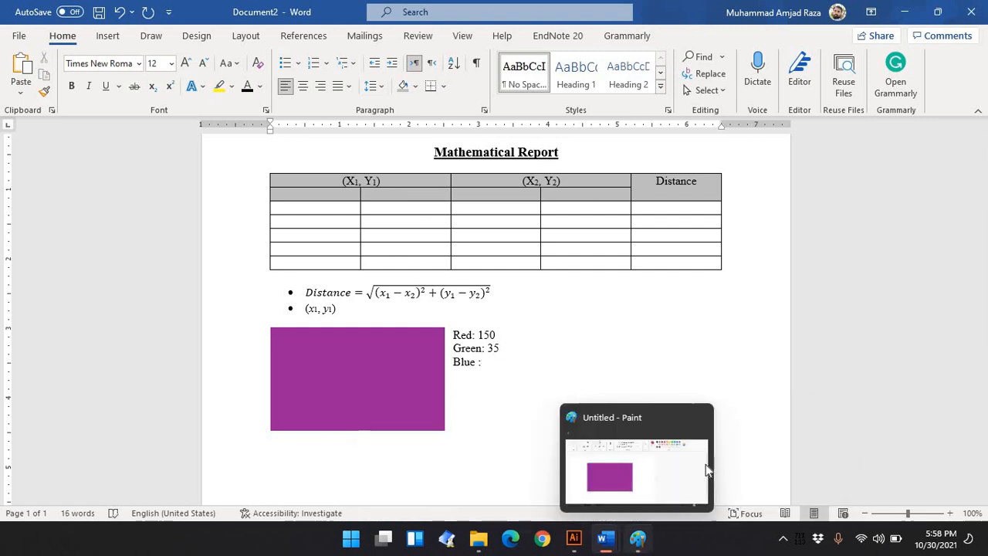
left_click(670, 488)
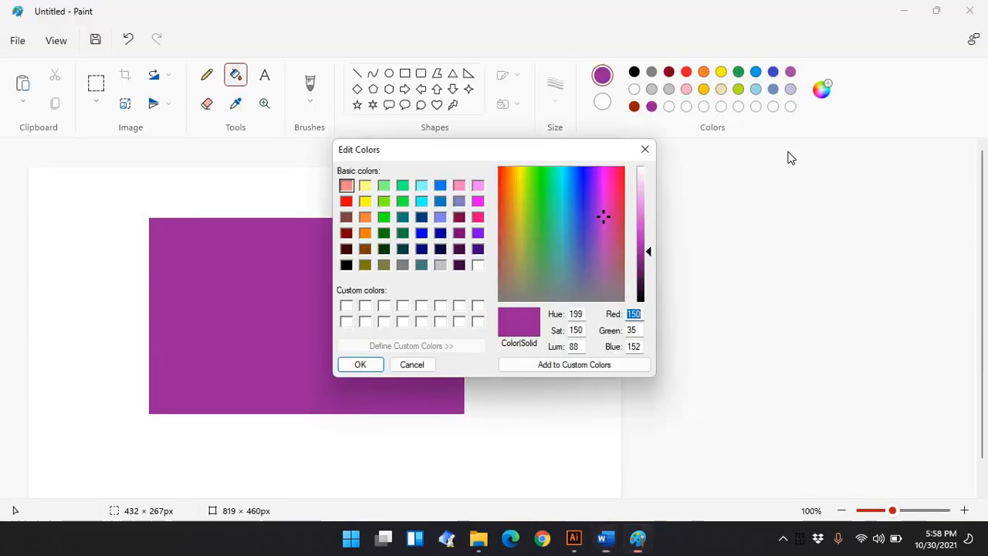
double_click(638, 347)
key("ctrl+c")
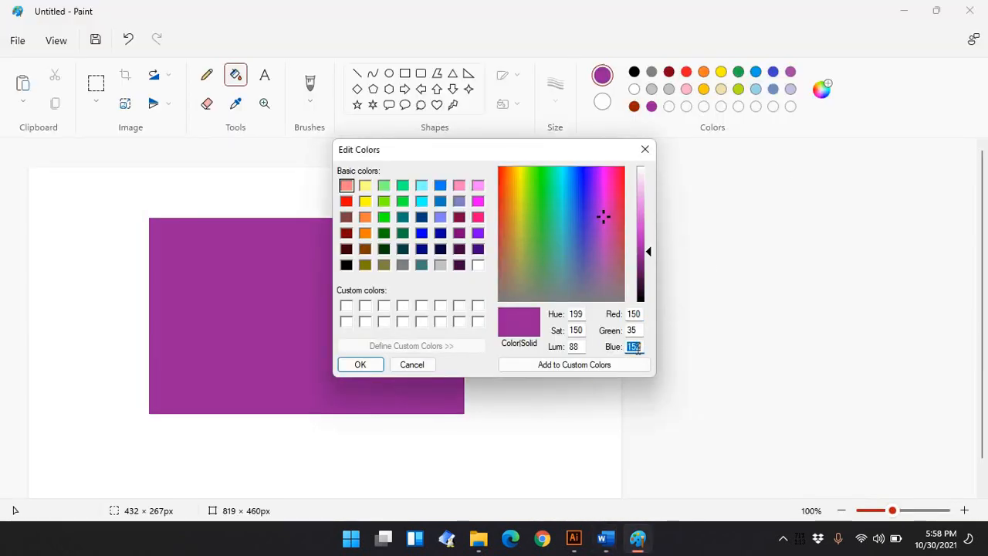
left_click(609, 542)
left_click(716, 438)
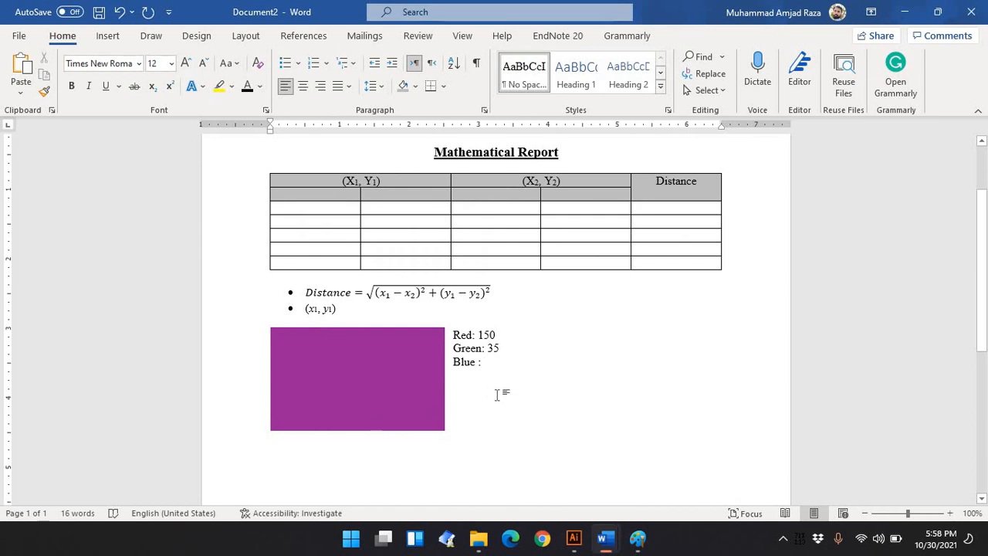
key("ctrl+v")
Shrink the purple rectangle further to about half its width
scroll(503, 432, "down", 3)
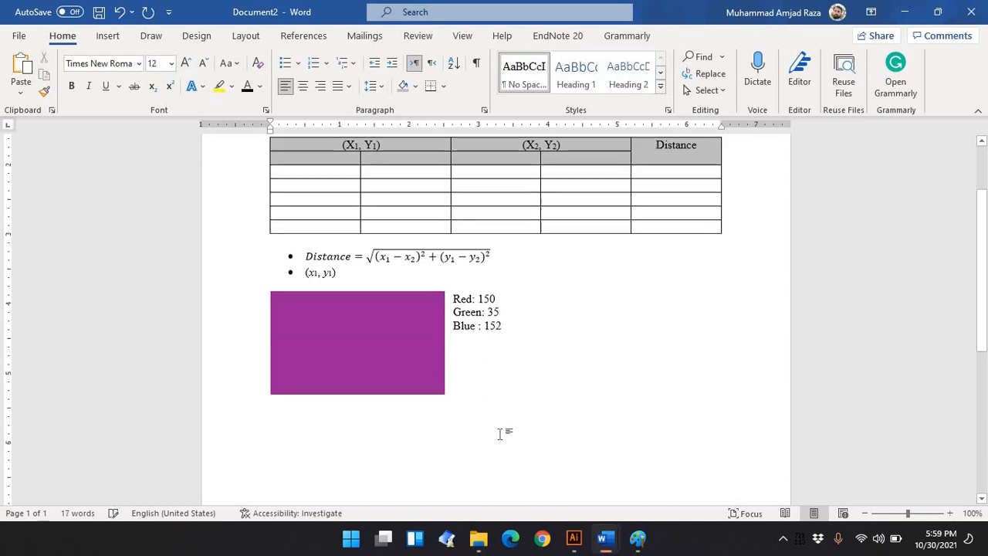
left_click(373, 288)
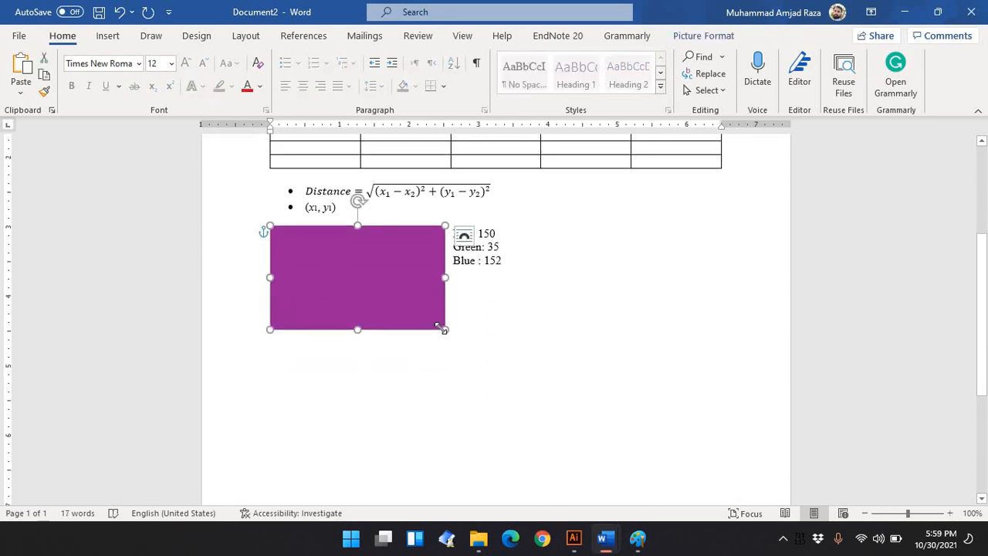
left_click_drag(443, 328, 358, 278)
left_click(418, 260)
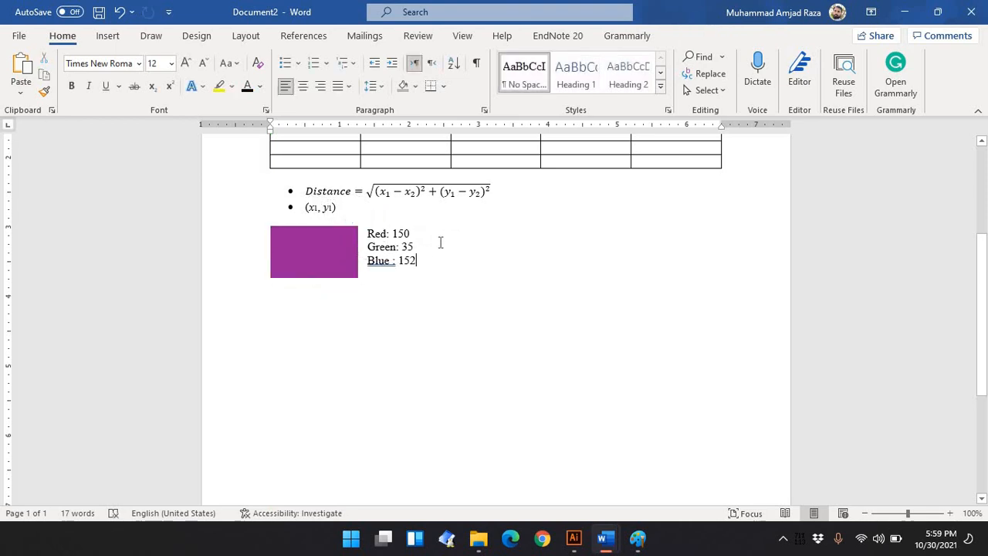
Correct the spacing of "Blue :" to "Blue:" using the spelling suggestion
right_click(381, 262)
left_click(436, 300)
key("super+d")
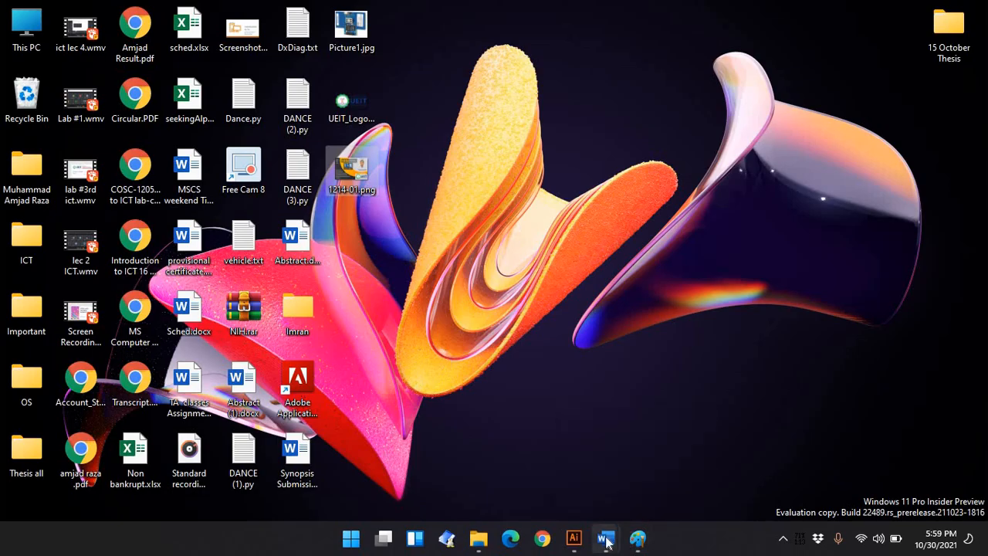
mouse_move(606, 543)
left_click(735, 473)
scroll(524, 302, "up", 3)
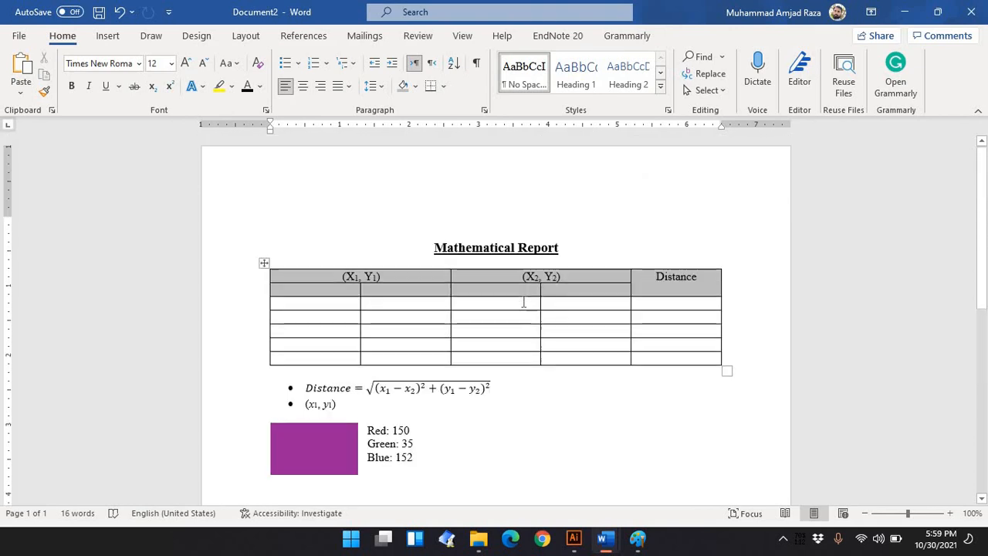
scroll(523, 301, "down", 8)
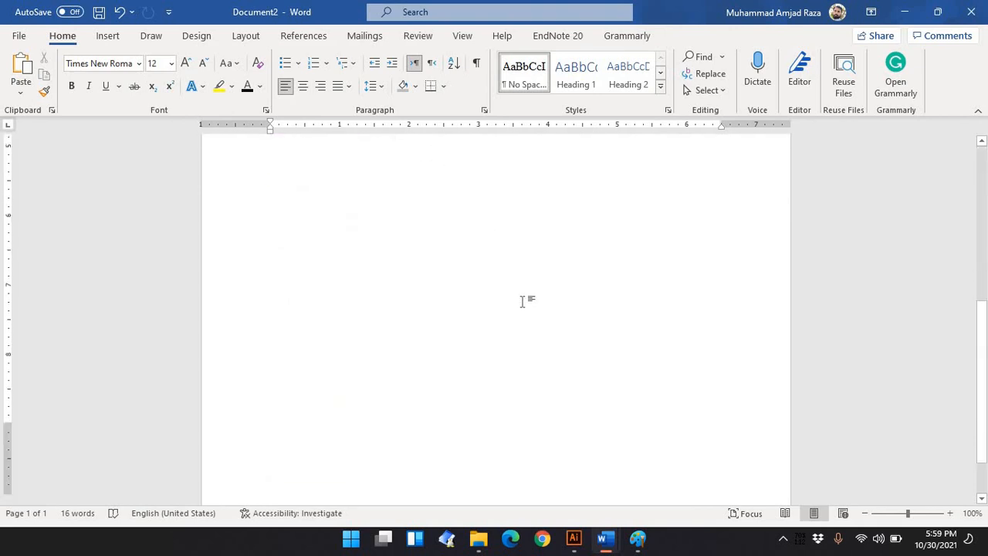
scroll(522, 302, "up", 8)
Undo the recent edits to restore the larger rectangle, keeping the Blue: 152 label
key("ctrl+z")
key("ctrl+z")
key("ctrl+z")
key("ctrl+z")
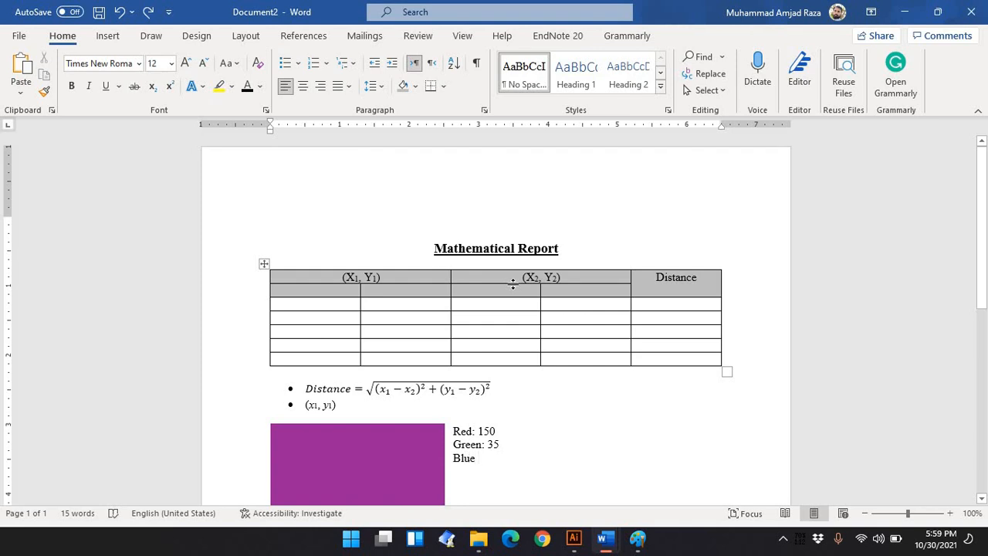
type("\"")
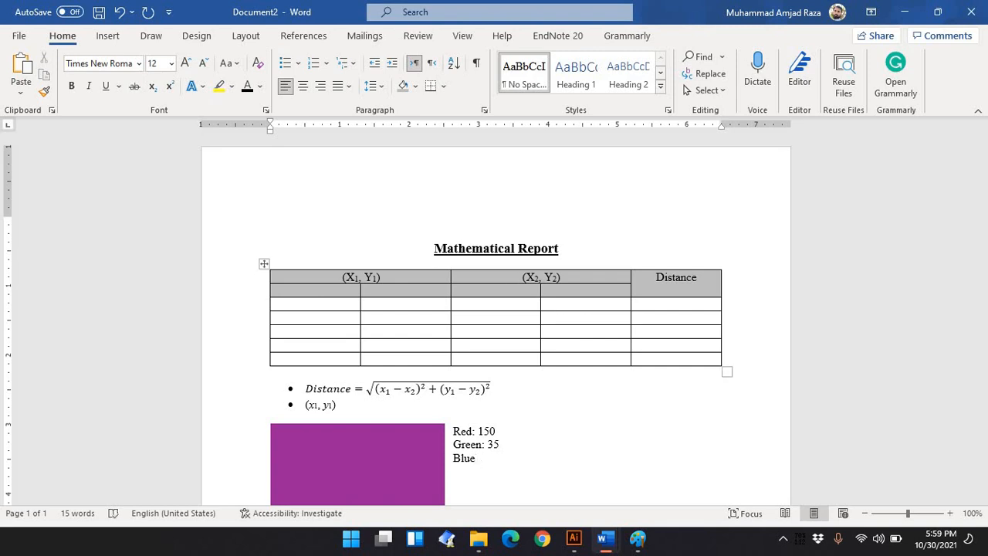
type(": 152")
Open the header and turn off Different First Page so the header shows on this page
double_click(437, 163)
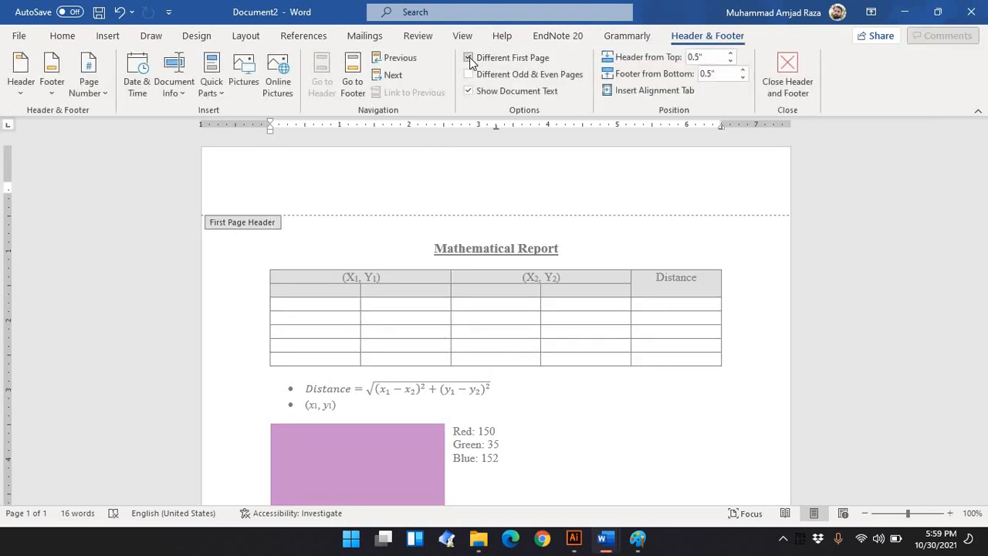
left_click(469, 59)
double_click(601, 454)
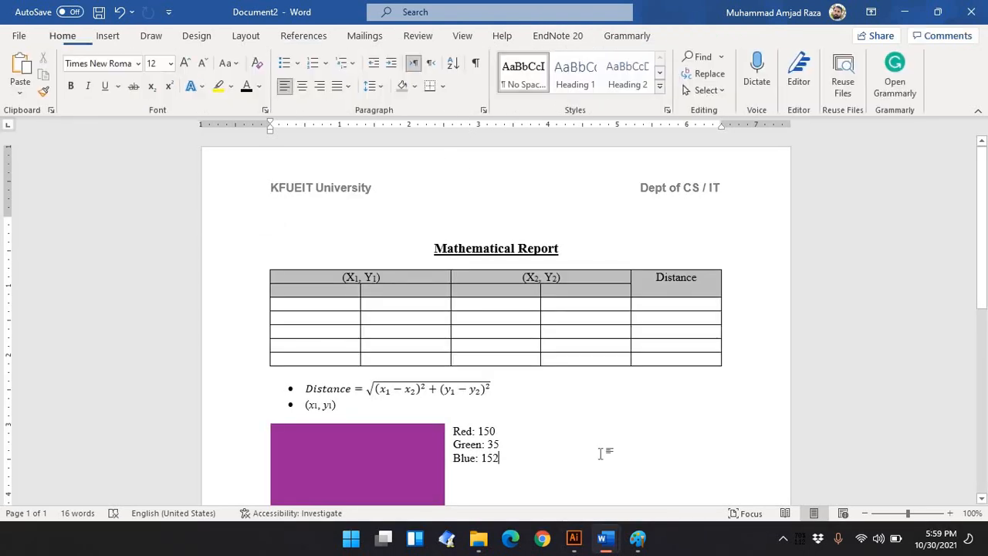
Scroll through the page to check the header and footer
scroll(601, 453, "down", 10)
scroll(601, 453, "up", 9)
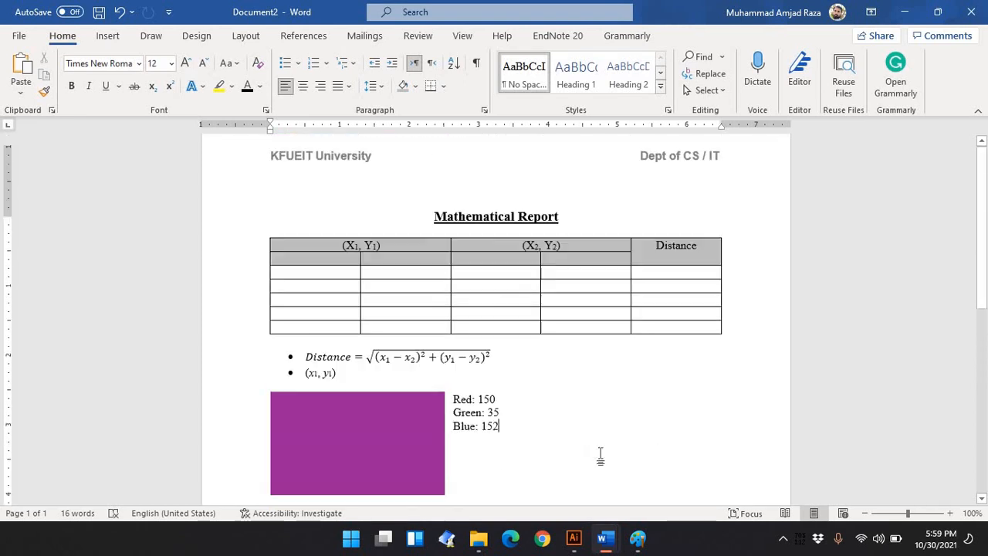
scroll(600, 368, "down", 8)
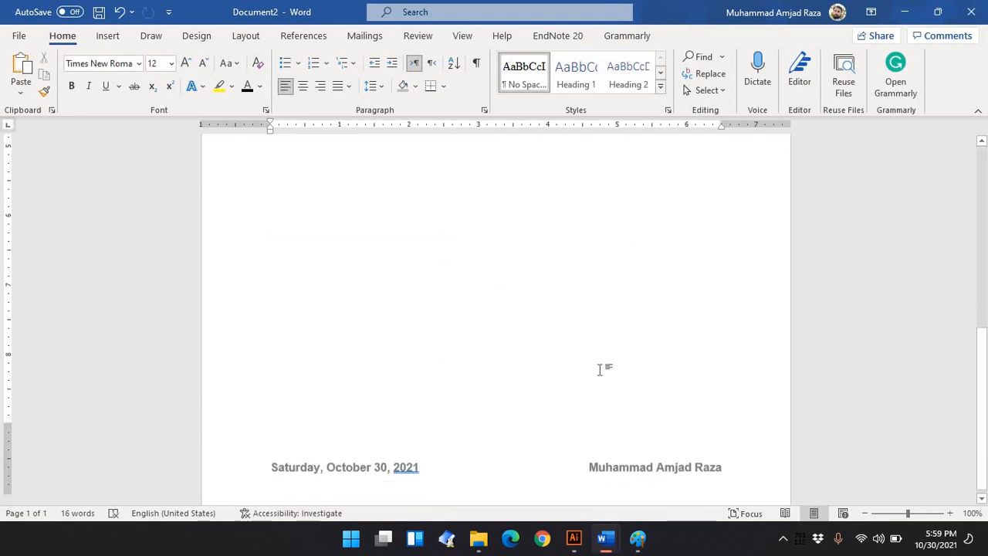
scroll(599, 368, "up", 8)
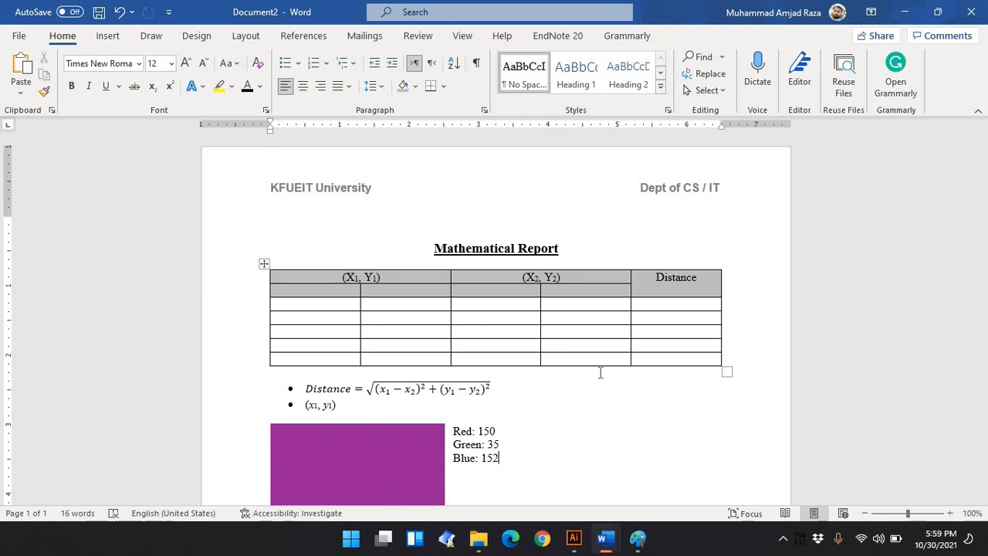
scroll(580, 387, "down", 3)
scroll(581, 387, "up", 3)
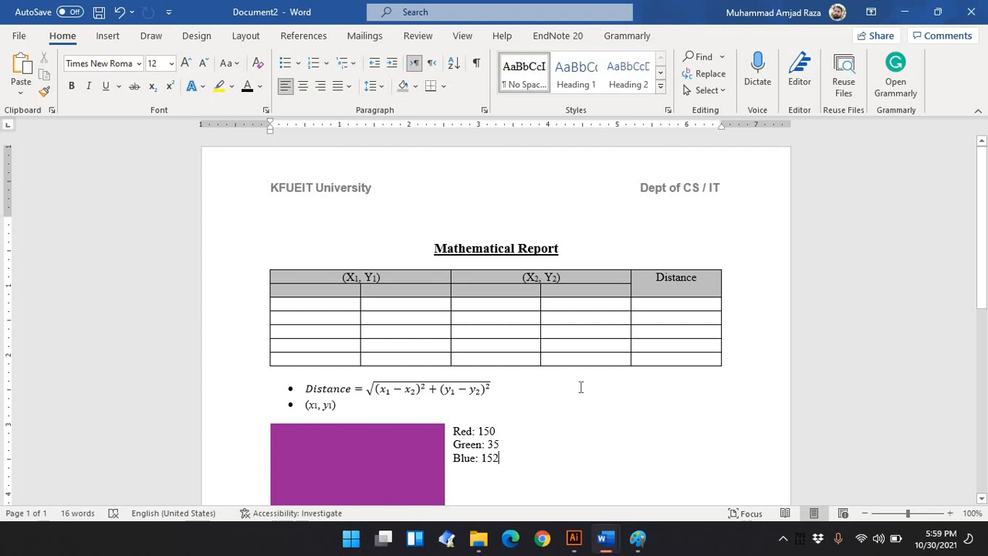
Open File Explorer and browse to the Education data (E:) drive
left_click(479, 540)
left_click(58, 388)
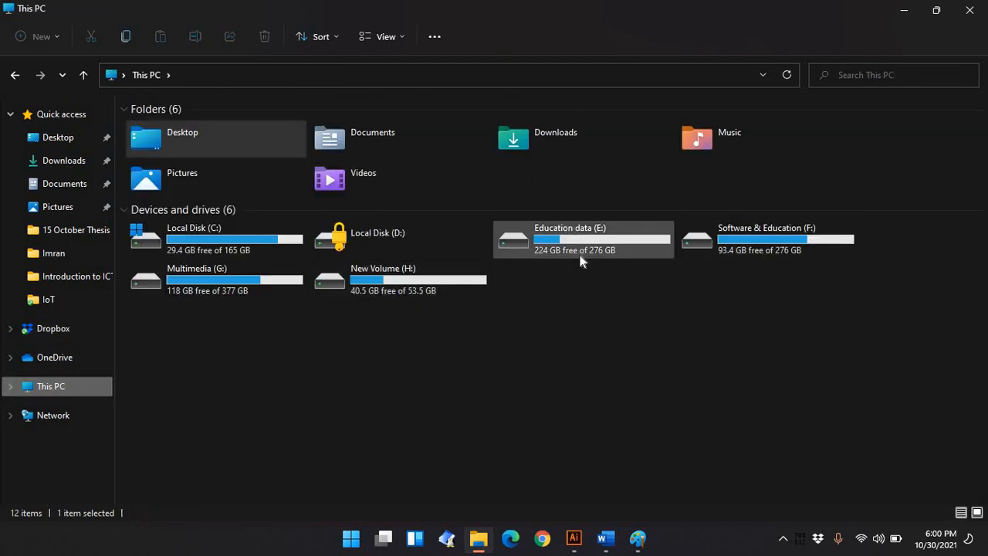
double_click(582, 260)
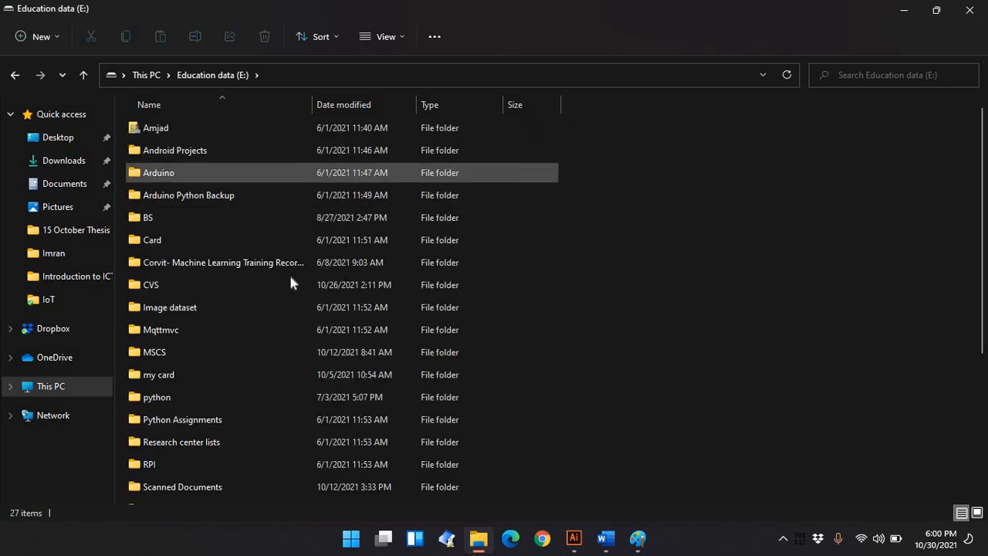
Open the résumé document in the BS folder and close it again
scroll(195, 409, "down", 1)
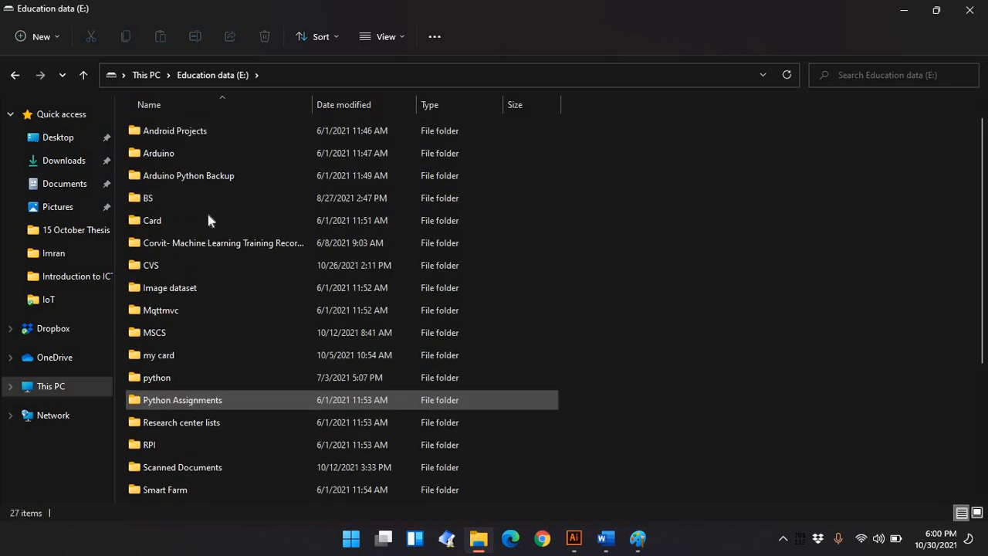
double_click(169, 194)
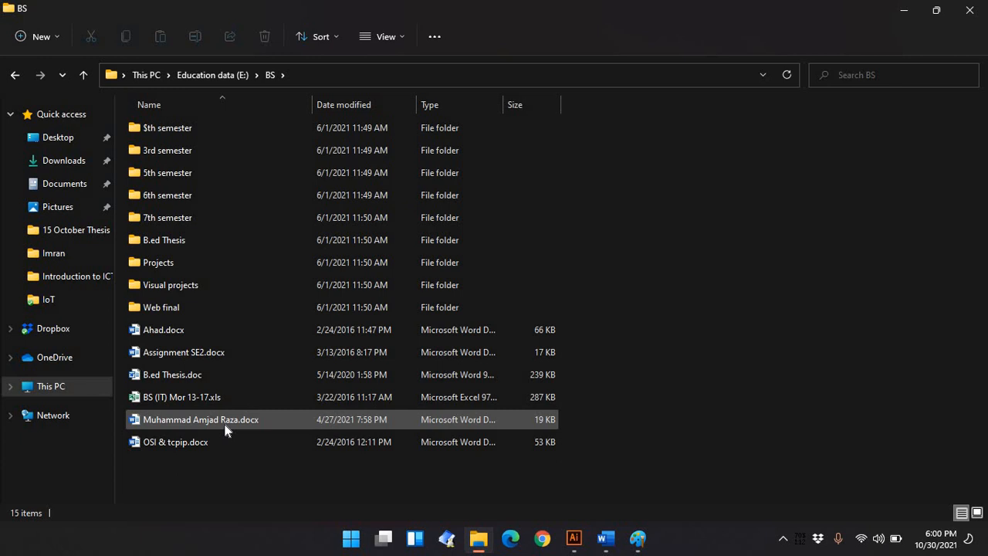
double_click(201, 419)
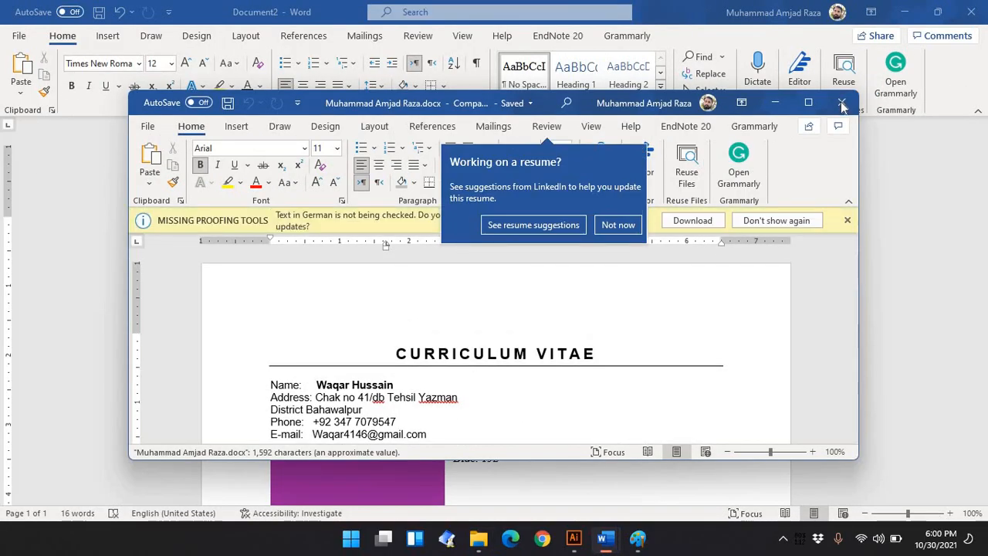
left_click(841, 102)
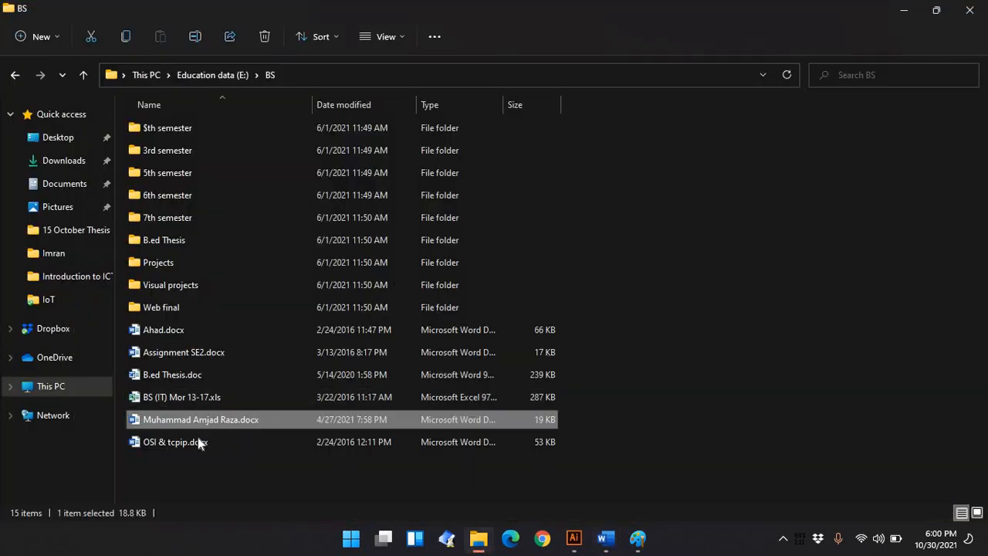
Open Tital page.docx from the BS › 3rd semester folder and maximize its window
left_click(195, 133)
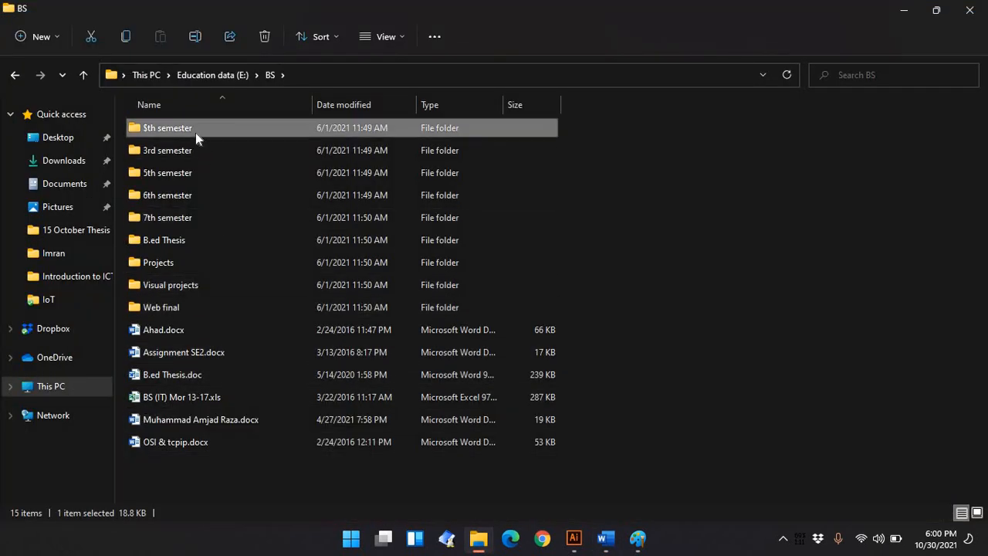
double_click(194, 138)
scroll(224, 359, "down", 1)
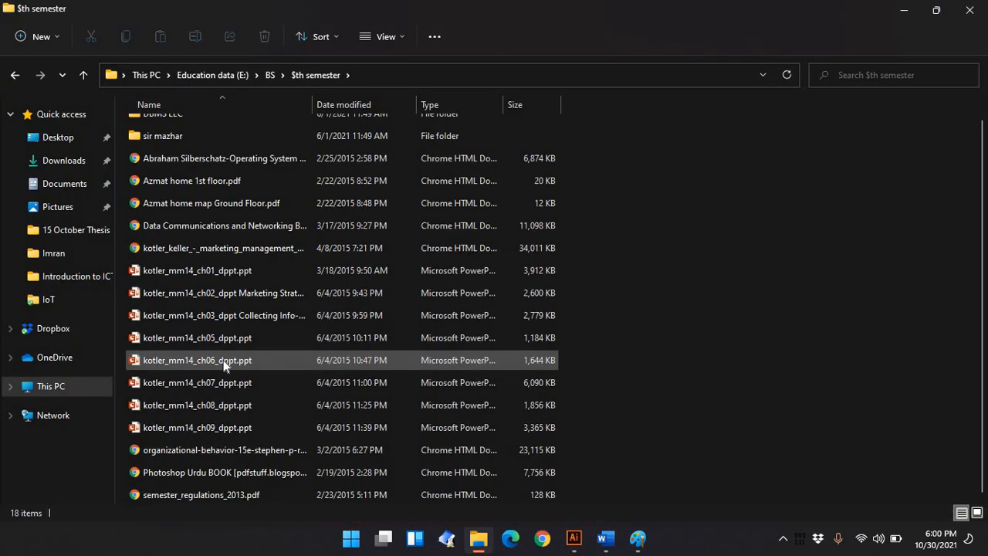
scroll(223, 360, "up", 1)
scroll(224, 360, "down", 1)
key("BackSpace")
key("Down")
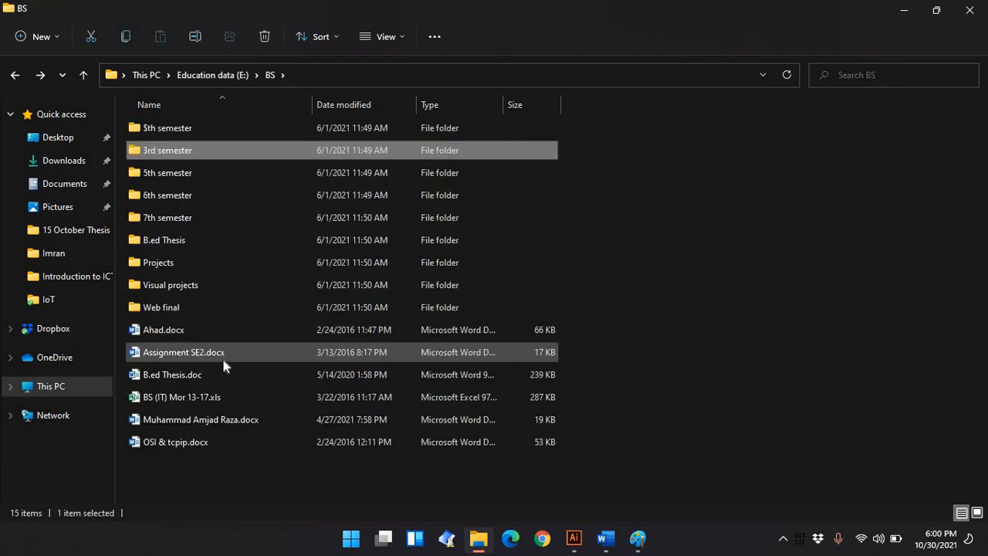
key("Return")
scroll(223, 360, "down", 1)
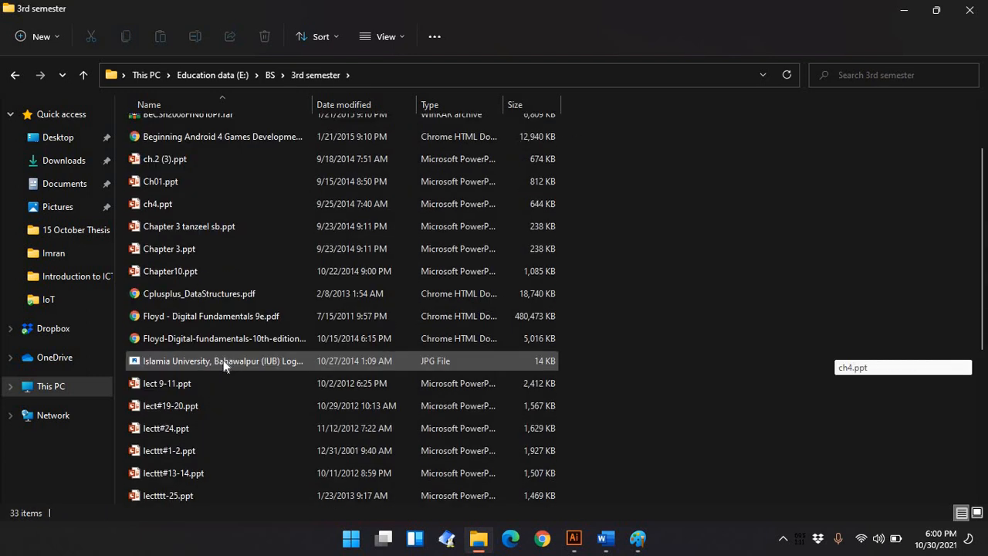
scroll(223, 359, "down", 3)
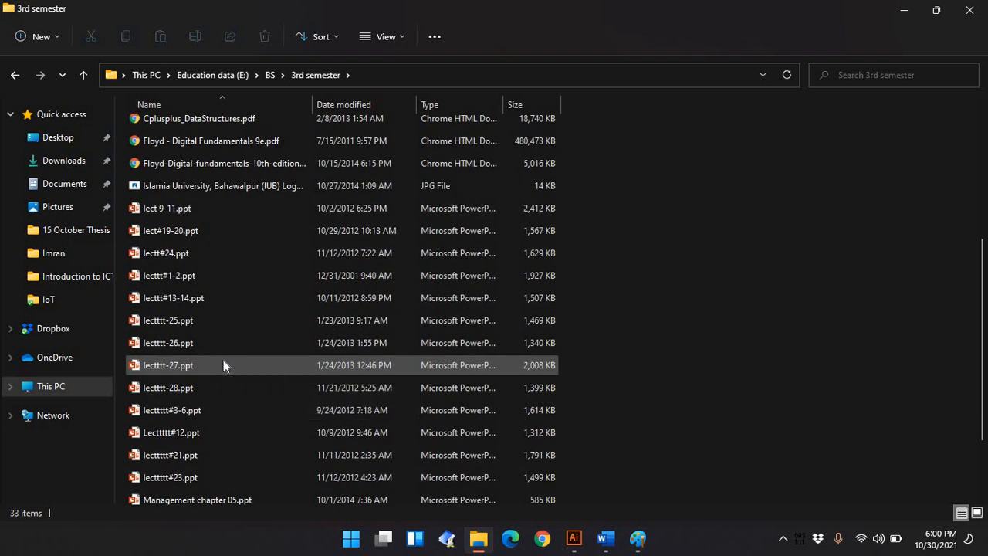
scroll(223, 365, "down", 2)
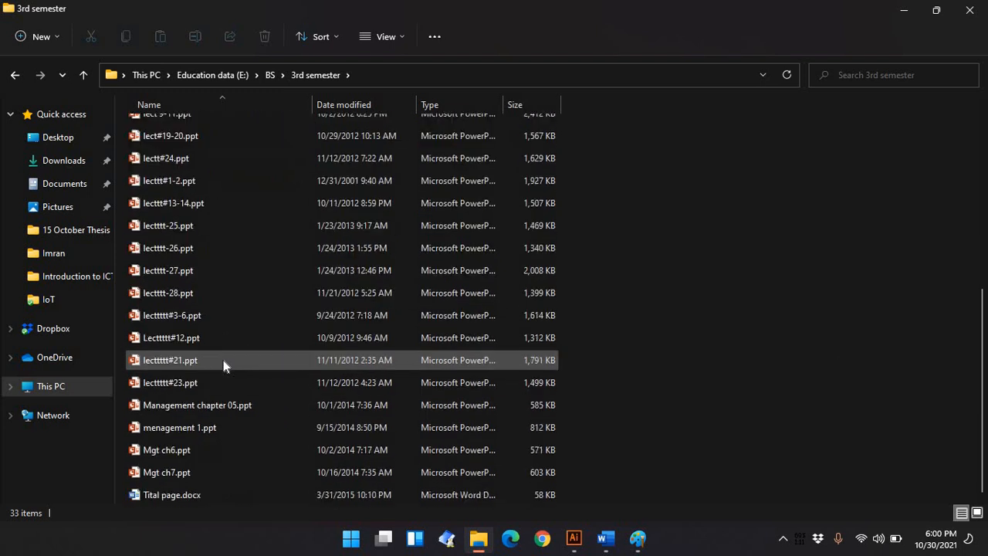
double_click(170, 494)
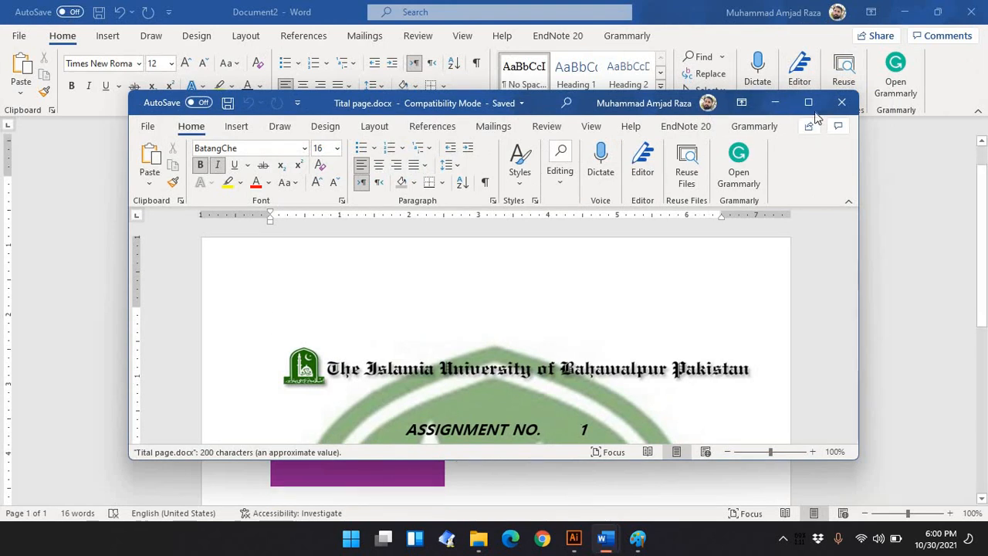
left_click(809, 102)
Scroll through the title page document to review its contents
scroll(716, 311, "down", 10)
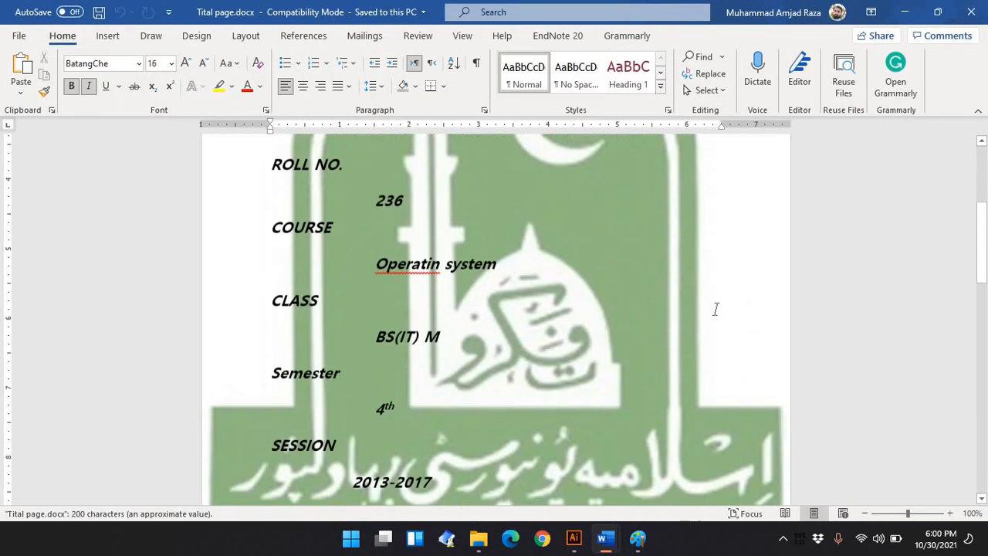
scroll(717, 310, "down", 15)
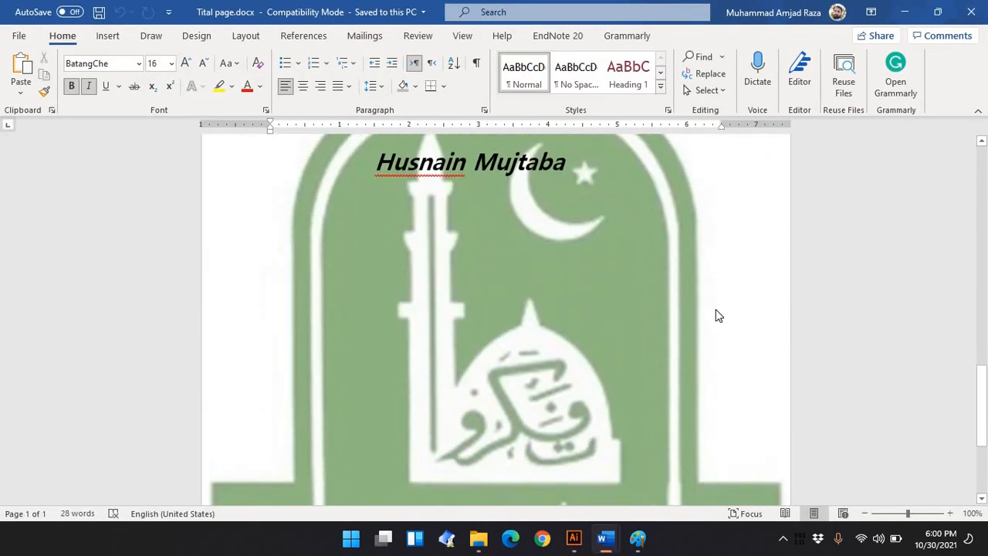
scroll(716, 311, "down", 15)
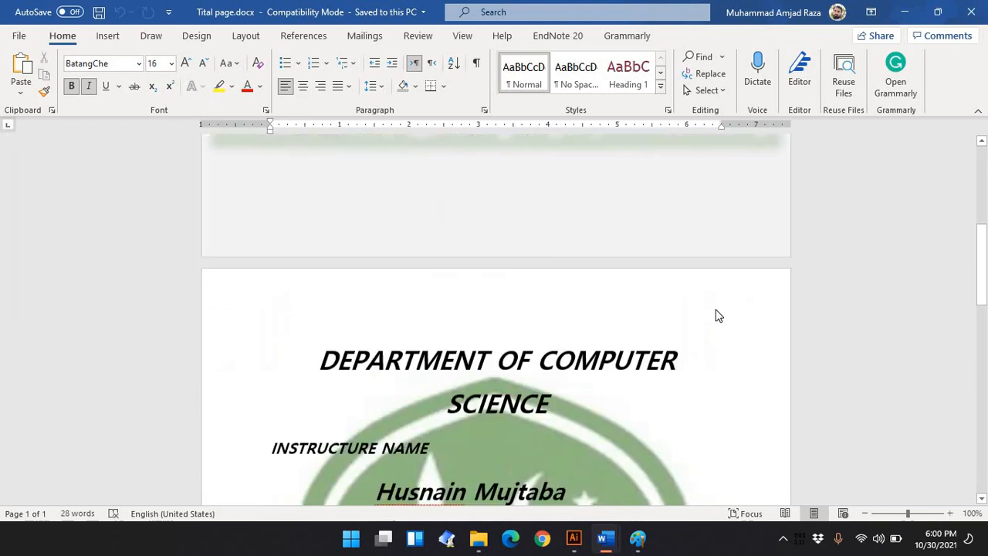
scroll(716, 309, "down", 5)
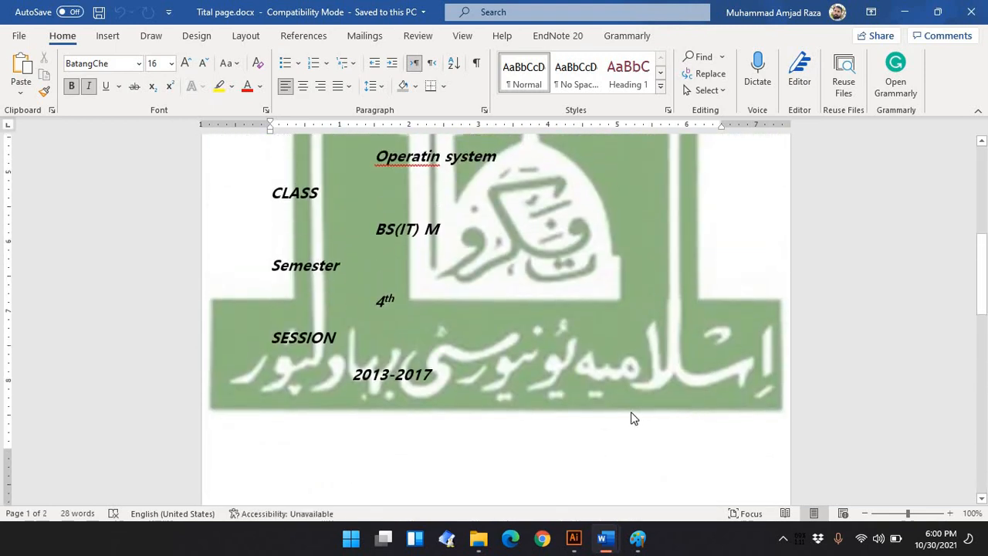
scroll(433, 435, "down", 5)
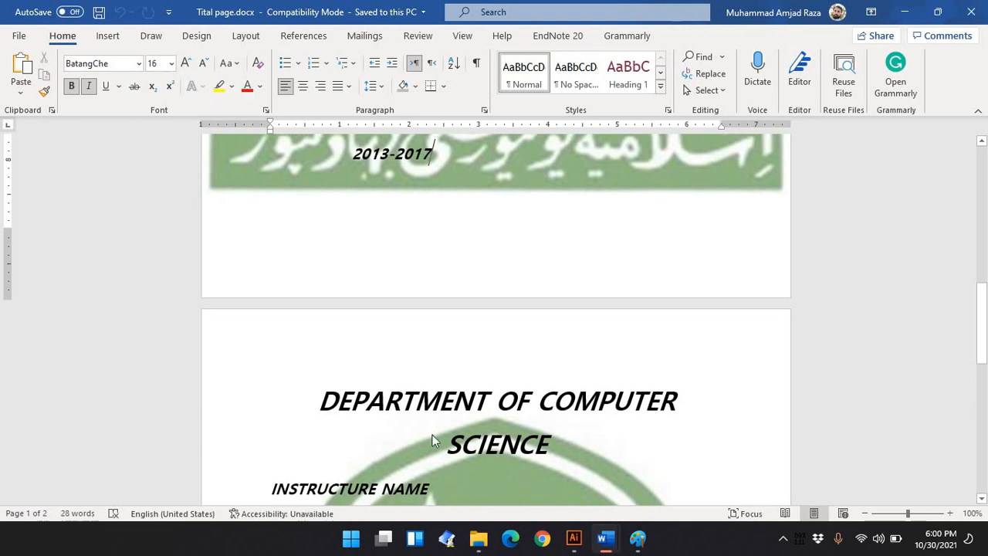
scroll(455, 326, "up", 9)
scroll(455, 326, "up", 5)
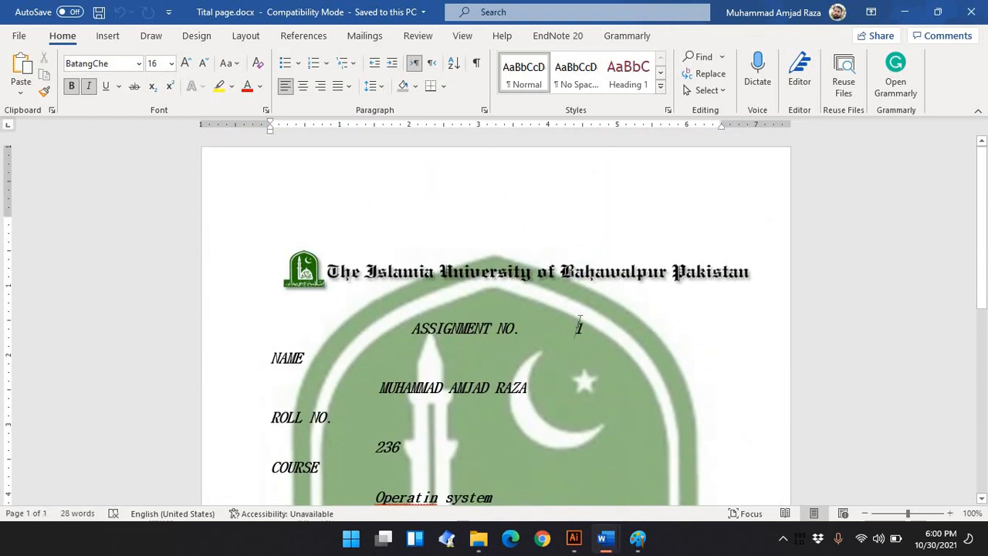
Select the ASSIGNMENT NO. line and the instructor's name to inspect their formatting
left_click(579, 324)
left_click_drag(563, 316, 417, 330)
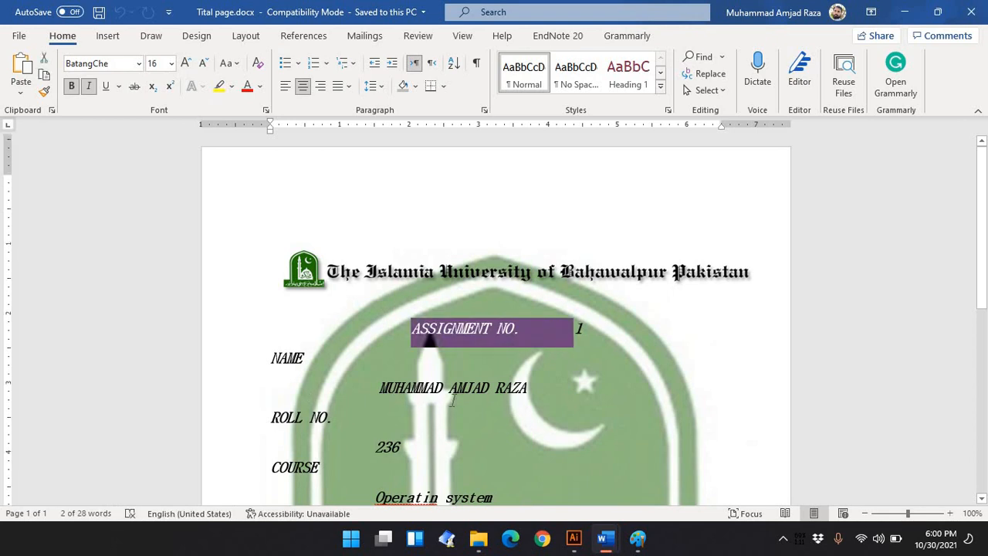
scroll(441, 321, "down", 3)
scroll(442, 321, "down", 3)
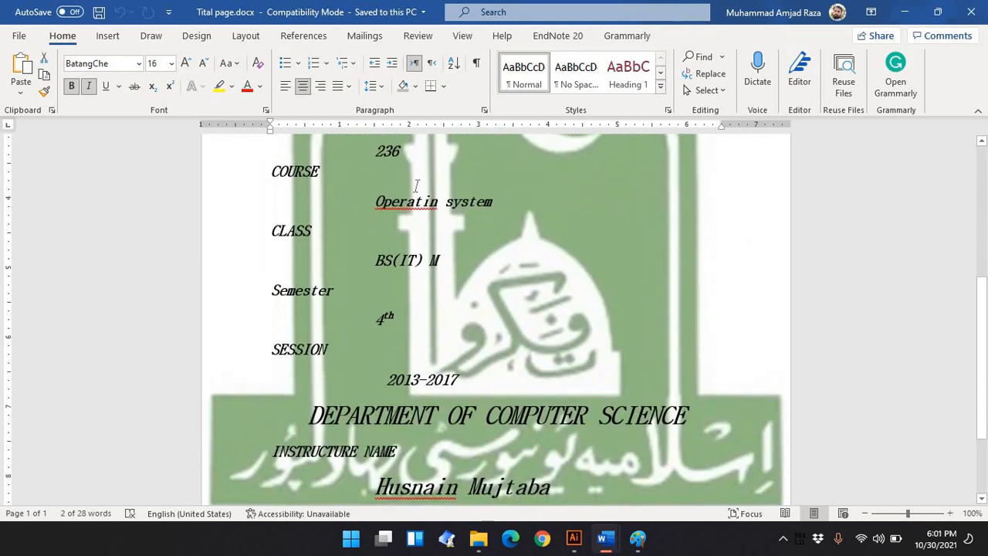
scroll(454, 275, "down", 3)
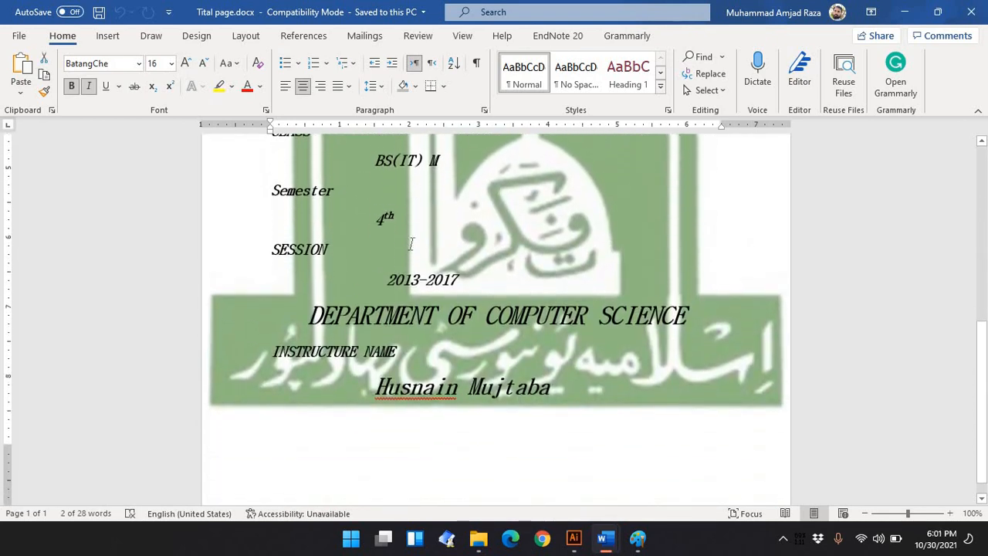
scroll(473, 349, "down", 1)
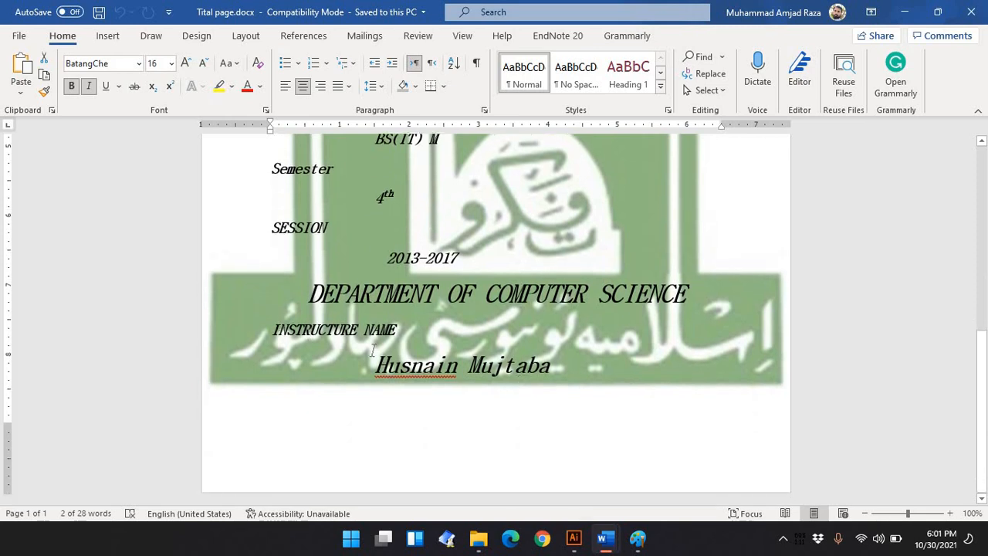
left_click_drag(373, 350, 566, 388)
left_click(467, 419)
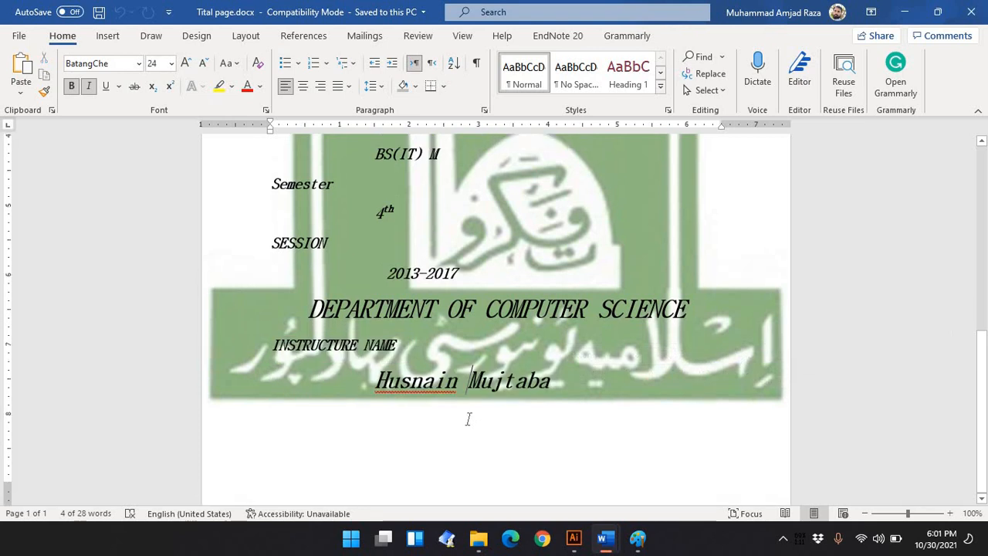
Delete the empty line above the university title image
scroll(468, 420, "up", 12)
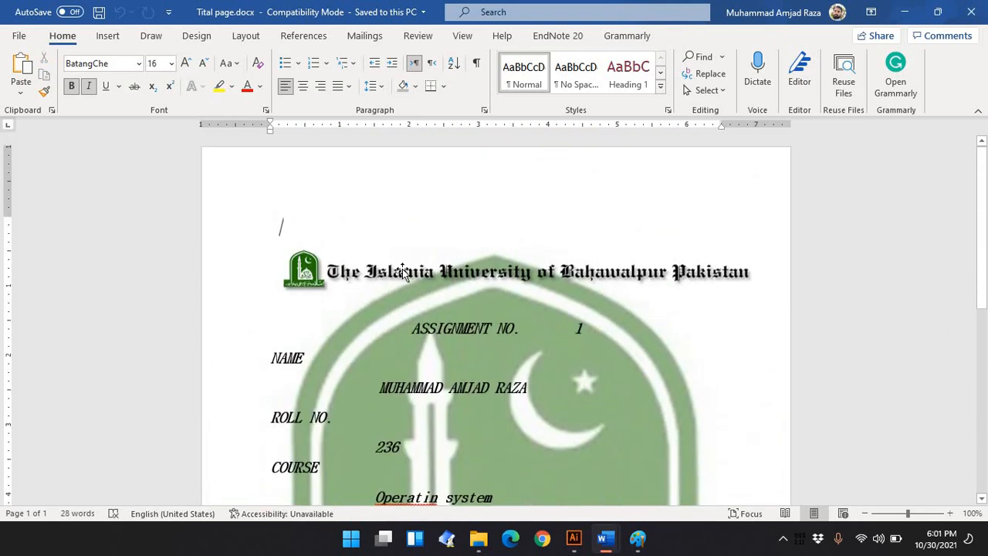
left_click(403, 272)
left_click(318, 222)
key("BackSpace")
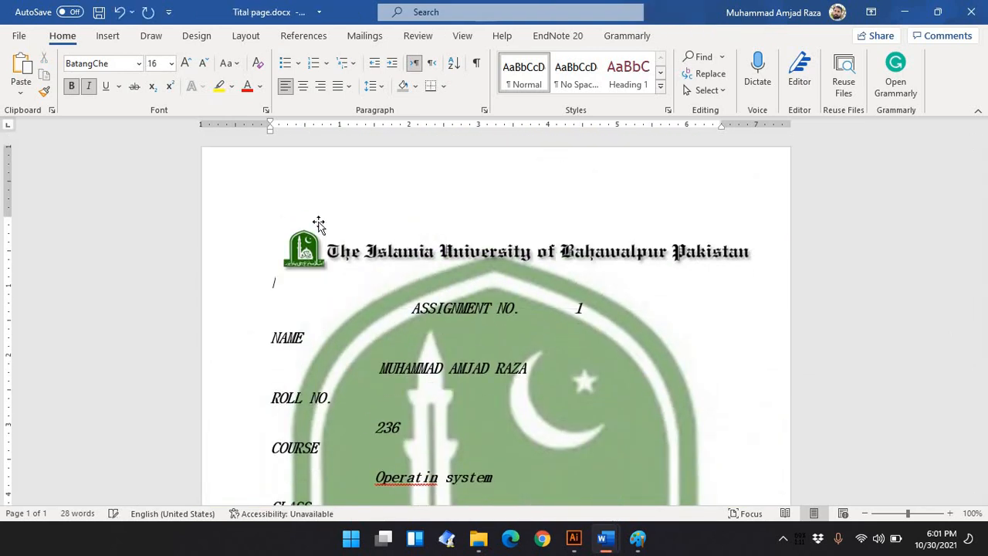
left_click(317, 220)
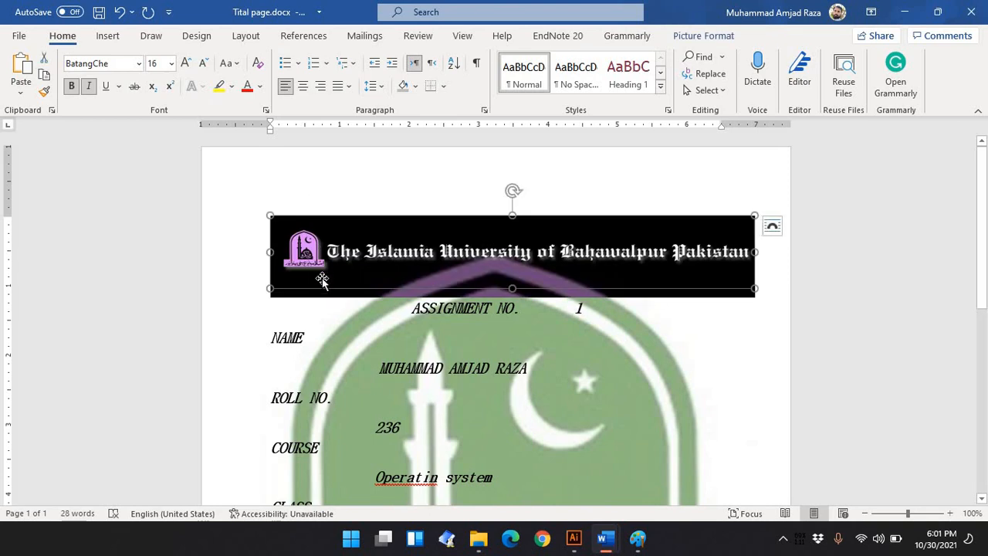
left_click(281, 310)
key("BackSpace")
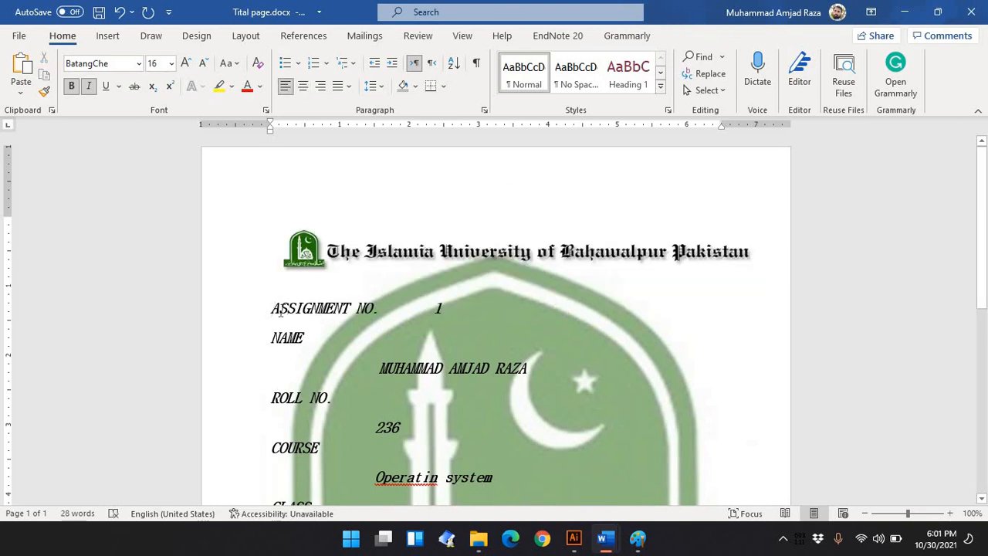
key("ctrl+z")
left_click(323, 220)
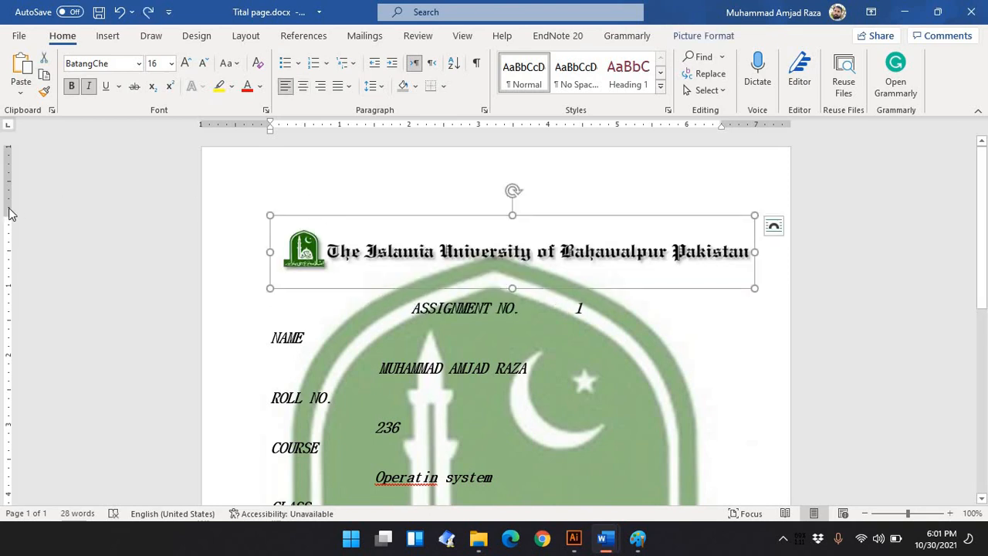
left_click_drag(7, 217, 3, 101)
left_click_drag(8, 145, 8, 167)
scroll(400, 333, "down", 8)
scroll(399, 333, "down", 3)
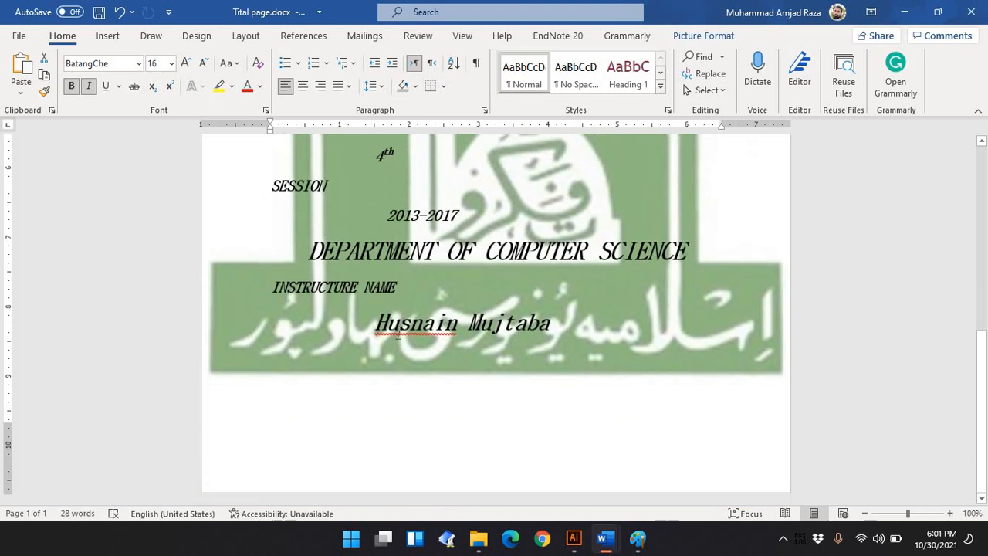
Check the spelling suggestions for the instructor's first name without applying any
right_click(432, 383)
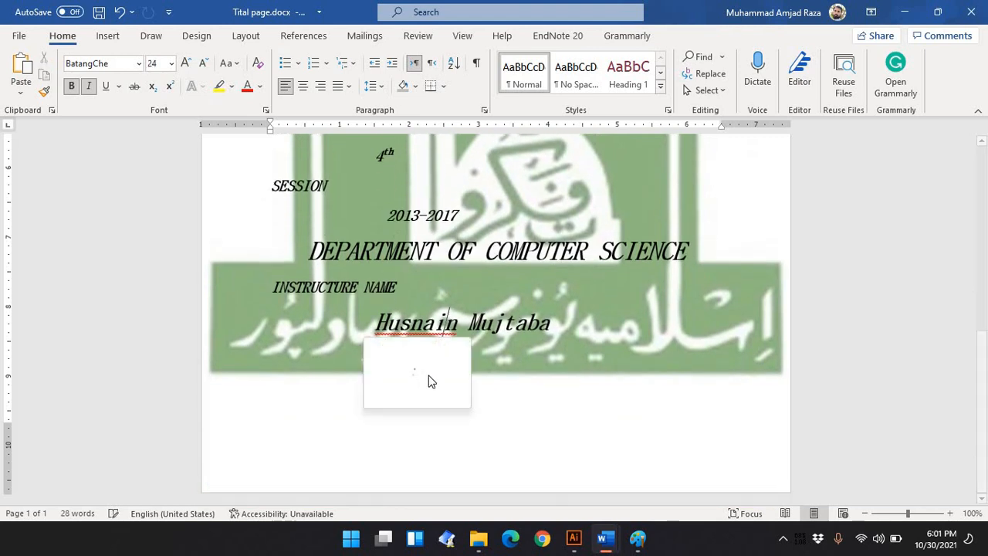
left_click(552, 354)
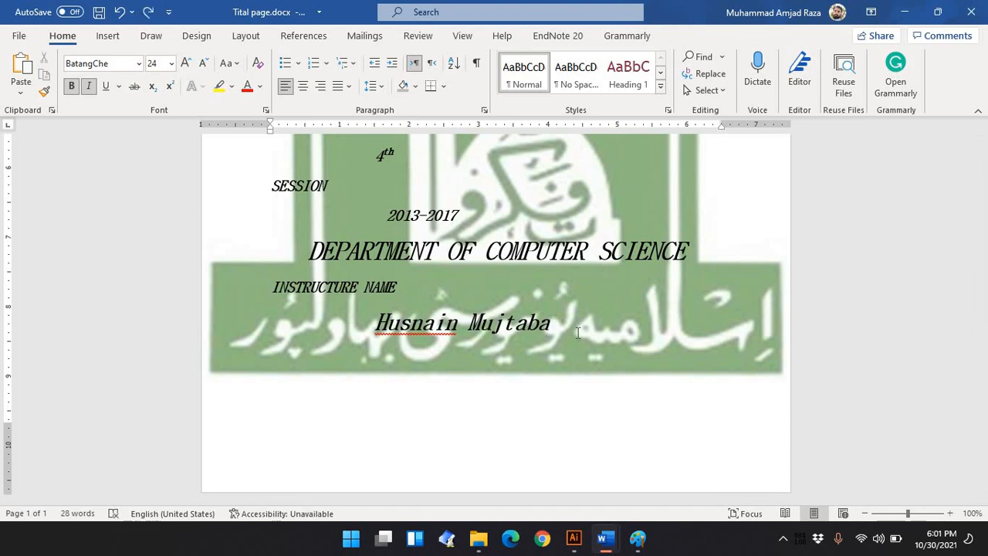
scroll(643, 426, "up", 3)
scroll(644, 428, "down", 3)
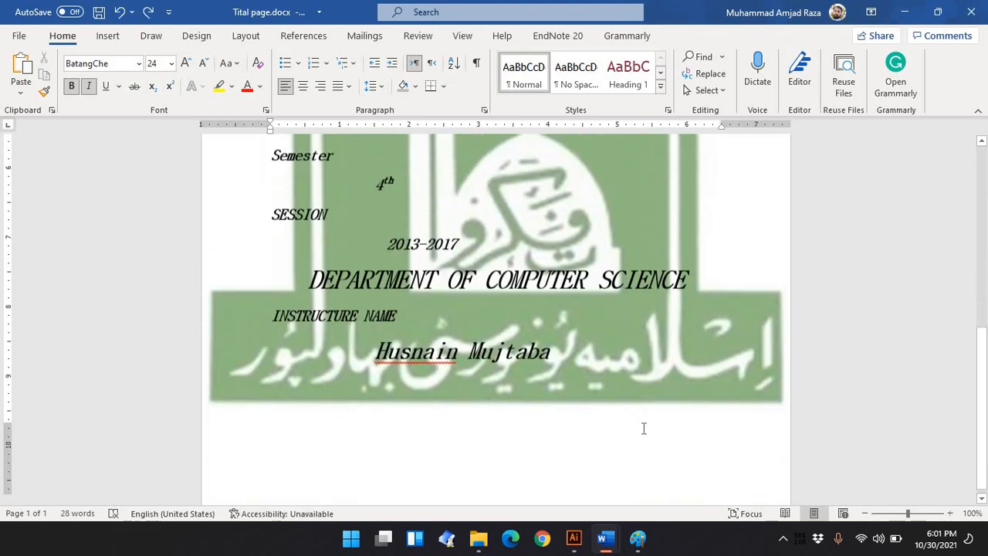
scroll(644, 428, "up", 5)
scroll(644, 428, "down", 5)
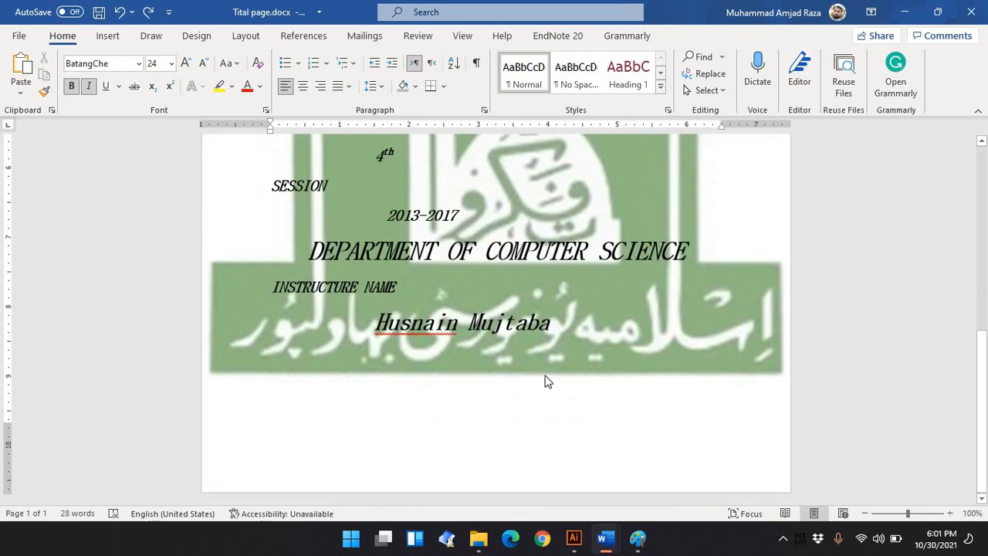
Add an empty paragraph below the instructor's name and close the document window
key("Return")
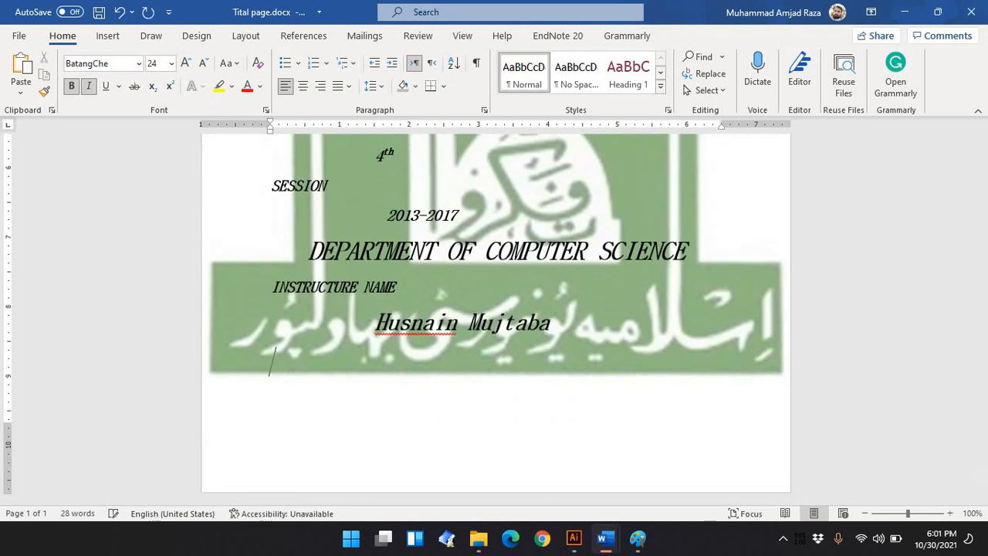
scroll(496, 319, "up", 5)
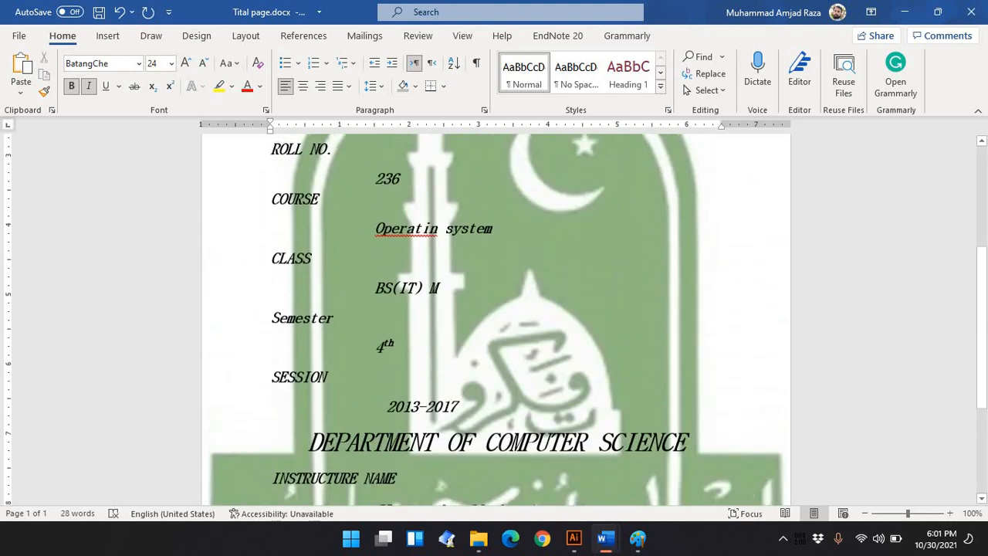
scroll(495, 320, "down", 5)
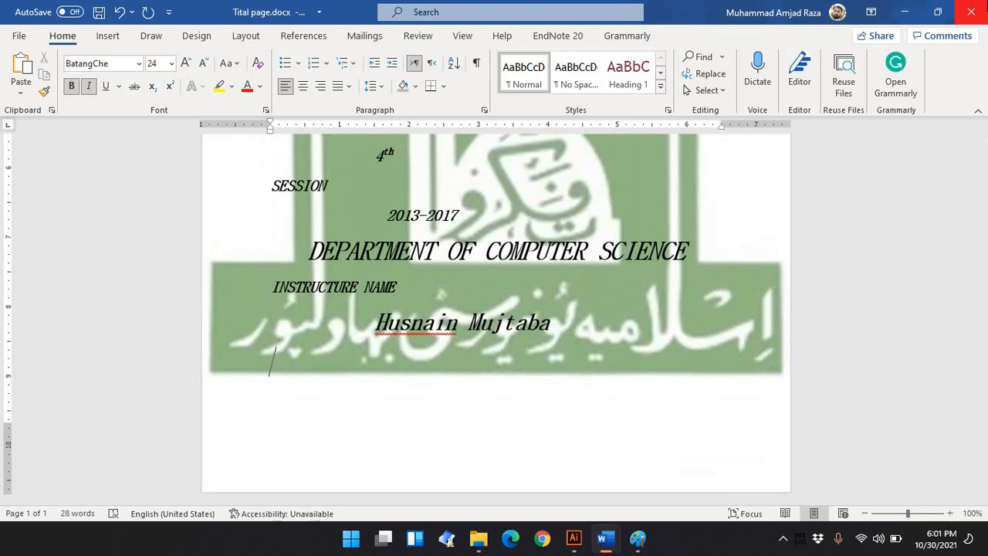
left_click(971, 10)
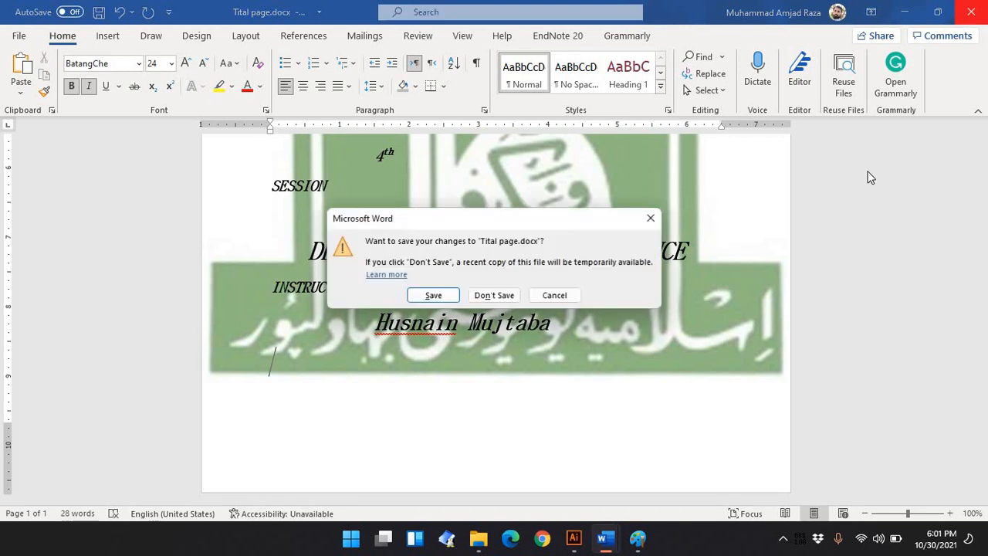